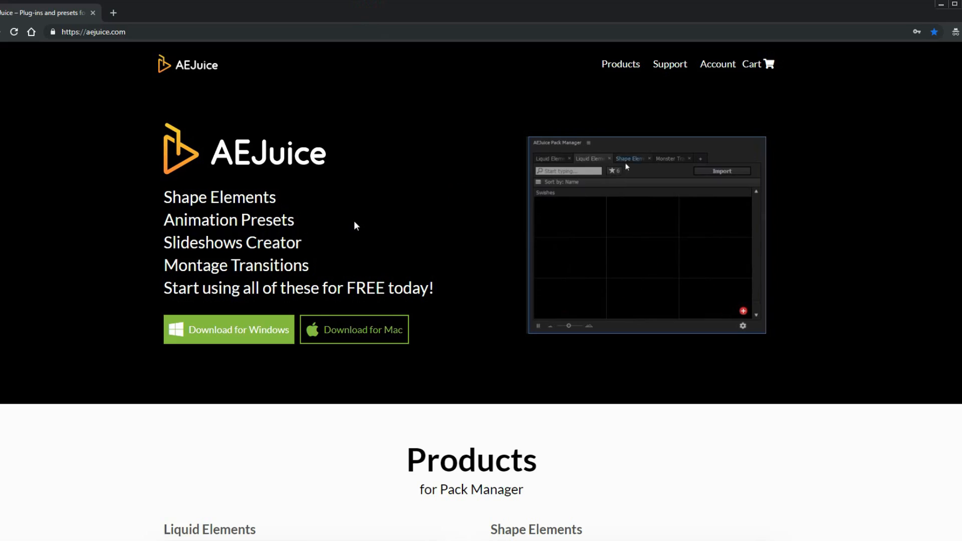
# Step: Import a Water Drops element from AEJuice Pack Manager into Comp 1 in After Effects and preview it
pyautogui.scroll(-7, 355, 227)
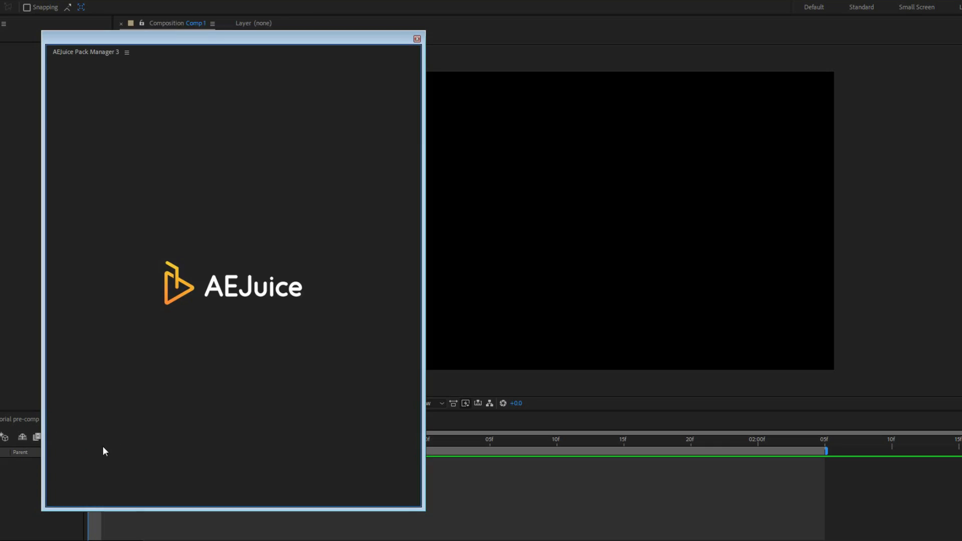
pyautogui.moveTo(170, 253); pyautogui.dragTo(527, 209)
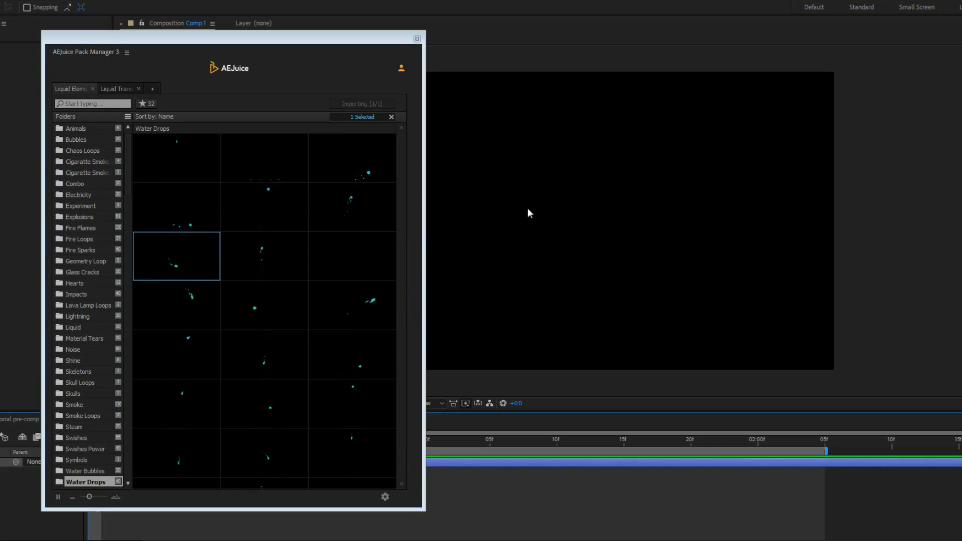
pyautogui.click(528, 209)
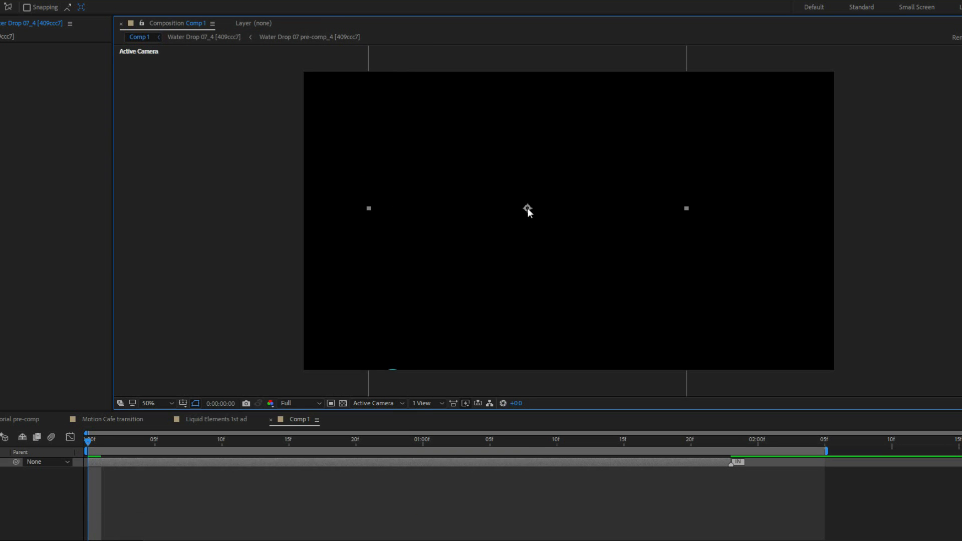
pyautogui.press('space')
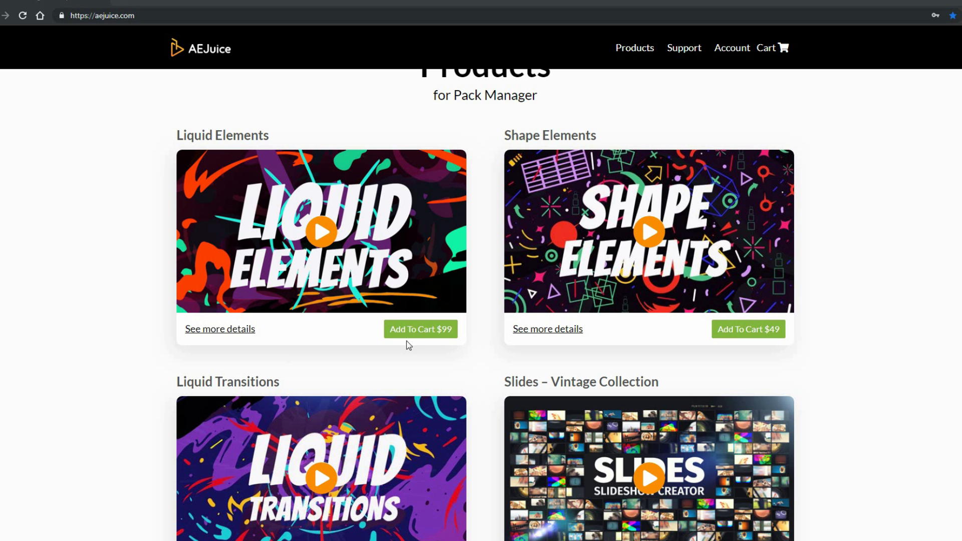
# Step: Add the Liquid Elements pack to the cart on the AEJuice website
pyautogui.click(434, 329)
pyautogui.click(644, 326)
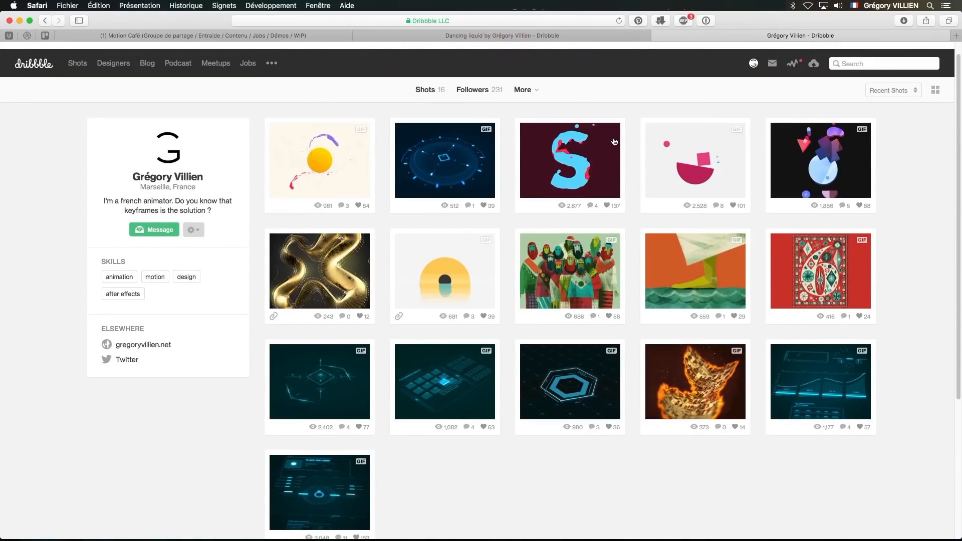
# Step: Open the Dancing liquid shot on Dribbble to examine its animation, and return to the profile's shot overview
pyautogui.click(340, 145)
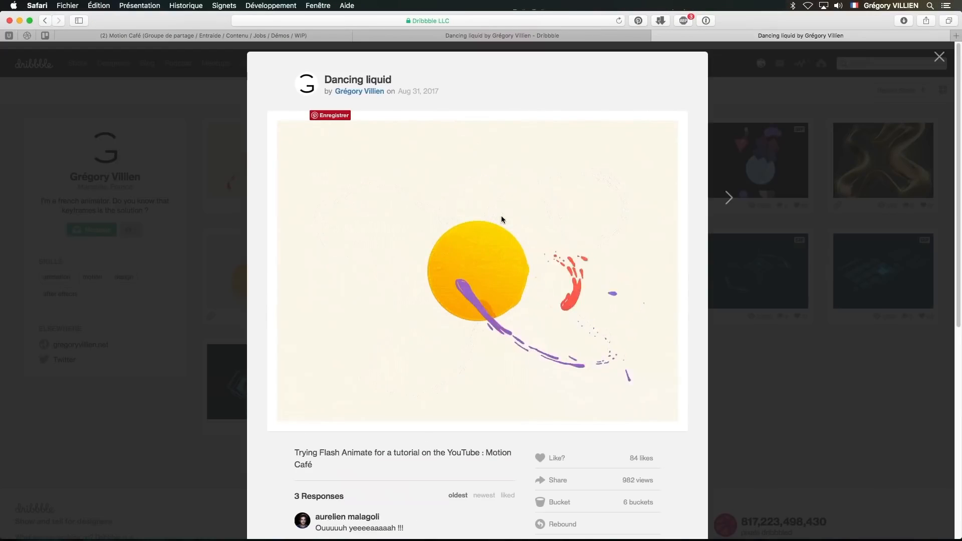
pyautogui.click(585, 239)
pyautogui.click(742, 297)
pyautogui.click(784, 330)
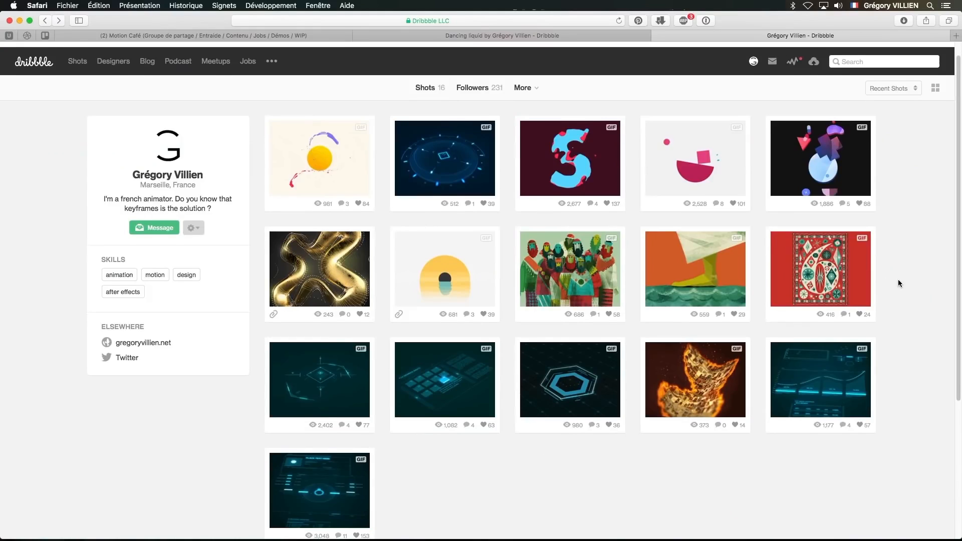
pyautogui.scroll(-1, 898, 279)
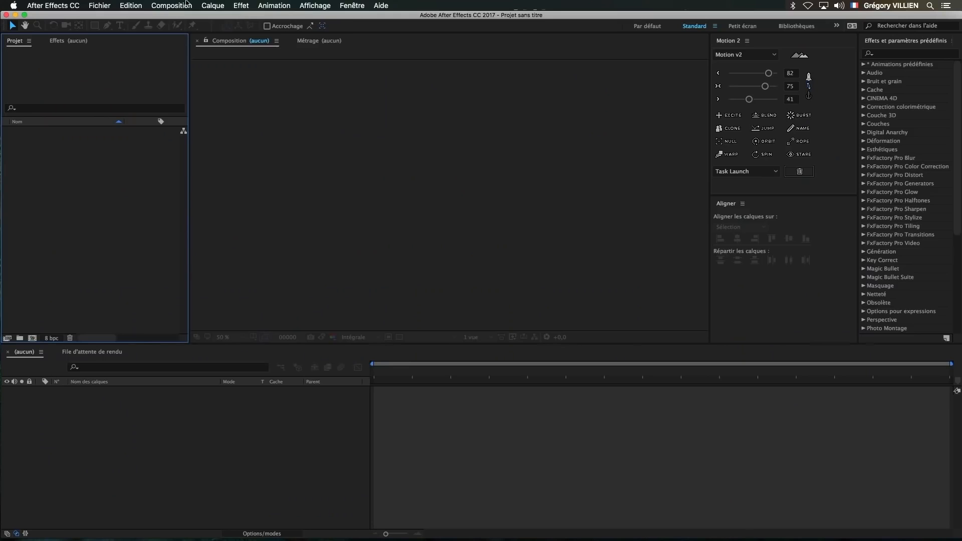
# Step: Create a new 800 × 600 px composition in After Effects with a frame rate of 12 images per second
pyautogui.click(172, 6)
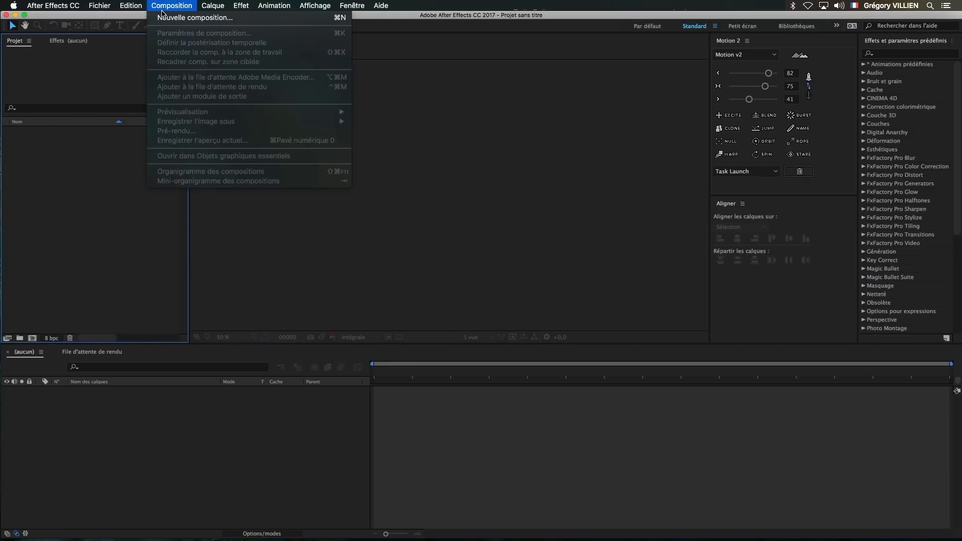
pyautogui.click(173, 17)
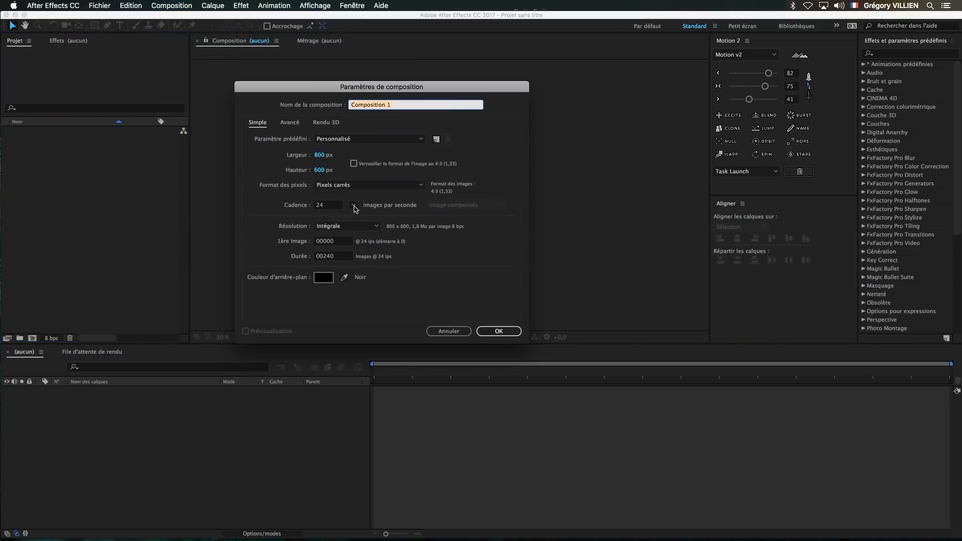
pyautogui.click(354, 205)
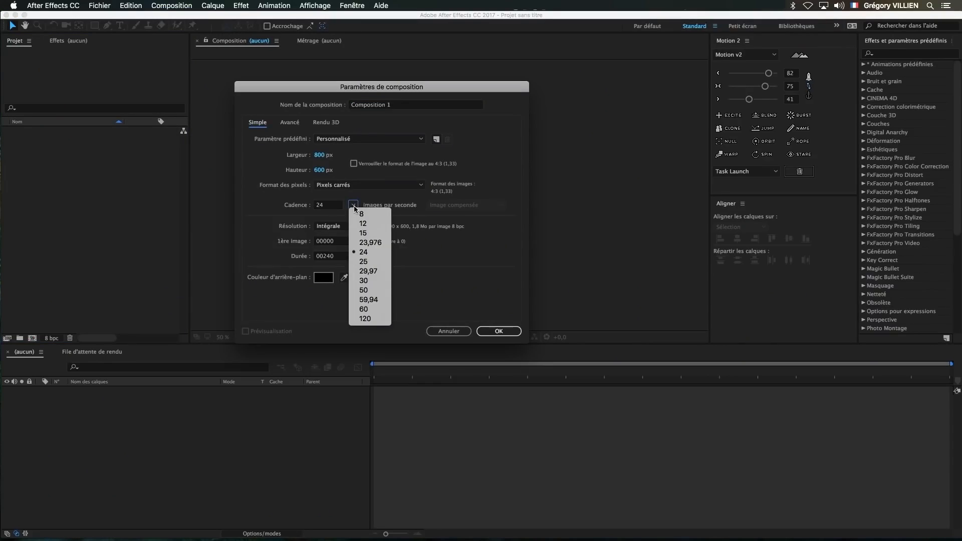
pyautogui.click(377, 228)
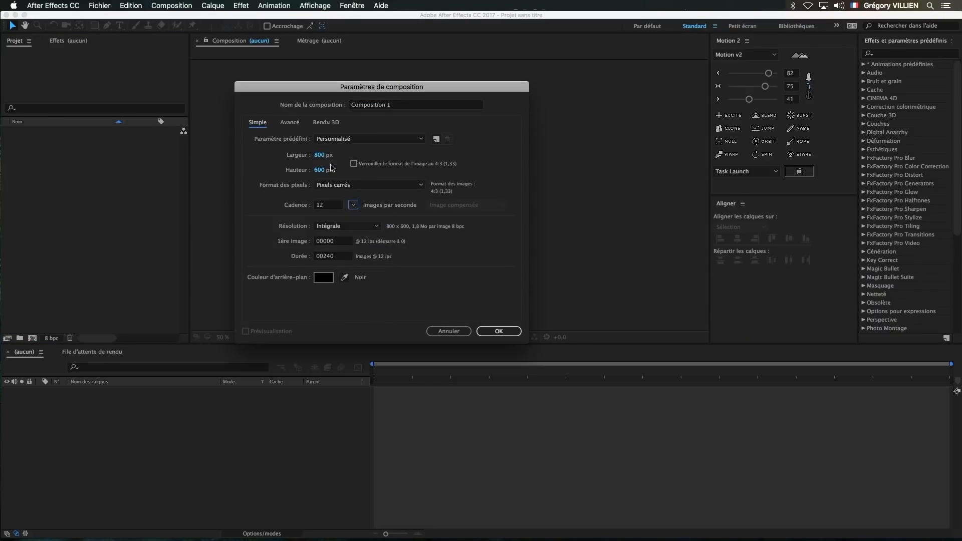
pyautogui.click(324, 155)
pyautogui.click(323, 170)
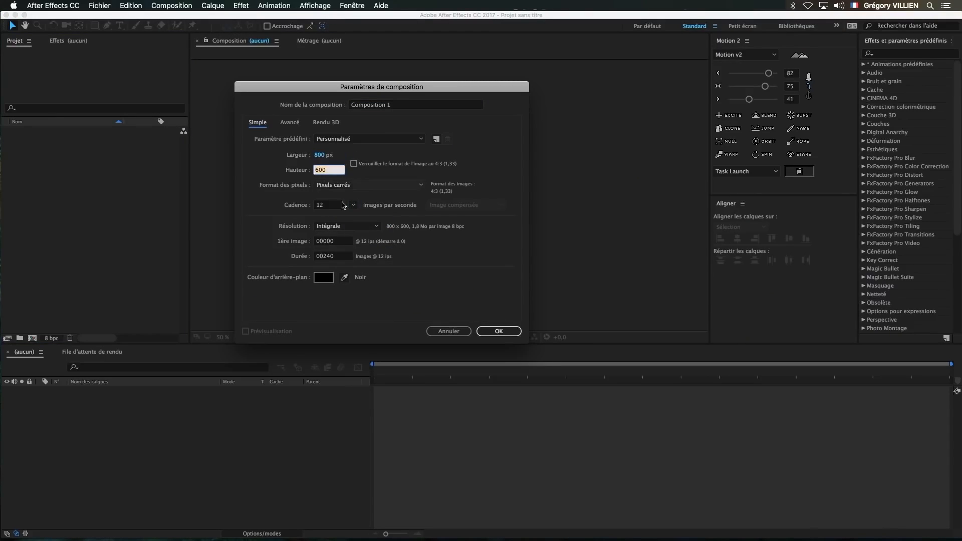
pyautogui.click(451, 284)
pyautogui.click(516, 332)
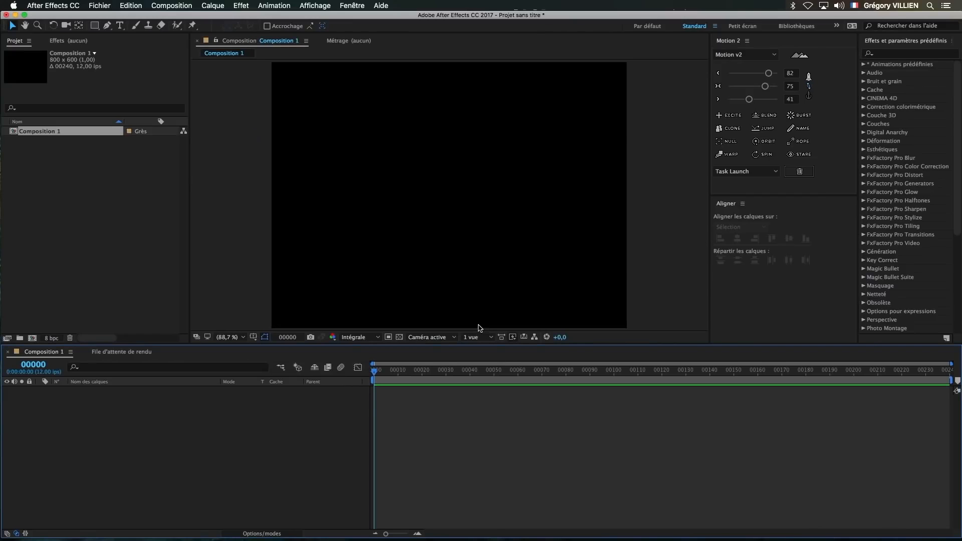
# Step: Add a white solid layer covering the full composition as the background
pyautogui.press('super+y')
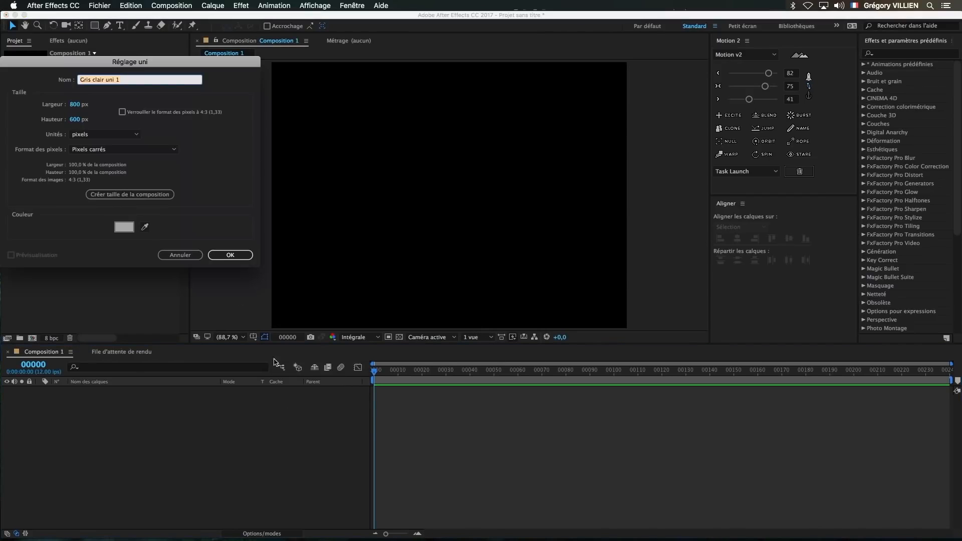
pyautogui.click(125, 227)
pyautogui.moveTo(54, 188); pyautogui.dragTo(3, 175)
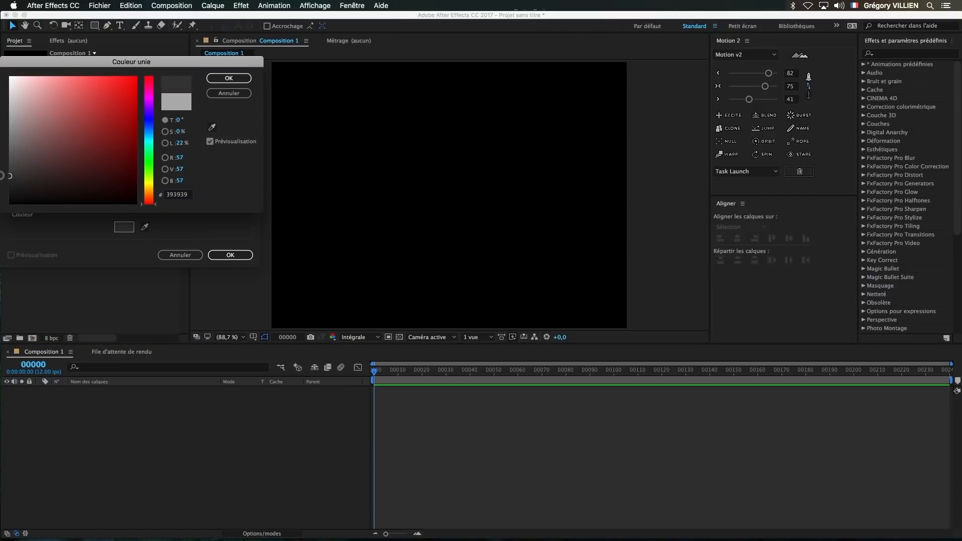
pyautogui.moveTo(57, 143); pyautogui.dragTo(10, 128)
pyautogui.click(181, 143)
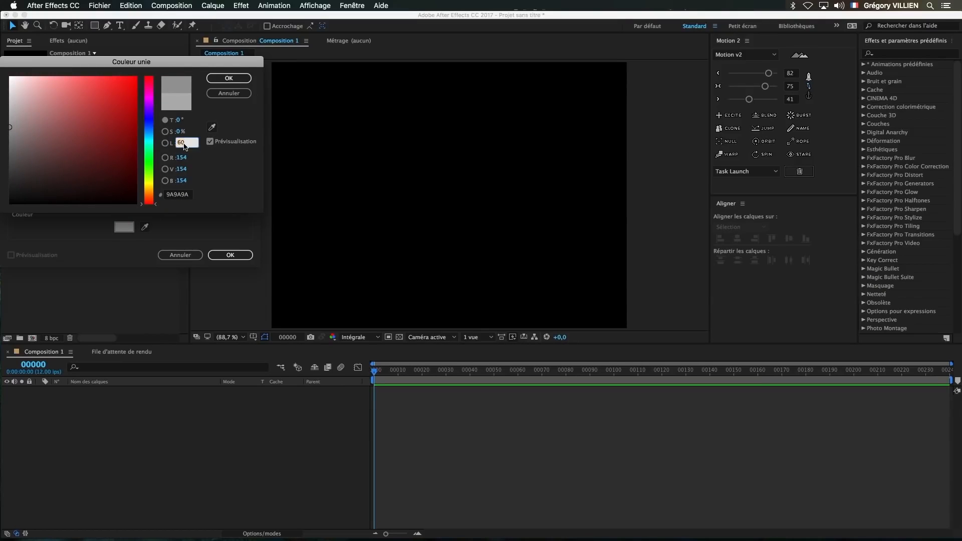
pyautogui.write('100')
pyautogui.press('Return')
pyautogui.press('Return')
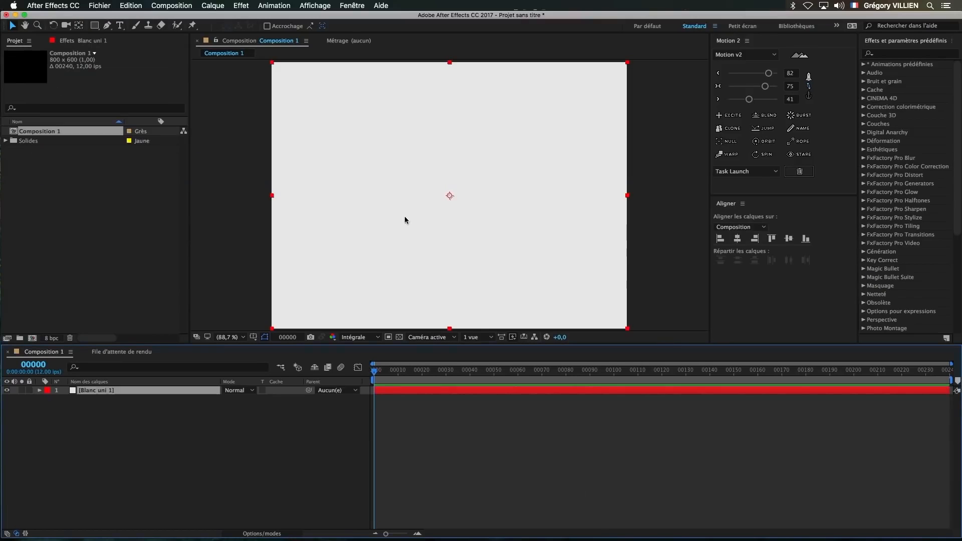
# Step: With no layer selected, choose the Ellipse tool and set the shape contour to none
pyautogui.click(458, 445)
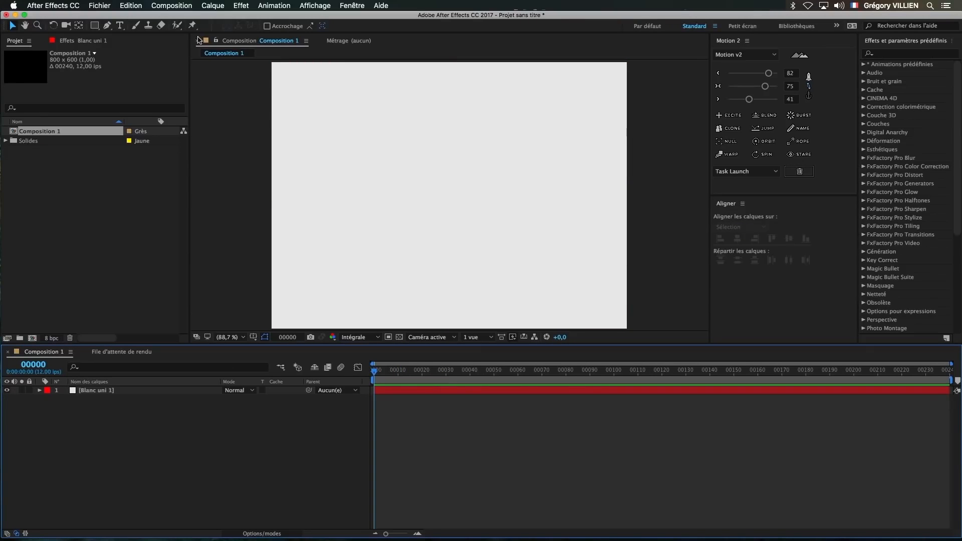
pyautogui.moveTo(94, 25); pyautogui.dragTo(133, 49)
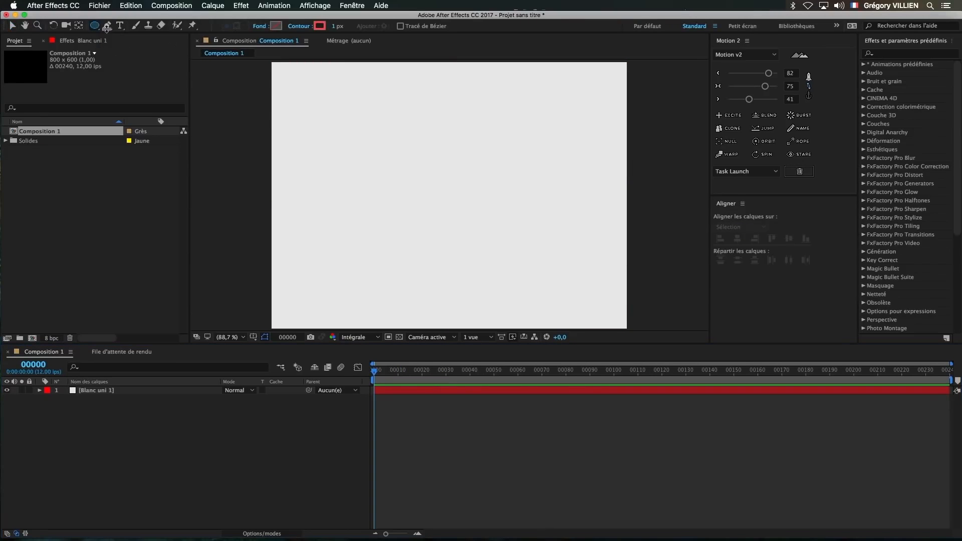
pyautogui.click(320, 25)
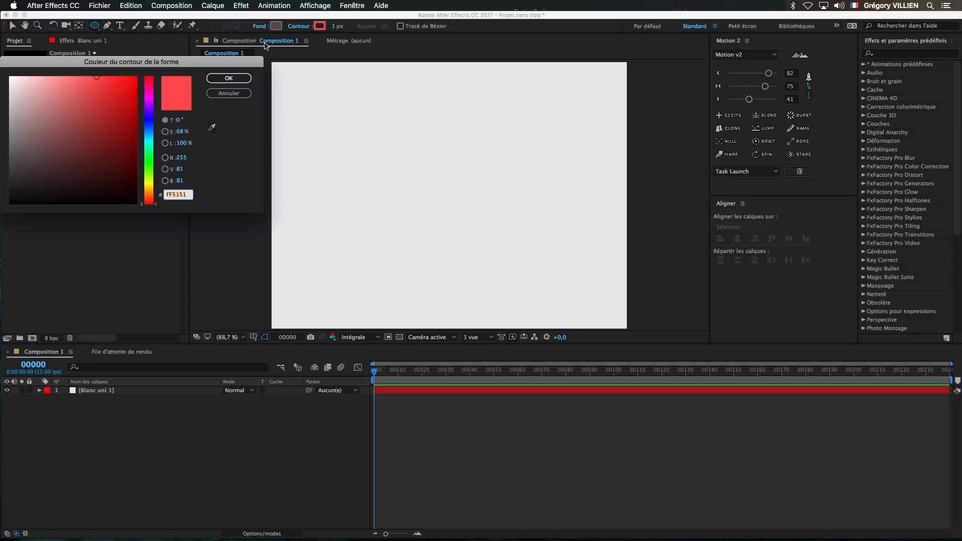
pyautogui.click(229, 95)
pyautogui.click(300, 26)
pyautogui.click(13, 80)
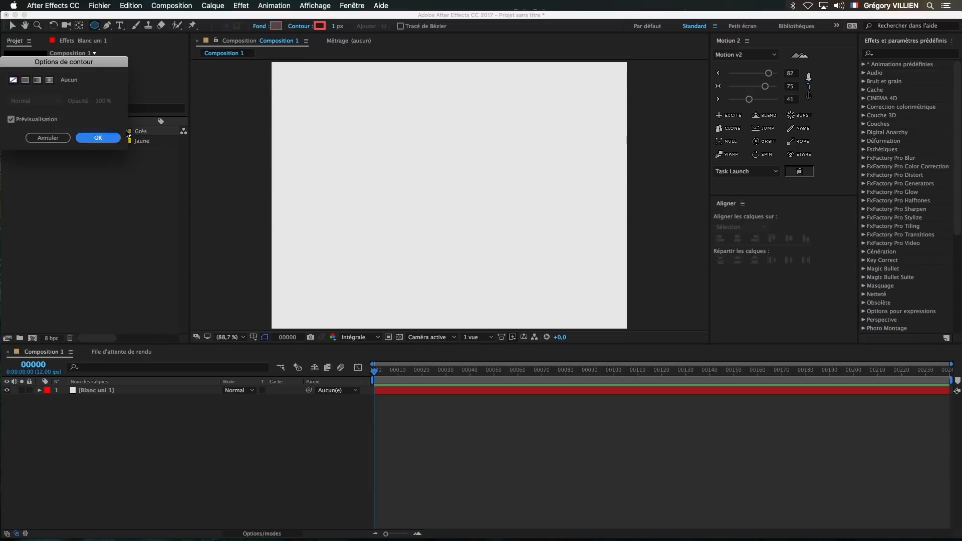
pyautogui.click(98, 137)
# Step: Set the shape fill to a neutral dark grey with 20% brightness
pyautogui.click(276, 25)
pyautogui.moveTo(179, 148); pyautogui.dragTo(172, 146)
pyautogui.click(178, 146)
pyautogui.write('20')
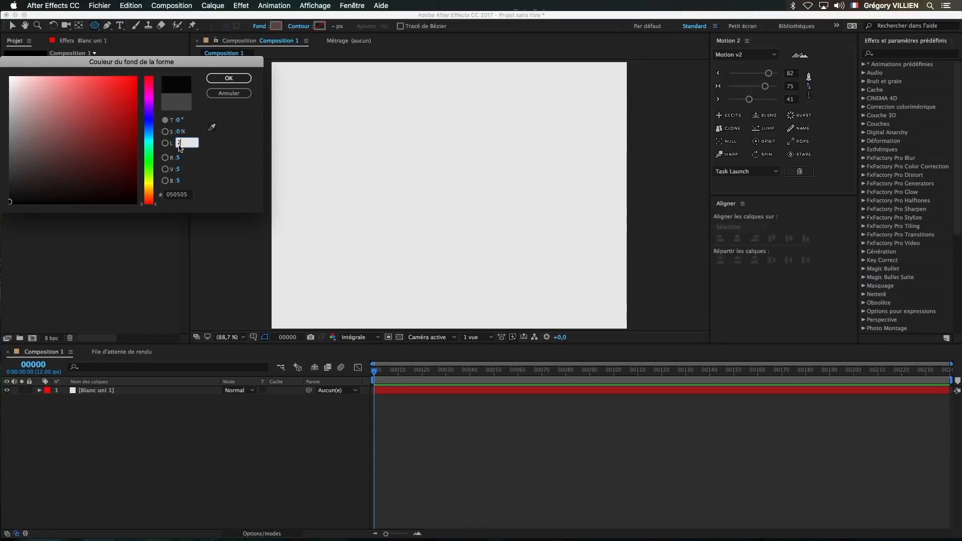
pyautogui.press('Return')
# Step: Create an ellipse shape layer centred in the composition and set its path size to 200 × 200 to form a circle
pyautogui.doubleClick(95, 27)
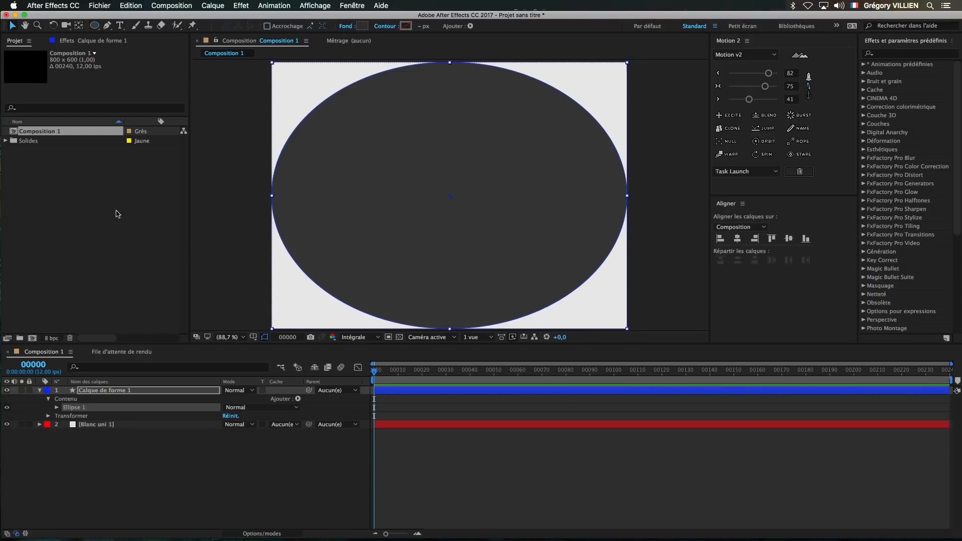
pyautogui.click(57, 408)
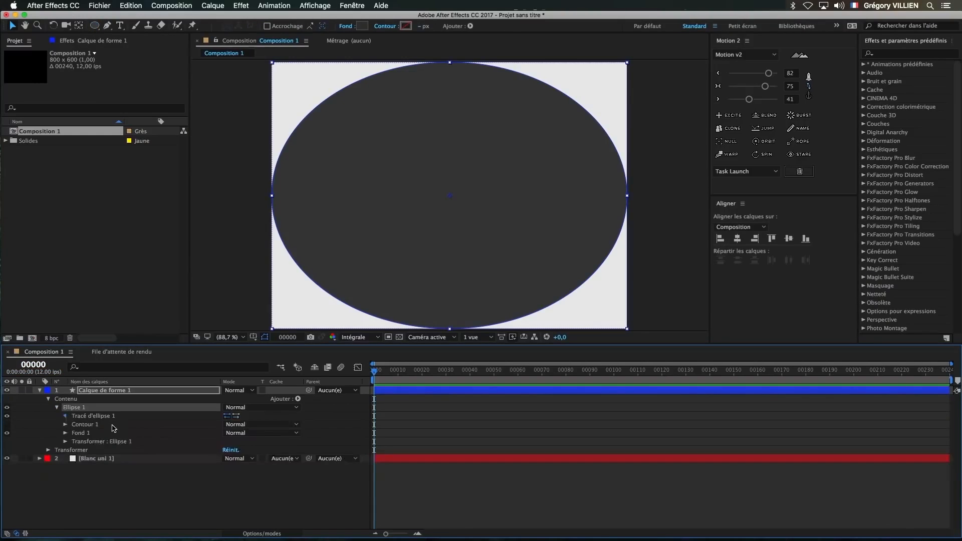
pyautogui.click(65, 417)
pyautogui.click(237, 425)
pyautogui.write('200')
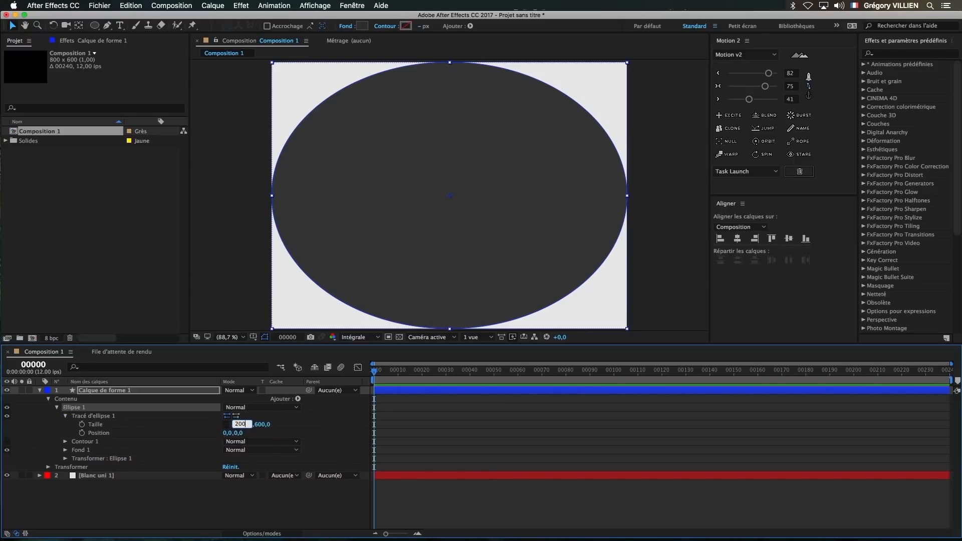
pyautogui.press('Tab')
pyautogui.write('200')
pyautogui.press('Return')
pyautogui.click(283, 437)
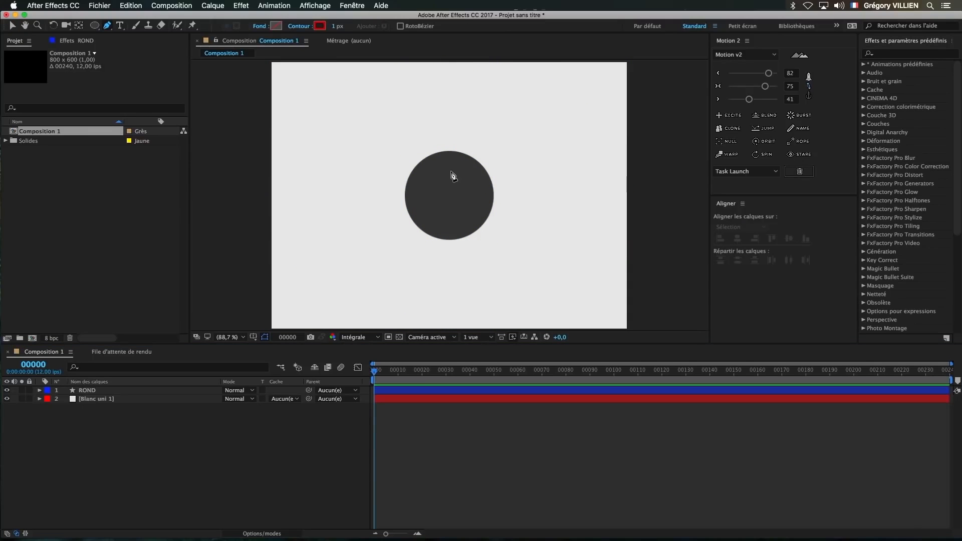
# Step: Sketch a red looping path with the Pen tool that crosses the dark circle and swings out on both sides
pyautogui.click(452, 171)
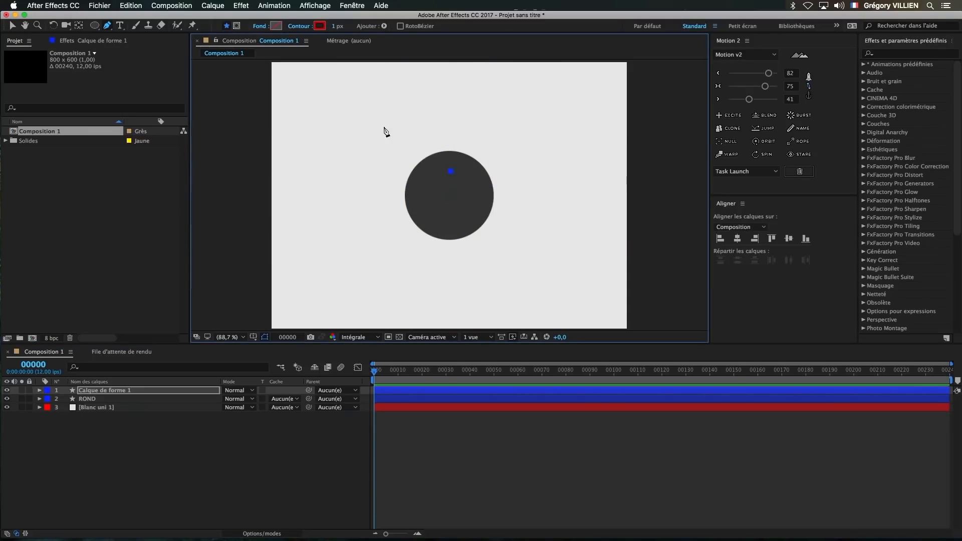
pyautogui.moveTo(332, 135); pyautogui.dragTo(304, 178)
pyautogui.moveTo(373, 260); pyautogui.dragTo(421, 242)
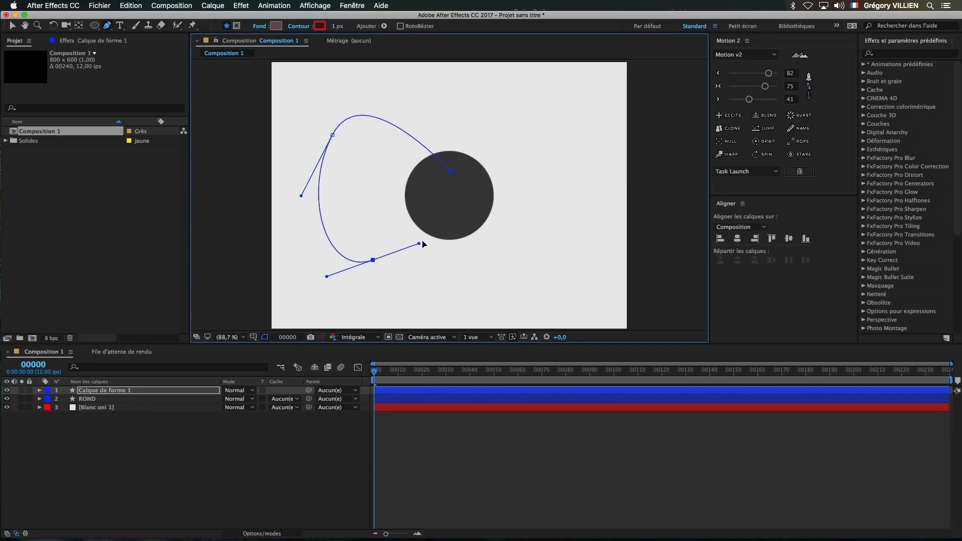
pyautogui.moveTo(531, 128); pyautogui.dragTo(570, 155)
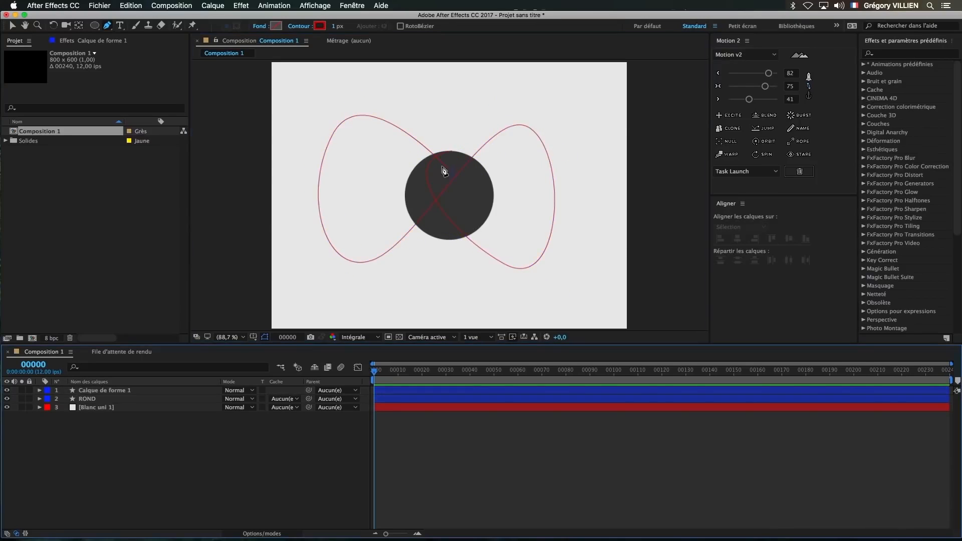
pyautogui.click(451, 175)
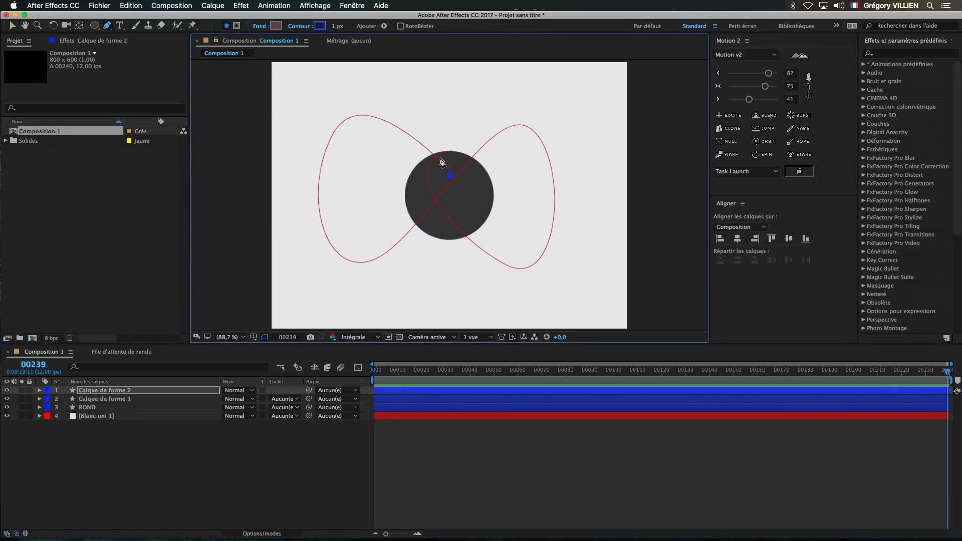
pyautogui.moveTo(410, 153); pyautogui.dragTo(376, 164)
pyautogui.moveTo(457, 259); pyautogui.dragTo(506, 262)
pyautogui.moveTo(383, 187); pyautogui.dragTo(232, 215)
pyautogui.moveTo(495, 198); pyautogui.dragTo(485, 261)
# Step: Draw a blue looping path with the Pen tool from inside the circle, around its outside, and back to its centre
pyautogui.click(437, 165)
pyautogui.moveTo(363, 167); pyautogui.dragTo(326, 175)
pyautogui.moveTo(495, 200)
pyautogui.mouseDown()
pyautogui.moveTo(490, 130)
pyautogui.moveTo(455, 149)
pyautogui.mouseUp()
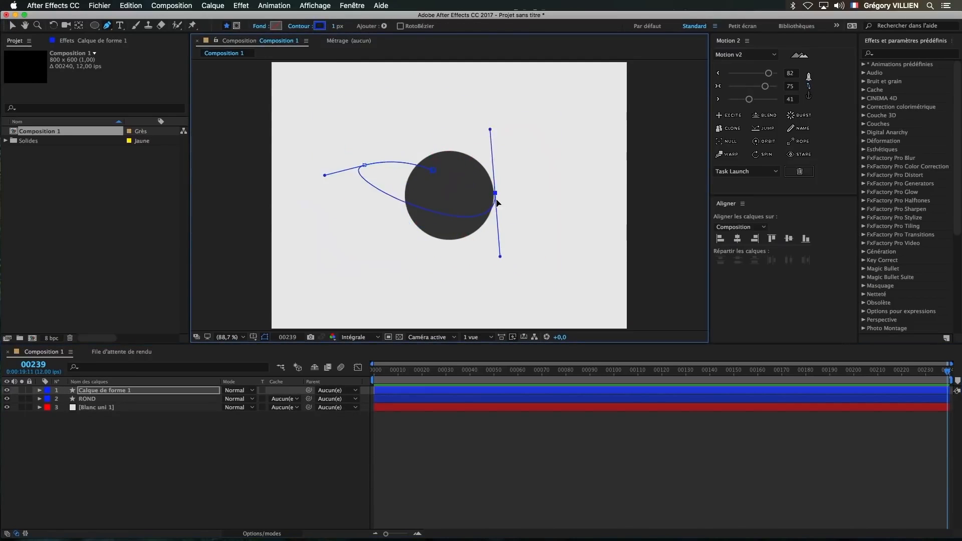
pyautogui.moveTo(400, 260); pyautogui.dragTo(440, 282)
pyautogui.click(457, 199)
# Step: Reshape the blue path by moving its anchor points and handles to widen its outer loops
pyautogui.moveTo(327, 145); pyautogui.dragTo(337, 134)
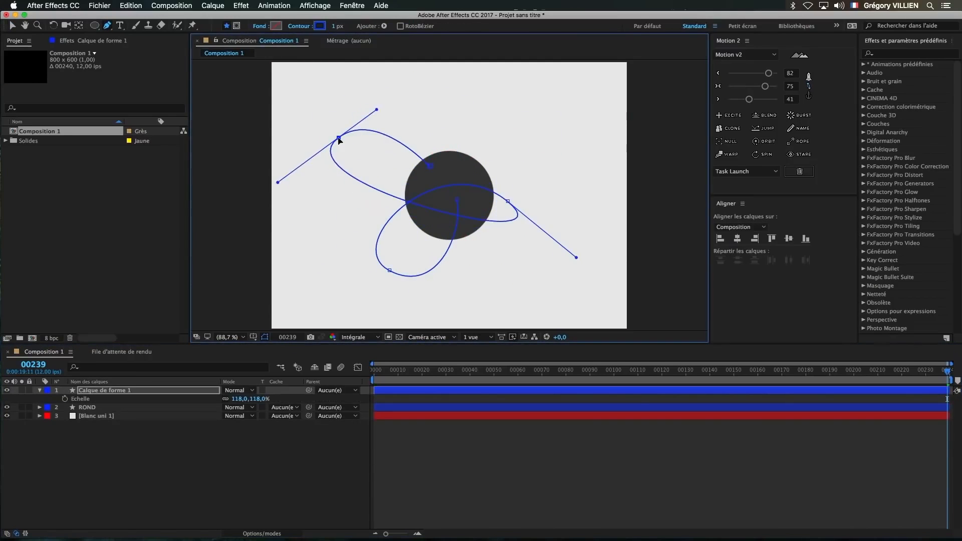
pyautogui.moveTo(513, 232); pyautogui.dragTo(575, 262)
pyautogui.moveTo(387, 279); pyautogui.dragTo(414, 323)
pyautogui.click(479, 215)
pyautogui.press('super+z')
# Step: Draw a second path in red, looping from inside the circle through its lower right and over its top back to the centre
pyautogui.click(487, 209)
pyautogui.moveTo(552, 249)
pyautogui.mouseDown()
pyautogui.moveTo(538, 289)
pyautogui.moveTo(395, 291)
pyautogui.mouseUp()
pyautogui.moveTo(435, 135); pyautogui.dragTo(494, 96)
pyautogui.moveTo(569, 142); pyautogui.dragTo(548, 67)
pyautogui.moveTo(449, 194); pyautogui.dragTo(448, 243)
pyautogui.moveTo(535, 153); pyautogui.dragTo(524, 176)
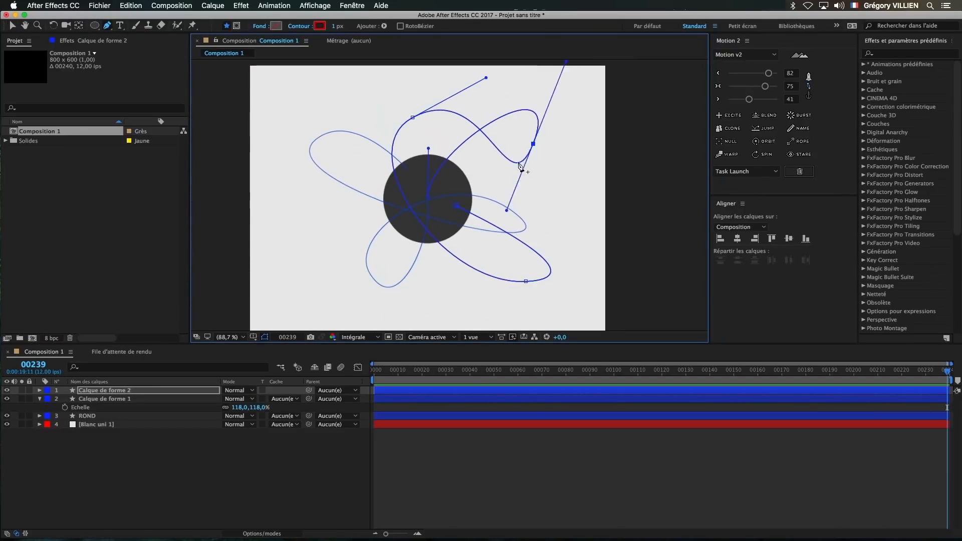
# Step: Refine the anchor point and handles of the red path's upper-right loop to round its curve
pyautogui.press('v')
pyautogui.click(550, 161)
pyautogui.click(549, 160)
pyautogui.press('g')
pyautogui.moveTo(551, 160)
pyautogui.mouseDown()
pyautogui.moveTo(563, 157)
pyautogui.moveTo(548, 178)
pyautogui.mouseUp()
# Step: Deselect all layers and set the outline colour for a new path to magenta
pyautogui.press('super+shift+a')
pyautogui.click(320, 26)
pyautogui.click(149, 99)
pyautogui.click(229, 78)
pyautogui.click(466, 260)
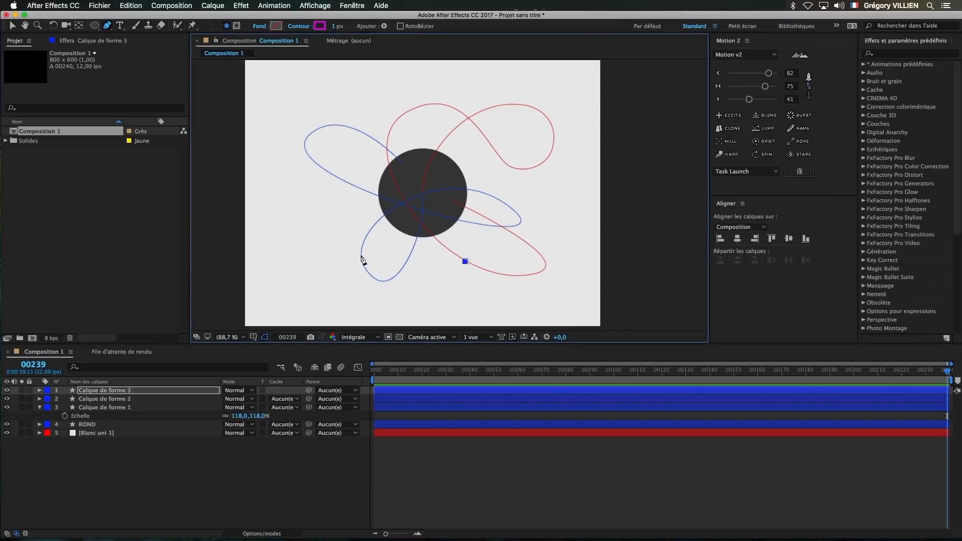
pyautogui.moveTo(352, 270); pyautogui.dragTo(337, 238)
pyautogui.press('super+z')
pyautogui.press('super+z')
pyautogui.moveTo(387, 141); pyautogui.dragTo(341, 111)
pyautogui.moveTo(288, 194); pyautogui.dragTo(322, 202)
pyautogui.press('super+z')
pyautogui.press('super+z')
# Step: Draw a magenta spiral with the Pen tool, starting at the blue lower-left loop and curling outward to the left of the circle
pyautogui.moveTo(374, 226); pyautogui.dragTo(359, 237)
pyautogui.moveTo(288, 235); pyautogui.dragTo(252, 206)
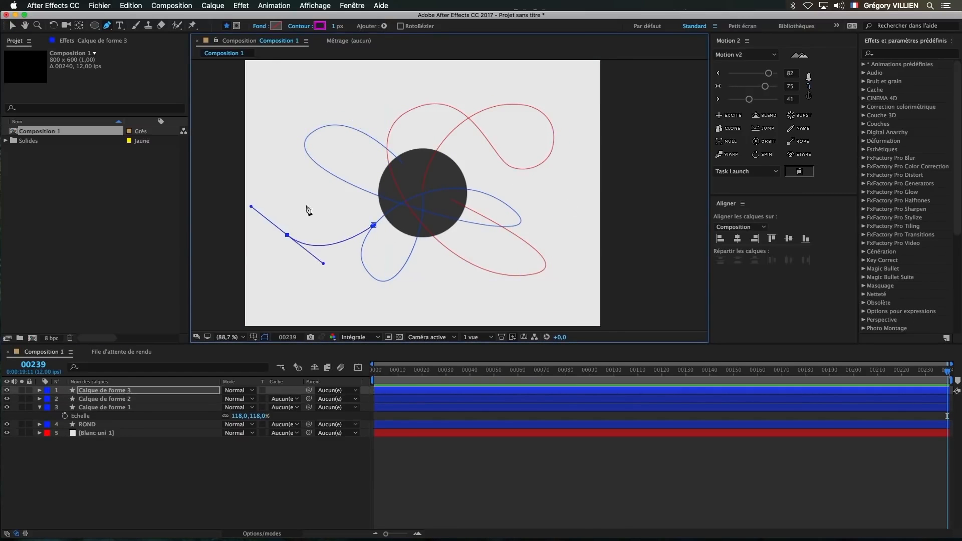
pyautogui.moveTo(314, 205); pyautogui.dragTo(317, 214)
pyautogui.click(306, 226)
pyautogui.click(326, 471)
# Step: Draw a magenta spiral branching off the red path's lower-right loop and curling upward to the right of the circle
pyautogui.moveTo(492, 220)
pyautogui.mouseDown()
pyautogui.moveTo(522, 239)
pyautogui.moveTo(557, 181)
pyautogui.mouseUp()
pyautogui.moveTo(523, 198); pyautogui.dragTo(532, 203)
pyautogui.moveTo(554, 217); pyautogui.dragTo(563, 221)
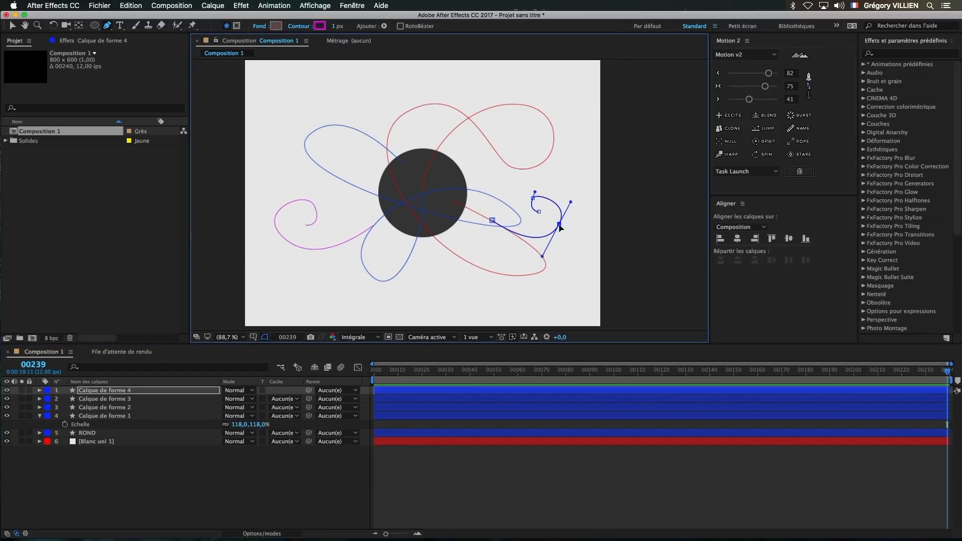
pyautogui.moveTo(616, 254); pyautogui.dragTo(603, 252)
pyautogui.click(326, 471)
# Step: Reshape the blue path on Calque de forme 1 into broader, rounder upper-left, right and lower-left loops
pyautogui.click(105, 416)
pyautogui.moveTo(499, 207); pyautogui.dragTo(442, 264)
pyautogui.moveTo(299, 130); pyautogui.dragTo(314, 101)
pyautogui.moveTo(321, 184); pyautogui.dragTo(342, 181)
pyautogui.moveTo(352, 270); pyautogui.dragTo(337, 277)
pyautogui.moveTo(391, 280); pyautogui.dragTo(369, 273)
pyautogui.moveTo(391, 256); pyautogui.dragTo(394, 278)
pyautogui.moveTo(329, 269); pyautogui.dragTo(319, 288)
pyautogui.moveTo(340, 258); pyautogui.dragTo(362, 240)
pyautogui.moveTo(372, 296); pyautogui.dragTo(408, 281)
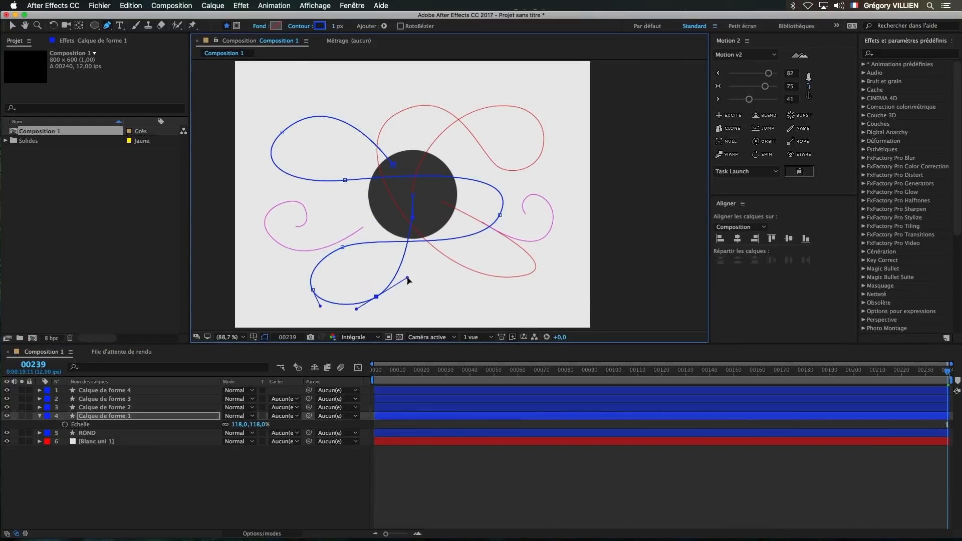
# Step: Try rotating and moving the left magenta spiral, and delete its layer Calque de forme 3
pyautogui.click(105, 399)
pyautogui.press('r')
pyautogui.moveTo(242, 407); pyautogui.dragTo(259, 408)
pyautogui.press('v')
pyautogui.moveTo(298, 179); pyautogui.dragTo(329, 226)
pyautogui.click(286, 265)
pyautogui.click(121, 399)
pyautogui.press('Delete')
# Step: Draw a small magenta spiral curling down from the underside of the blue upper-left loop and refine its inner end
pyautogui.click(106, 26)
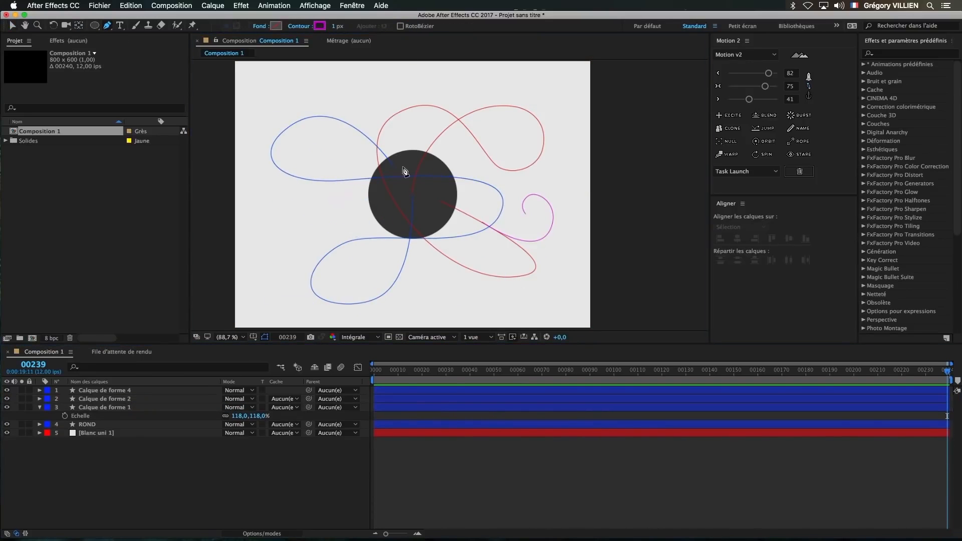
pyautogui.moveTo(300, 179); pyautogui.dragTo(315, 181)
pyautogui.moveTo(334, 203); pyautogui.dragTo(328, 219)
pyautogui.moveTo(321, 201); pyautogui.dragTo(307, 202)
pyautogui.press('.')
pyautogui.press('.')
pyautogui.moveTo(371, 212); pyautogui.dragTo(578, 220)
pyautogui.moveTo(385, 213); pyautogui.dragTo(380, 216)
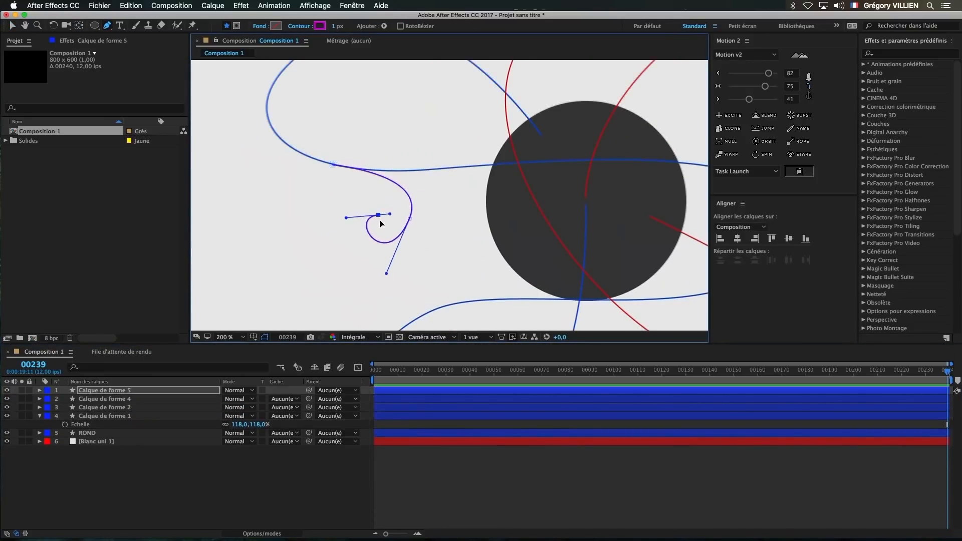
pyautogui.moveTo(386, 272); pyautogui.dragTo(397, 260)
pyautogui.press(',')
# Step: Extend the right magenta spiral on Calque de forme 4 with a tighter inner curl
pyautogui.click(105, 391)
pyautogui.moveTo(292, 249); pyautogui.dragTo(482, 225)
pyautogui.press('.')
pyautogui.press(',')
pyautogui.click(104, 399)
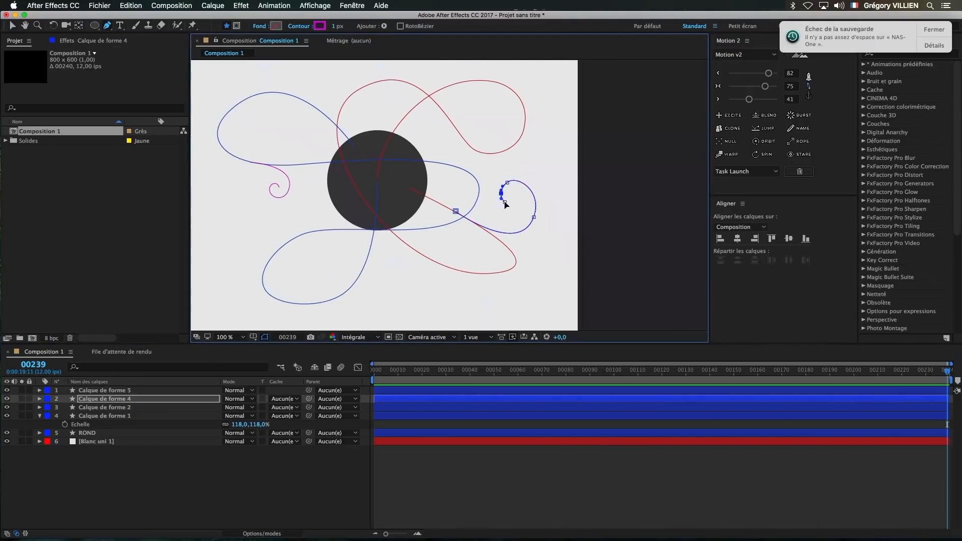
pyautogui.press('.')
pyautogui.moveTo(584, 171); pyautogui.dragTo(395, 152)
pyautogui.moveTo(397, 199); pyautogui.dragTo(412, 174)
pyautogui.press(',')
pyautogui.press('super+shift+a')
# Step: Shift the inner end points of the blue and red paths apart near the circle's centre
pyautogui.click(104, 416)
pyautogui.click(402, 187)
pyautogui.press('v')
pyautogui.click(301, 482)
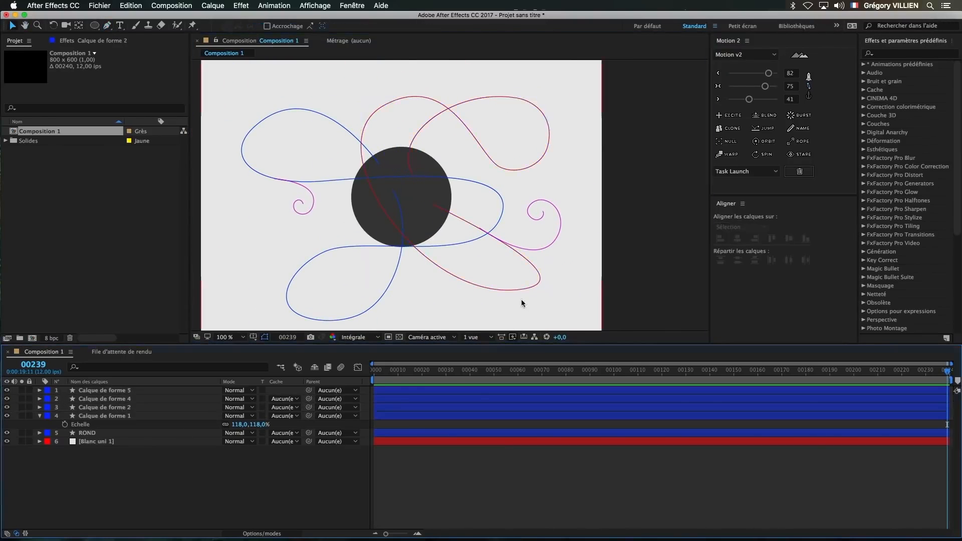
# Step: Try adding Composition 1 to the render queue, and open the project's export options
pyautogui.moveTo(522, 303); pyautogui.dragTo(548, 290)
pyautogui.press('ctrl+super+m')
pyautogui.press('Delete')
pyautogui.click(60, 354)
pyautogui.click(100, 6)
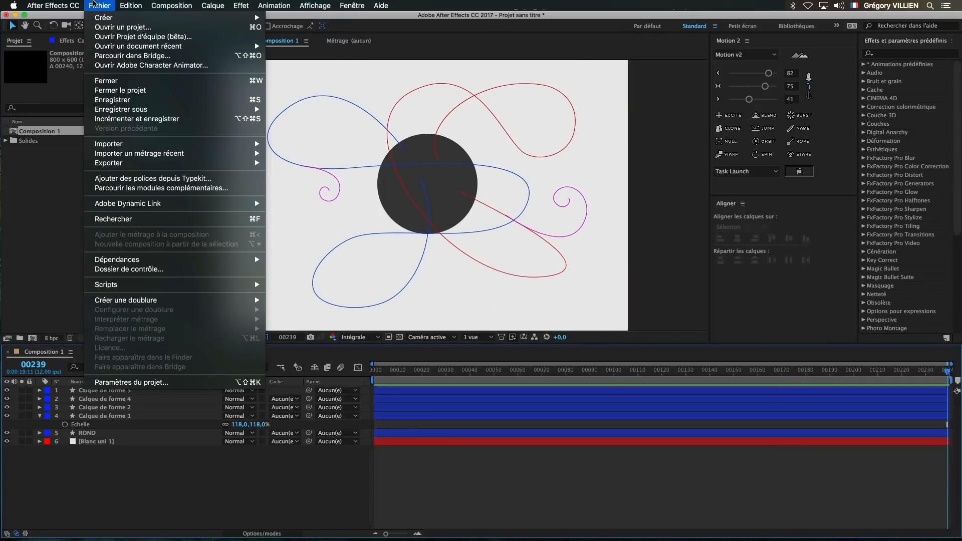
pyautogui.moveTo(200, 165)
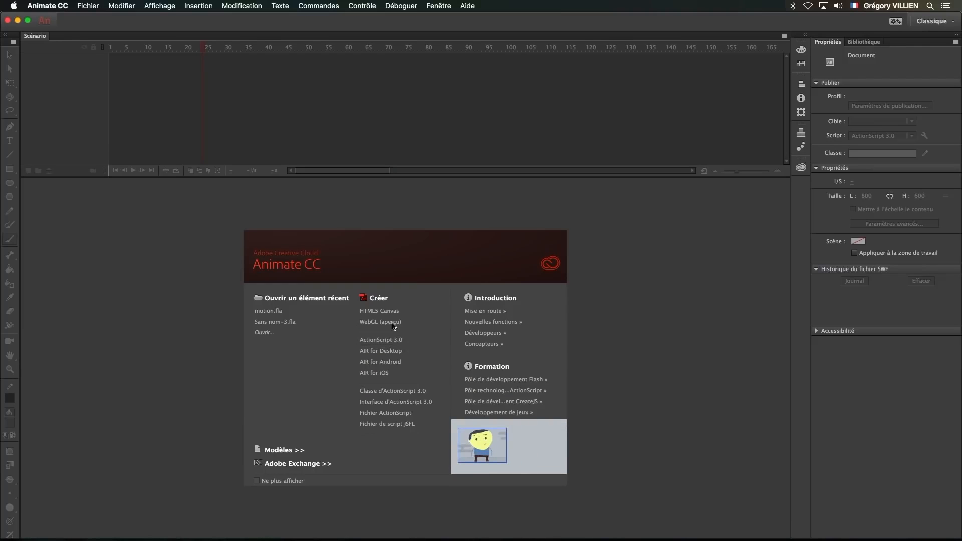
# Step: Switch to Animate CC, create an ActionScript 3.0 document and choose the Classique workspace
pyautogui.click(392, 344)
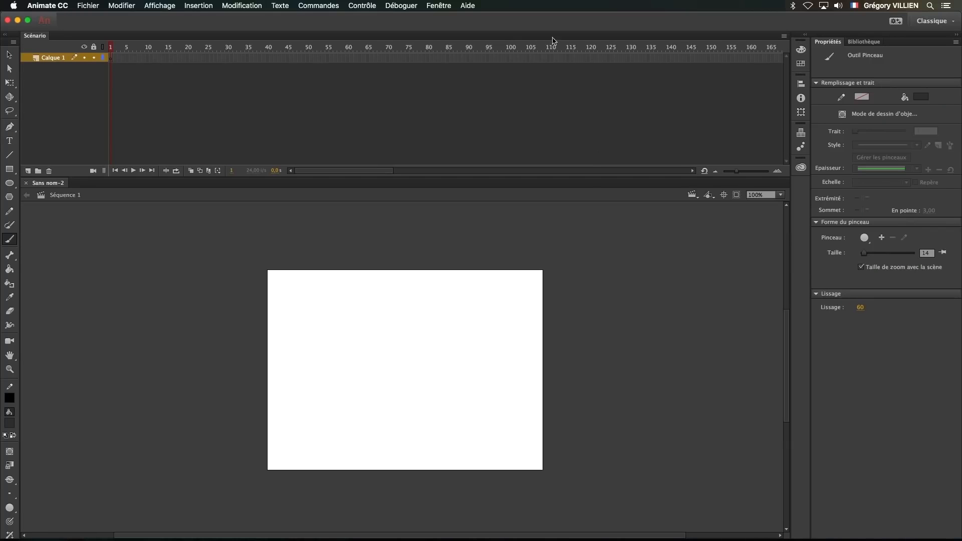
pyautogui.click(926, 22)
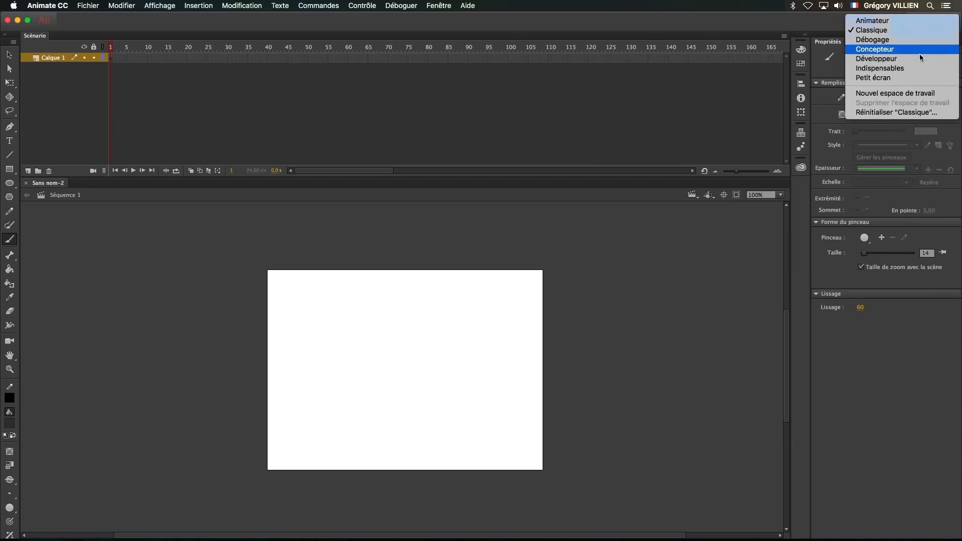
pyautogui.click(898, 30)
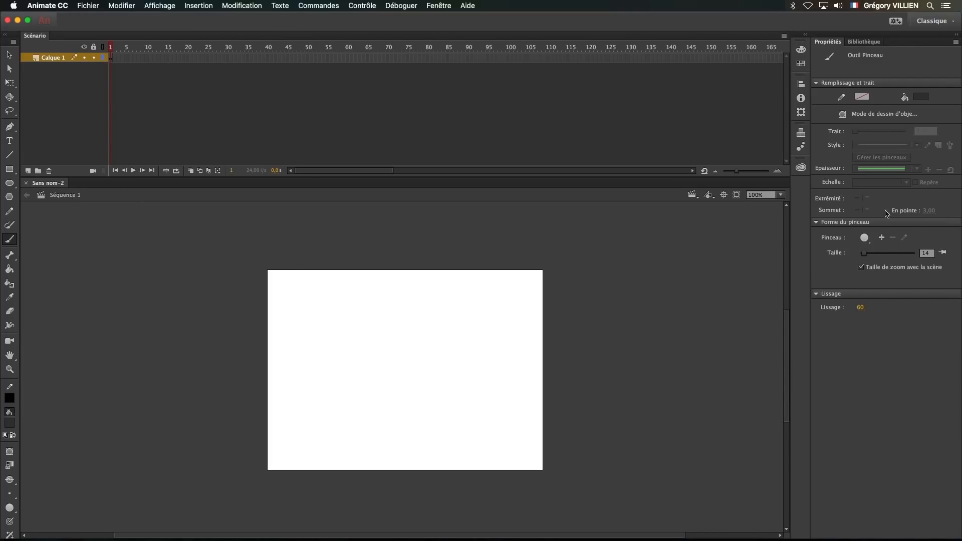
# Step: Set the document size to 800 x 600 px and fit the stage in view
pyautogui.press('v')
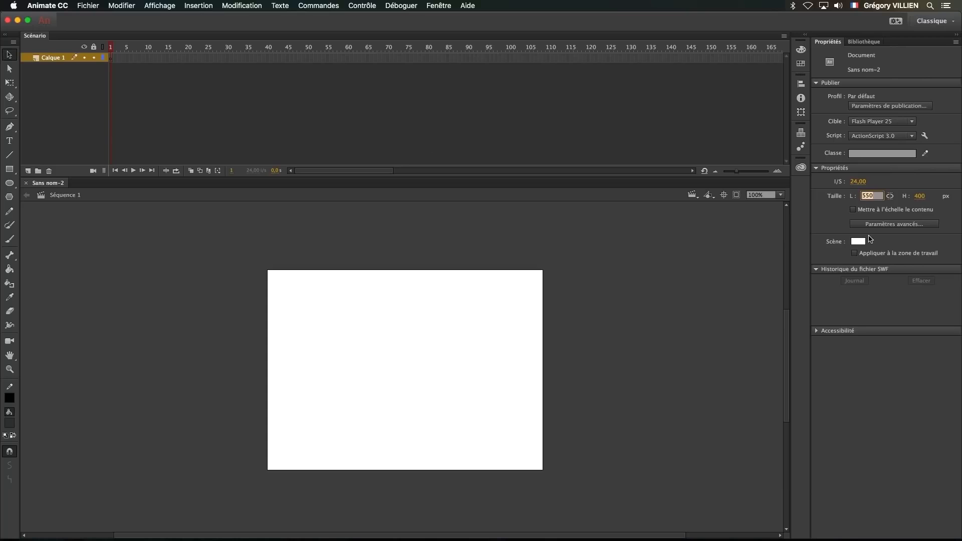
pyautogui.write('800')
pyautogui.press('Tab')
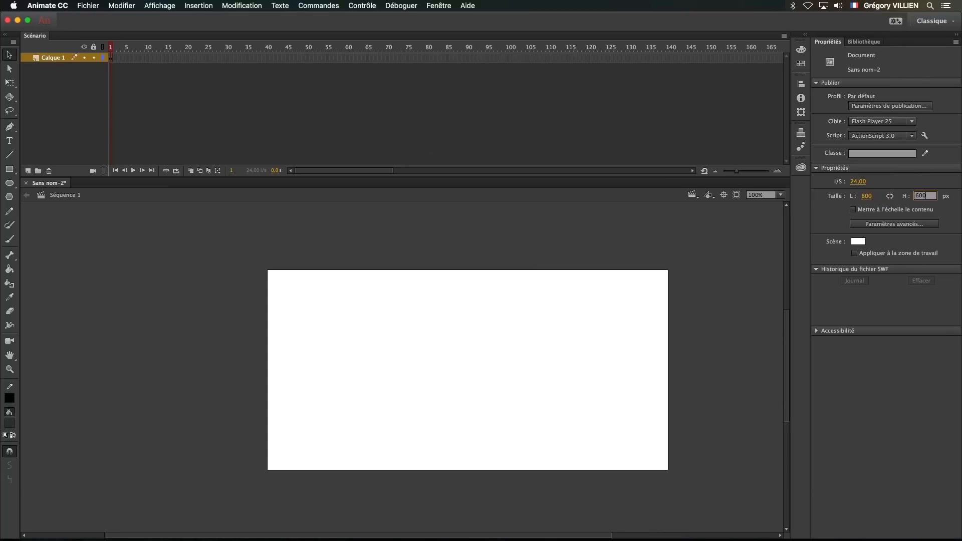
pyautogui.press('Return')
pyautogui.scroll(-3, 772, 291)
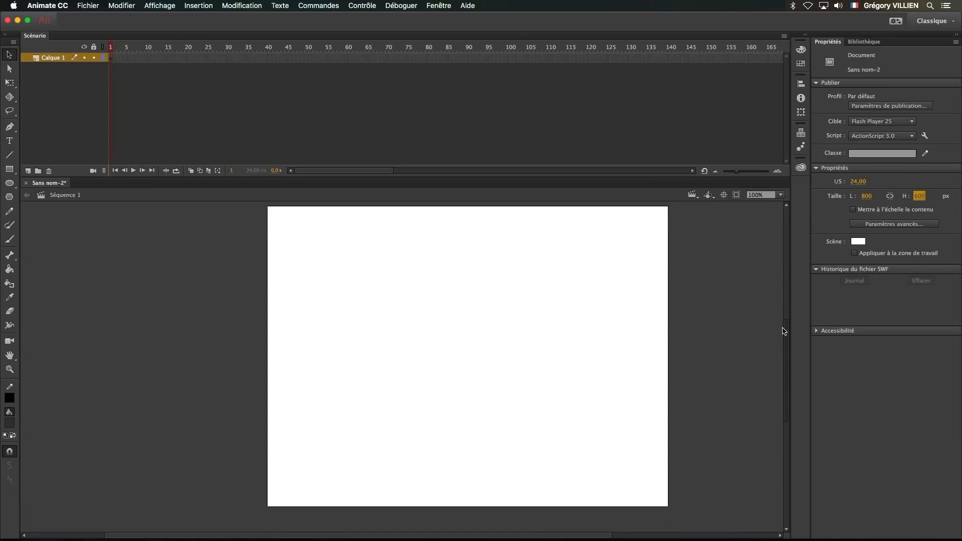
pyautogui.click(781, 198)
pyautogui.click(767, 204)
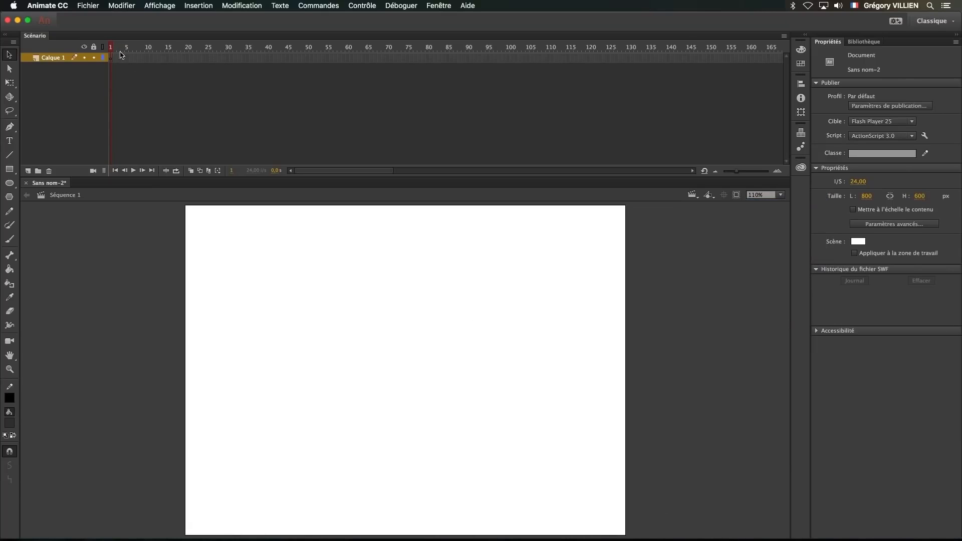
# Step: Insert blank keyframes on Calque 1 from frame 2 through frame 5
pyautogui.click(146, 59)
pyautogui.click(112, 59)
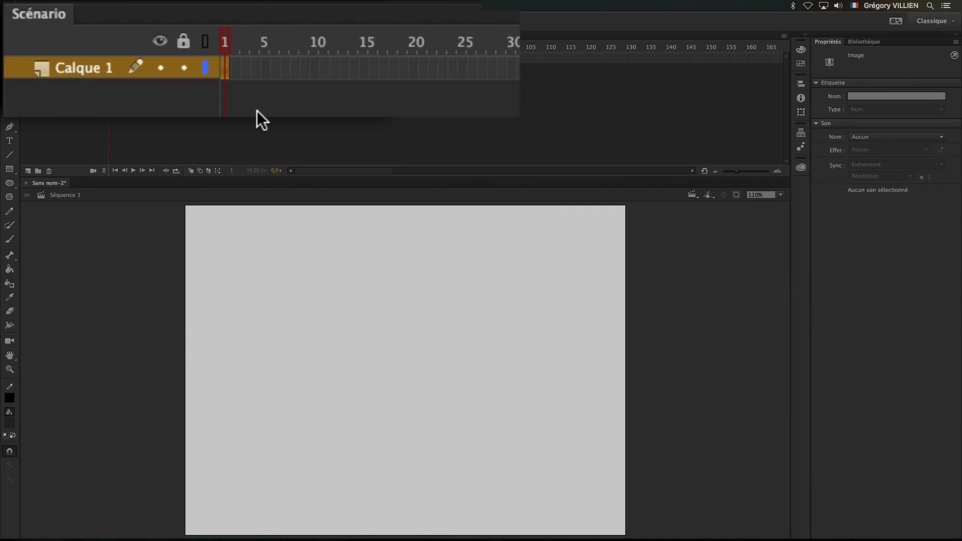
pyautogui.press('F7')
pyautogui.press('F7')
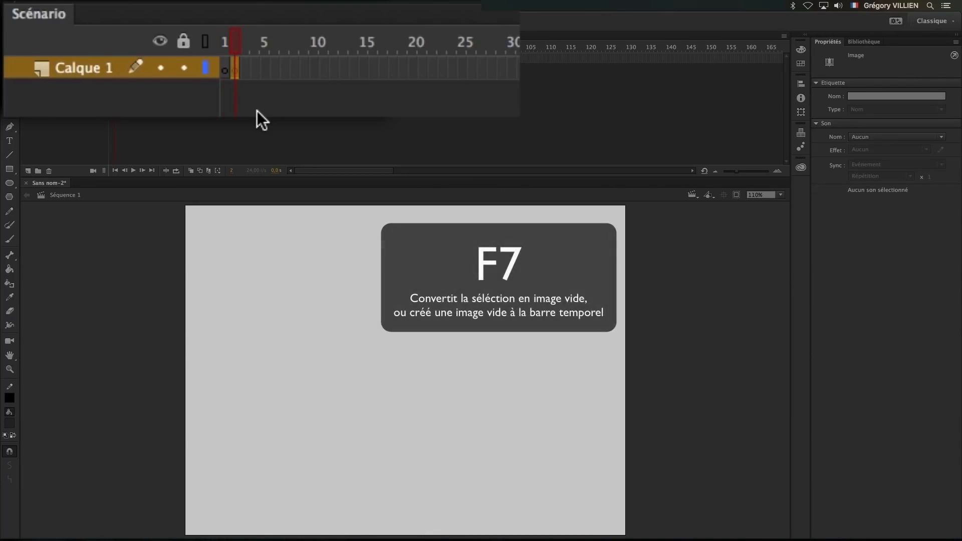
pyautogui.press('F7')
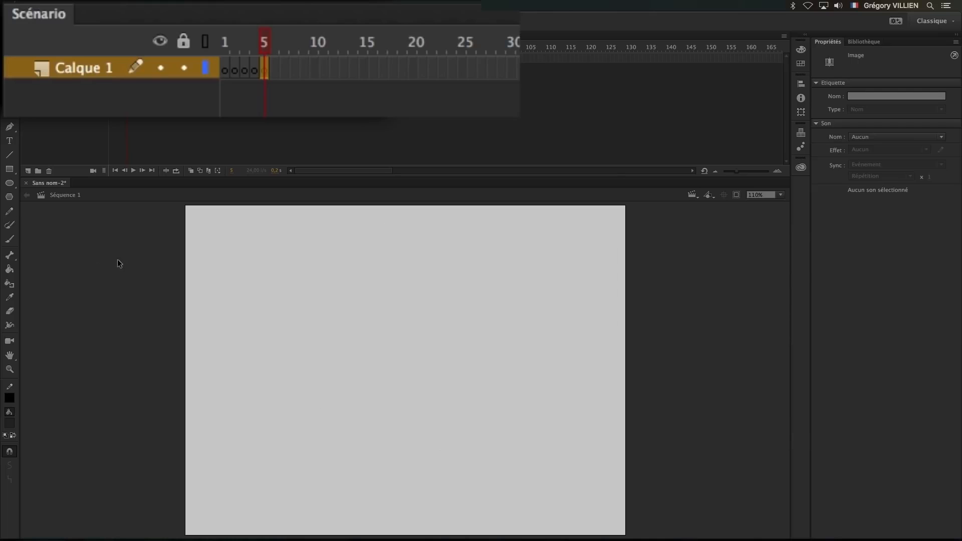
# Step: Paint a dark wavy brush stroke near the stage's upper centre on frame 5 and compare it with the preceding frames
pyautogui.click(11, 240)
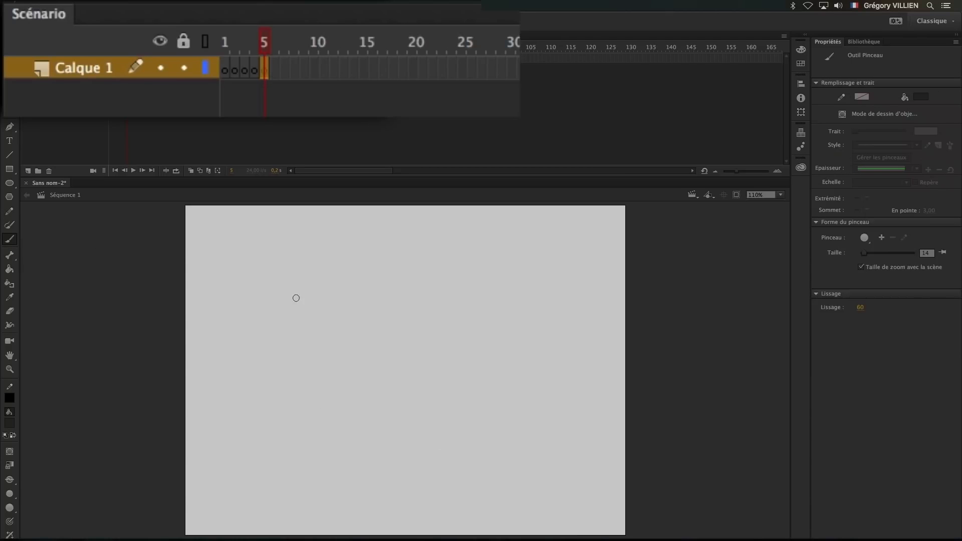
pyautogui.moveTo(316, 309)
pyautogui.mouseDown()
pyautogui.moveTo(343, 301)
pyautogui.moveTo(367, 328)
pyautogui.moveTo(410, 325)
pyautogui.moveTo(434, 337)
pyautogui.mouseUp()
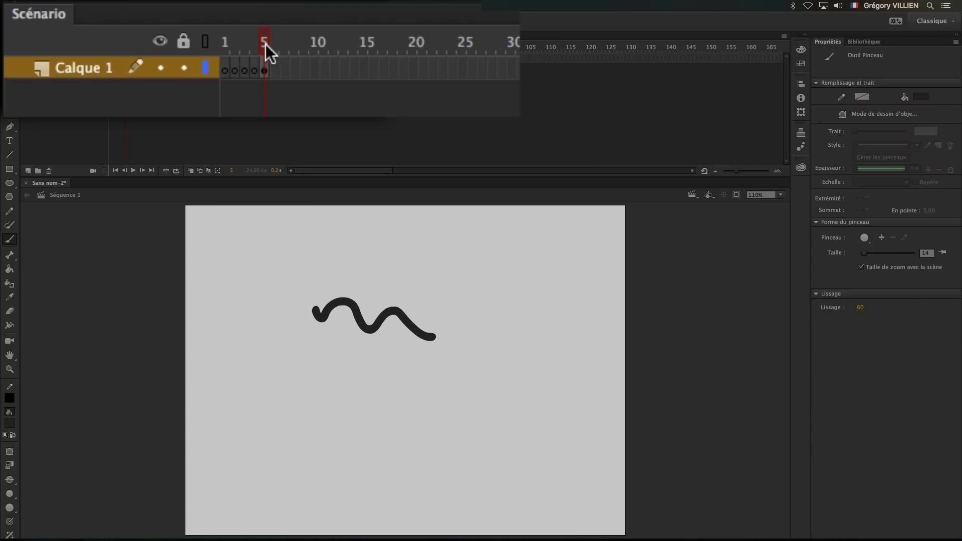
pyautogui.moveTo(265, 45); pyautogui.dragTo(236, 58)
pyautogui.click(264, 71)
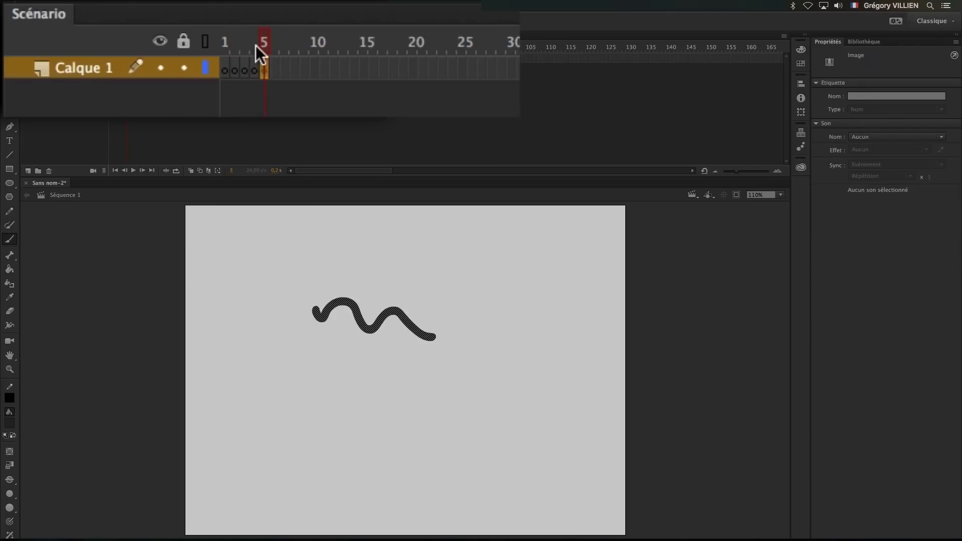
pyautogui.click(256, 46)
pyautogui.click(255, 74)
pyautogui.click(263, 71)
pyautogui.click(255, 73)
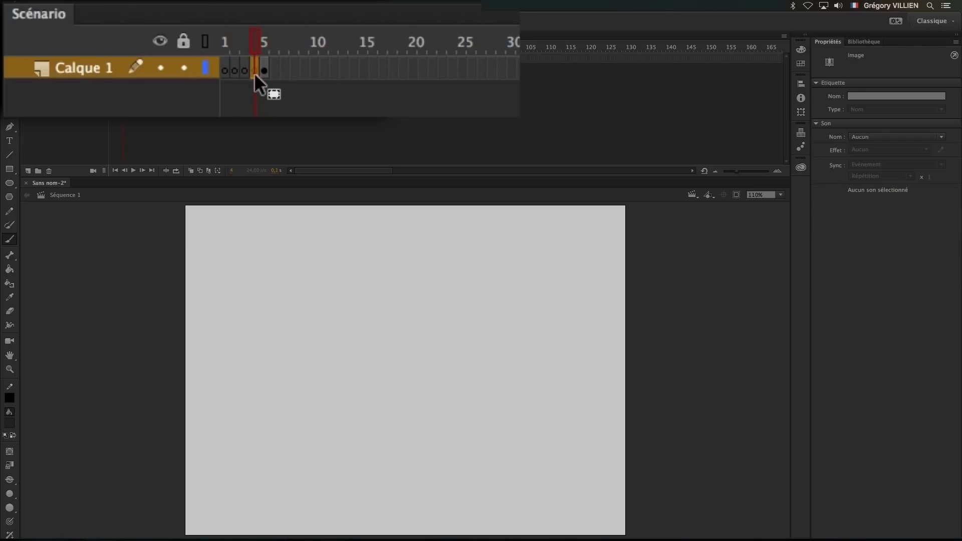
pyautogui.click(266, 47)
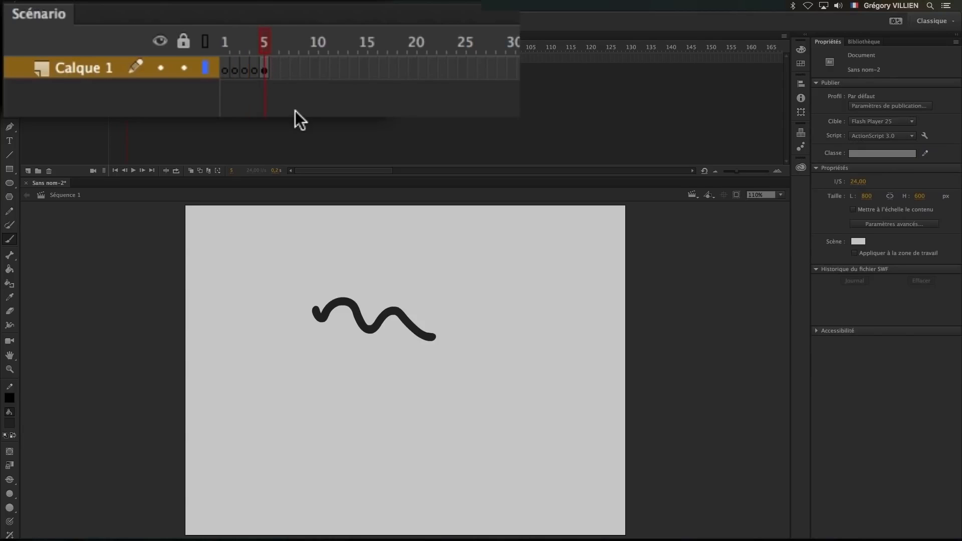
# Step: Insert six blank keyframes after frame 5, through frame 11
pyautogui.press('F7')
pyautogui.press('F7')
pyautogui.press('F7')
pyautogui.press('F7')
pyautogui.press('F7')
pyautogui.press('F7')
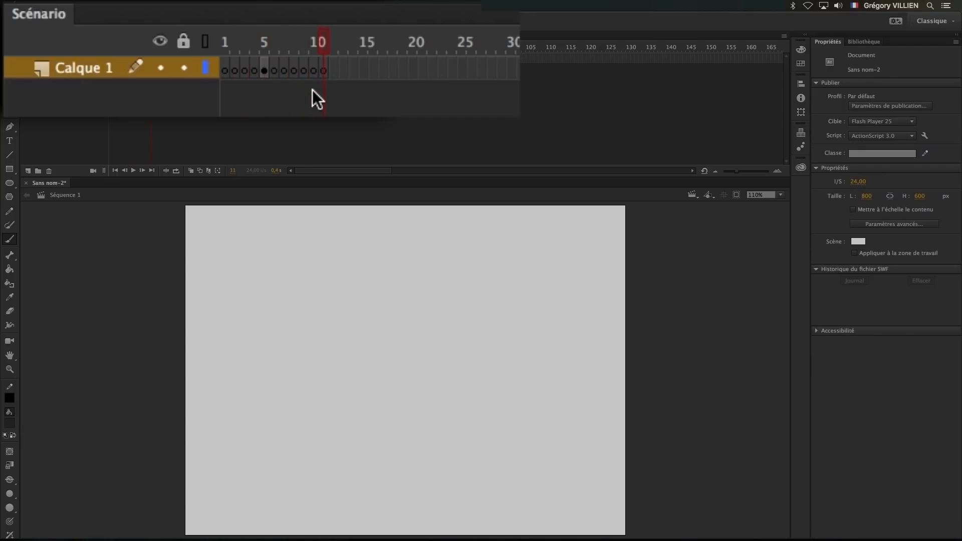
# Step: Extend the exposure of the wavy stroke on frame 5 by nine frames, through frame 14
pyautogui.click(267, 70)
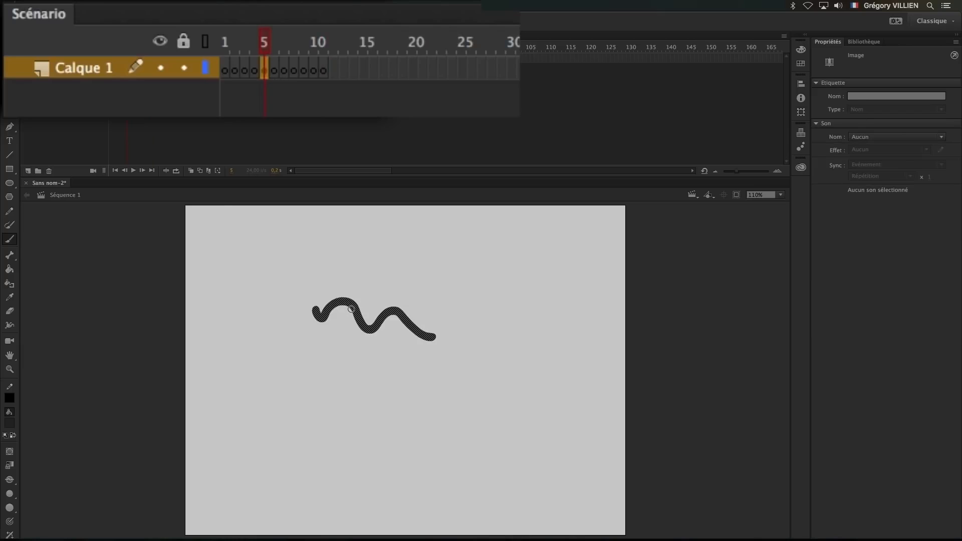
pyautogui.press('F5')
pyautogui.press('F5')
pyautogui.press('F5')
pyautogui.press('F5')
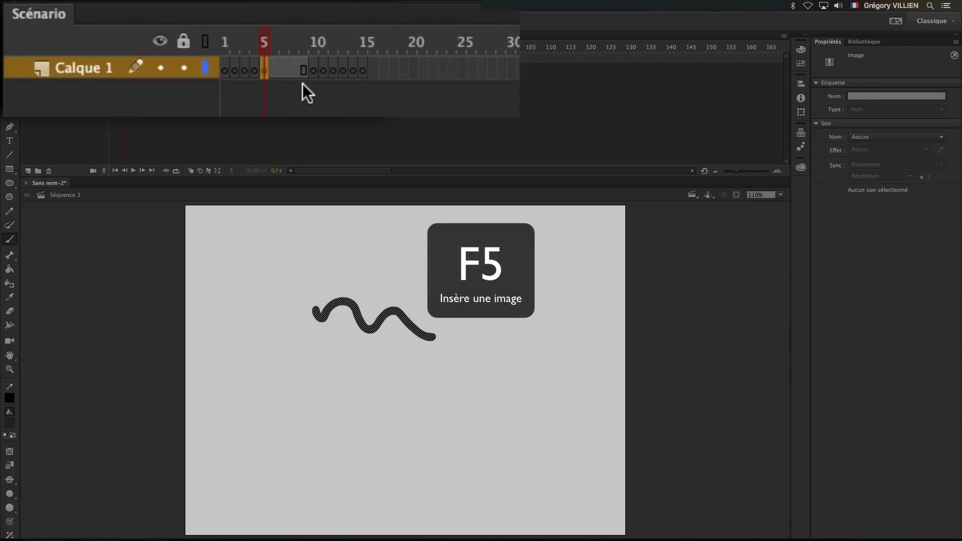
pyautogui.press('F5')
pyautogui.press('F5')
pyautogui.press('F5')
pyautogui.press('F5')
pyautogui.press('F5')
# Step: Examine the extended frame span on Calque 1, its available frame commands and the drawing between frames 10 and 20
pyautogui.click(306, 45)
pyautogui.click(317, 67)
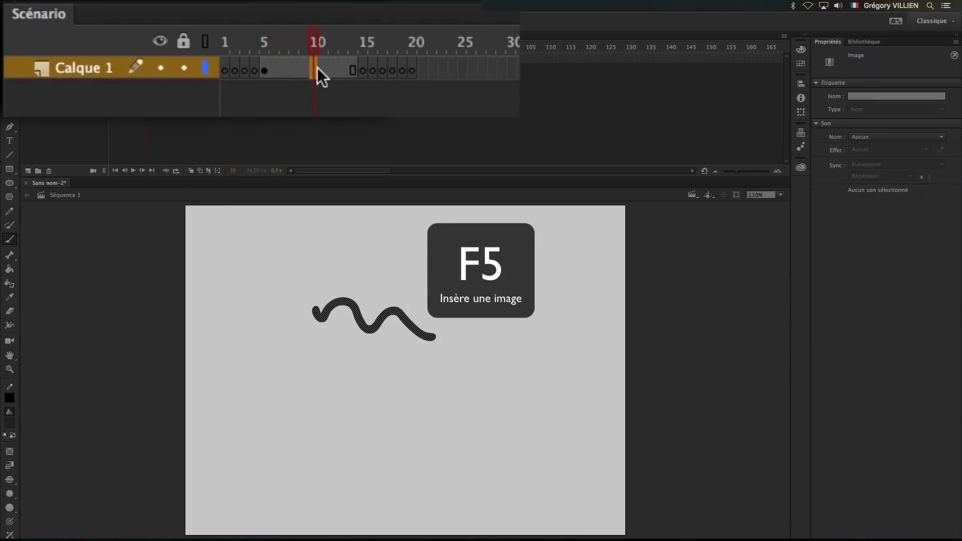
pyautogui.doubleClick(313, 68)
pyautogui.moveTo(312, 68); pyautogui.dragTo(296, 68)
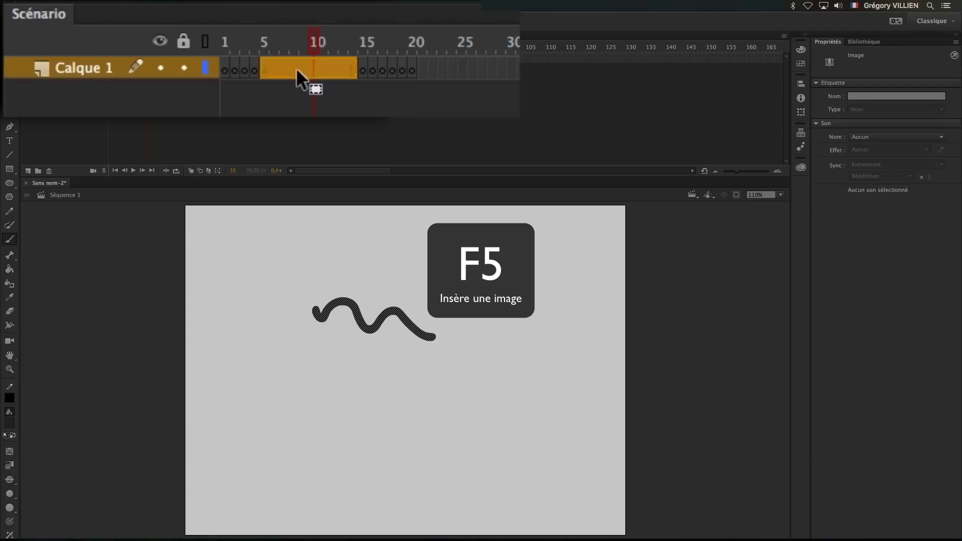
pyautogui.click(296, 69)
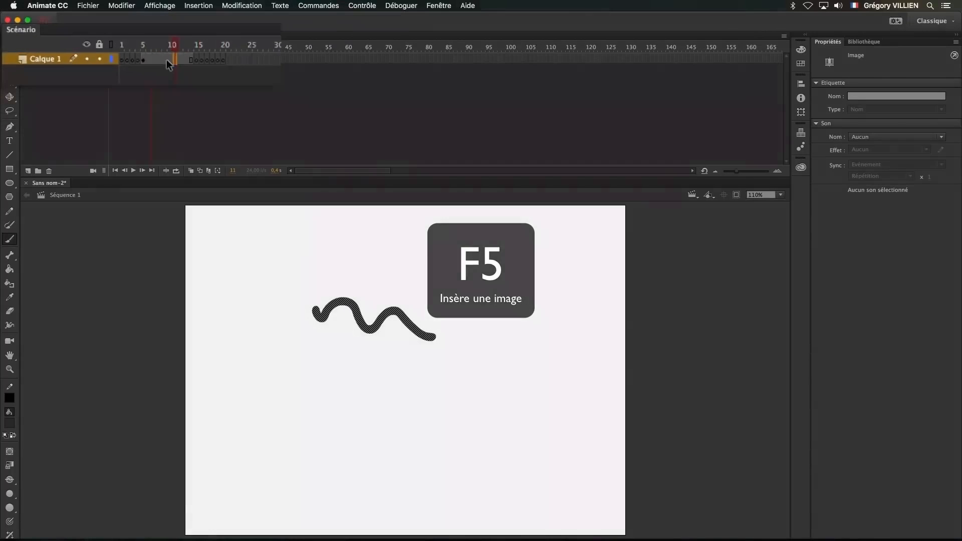
pyautogui.rightClick(314, 68)
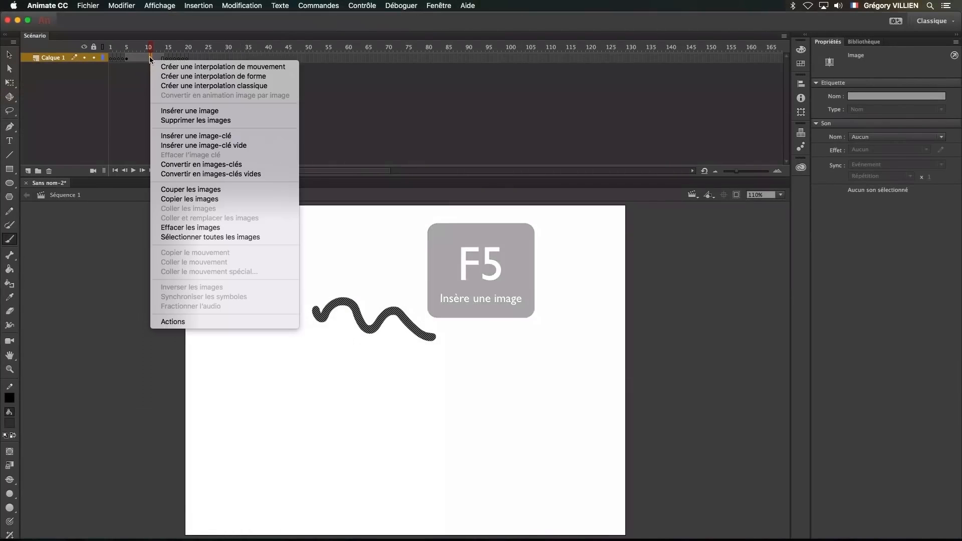
pyautogui.click(191, 45)
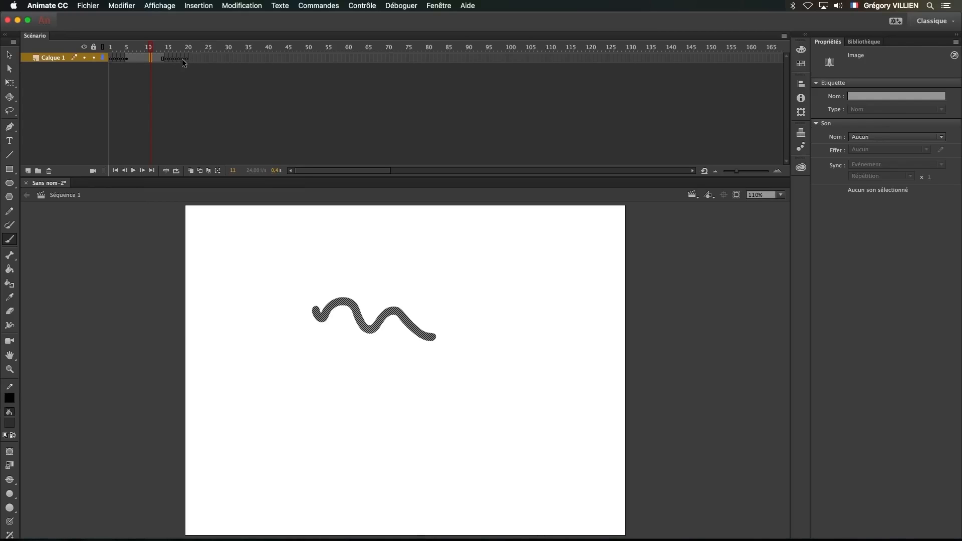
pyautogui.click(168, 48)
pyautogui.click(188, 48)
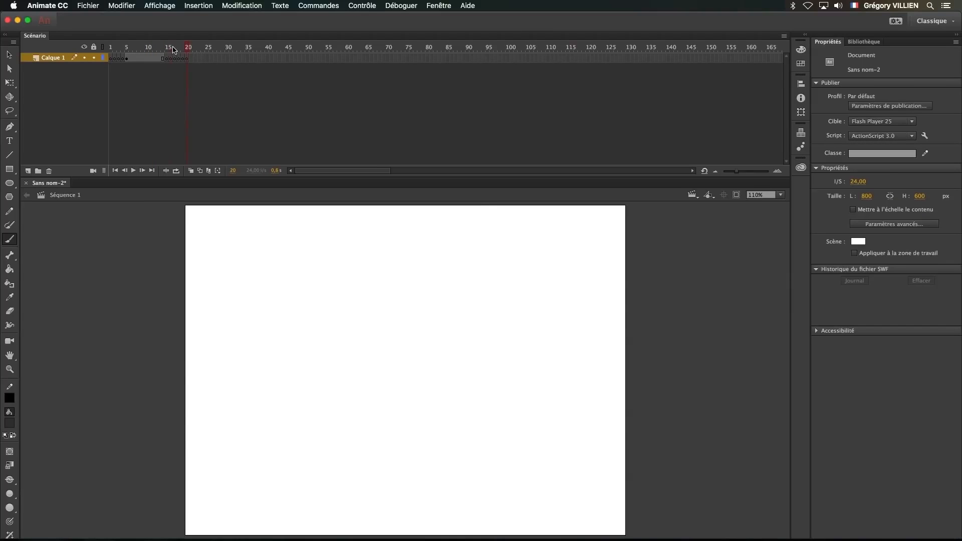
pyautogui.moveTo(174, 50)
pyautogui.mouseDown()
pyautogui.moveTo(129, 49)
pyautogui.moveTo(172, 49)
pyautogui.moveTo(155, 51)
pyautogui.mouseUp()
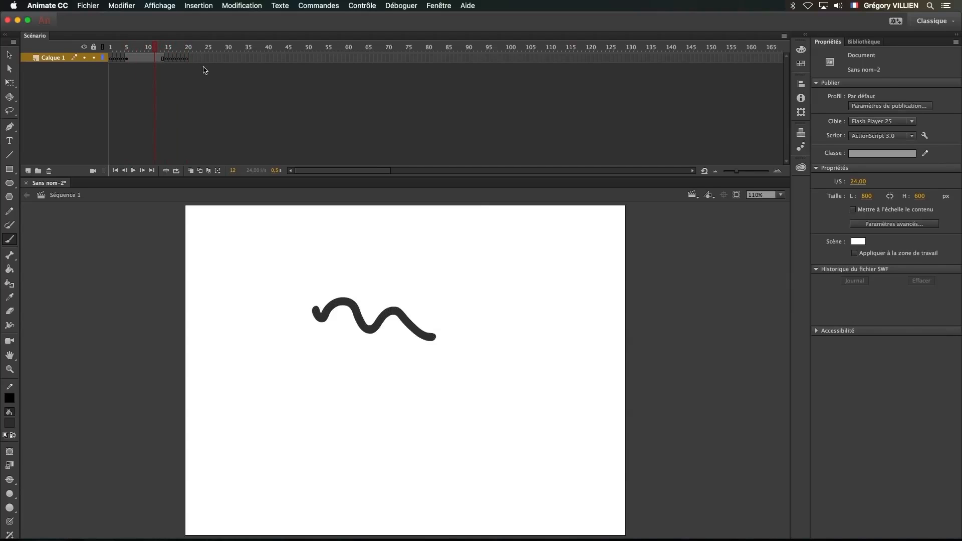
# Step: Step back and forth between frames 12 and 15 to compare the held wavy stroke with the blank frames
pyautogui.press('.')
pyautogui.press('.')
pyautogui.press('.')
pyautogui.press('.')
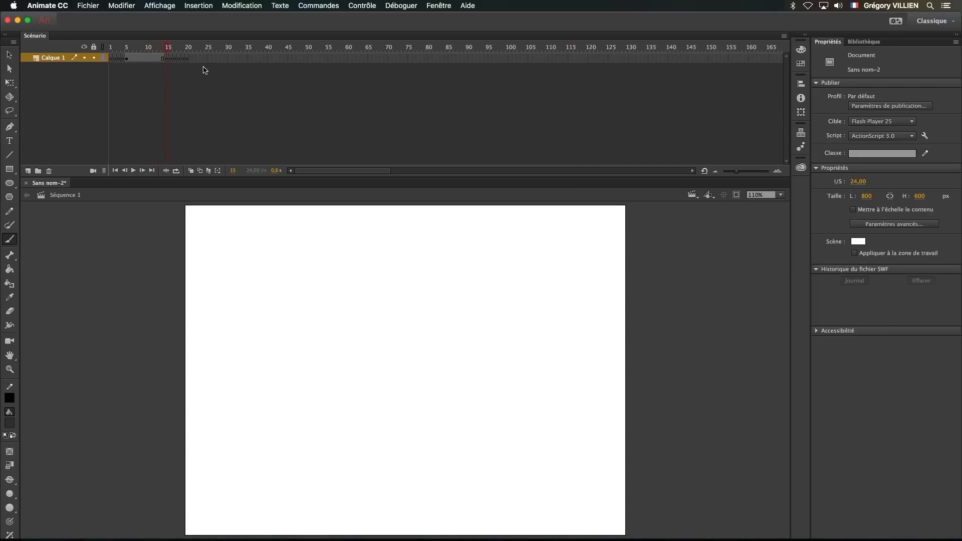
pyautogui.press(',')
pyautogui.press(',')
pyautogui.press(',')
pyautogui.press('.')
pyautogui.press('.')
pyautogui.press('.')
pyautogui.press('.')
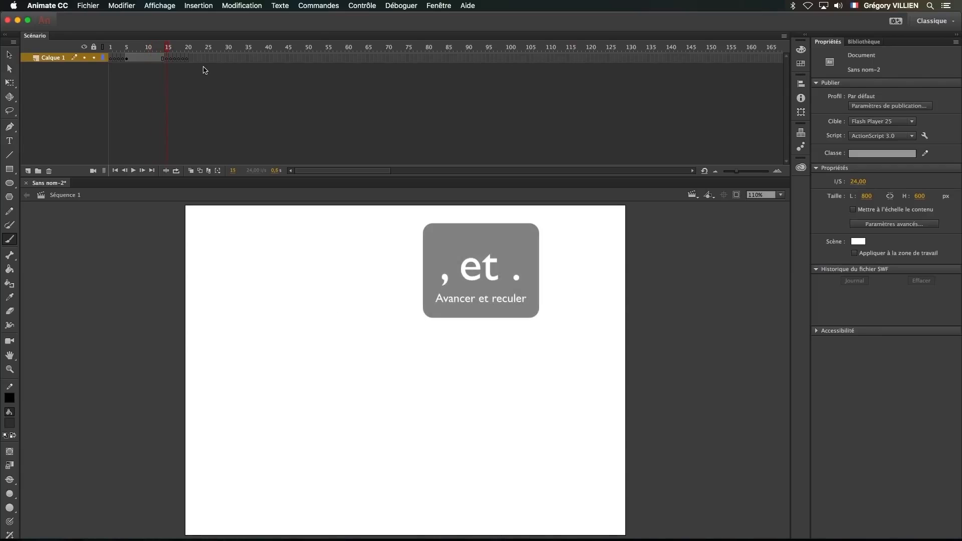
pyautogui.press(',')
pyautogui.press(',')
pyautogui.press(',')
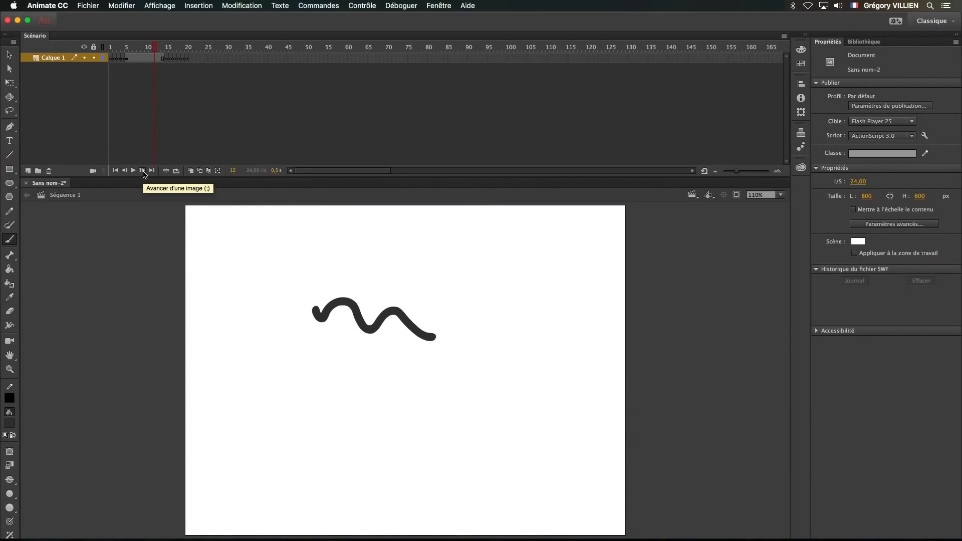
# Step: Look up the keyboard shortcut assigned to "Avancer d'une image" by searching the shortcut commands for "avancer"
pyautogui.click(59, 5)
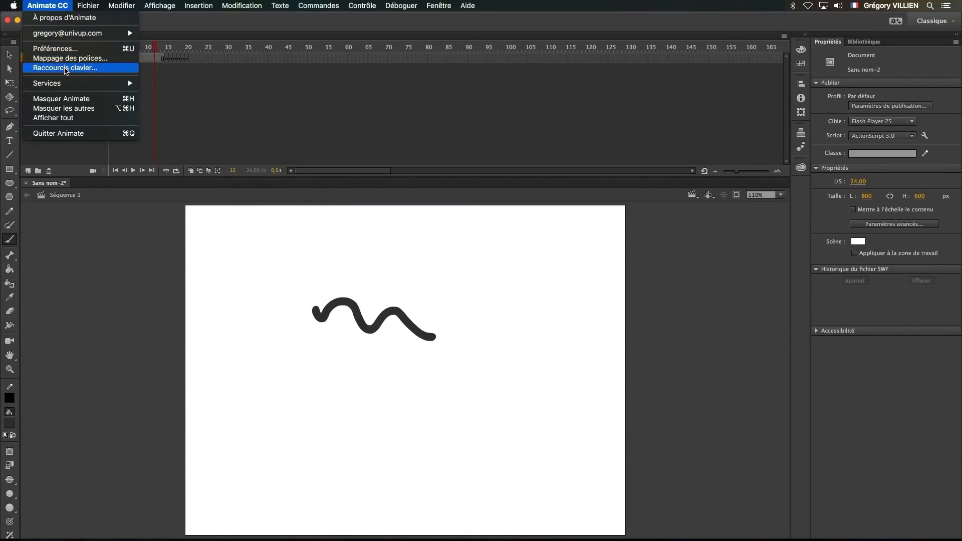
pyautogui.click(66, 68)
pyautogui.write('avancer')
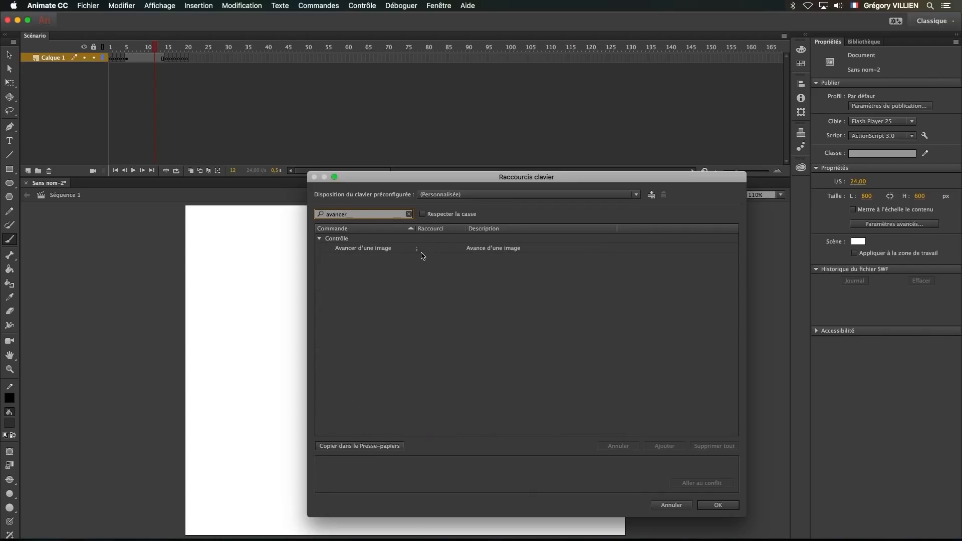
pyautogui.click(421, 252)
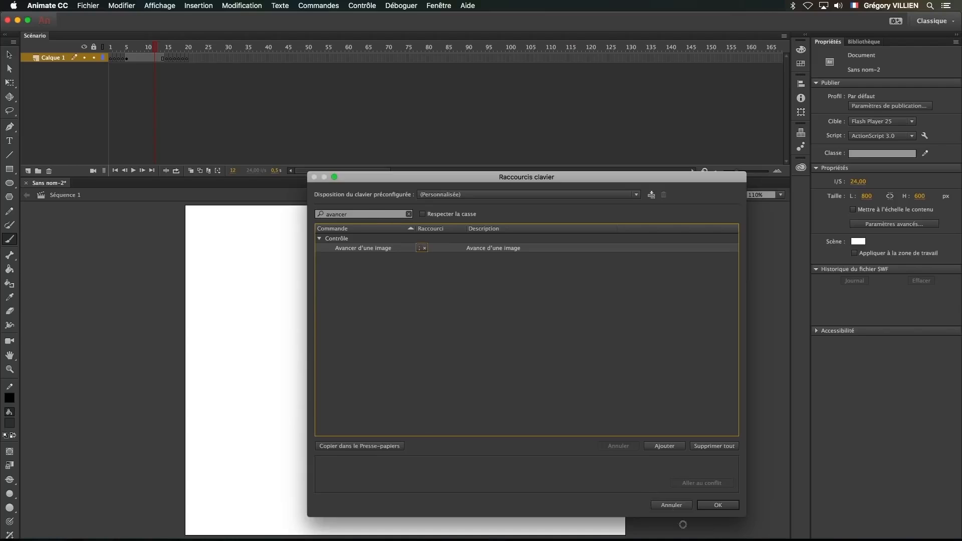
pyautogui.click(677, 506)
# Step: Move backward and forward one frame at a time around frame 12 to check frame-by-frame navigation
pyautogui.press(',')
pyautogui.press(',')
pyautogui.press(',')
pyautogui.press(';')
pyautogui.press(';')
pyautogui.press(';')
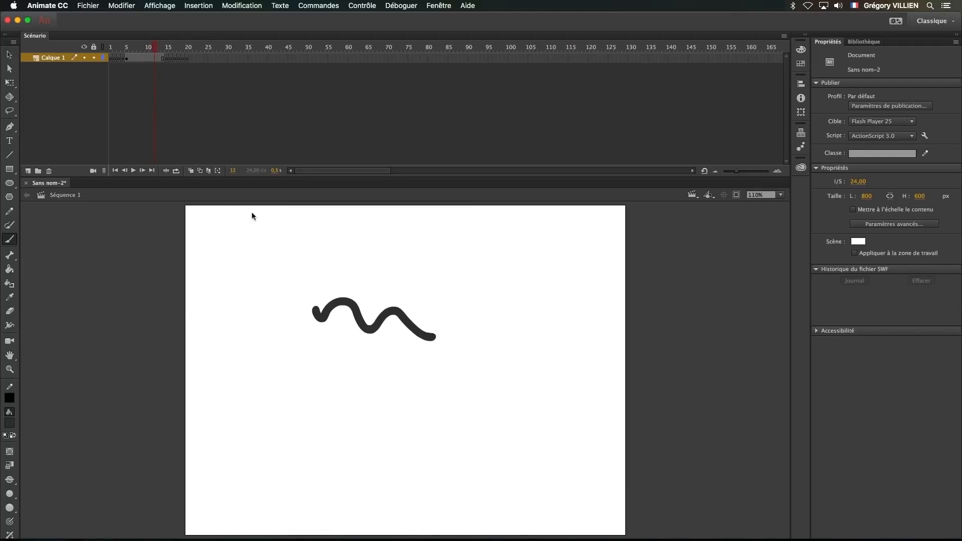
pyautogui.press(',')
pyautogui.press(',')
pyautogui.press(',')
pyautogui.press(';')
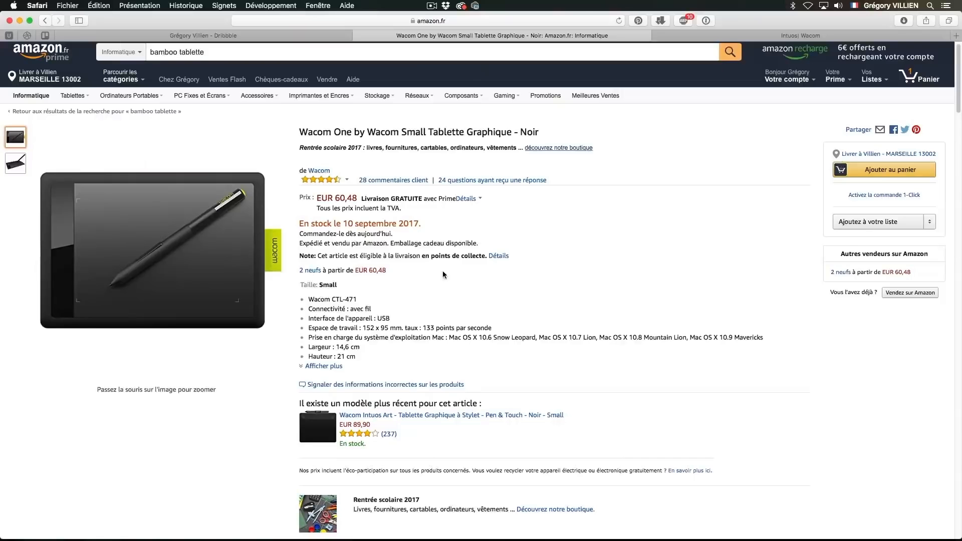
# Step: Switch to Safari and examine the Wacom One tablet and its price on Amazon, plus Wacom's product range
pyautogui.moveTo(249, 249)
pyautogui.click(727, 36)
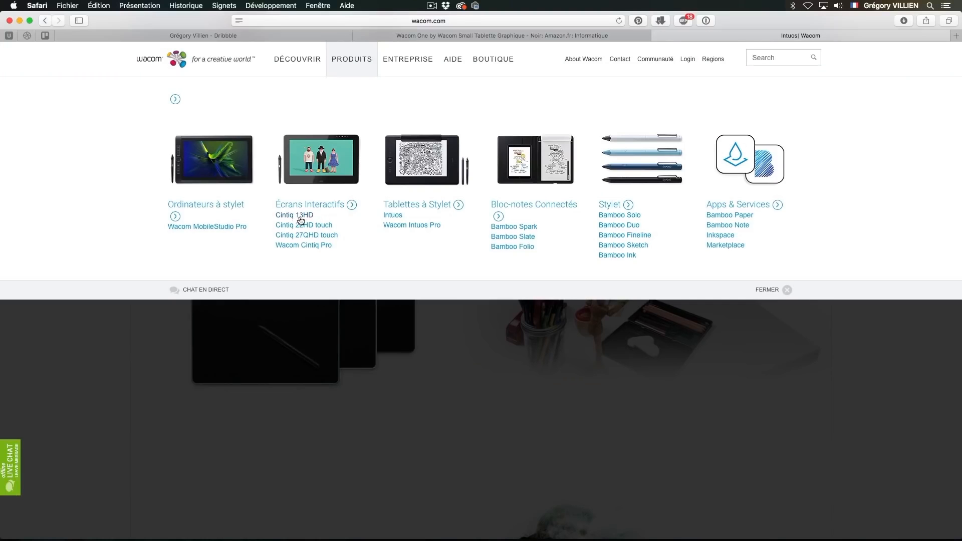
pyautogui.click(551, 36)
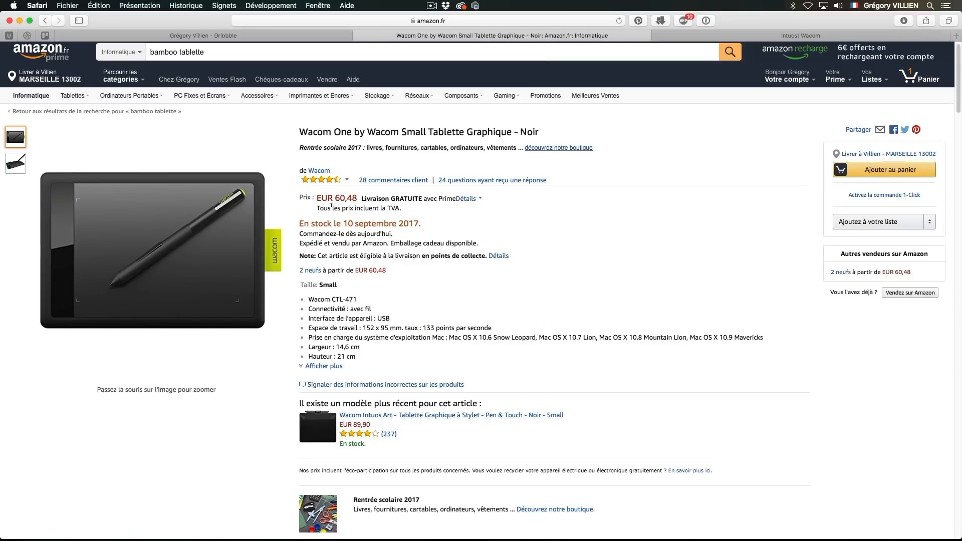
pyautogui.moveTo(358, 196); pyautogui.dragTo(347, 199)
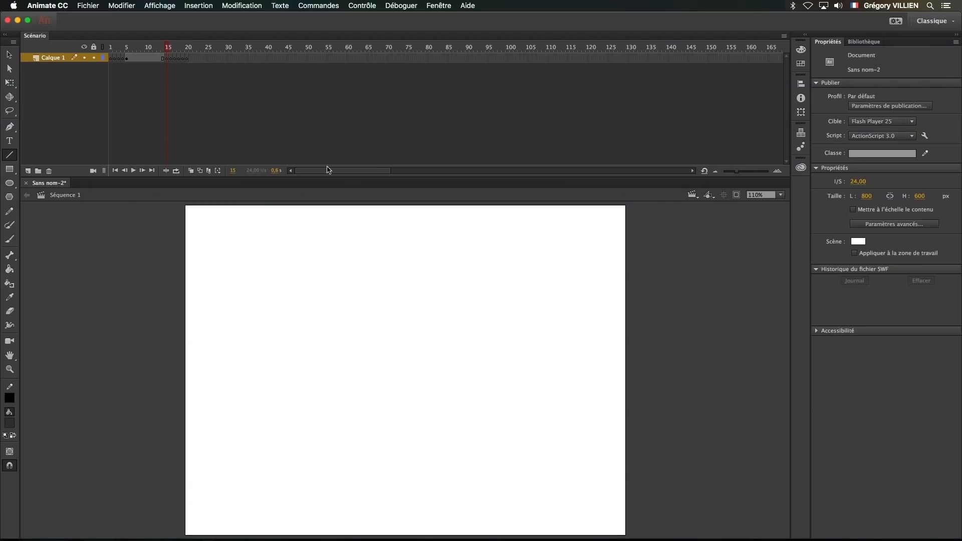
# Step: In Animate CC, set the brush size to 63 and paint a short dark blob left of the stage's centre on frame 20
pyautogui.press(',')
pyautogui.press(',')
pyautogui.press('.')
pyautogui.press('.')
pyautogui.press('.')
pyautogui.press('.')
pyautogui.press('b')
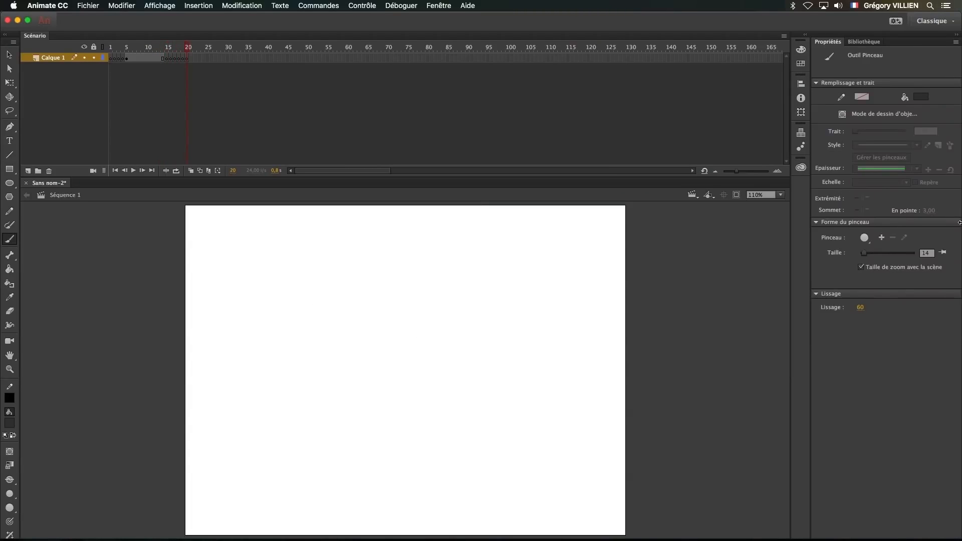
pyautogui.moveTo(864, 253); pyautogui.dragTo(862, 253)
pyautogui.moveTo(861, 252); pyautogui.dragTo(878, 253)
pyautogui.moveTo(266, 352); pyautogui.dragTo(275, 345)
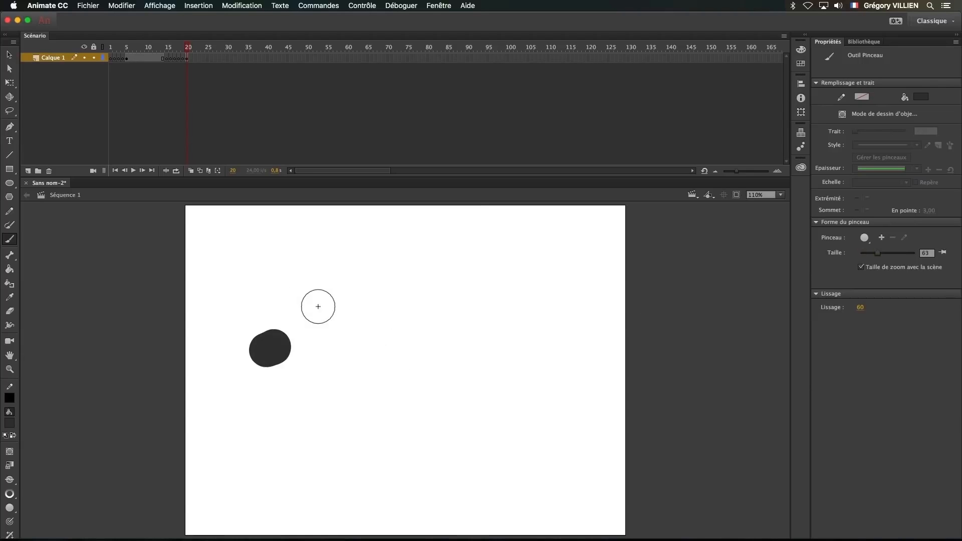
# Step: Add blank keyframes at frames 21 and 22 and paint a dark dot on each, progressing up and to the right
pyautogui.press('F7')
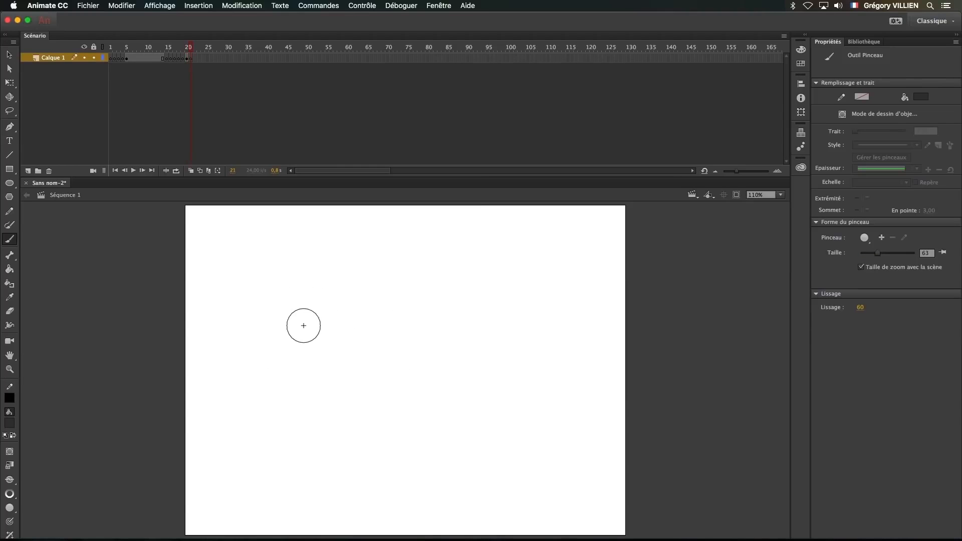
pyautogui.click(287, 329)
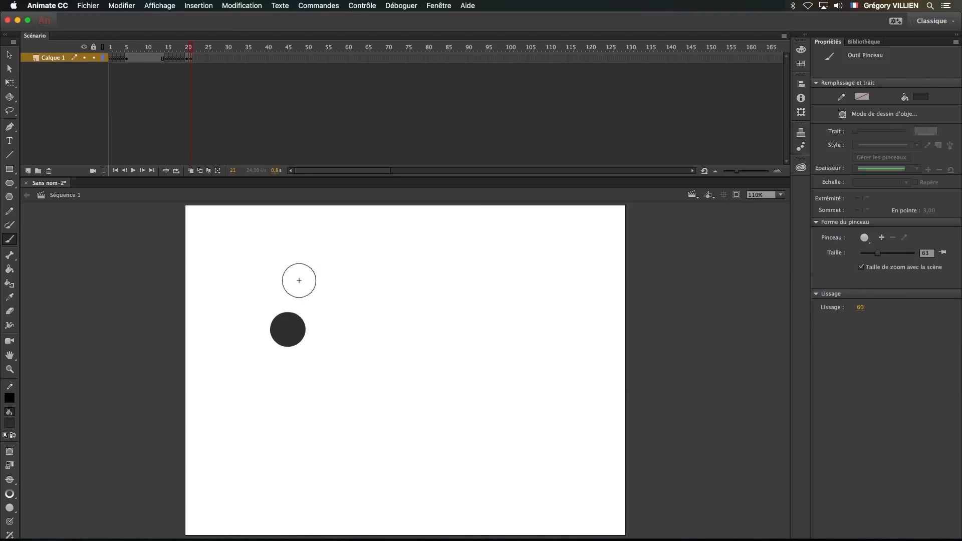
pyautogui.press(',')
pyautogui.press('.')
pyautogui.press('F7')
pyautogui.click(338, 308)
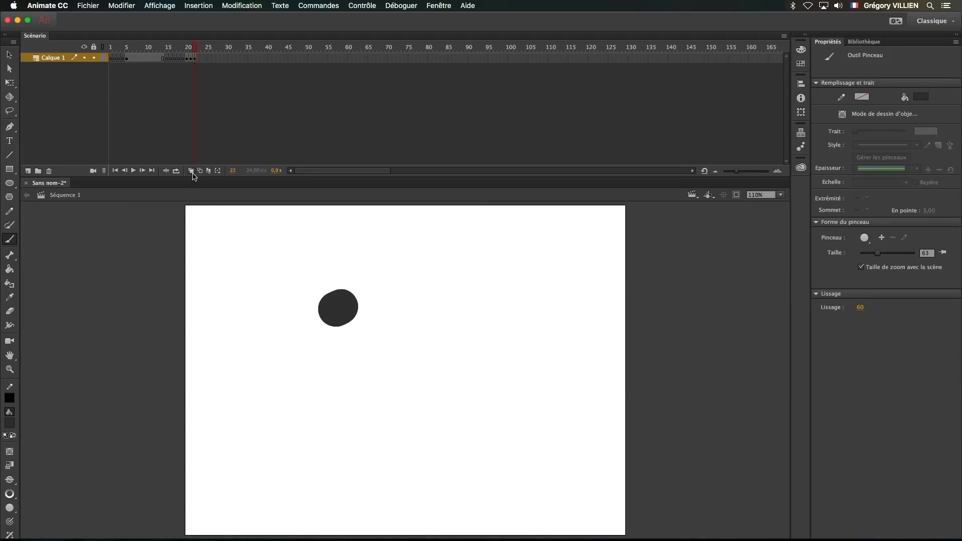
# Step: Turn on onion skinning with one preceding frame and paint dark dots on frames 23 and 24 continuing the trail
pyautogui.click(191, 171)
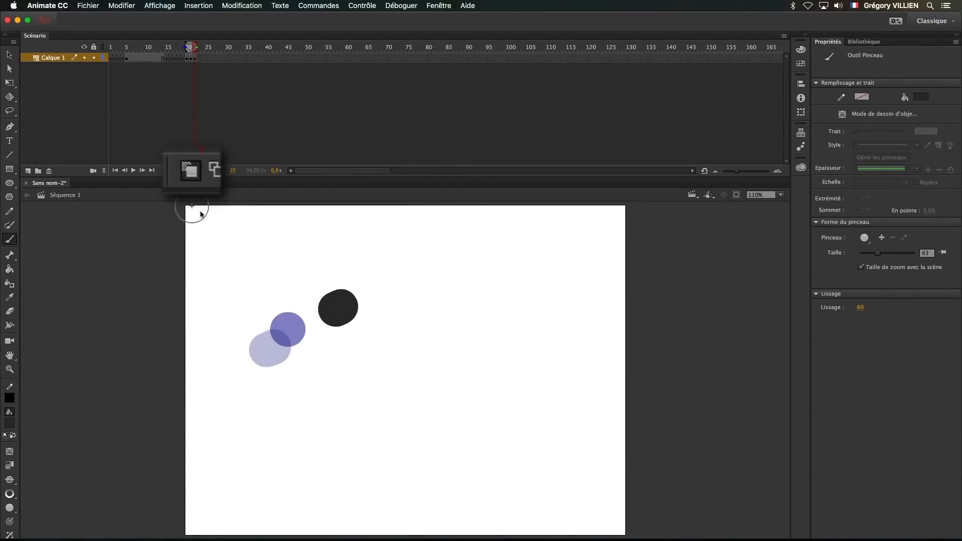
pyautogui.moveTo(188, 47)
pyautogui.mouseDown()
pyautogui.moveTo(147, 49)
pyautogui.moveTo(185, 49)
pyautogui.mouseUp()
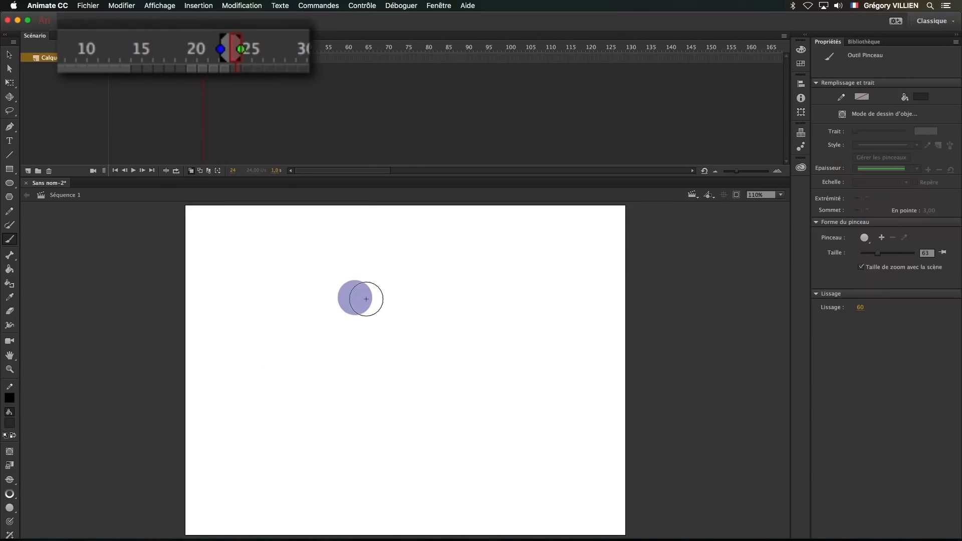
pyautogui.click(369, 291)
# Step: Step repeatedly through frames 20 to 24 with onion skinning to examine the spacing of the moving dots
pyautogui.press(',')
pyautogui.press(',')
pyautogui.press(',')
pyautogui.press(',')
pyautogui.press('.')
pyautogui.press('.')
pyautogui.press('.')
pyautogui.press('.')
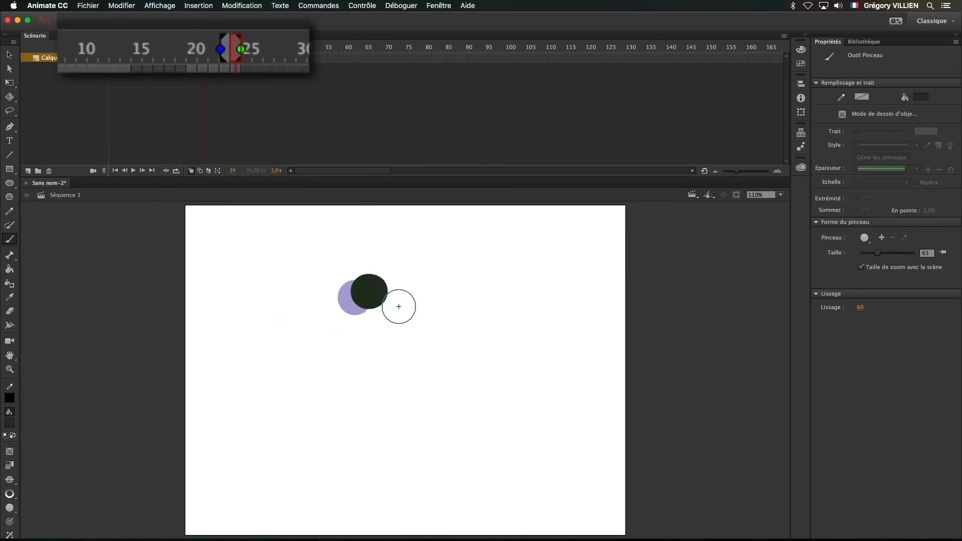
pyautogui.press(',')
pyautogui.press(',')
pyautogui.press(',')
pyautogui.press('.')
pyautogui.press('.')
pyautogui.press(',')
pyautogui.press(',')
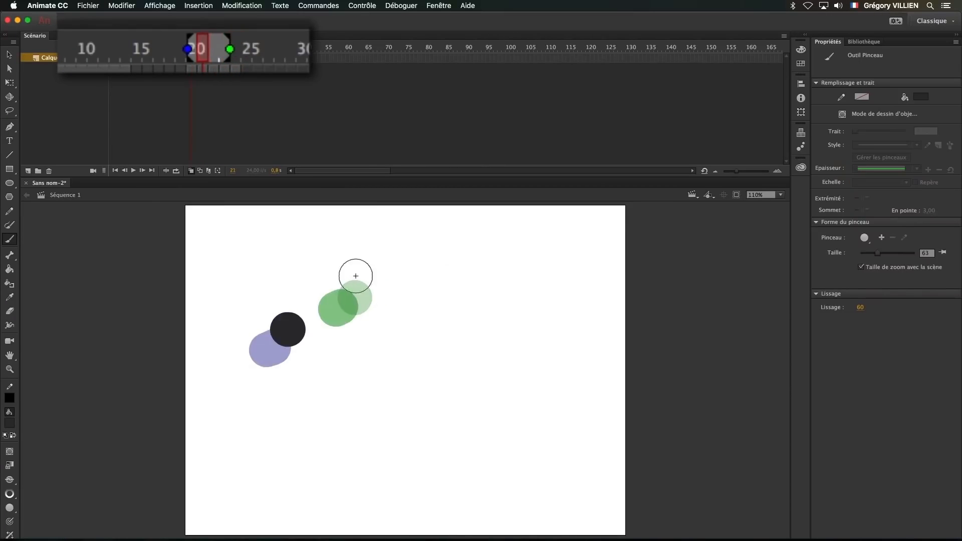
pyautogui.press('.')
pyautogui.press('.')
pyautogui.press('.')
pyautogui.press(',')
pyautogui.press(',')
pyautogui.press(',')
pyautogui.press(',')
pyautogui.press('.')
pyautogui.press('.')
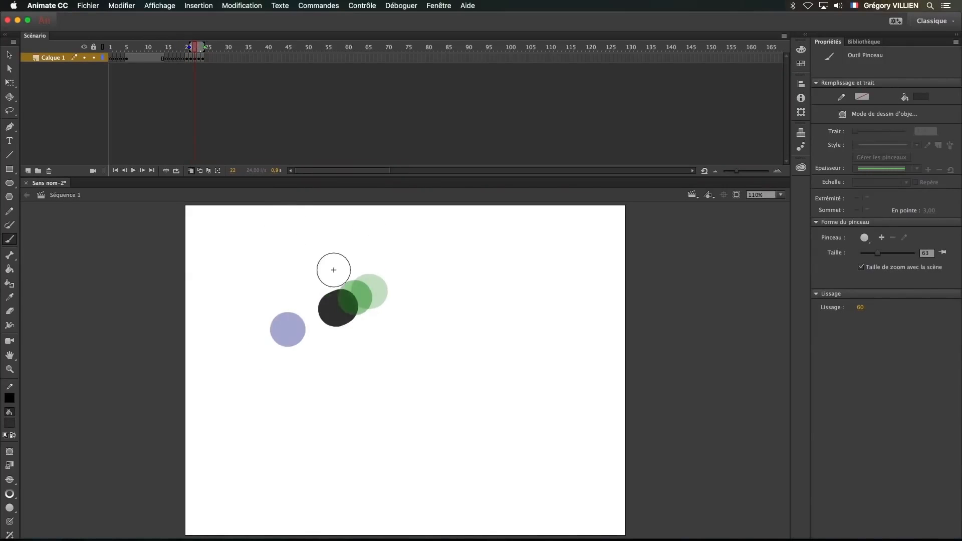
pyautogui.press('.')
pyautogui.press('.')
pyautogui.press(',')
pyautogui.press(',')
pyautogui.press(',')
pyautogui.press(',')
pyautogui.press('.')
pyautogui.press('.')
# Step: Extend the dot on frame 22 by three frames and delete the wavy stroke's frame span from Calque 1
pyautogui.click(197, 59)
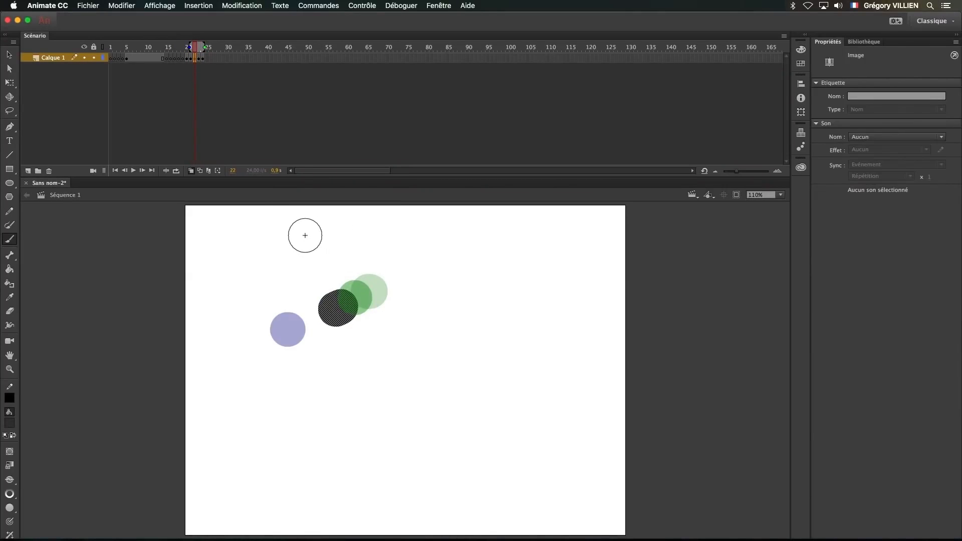
pyautogui.press(',')
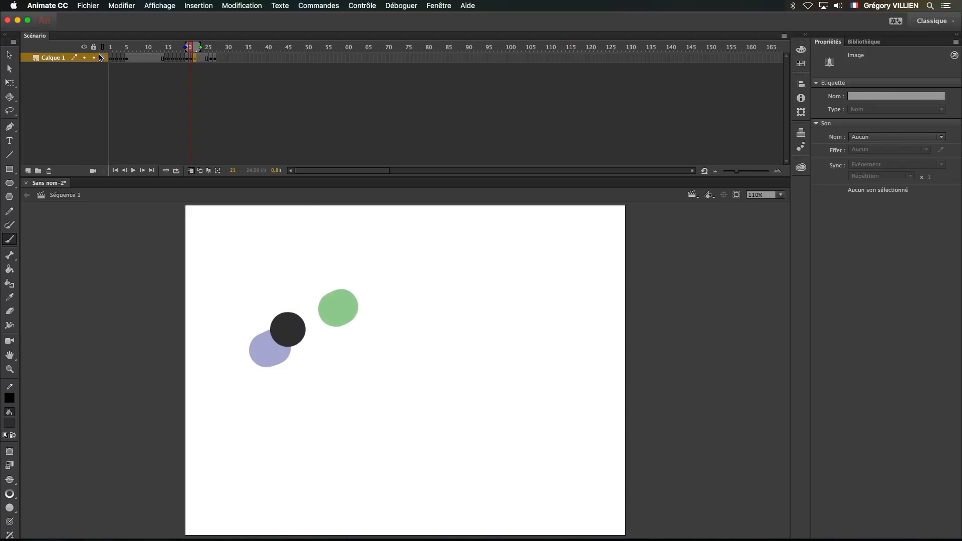
pyautogui.click(143, 56)
pyautogui.rightClick(140, 57)
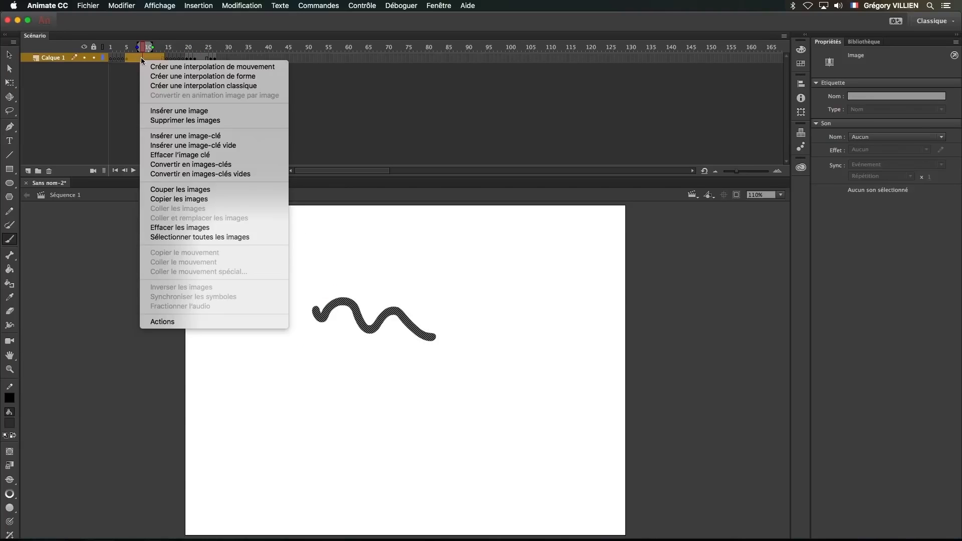
pyautogui.click(204, 123)
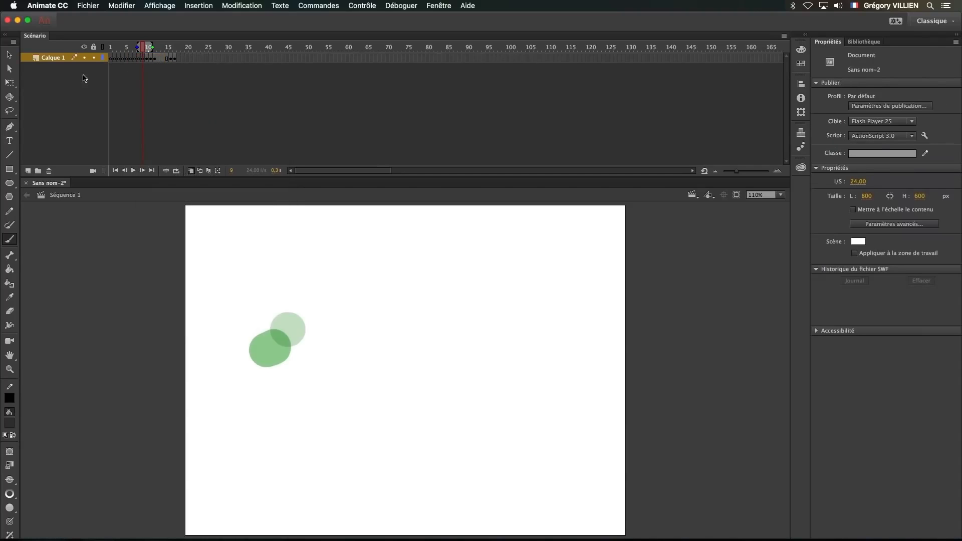
# Step: Add a new layer and a layer folder to the timeline, and place the new layer inside the folder
pyautogui.click(29, 171)
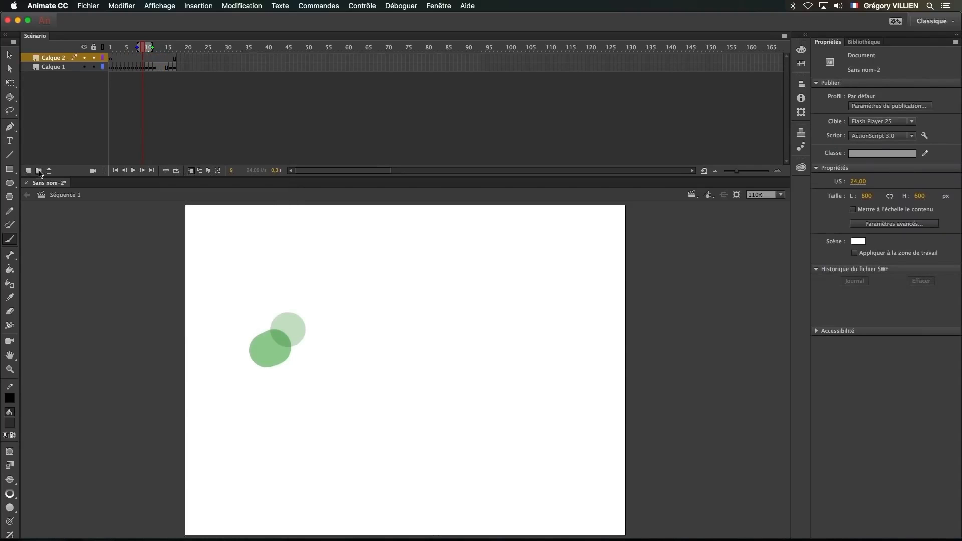
pyautogui.click(38, 172)
pyautogui.moveTo(57, 67); pyautogui.dragTo(56, 59)
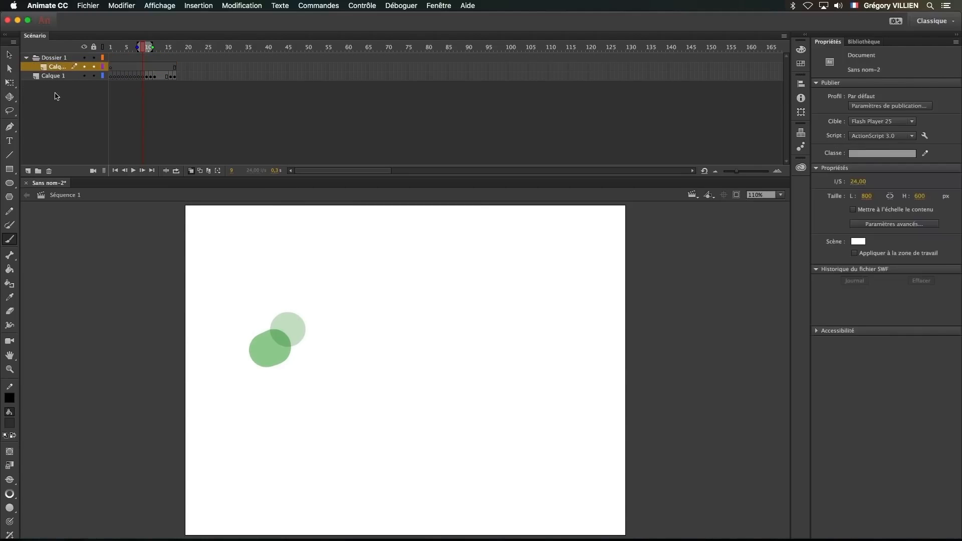
pyautogui.moveTo(144, 55); pyautogui.dragTo(172, 55)
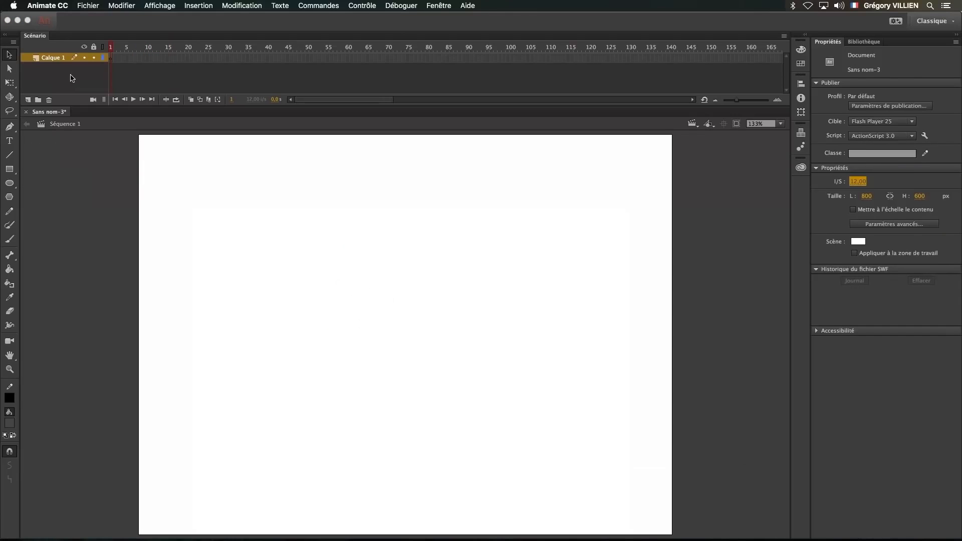
# Step: Import the guide-path image with the dark circle onto the stage of the new 800 x 600 document
pyautogui.click(85, 6)
pyautogui.moveTo(117, 135)
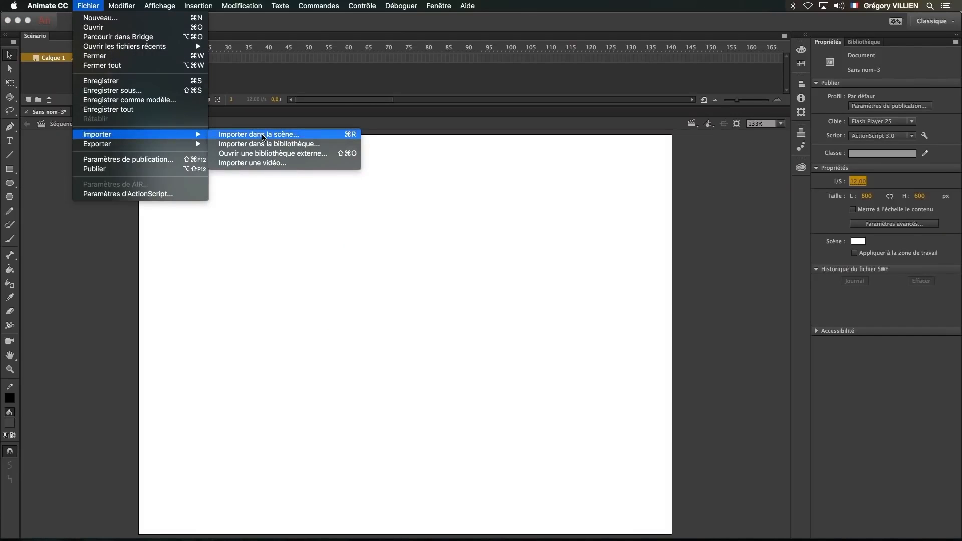
pyautogui.click(278, 143)
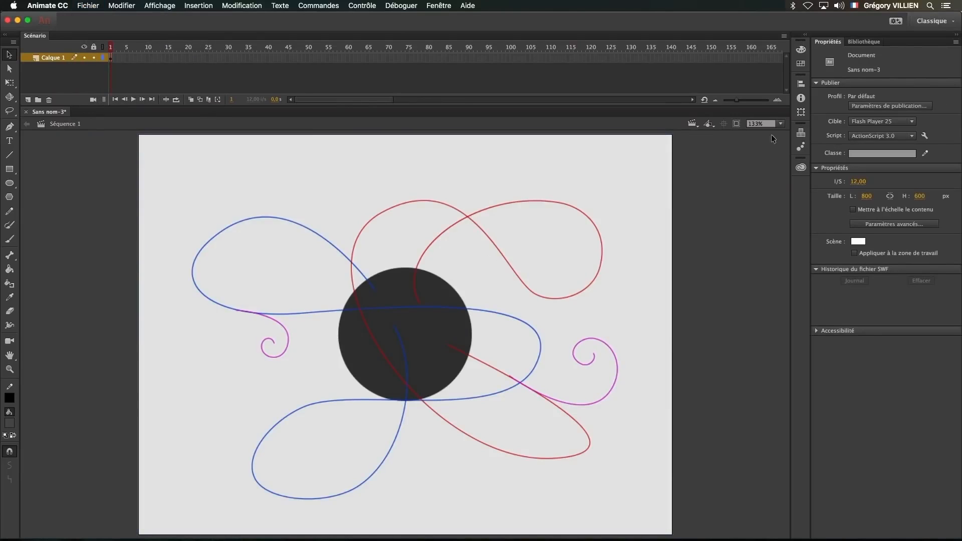
# Step: Rename the imported image's layer IMAGE and extend its exposure through frame 100
pyautogui.click(780, 124)
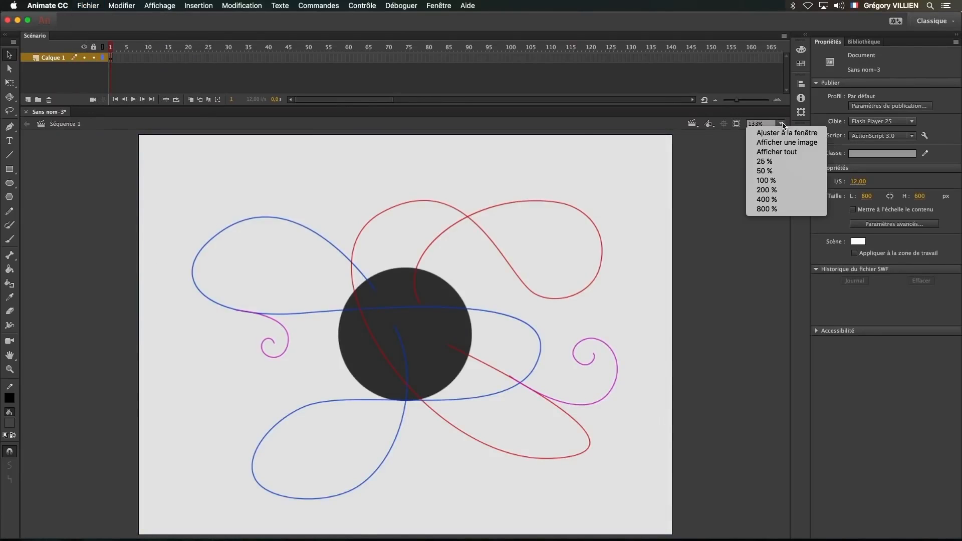
pyautogui.click(775, 193)
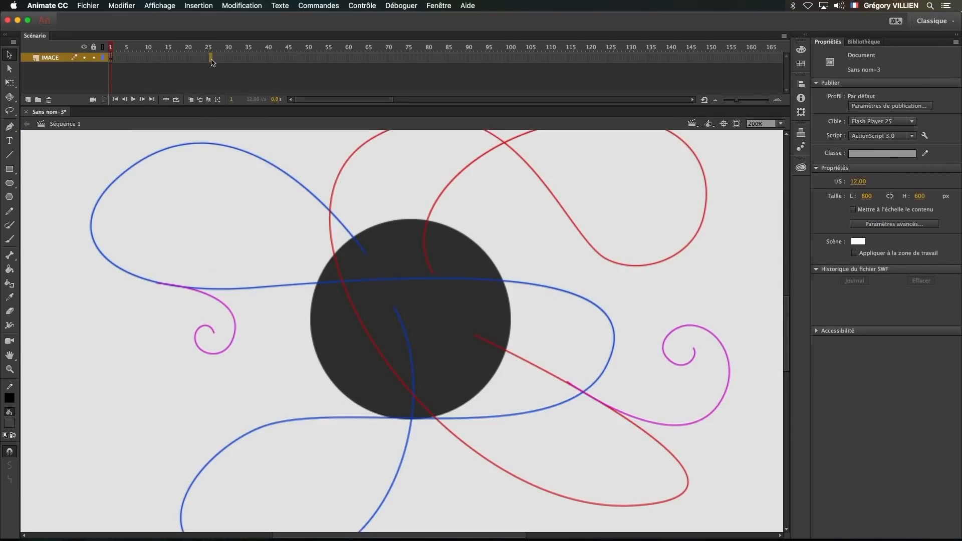
pyautogui.click(231, 58)
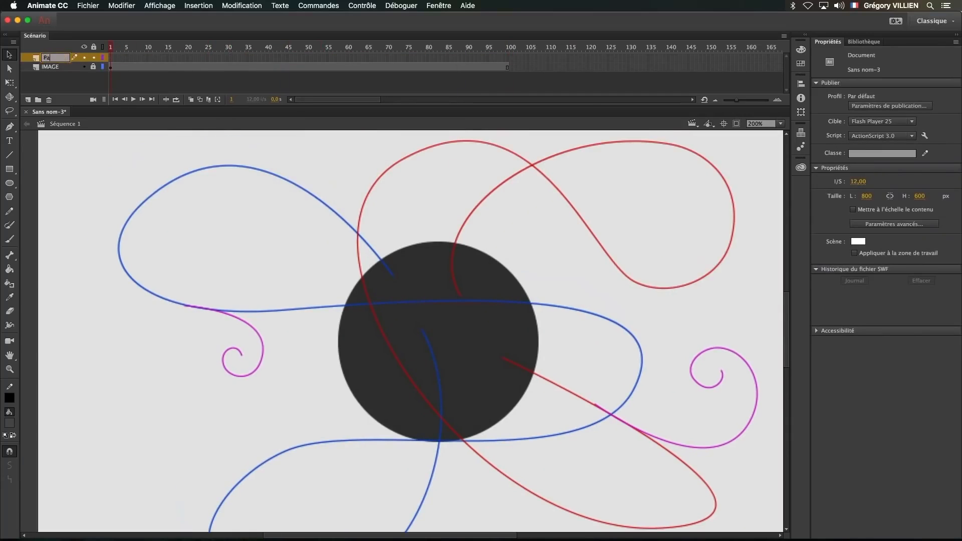
# Step: On the Path1 layer, brush short spacing ticks along the blue path's upper-left loop, middle stretch and right-hand bend
pyautogui.press('b')
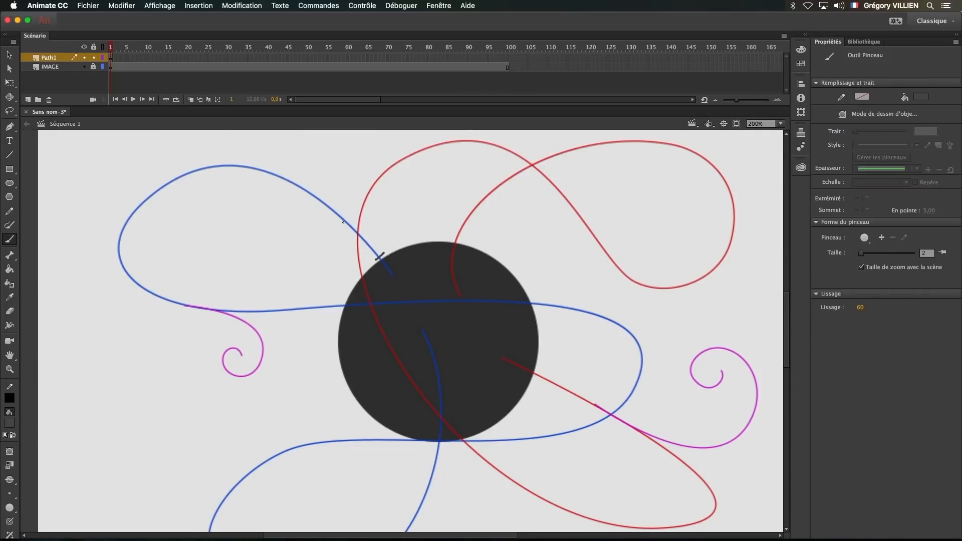
pyautogui.moveTo(300, 179); pyautogui.dragTo(294, 191)
pyautogui.moveTo(262, 166); pyautogui.dragTo(259, 176)
pyautogui.moveTo(236, 162); pyautogui.dragTo(237, 171)
pyautogui.moveTo(216, 164)
pyautogui.mouseDown()
pyautogui.moveTo(220, 172)
pyautogui.moveTo(199, 179)
pyautogui.mouseUp()
pyautogui.moveTo(161, 183); pyautogui.dragTo(170, 192)
pyautogui.moveTo(127, 216)
pyautogui.mouseDown()
pyautogui.moveTo(138, 217)
pyautogui.moveTo(124, 247)
pyautogui.mouseUp()
pyautogui.moveTo(484, 294); pyautogui.dragTo(477, 308)
pyautogui.moveTo(576, 302); pyautogui.dragTo(569, 314)
pyautogui.moveTo(624, 319)
pyautogui.mouseDown()
pyautogui.moveTo(615, 327)
pyautogui.moveTo(642, 343)
pyautogui.mouseUp()
pyautogui.moveTo(638, 357); pyautogui.dragTo(648, 357)
pyautogui.moveTo(638, 363); pyautogui.dragTo(645, 369)
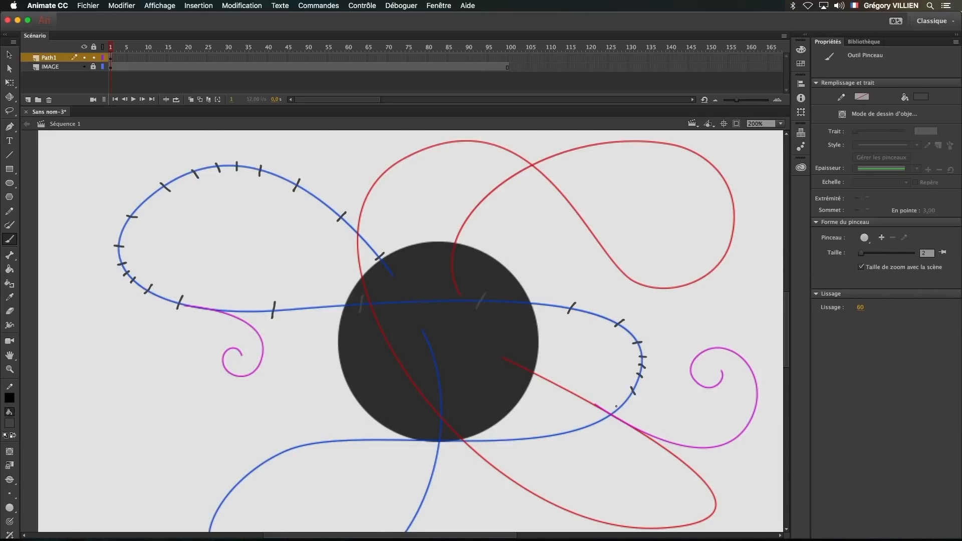
# Step: Continue the spacing ticks along the blue path's lower stretch and lower-left loop up to its end inside the dark circle
pyautogui.moveTo(616, 407); pyautogui.dragTo(618, 416)
pyautogui.moveTo(578, 425); pyautogui.dragTo(578, 435)
pyautogui.moveTo(552, 431); pyautogui.dragTo(585, 381)
pyautogui.moveTo(542, 387); pyautogui.dragTo(540, 396)
pyautogui.moveTo(462, 388); pyautogui.dragTo(460, 397)
pyautogui.moveTo(358, 389)
pyautogui.mouseDown()
pyautogui.moveTo(358, 401)
pyautogui.moveTo(311, 411)
pyautogui.mouseUp()
pyautogui.moveTo(280, 436); pyautogui.dragTo(289, 374)
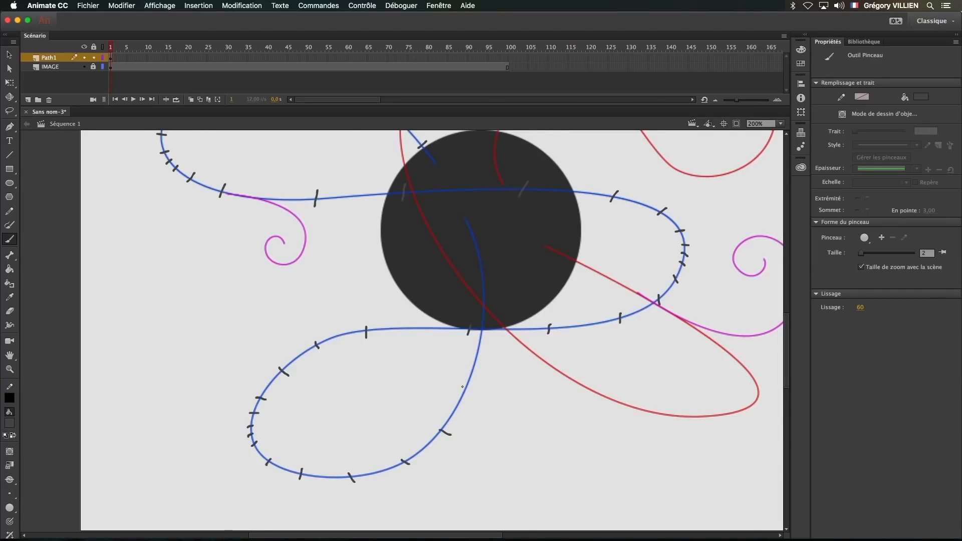
pyautogui.moveTo(464, 384); pyautogui.dragTo(480, 381)
pyautogui.moveTo(479, 319); pyautogui.dragTo(492, 319)
pyautogui.moveTo(463, 280); pyautogui.dragTo(473, 386)
# Step: Erase the tightly packed ticks at the crest of the blue path's upper-left loop and redraw them farther apart
pyautogui.press('e')
pyautogui.moveTo(271, 160)
pyautogui.mouseDown()
pyautogui.moveTo(286, 164)
pyautogui.moveTo(269, 169)
pyautogui.mouseUp()
pyautogui.press('b')
pyautogui.moveTo(279, 157); pyautogui.dragTo(281, 166)
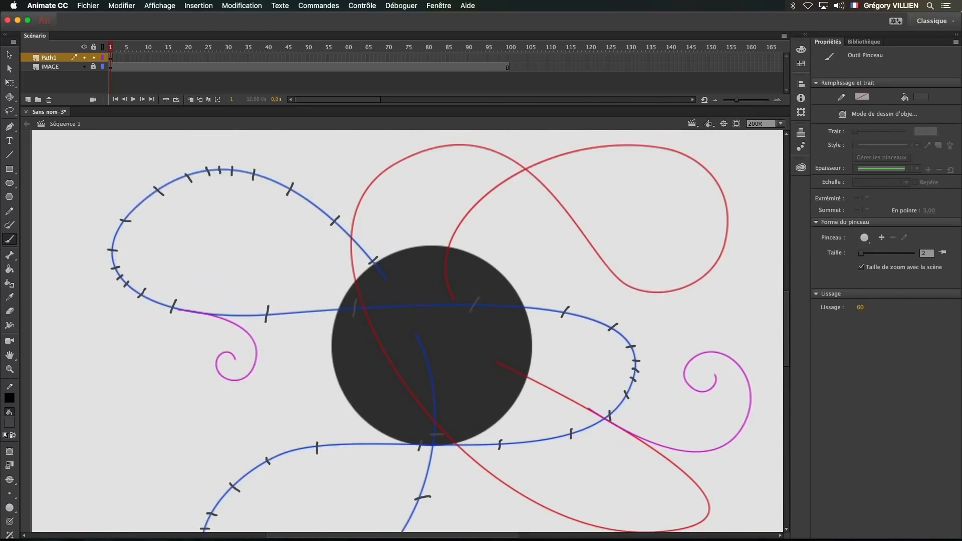
pyautogui.press('e')
pyautogui.moveTo(208, 171)
pyautogui.mouseDown()
pyautogui.moveTo(292, 189)
pyautogui.moveTo(253, 177)
pyautogui.mouseUp()
pyautogui.press('b')
pyautogui.moveTo(321, 203); pyautogui.dragTo(317, 209)
# Step: Erase more ticks across the blue path's upper-left loop and redraw its left side with a gradual spacing change
pyautogui.press('e')
pyautogui.moveTo(159, 191); pyautogui.dragTo(126, 220)
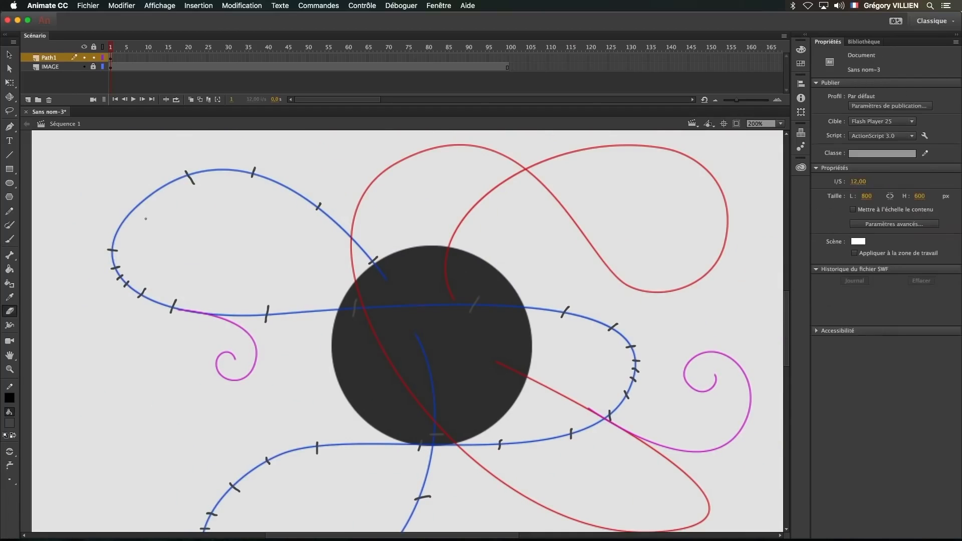
pyautogui.moveTo(181, 180); pyautogui.dragTo(321, 207)
pyautogui.press('b')
pyautogui.moveTo(136, 204); pyautogui.dragTo(143, 212)
pyautogui.moveTo(114, 227); pyautogui.dragTo(121, 232)
# Step: Extend the Path1 layer's exposure through frame 100 and add a new layer above it at frame 1
pyautogui.moveTo(302, 292); pyautogui.dragTo(294, 275)
pyautogui.moveTo(511, 292)
pyautogui.mouseDown()
pyautogui.moveTo(449, 322)
pyautogui.moveTo(498, 297)
pyautogui.mouseUp()
pyautogui.click(508, 58)
pyautogui.press('F5')
pyautogui.click(111, 48)
pyautogui.click(28, 99)
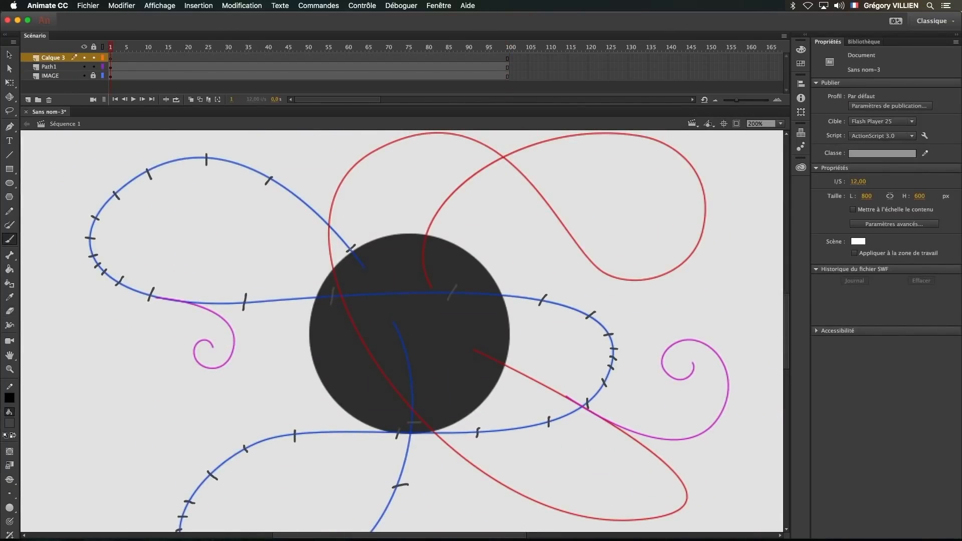
# Step: Set the brush size to 29, try a dot at the first tick, and clear Calque 3's existing frame span
pyautogui.press('b')
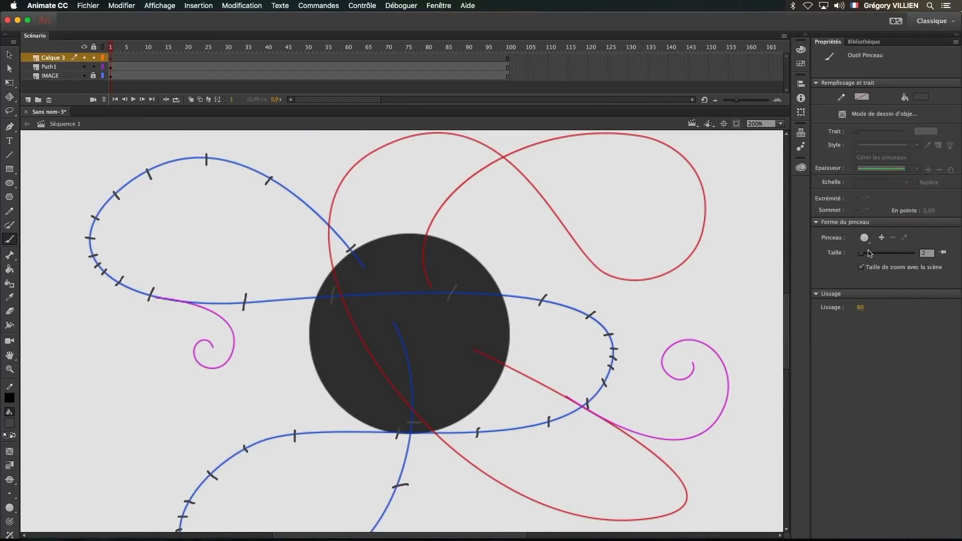
pyautogui.moveTo(870, 253); pyautogui.dragTo(876, 253)
pyautogui.click(350, 250)
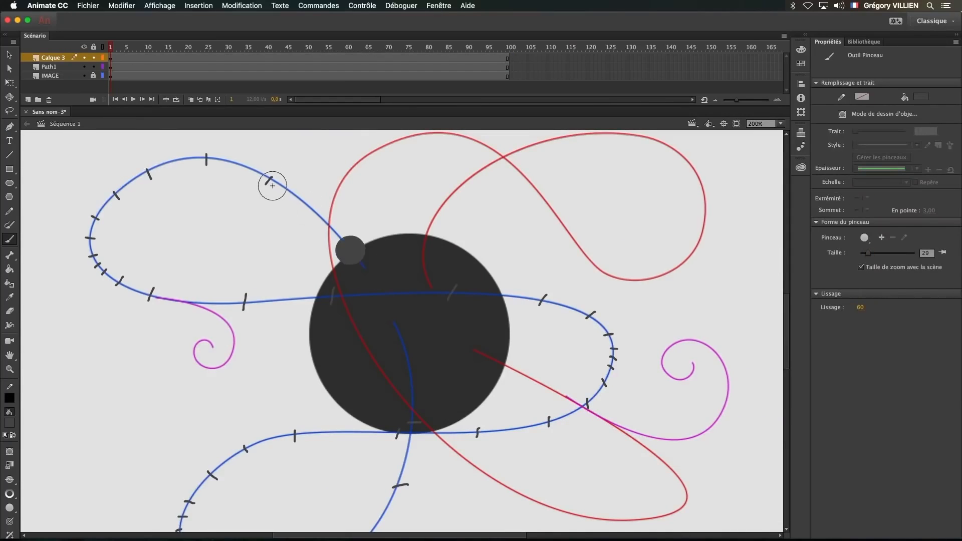
pyautogui.rightClick(270, 58)
pyautogui.click(333, 153)
pyautogui.rightClick(139, 58)
pyautogui.click(195, 118)
pyautogui.click(112, 59)
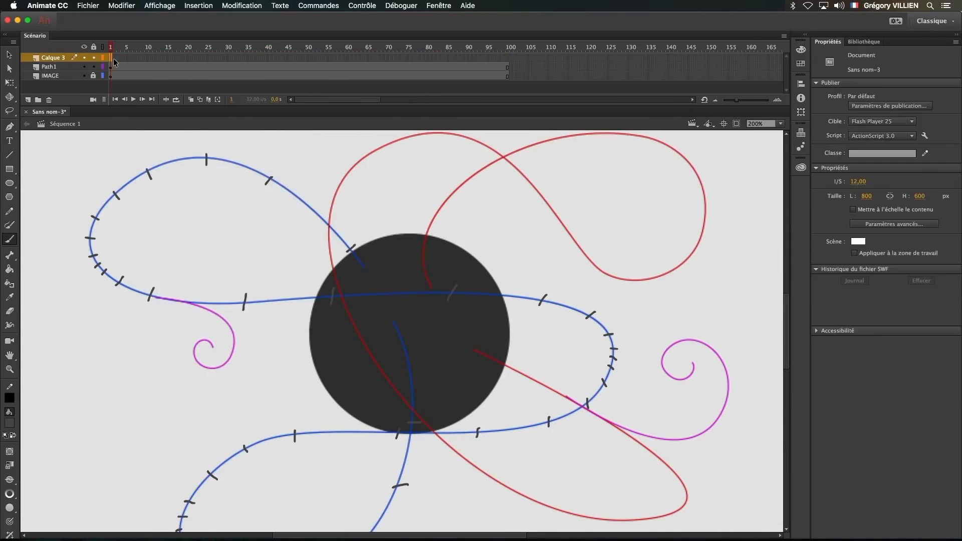
# Step: On Calque 3, place one dot per blank keyframe from frame 1, following the ticks around the blue path's upper-left loop
pyautogui.press('F7')
pyautogui.click(348, 249)
pyautogui.press('F7')
pyautogui.click(269, 180)
pyautogui.press('F7')
pyautogui.click(206, 159)
pyautogui.press('F7')
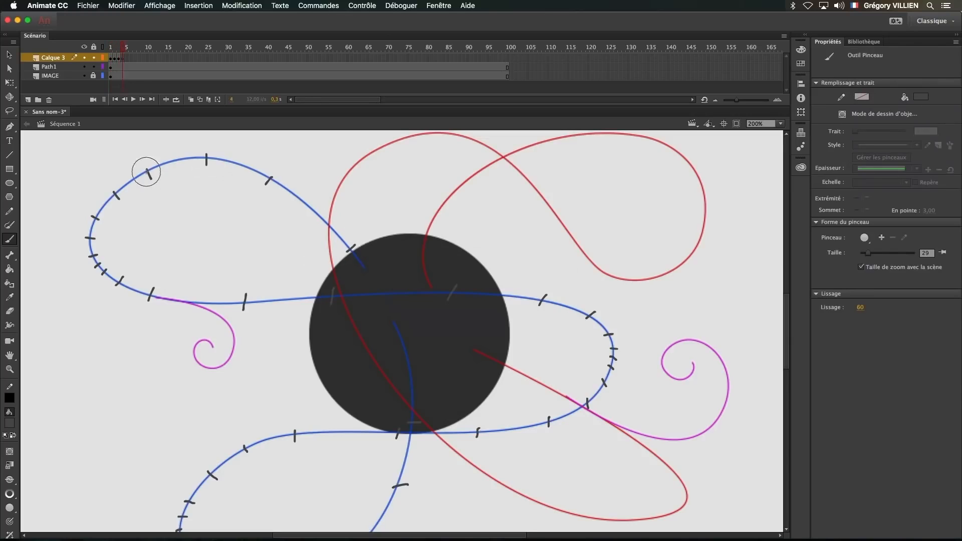
pyautogui.click(147, 172)
pyautogui.press('F7')
pyautogui.click(114, 195)
pyautogui.press('F7')
pyautogui.click(96, 216)
pyautogui.press('F7')
pyautogui.click(90, 237)
pyautogui.press('F7')
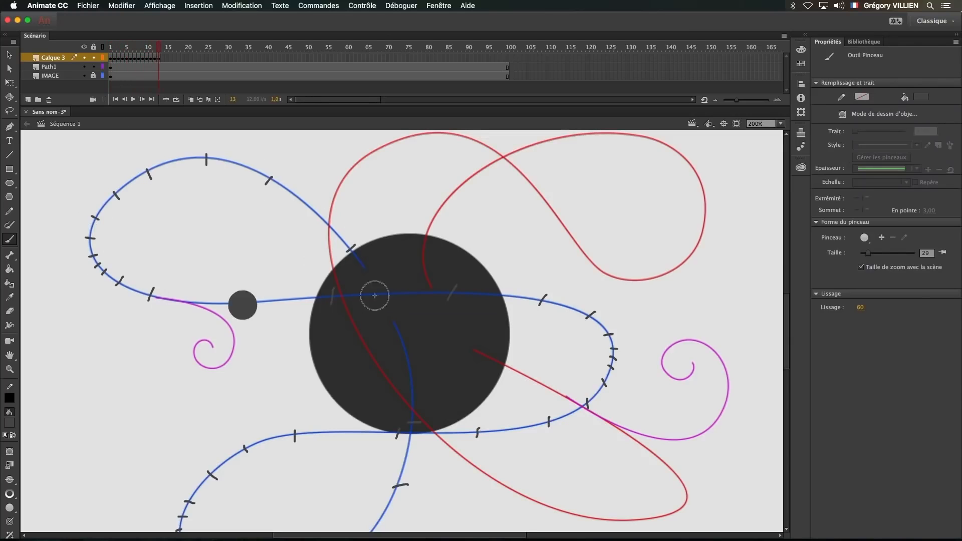
# Step: Continue with one dot per frame through frame 27, following the blue ticks across the circle, around the bend and back below
pyautogui.press('F7')
pyautogui.click(332, 297)
pyautogui.press('F7')
pyautogui.click(453, 293)
pyautogui.press('F7')
pyautogui.click(545, 301)
pyautogui.press('F7')
pyautogui.click(592, 316)
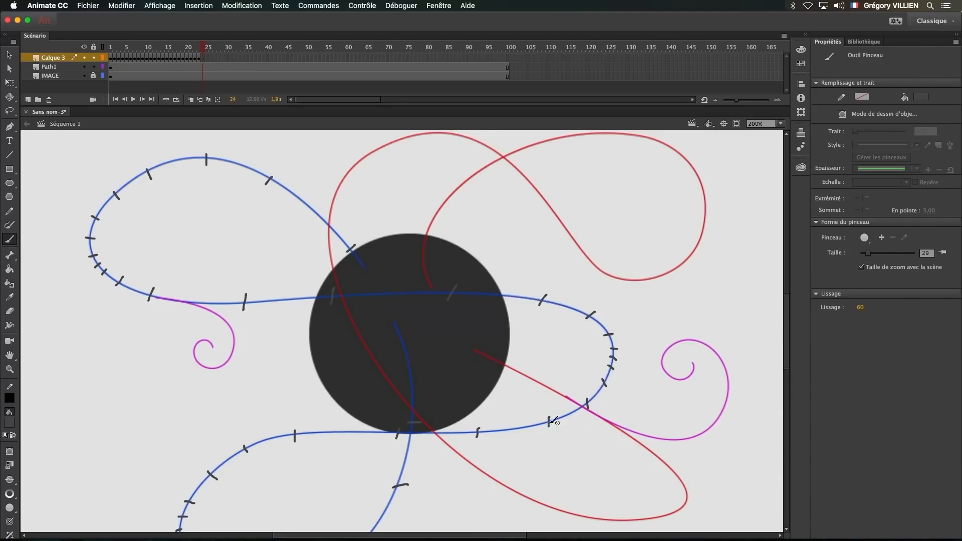
pyautogui.click(550, 422)
pyautogui.press('F7')
pyautogui.click(478, 433)
pyautogui.press('F7')
pyautogui.click(396, 434)
pyautogui.press('F7')
pyautogui.click(295, 435)
# Step: Place the remaining dots one per frame around the blue path's lower-left loop, ending inside the circle at frame 41
pyautogui.moveTo(318, 451); pyautogui.dragTo(328, 321)
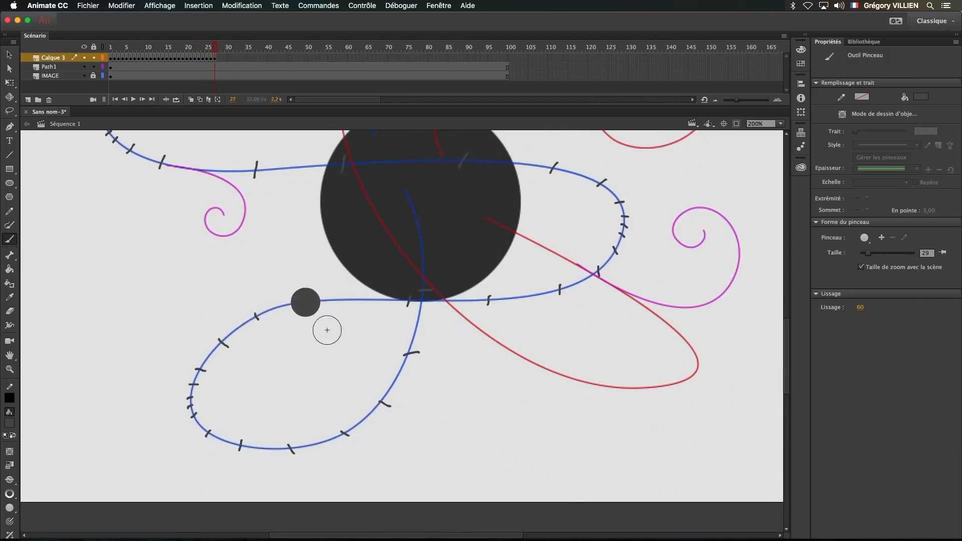
pyautogui.click(190, 399)
pyautogui.press('F7')
pyautogui.click(190, 406)
pyautogui.press('F7')
pyautogui.click(194, 415)
pyautogui.press('F7')
pyautogui.click(208, 434)
pyautogui.press('F7')
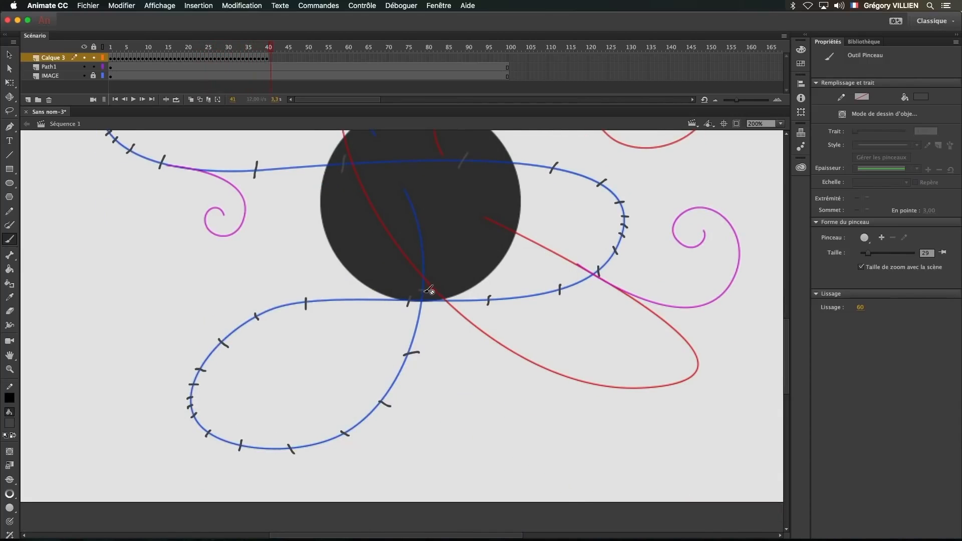
pyautogui.click(430, 290)
# Step: Loop the playback from frame 1 to review the dot's motion on the whole stage
pyautogui.press('super+2')
pyautogui.click(271, 48)
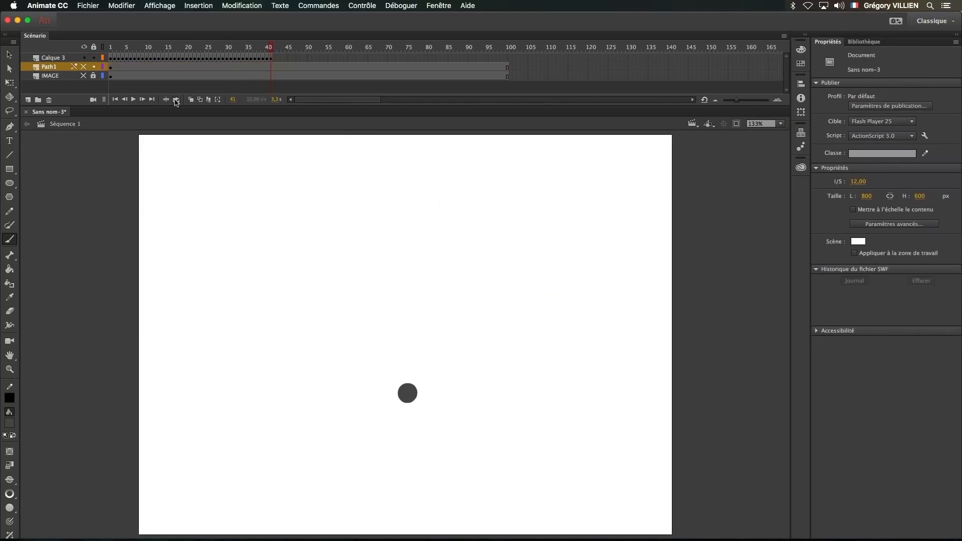
pyautogui.click(176, 100)
pyautogui.moveTo(258, 48); pyautogui.dragTo(99, 51)
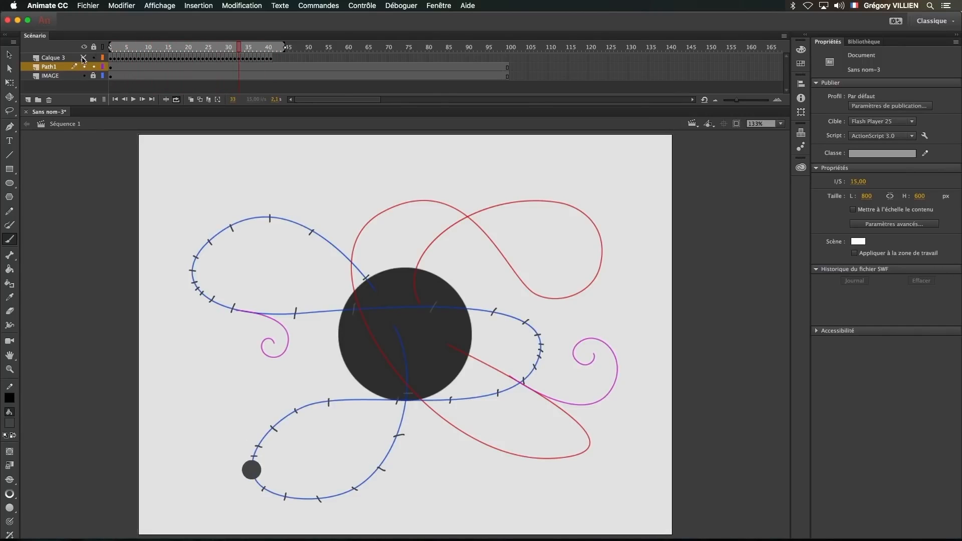
# Step: Redraw the ticks around the blue path's right bend with wider spacing and loop the new dot test with IMAGE and Path1 hidden
pyautogui.press('e')
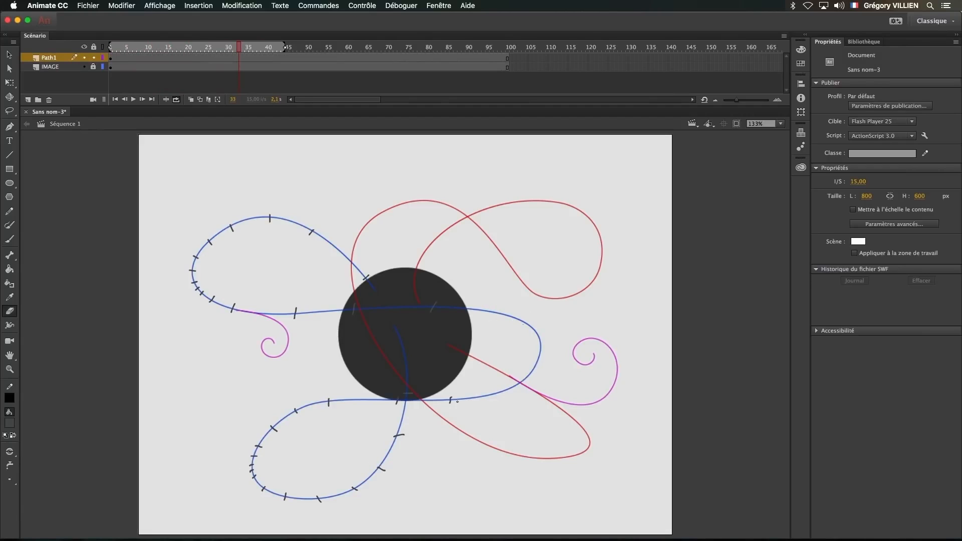
pyautogui.press('b')
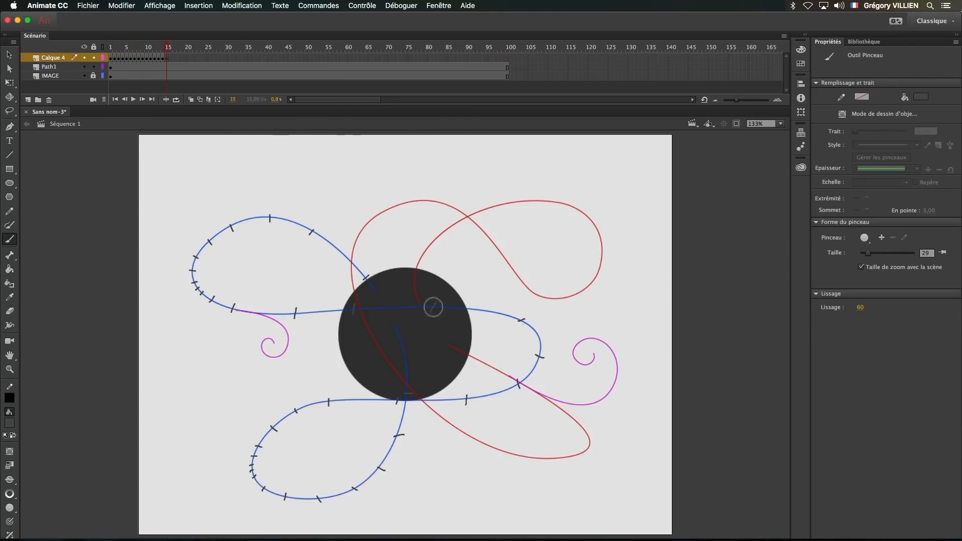
pyautogui.press('Return')
pyautogui.click(175, 100)
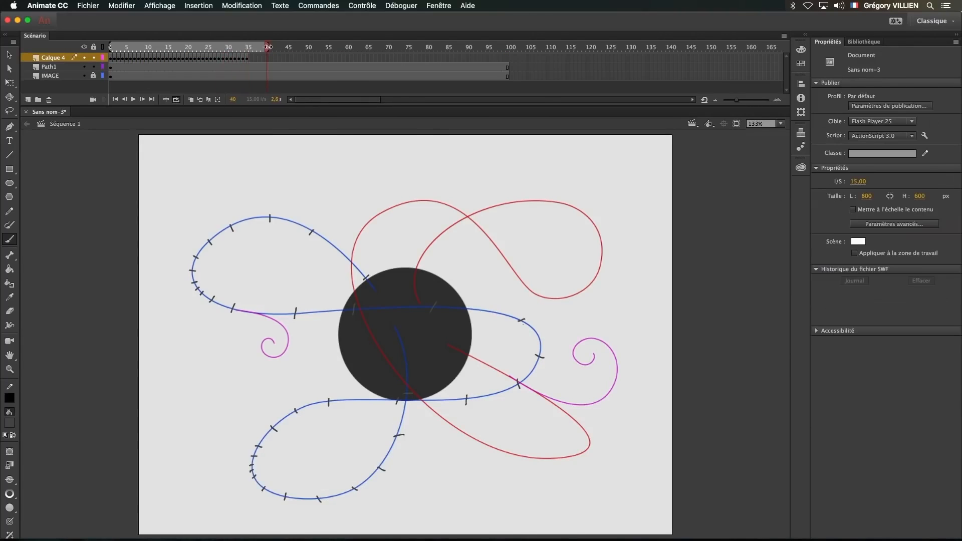
pyautogui.click(84, 76)
pyautogui.click(85, 67)
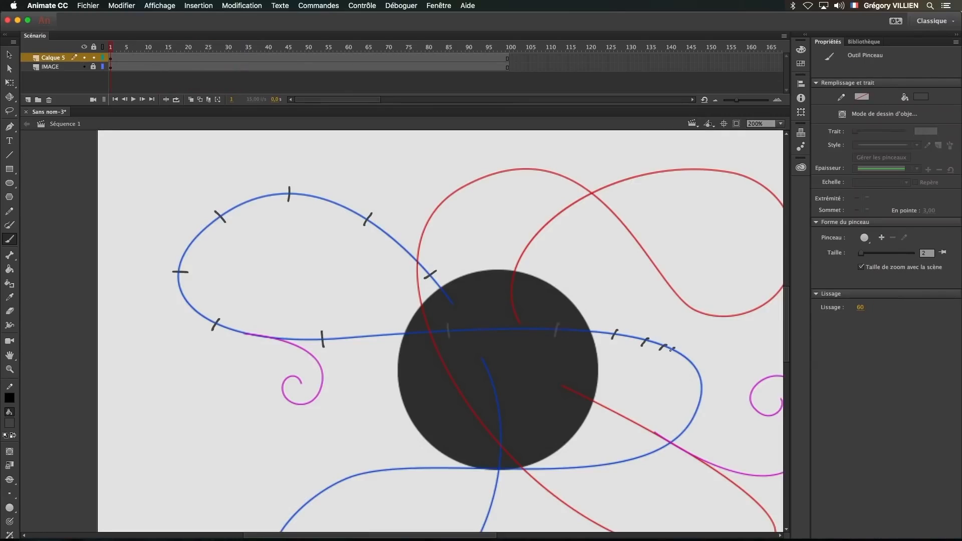
# Step: Mark new, widely spaced ticks along the blue path's lower stretch and lower-left loop on Calque 5
pyautogui.moveTo(591, 462); pyautogui.dragTo(593, 479)
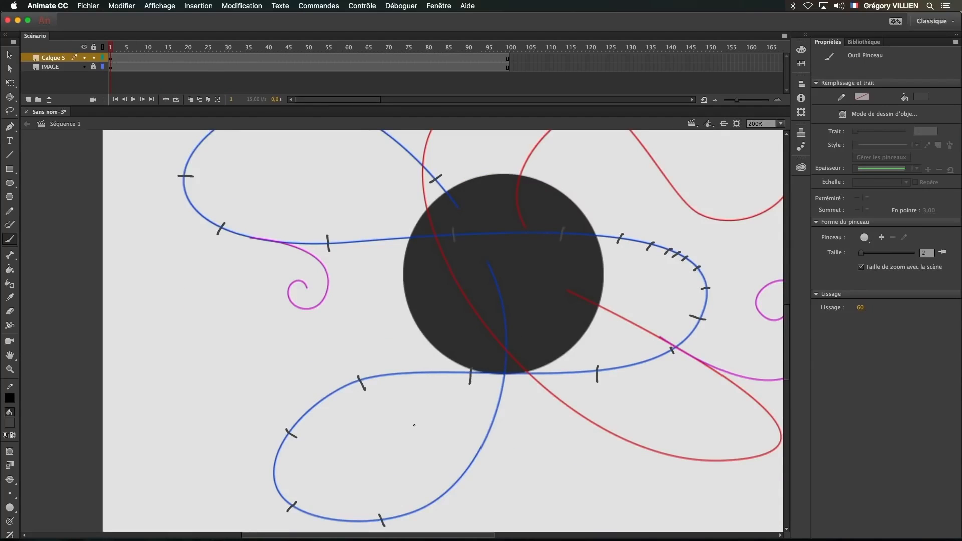
pyautogui.moveTo(430, 501); pyautogui.dragTo(441, 504)
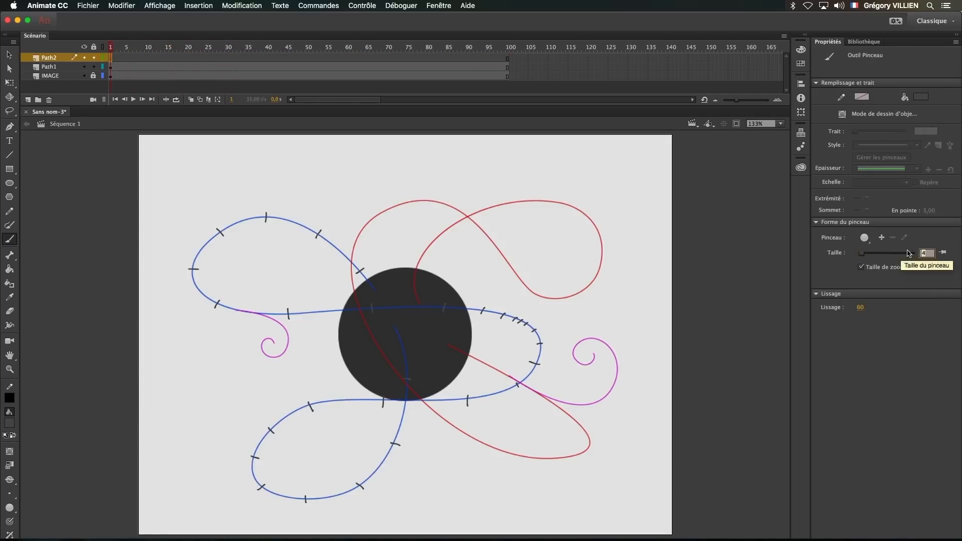
# Step: Set the brush size to 2 and mark spacing ticks along the whole red path on the Path2 layer
pyautogui.write('2')
pyautogui.press('Return')
pyautogui.press('super+equal')
pyautogui.hscroll(3, 495, 311)
pyautogui.scroll(-3, 494, 311)
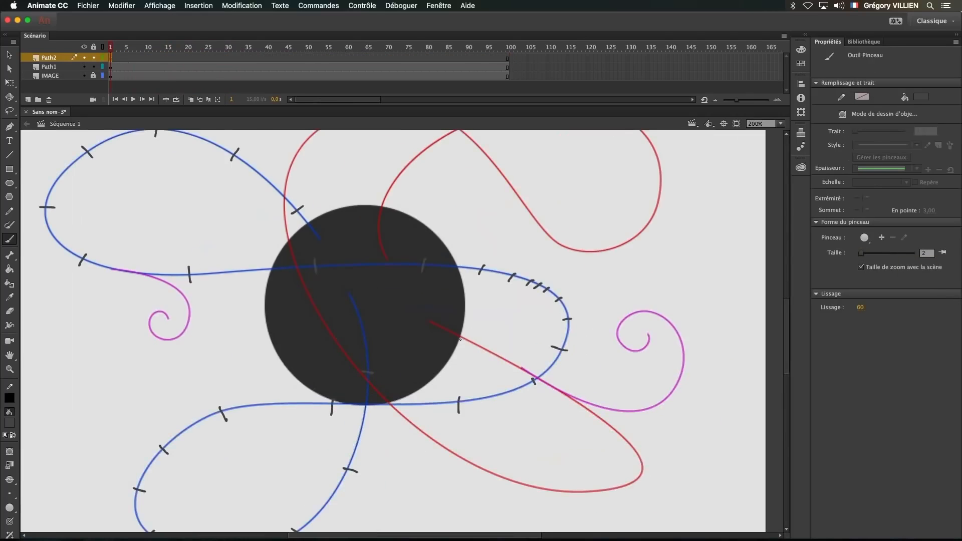
pyautogui.moveTo(447, 300); pyautogui.dragTo(439, 308)
pyautogui.scroll(5, 515, 444)
pyautogui.hscroll(-2, 515, 444)
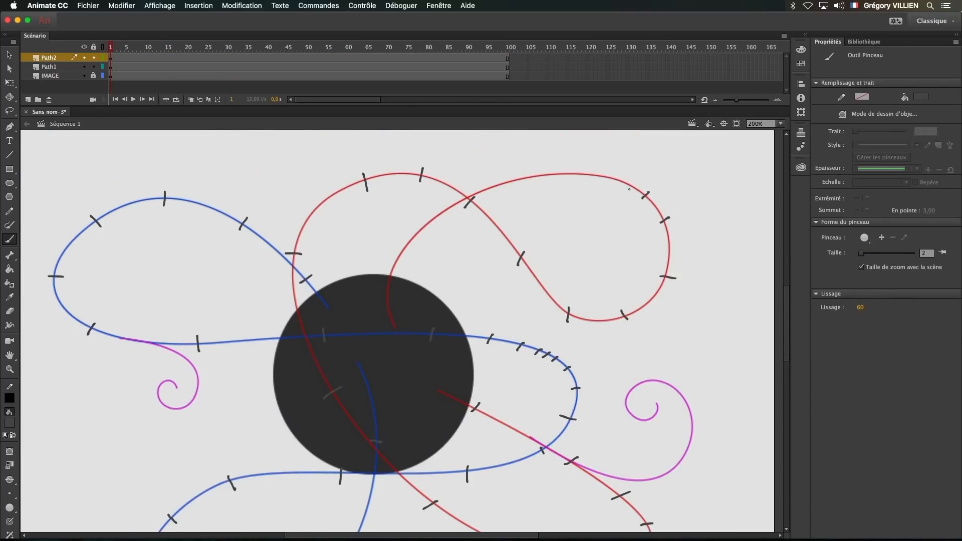
pyautogui.moveTo(382, 285); pyautogui.dragTo(402, 288)
pyautogui.hscroll(1, 386, 241)
pyautogui.scroll(-3, 380, 204)
# Step: Add a new layer above Path2 and insert a blank keyframe on it for a dot test
pyautogui.click(28, 100)
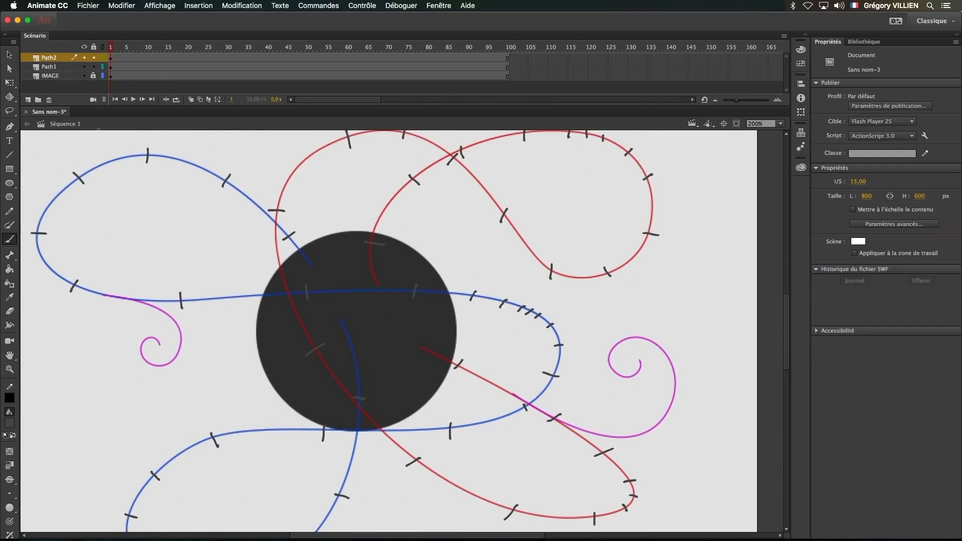
pyautogui.doubleClick(123, 57)
pyautogui.press('F7')
# Step: Place one size-41 dot per frame at the red path's ticks and loop the playback with Path1, Path2 and IMAGE hidden
pyautogui.click(781, 124)
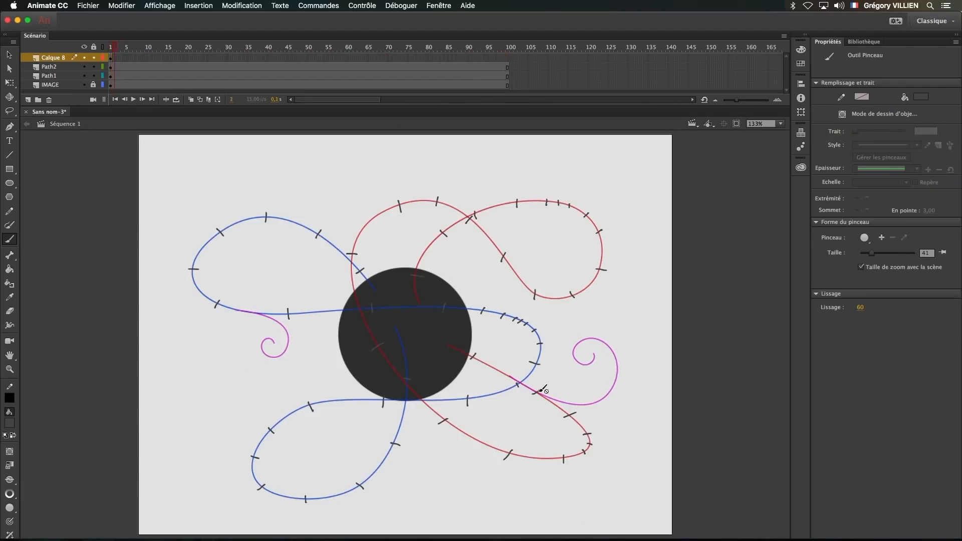
pyautogui.click(538, 392)
pyautogui.press('F7')
pyautogui.click(587, 435)
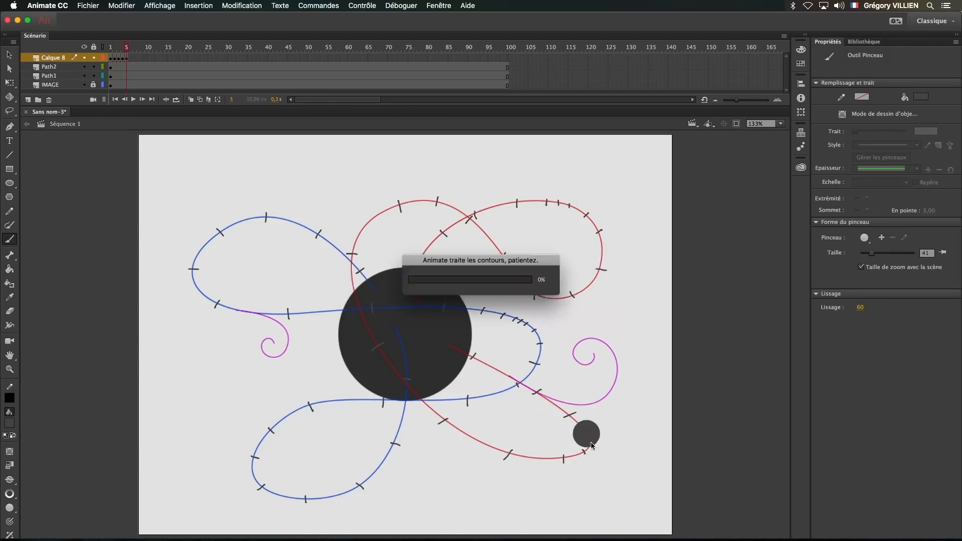
pyautogui.press('F7')
pyautogui.click(351, 255)
pyautogui.press('F7')
pyautogui.click(602, 231)
pyautogui.press('F7')
pyautogui.click(417, 275)
pyautogui.moveTo(84, 67); pyautogui.dragTo(84, 84)
pyautogui.click(177, 100)
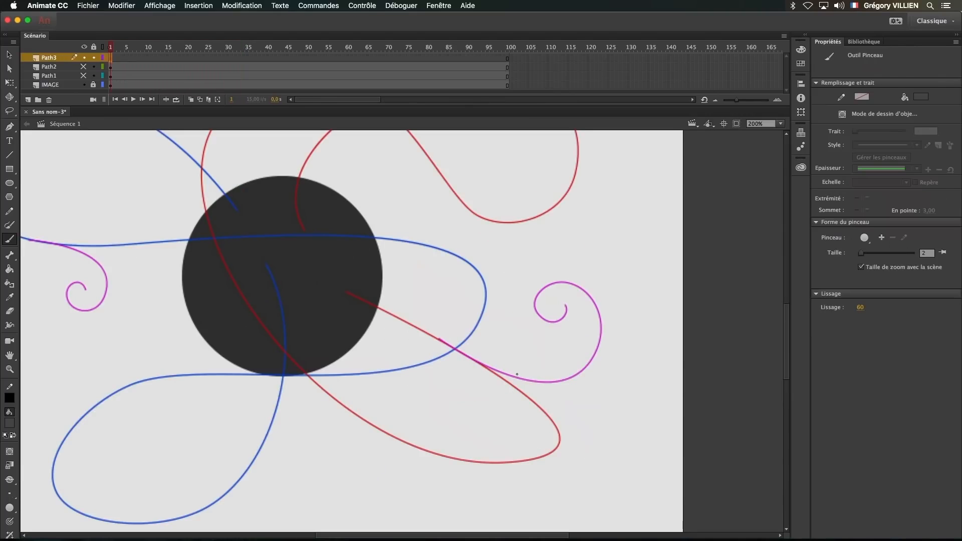
# Step: Mark progressively tighter ticks along both magenta spirals on the Path3 layer and rename the layer Pathmini
pyautogui.moveTo(518, 373); pyautogui.dragTo(520, 384)
pyautogui.moveTo(588, 360); pyautogui.dragTo(599, 362)
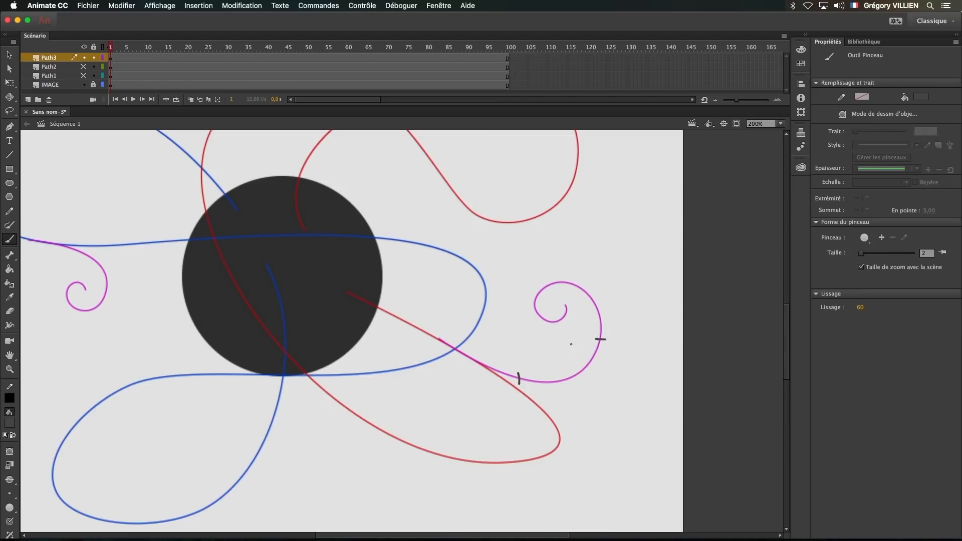
pyautogui.hscroll(-5, 236, 284)
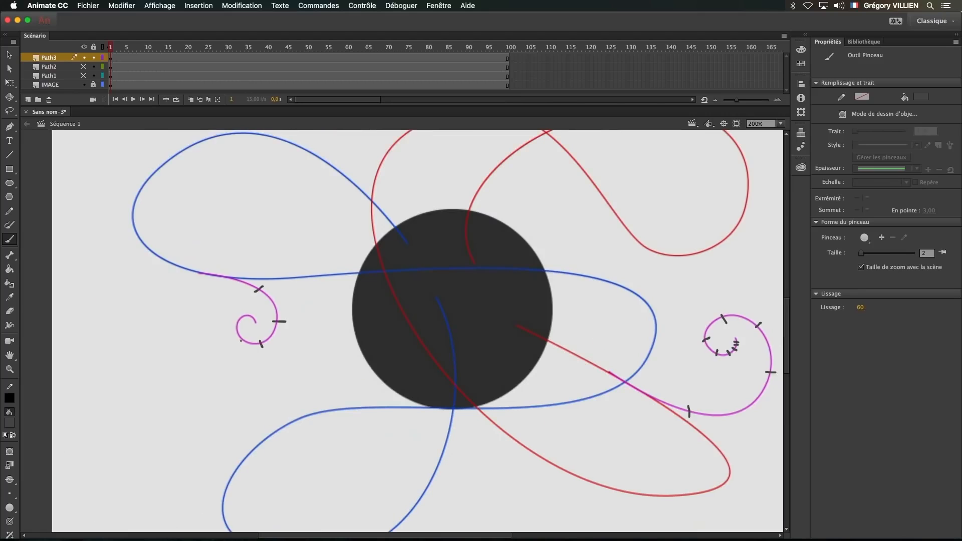
pyautogui.hscroll(3, 262, 311)
pyautogui.doubleClick(50, 57)
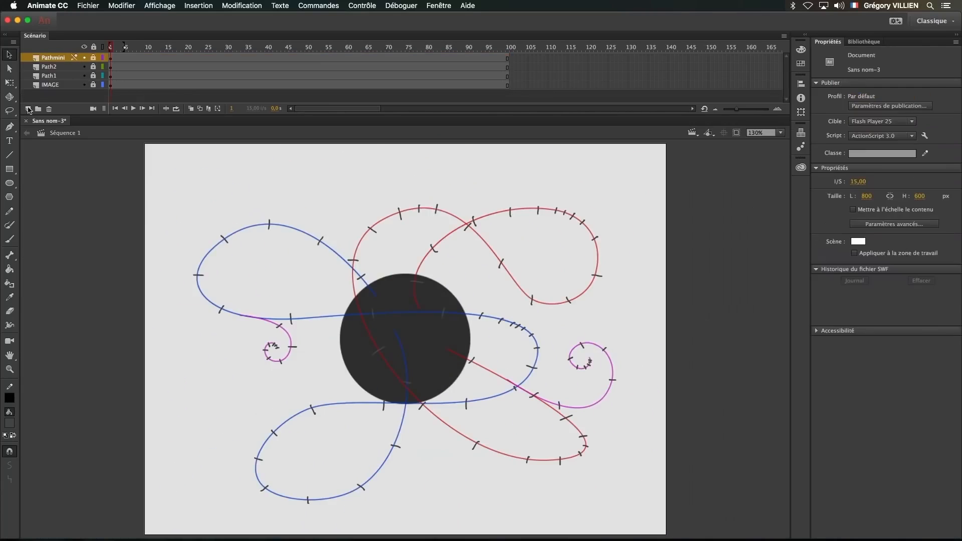
# Step: Add a layer named A above Pathmini and hide the IMAGE, Path2 and Pathmini layers
pyautogui.click(28, 110)
pyautogui.doubleClick(58, 57)
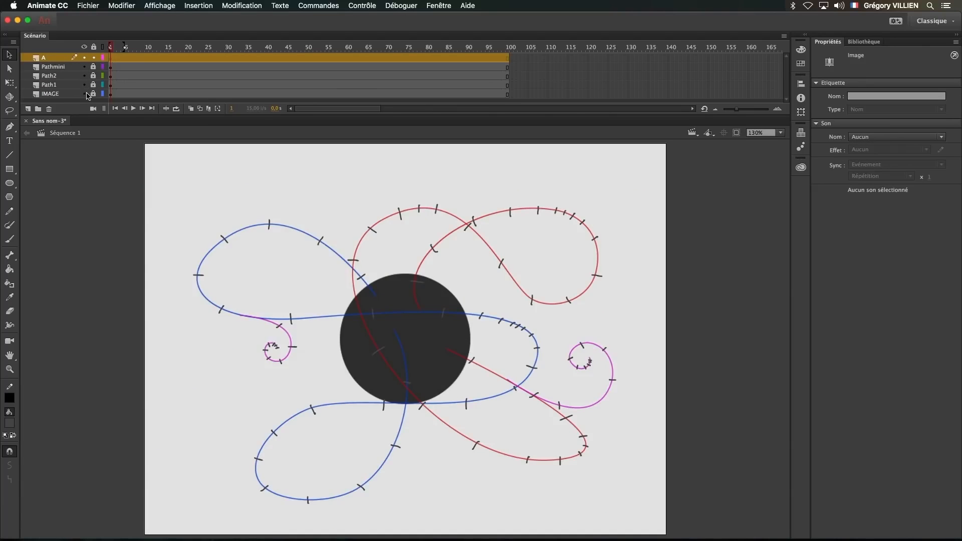
pyautogui.click(83, 93)
pyautogui.click(84, 76)
pyautogui.click(84, 67)
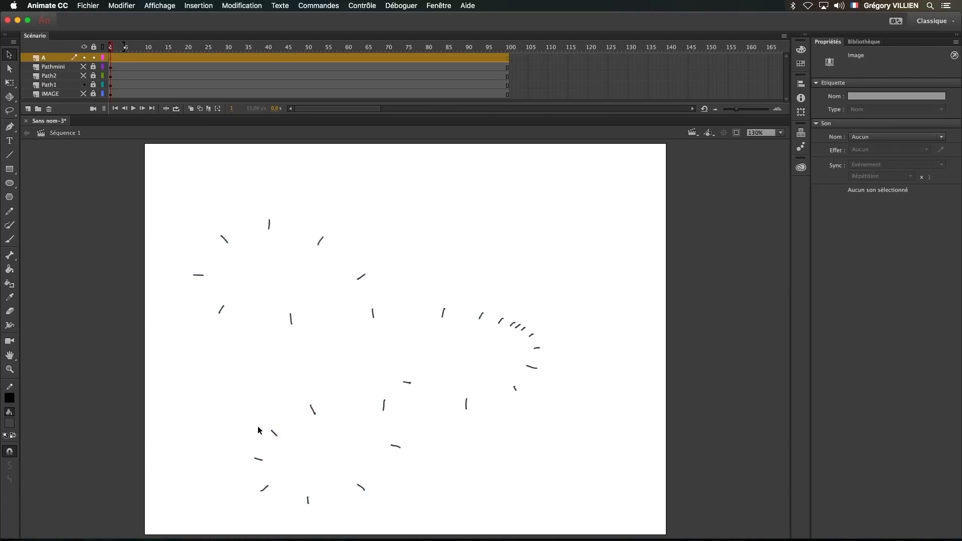
# Step: Delete layer A's existing frame span and ready the Brush tool on its frame 1
pyautogui.rightClick(149, 57)
pyautogui.click(198, 118)
pyautogui.click(111, 57)
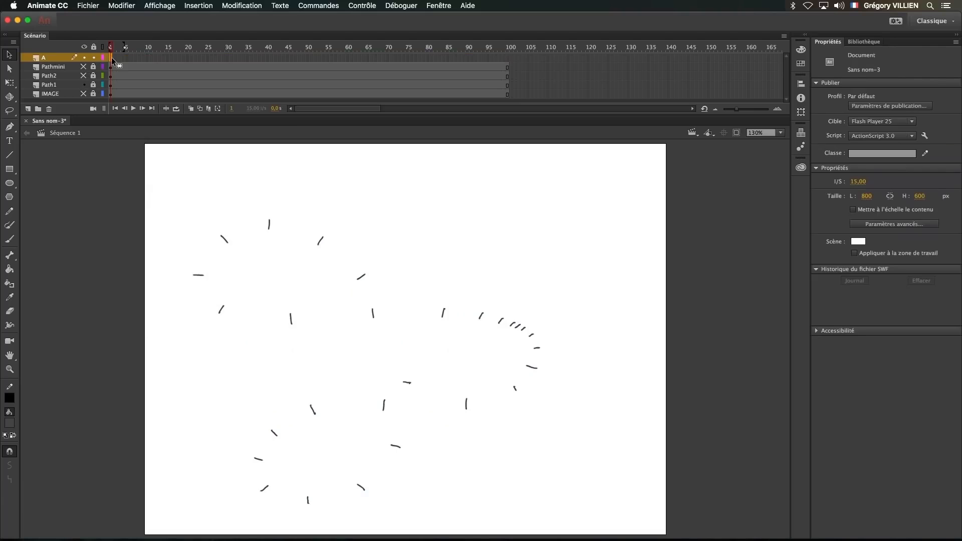
pyautogui.press('b')
pyautogui.click(781, 132)
pyautogui.click(765, 193)
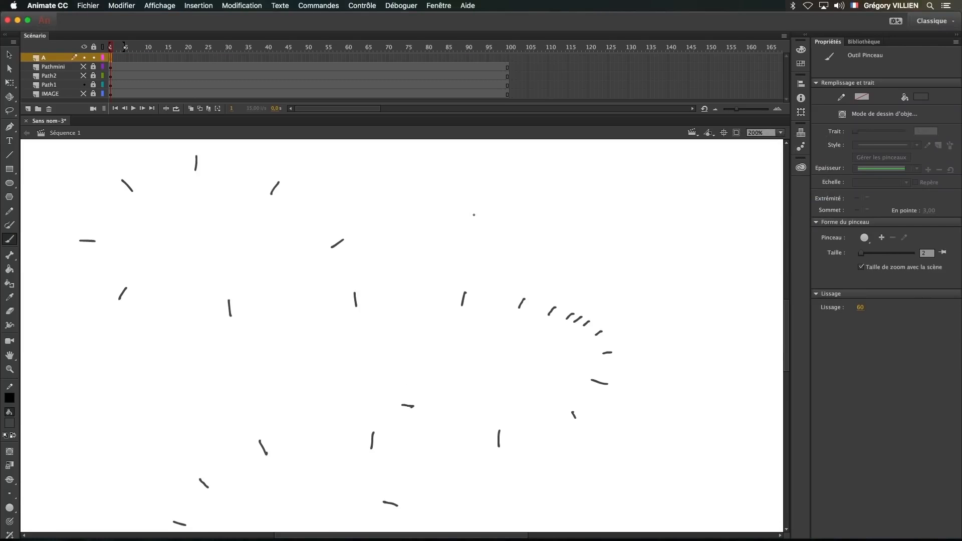
# Step: Paint a stretched blue drop on layer A's frame 3, reaching the tick at the top of the blue path's left loop
pyautogui.hscroll(-5, 474, 215)
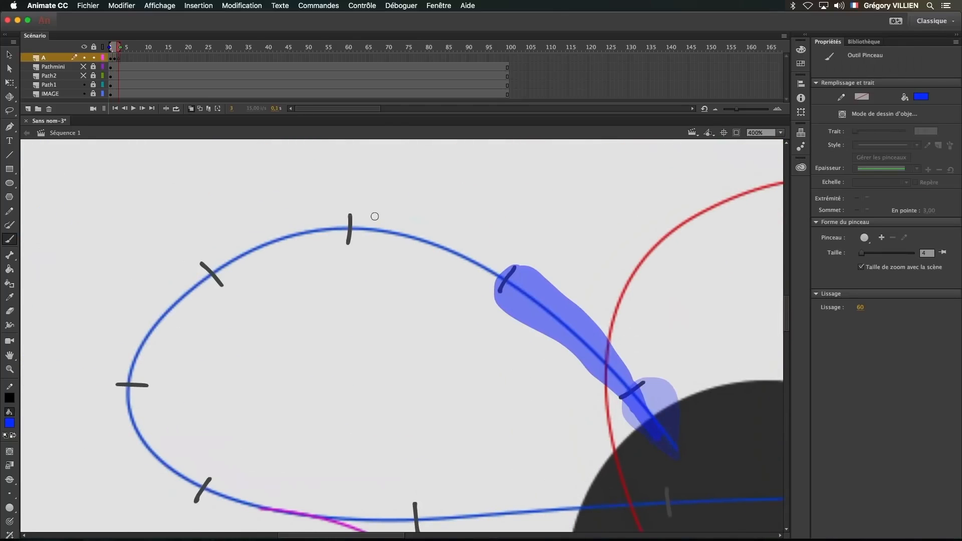
pyautogui.moveTo(374, 217)
pyautogui.mouseDown()
pyautogui.moveTo(430, 221)
pyautogui.moveTo(543, 313)
pyautogui.mouseUp()
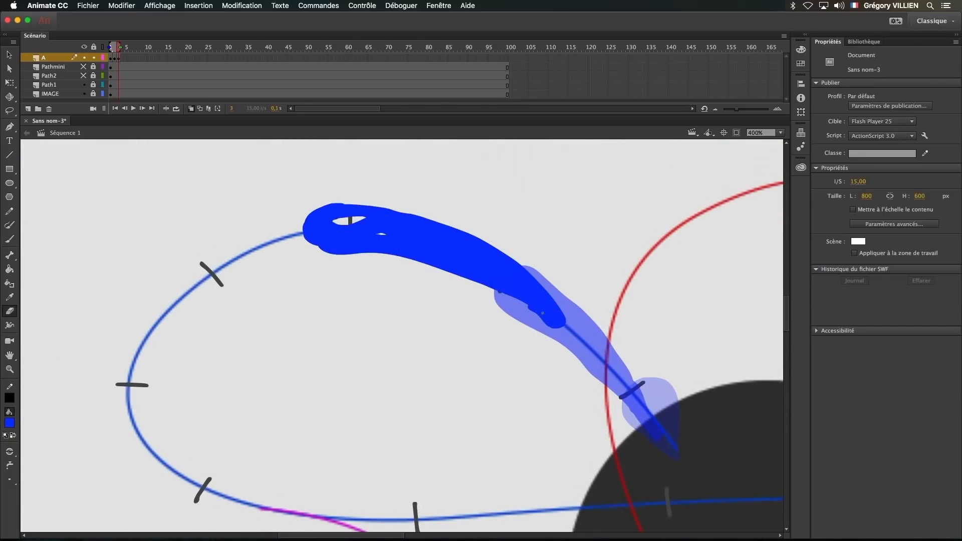
pyautogui.press('b')
pyautogui.press('super+z')
pyautogui.moveTo(318, 209); pyautogui.dragTo(294, 235)
pyautogui.press('super+z')
pyautogui.moveTo(348, 211)
pyautogui.mouseDown()
pyautogui.moveTo(514, 285)
pyautogui.moveTo(535, 305)
pyautogui.mouseUp()
# Step: Add frame 4 and paint its blue drop with the head at the left loop's upper-left tick
pyautogui.press('F7')
pyautogui.moveTo(207, 253); pyautogui.dragTo(300, 249)
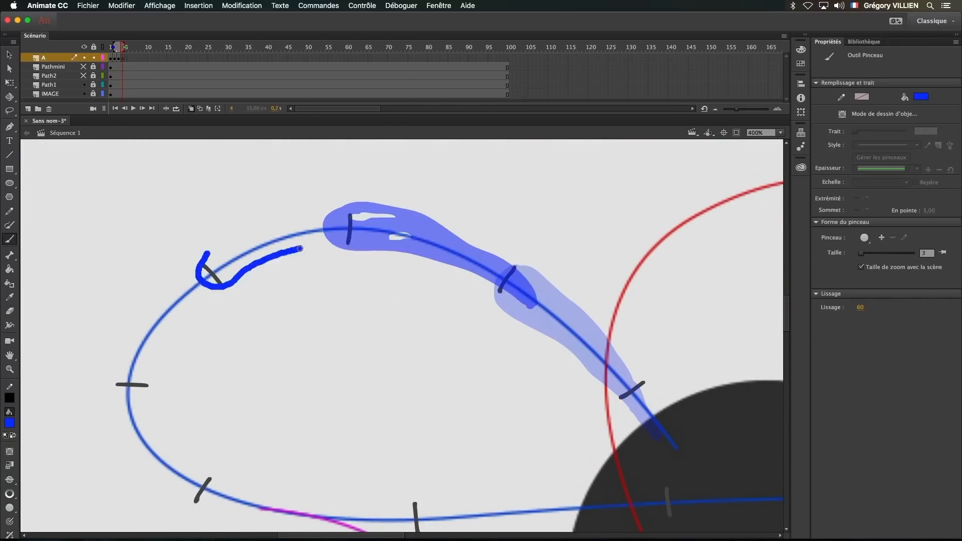
pyautogui.press('super+z')
pyautogui.moveTo(231, 287); pyautogui.dragTo(387, 232)
pyautogui.moveTo(217, 257); pyautogui.dragTo(315, 224)
# Step: Paint one blue drop per frame on frames 5 to 8, around the left loop's lower side and into the dark circle
pyautogui.press('F7')
pyautogui.moveTo(198, 304); pyautogui.dragTo(199, 304)
pyautogui.press('F7')
pyautogui.press('F7')
pyautogui.moveTo(363, 332)
pyautogui.mouseDown()
pyautogui.moveTo(370, 367)
pyautogui.moveTo(385, 335)
pyautogui.mouseUp()
pyautogui.press('F7')
pyautogui.moveTo(462, 258); pyautogui.dragTo(214, 277)
pyautogui.moveTo(215, 278); pyautogui.dragTo(338, 283)
# Step: Paint blue drops on frames 9 to 13, shortening them as the ticks tighten between the circle and the right bend
pyautogui.press('F7')
pyautogui.moveTo(493, 273); pyautogui.dragTo(544, 277)
pyautogui.press('F7')
pyautogui.moveTo(420, 269)
pyautogui.mouseDown()
pyautogui.moveTo(249, 278)
pyautogui.moveTo(382, 284)
pyautogui.mouseUp()
pyautogui.press('F7')
pyautogui.press('F7')
pyautogui.moveTo(246, 251)
pyautogui.mouseDown()
pyautogui.moveTo(417, 260)
pyautogui.moveTo(384, 250)
pyautogui.mouseUp()
pyautogui.press('F7')
pyautogui.click(191, 108)
pyautogui.moveTo(269, 208)
pyautogui.mouseDown()
pyautogui.moveTo(426, 228)
pyautogui.moveTo(404, 238)
pyautogui.mouseUp()
# Step: Paint and fill the blue drops on frames 14 to 16 around the start of the blue path's right bend
pyautogui.press('F7')
pyautogui.press('F7')
pyautogui.moveTo(306, 205); pyautogui.dragTo(421, 251)
pyautogui.click(391, 257)
pyautogui.press('F7')
pyautogui.moveTo(308, 189); pyautogui.dragTo(401, 259)
pyautogui.click(401, 260)
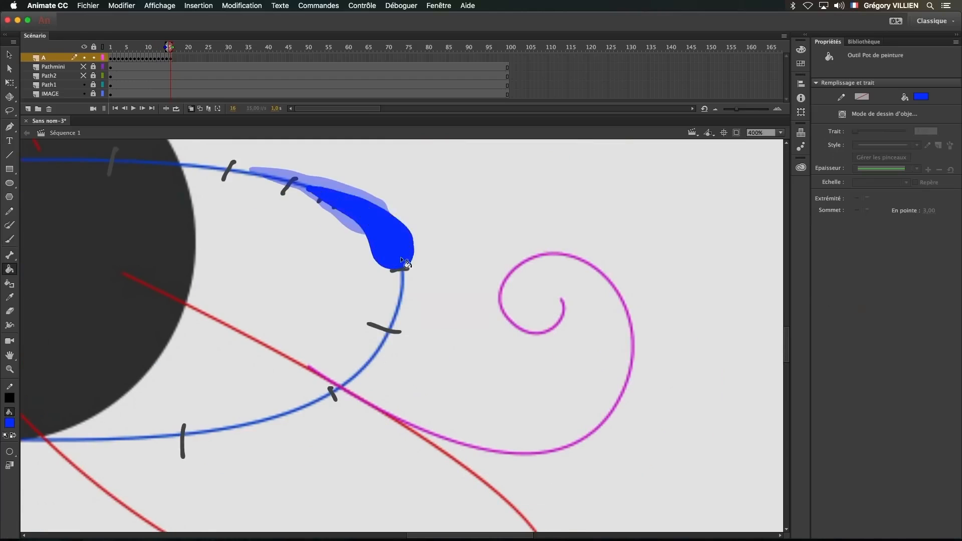
# Step: Paint the blue drops for frames 17 to 20, down the right bend and back to the dark circle's lower edge
pyautogui.press('F7')
pyautogui.moveTo(352, 181); pyautogui.dragTo(391, 280)
pyautogui.press('F7')
pyautogui.moveTo(441, 248)
pyautogui.mouseDown()
pyautogui.moveTo(391, 314)
pyautogui.moveTo(363, 328)
pyautogui.mouseUp()
pyautogui.press('F7')
pyautogui.press('F7')
pyautogui.moveTo(181, 292); pyautogui.dragTo(385, 305)
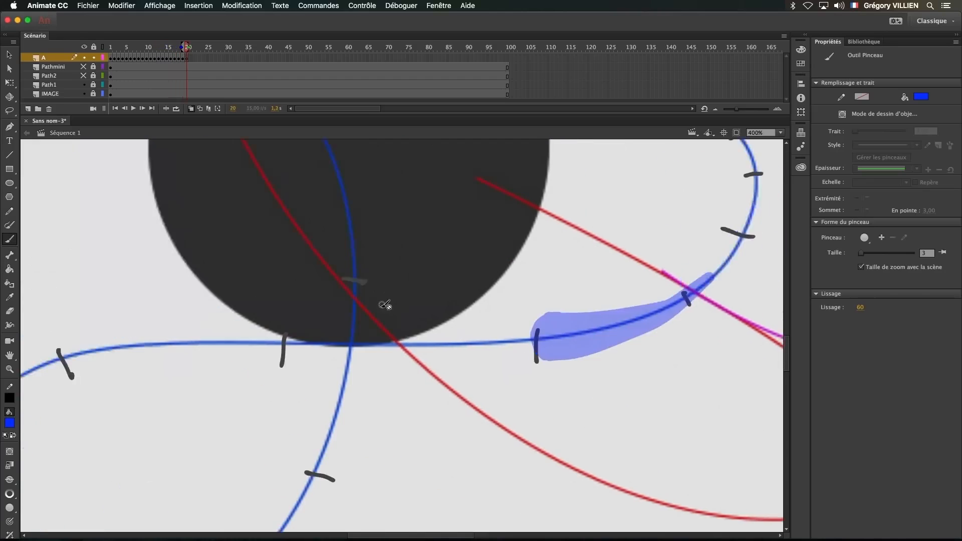
pyautogui.moveTo(250, 255); pyautogui.dragTo(369, 286)
# Step: Paint the blue drops for frames 21 to 23 along the upper-left side of the blue path's bottom loop
pyautogui.press('F7')
pyautogui.moveTo(322, 245)
pyautogui.mouseDown()
pyautogui.moveTo(318, 273)
pyautogui.moveTo(275, 295)
pyautogui.mouseUp()
pyautogui.press('F7')
pyautogui.moveTo(288, 193); pyautogui.dragTo(301, 220)
pyautogui.press('F7')
pyautogui.moveTo(238, 266); pyautogui.dragTo(247, 281)
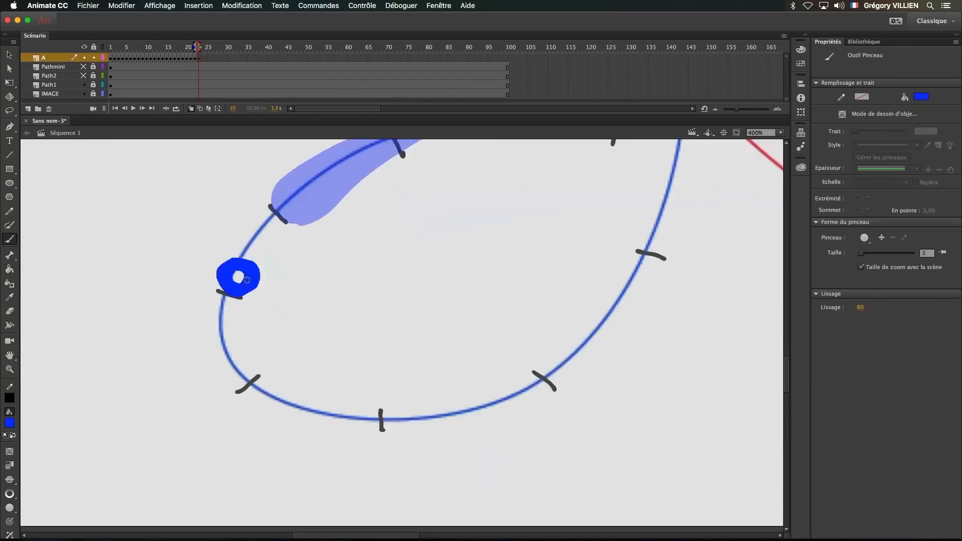
# Step: Paint the blue drops for frames 24 to 28 around the bottom loop and back up into the dark circle
pyautogui.press('F7')
pyautogui.moveTo(235, 353); pyautogui.dragTo(250, 371)
pyautogui.press('F7')
pyautogui.moveTo(203, 305)
pyautogui.mouseDown()
pyautogui.moveTo(341, 393)
pyautogui.moveTo(346, 359)
pyautogui.mouseUp()
pyautogui.press('F7')
pyautogui.press('F7')
pyautogui.moveTo(455, 290)
pyautogui.mouseDown()
pyautogui.moveTo(435, 319)
pyautogui.moveTo(458, 293)
pyautogui.mouseUp()
pyautogui.press('F7')
pyautogui.moveTo(500, 234); pyautogui.dragTo(412, 300)
pyautogui.moveTo(401, 226); pyautogui.dragTo(371, 430)
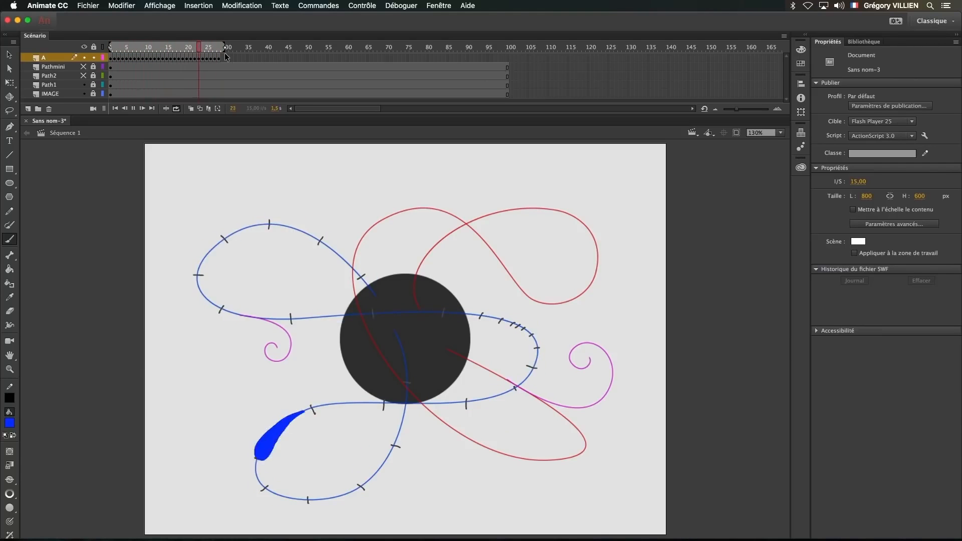
# Step: Add a layer named B above layer A and delete its existing frame span
pyautogui.click(28, 109)
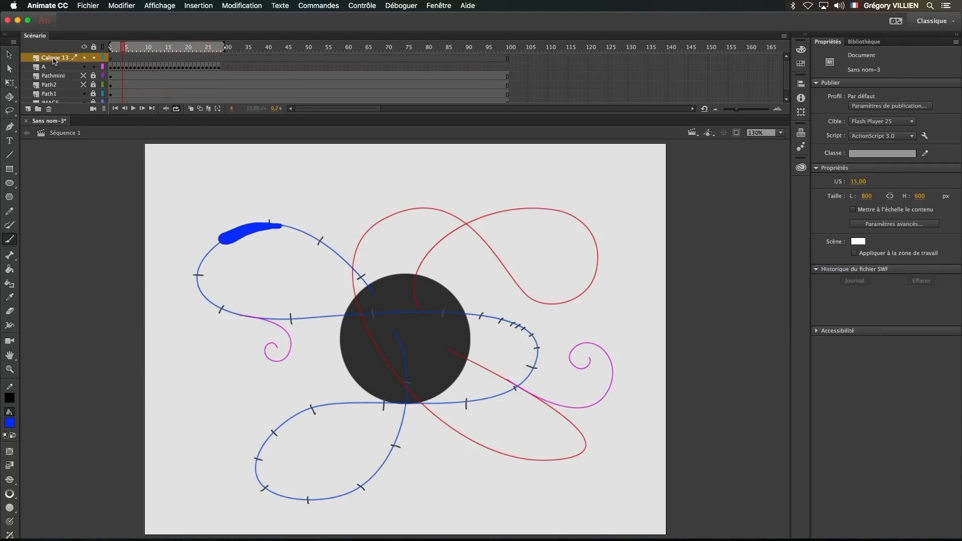
pyautogui.doubleClick(50, 58)
pyautogui.write('B')
pyautogui.press('Return')
pyautogui.rightClick(225, 58)
pyautogui.click(275, 120)
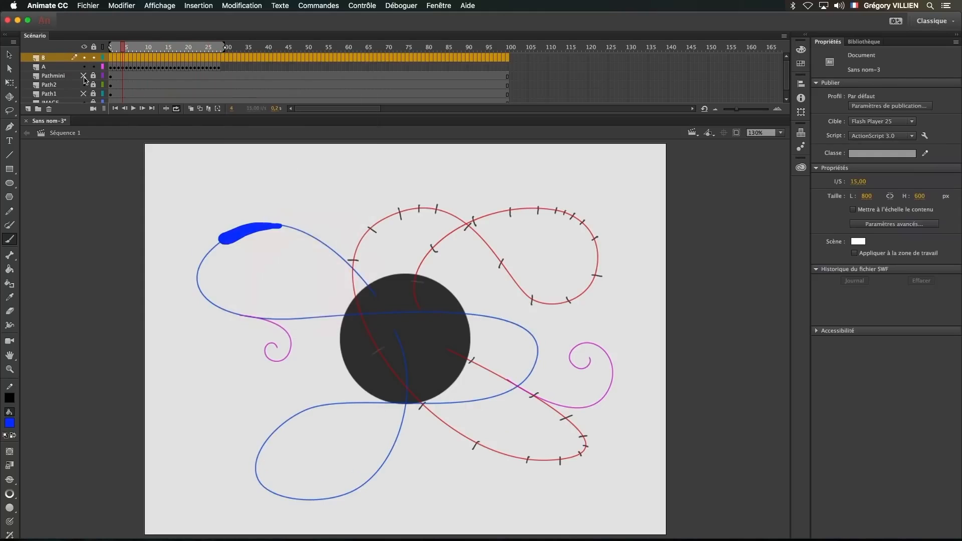
# Step: Set the brush fill to red #FF0000 and zoom to 400% with onion skinning on for layer B
pyautogui.click(176, 109)
pyautogui.click(14, 427)
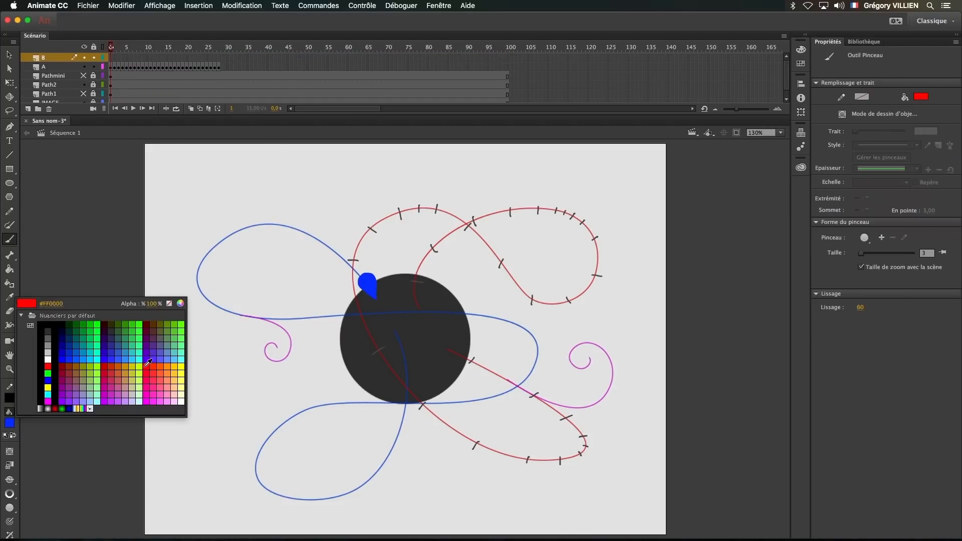
pyautogui.click(12, 372)
pyautogui.press('super+z')
pyautogui.click(781, 132)
pyautogui.click(767, 208)
pyautogui.click(191, 108)
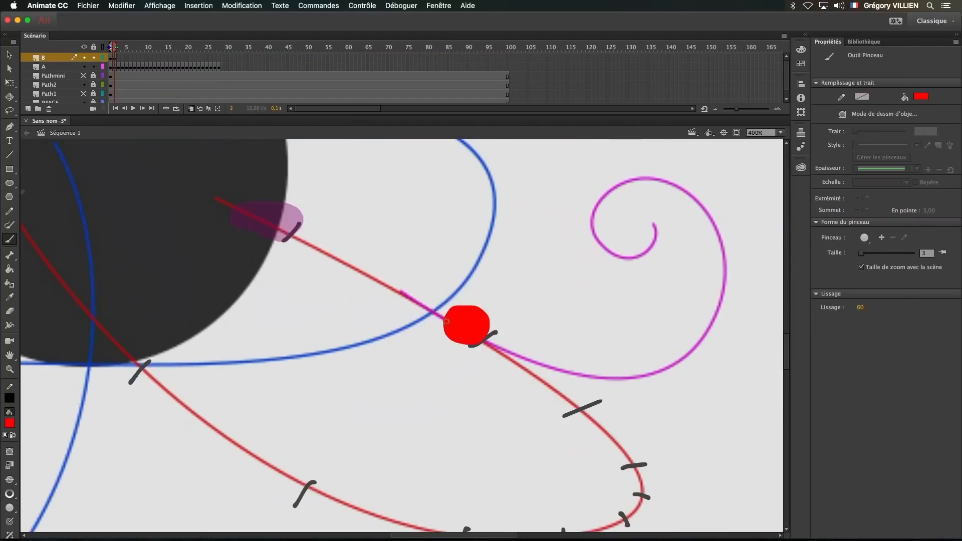
# Step: Paint one red drop per tick on layer B's frames 2 to 8, around the red path's lower-right bend
pyautogui.press('F7')
pyautogui.moveTo(249, 209); pyautogui.dragTo(419, 276)
pyautogui.press('F7')
pyautogui.moveTo(441, 335); pyautogui.dragTo(485, 309)
pyautogui.press('F7')
pyautogui.press('F7')
pyautogui.press('F7')
pyautogui.press('F7')
pyautogui.hscroll(-5, 387, 283)
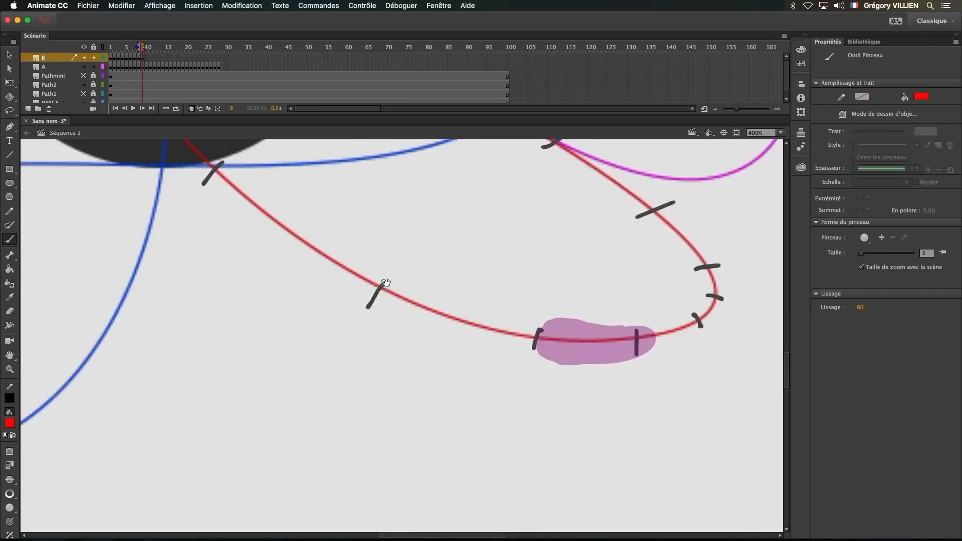
# Step: Paint the red drops for frames 9 to 14, through the dark circle and up to the red path's upper-left bend
pyautogui.press('F7')
pyautogui.moveTo(301, 246)
pyautogui.mouseDown()
pyautogui.moveTo(430, 351)
pyautogui.moveTo(379, 381)
pyautogui.moveTo(301, 295)
pyautogui.mouseUp()
pyautogui.press('F7')
pyautogui.press('F7')
pyautogui.scroll(8, 366, 264)
pyautogui.press('F7')
pyautogui.moveTo(241, 346); pyautogui.dragTo(373, 240)
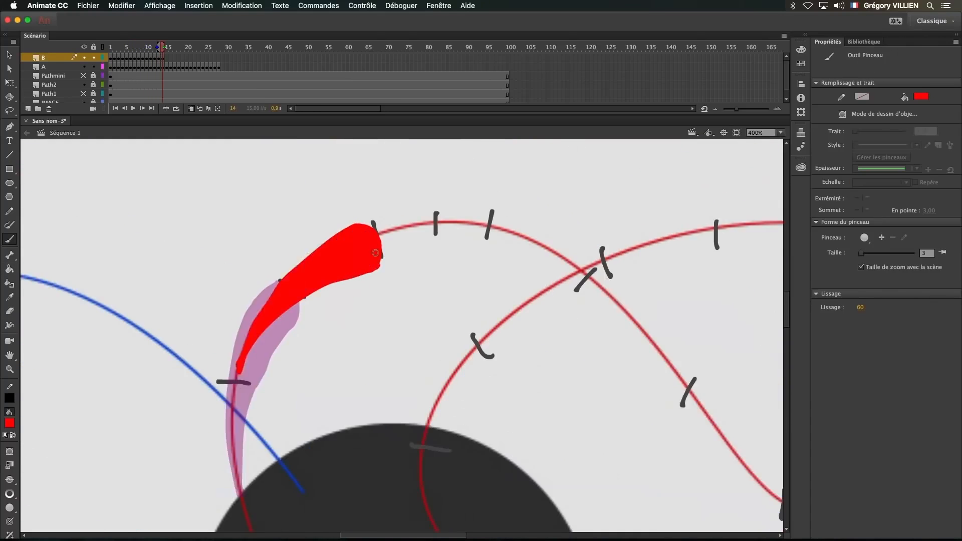
# Step: Paint the red drops for frames 15 to 20, over the top curve and down the diagonal into the right loop
pyautogui.press('F7')
pyautogui.press('F7')
pyautogui.press('F7')
pyautogui.moveTo(401, 193); pyautogui.dragTo(457, 214)
pyautogui.press('F7')
pyautogui.press('F7')
pyautogui.hscroll(6, 457, 251)
pyautogui.moveTo(355, 247); pyautogui.dragTo(489, 421)
pyautogui.press('F7')
pyautogui.moveTo(266, 245); pyautogui.dragTo(361, 296)
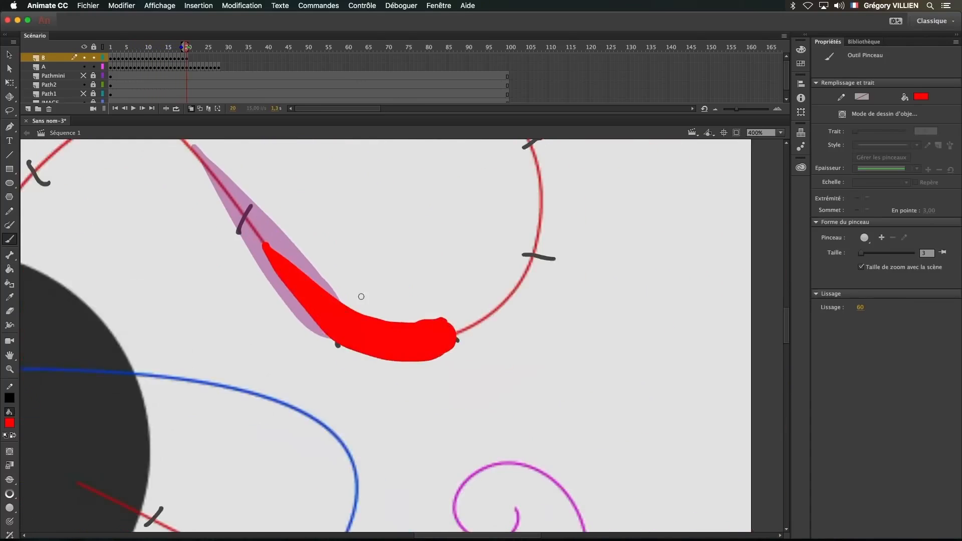
# Step: Paint the red drops for frames 21 to 27, up around the right loop and back along its top
pyautogui.press('F7')
pyautogui.moveTo(296, 351); pyautogui.dragTo(493, 281)
pyautogui.press('F7')
pyautogui.press('F7')
pyautogui.press('F7')
pyautogui.press('F7')
pyautogui.moveTo(455, 233)
pyautogui.mouseDown()
pyautogui.moveTo(432, 202)
pyautogui.moveTo(358, 216)
pyautogui.mouseUp()
pyautogui.press('F7')
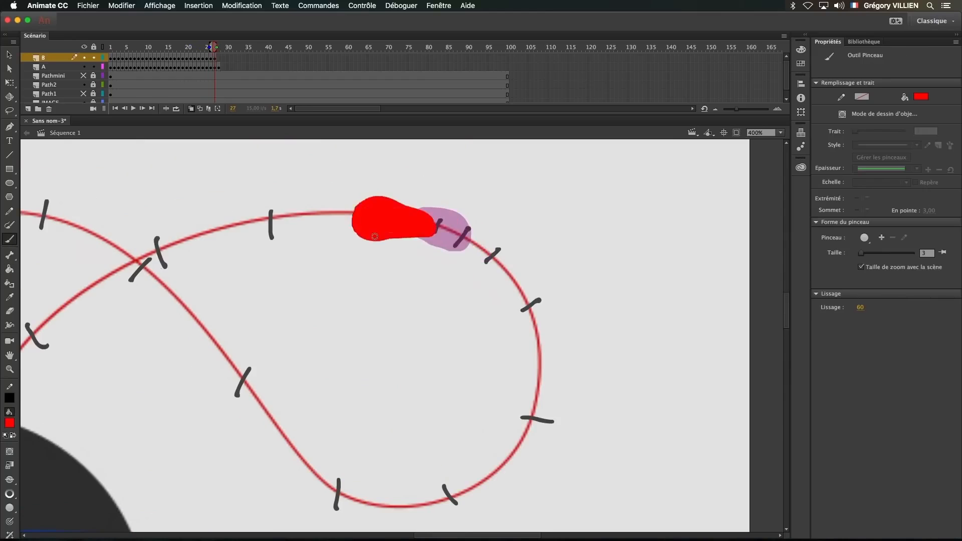
# Step: Paint the remaining red drops from the right loop's top down into the dark circle and dismiss the backup notification
pyautogui.press('F7')
pyautogui.press('F7')
pyautogui.press('F7')
pyautogui.press('F7')
pyautogui.press('F7')
pyautogui.moveTo(328, 272); pyautogui.dragTo(335, 317)
pyautogui.press('F7')
pyautogui.moveTo(378, 234); pyautogui.dragTo(371, 241)
pyautogui.moveTo(370, 241); pyautogui.dragTo(305, 352)
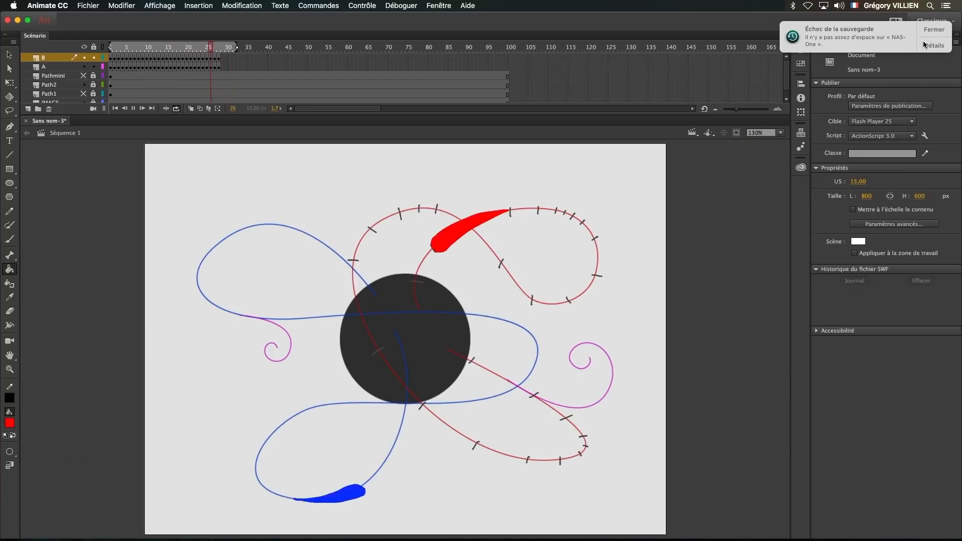
pyautogui.click(934, 30)
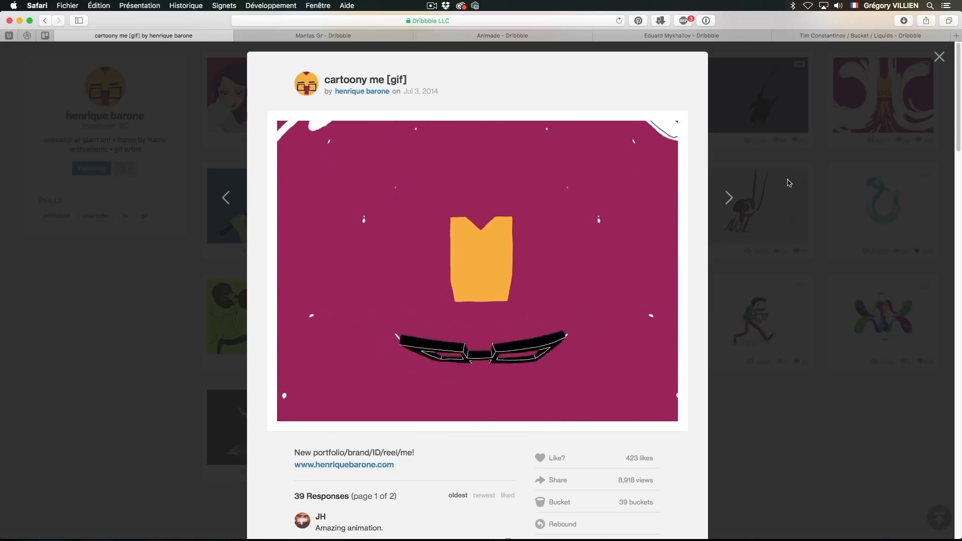
# Step: In Safari, close the open Dribbble shot and browse the animators' profile pages for frame-by-frame GIF references
pyautogui.click(939, 56)
pyautogui.scroll(15, 266, 189)
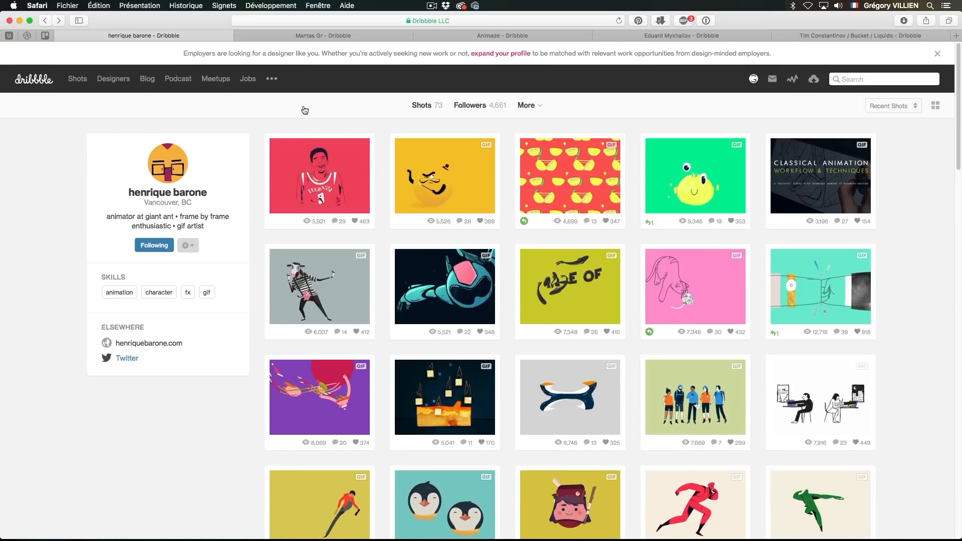
pyautogui.hotkey('ctrl', 'Tab')
pyautogui.scroll(10, 241, 175)
pyautogui.scroll(-10, 252, 220)
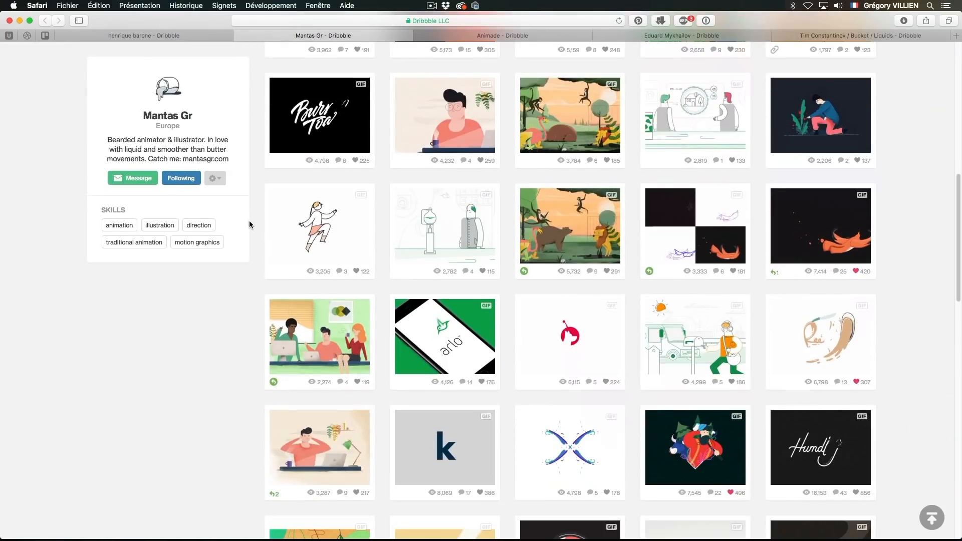
pyautogui.scroll(-6, 299, 168)
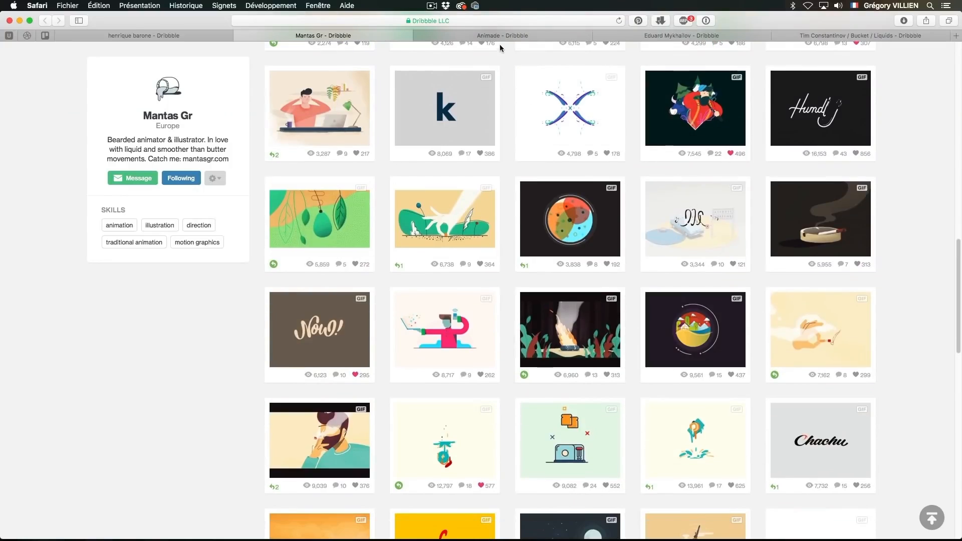
pyautogui.click(494, 36)
pyautogui.click(714, 36)
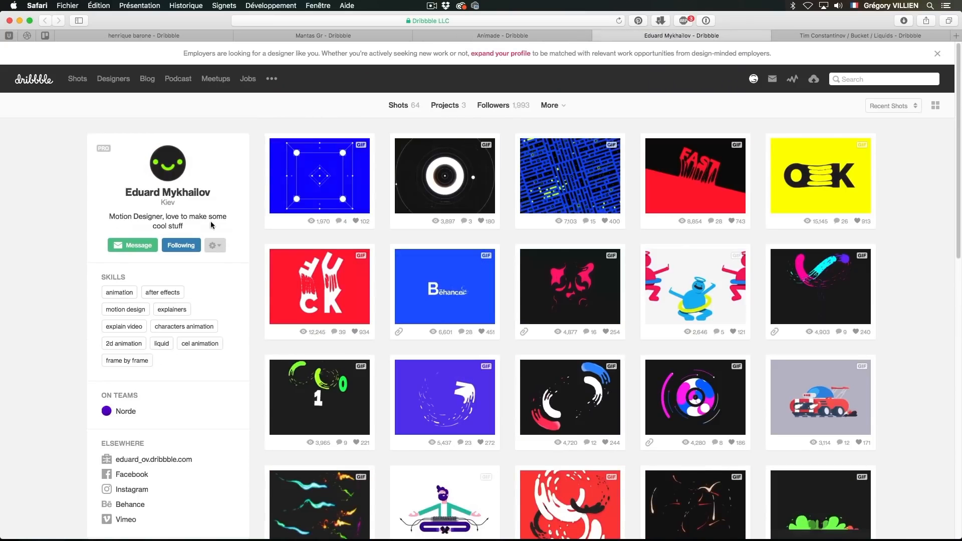
pyautogui.scroll(-1, 672, 247)
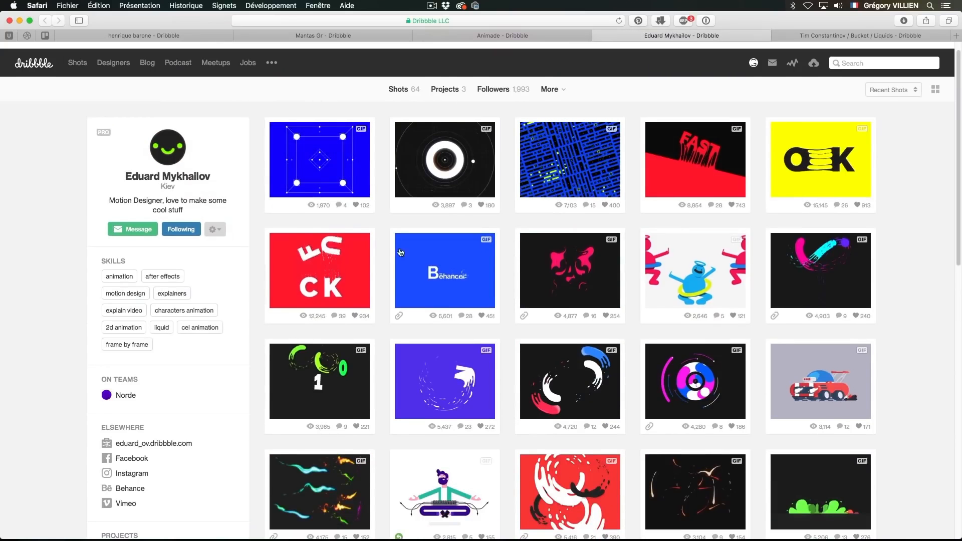
# Step: Examine the Liquids bucket on Dribbble, viewing its "wrum wrum" shot and the green liquid shot
pyautogui.click(855, 35)
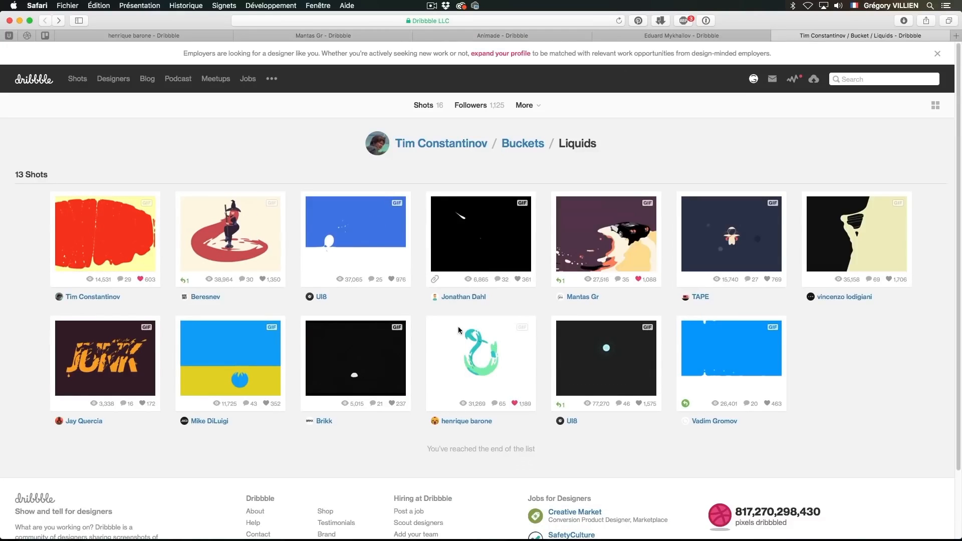
pyautogui.click(640, 236)
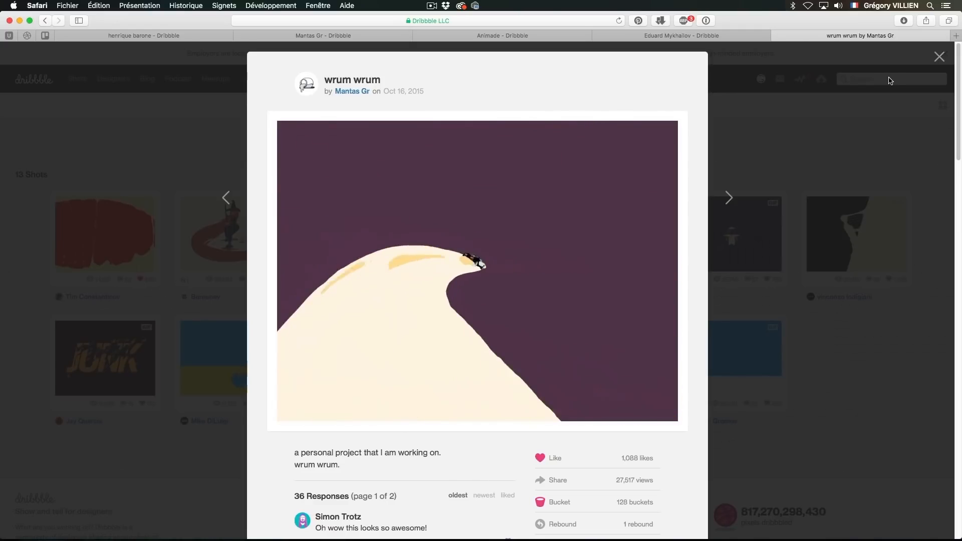
pyautogui.click(864, 60)
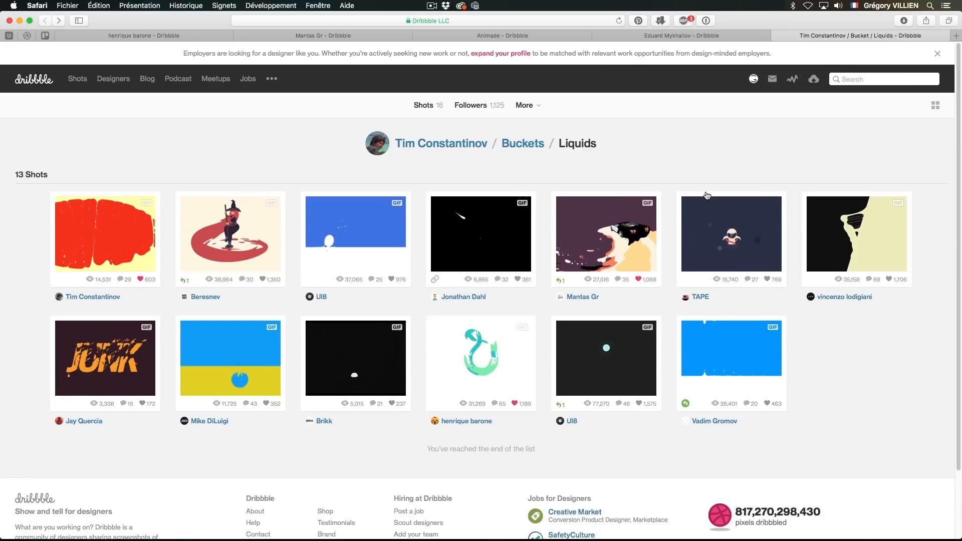
pyautogui.click(477, 339)
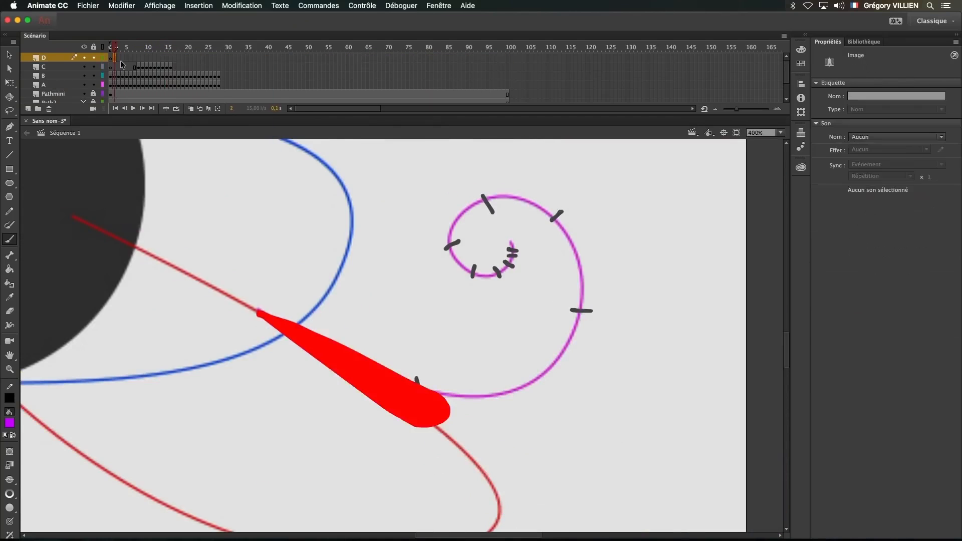
# Step: In Animate CC, paint and fill the purple drop on layer D's frame 4, where the right magenta spiral climbs
pyautogui.press('F7')
pyautogui.moveTo(369, 345); pyautogui.dragTo(397, 342)
pyautogui.press('k')
pyautogui.click(472, 300)
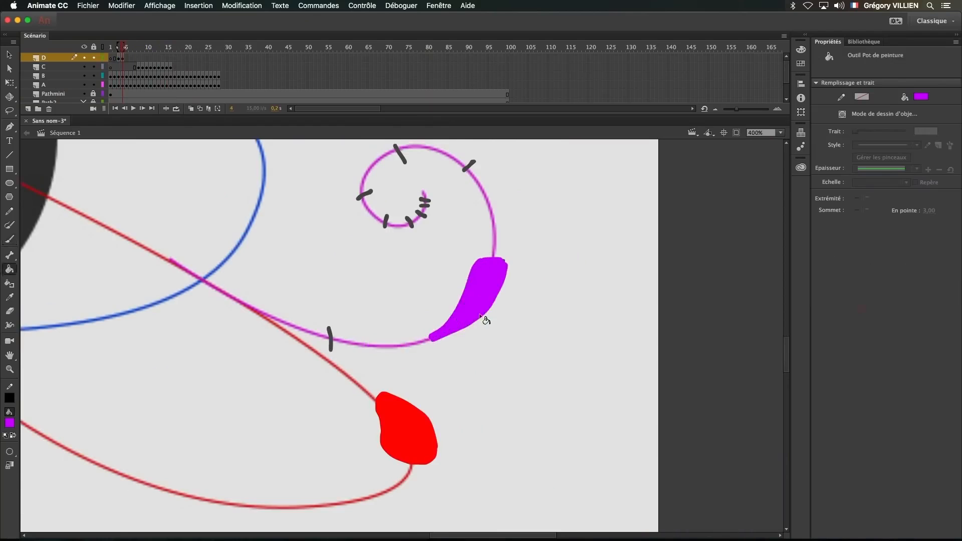
# Step: Paint progressively smaller purple drops on layer D toward the right spiral's centre and preview the animation
pyautogui.press('F7')
pyautogui.moveTo(395, 208); pyautogui.dragTo(468, 225)
pyautogui.press('F7')
pyautogui.moveTo(362, 249); pyautogui.dragTo(374, 268)
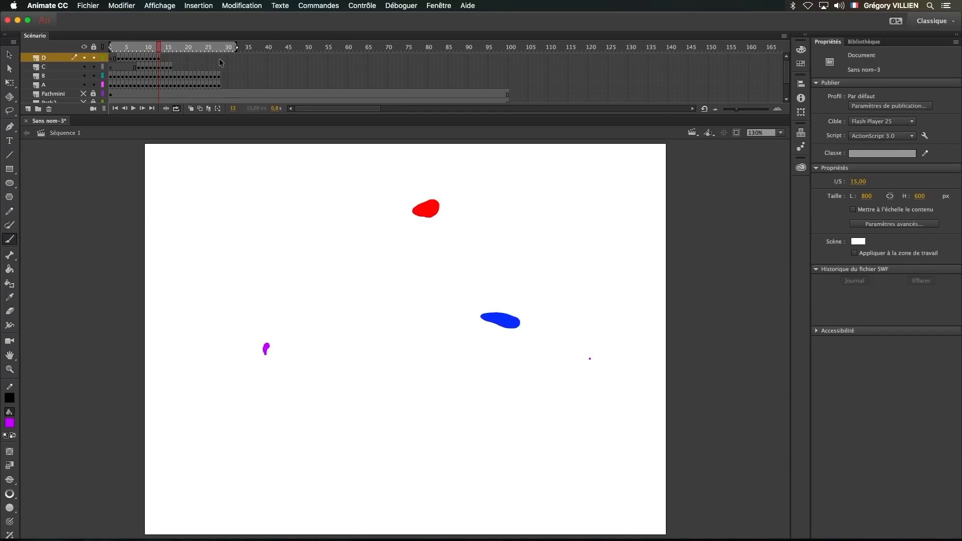
pyautogui.press('Return')
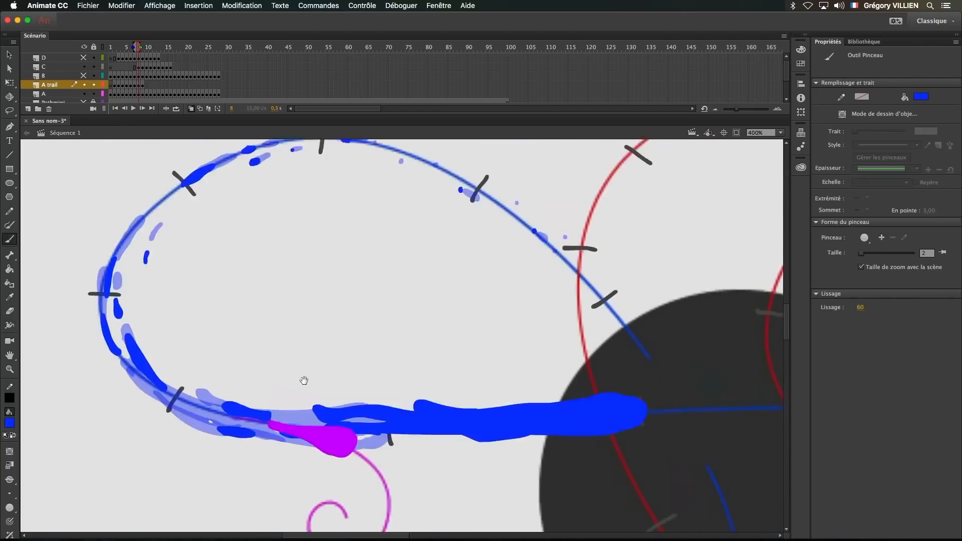
# Step: Loop the playback with Path2, Path1 and IMAGE hidden to examine the A trail animation
pyautogui.click(177, 109)
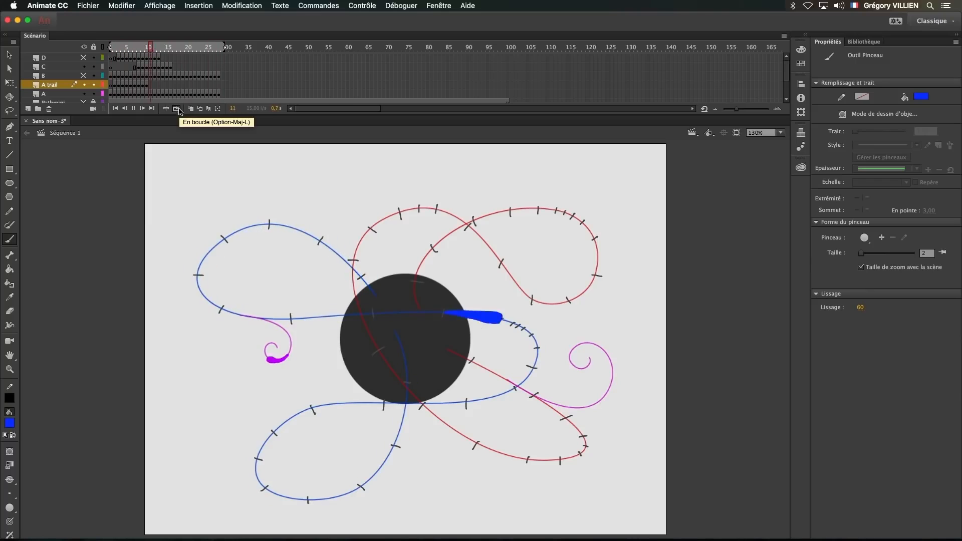
pyautogui.scroll(-2, 70, 95)
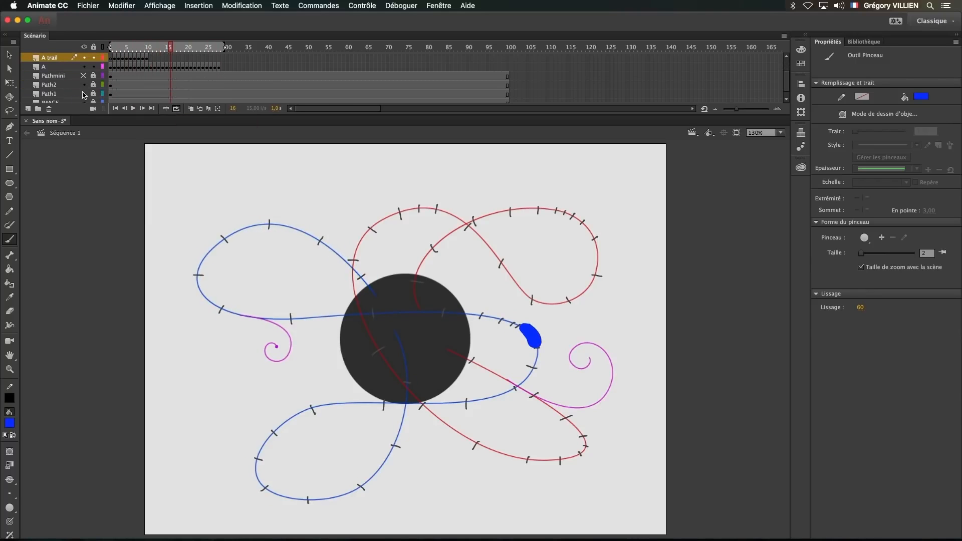
pyautogui.click(84, 84)
pyautogui.click(84, 94)
pyautogui.scroll(-1, 84, 93)
pyautogui.click(84, 94)
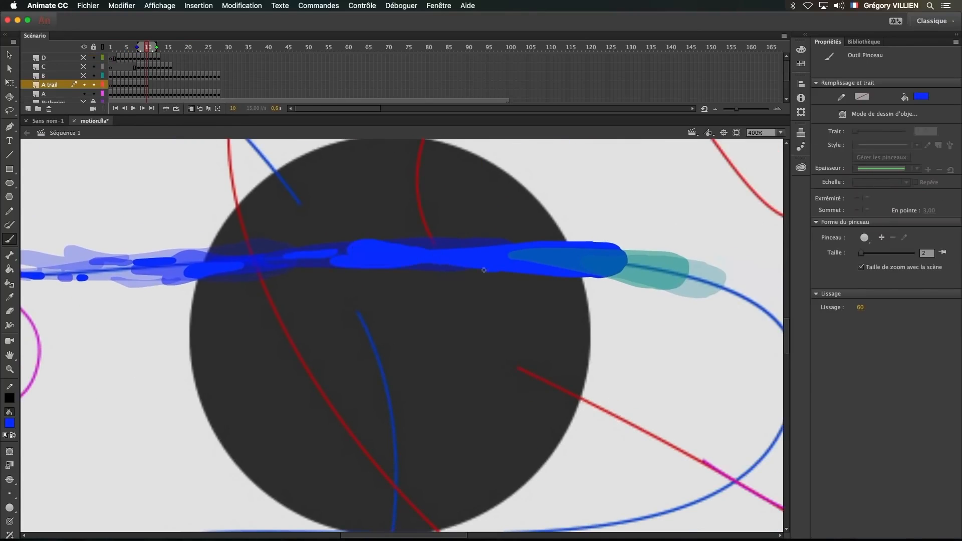
# Step: Compare the A trail streaks across neighbouring frames and erase parts of the trail inside the dark circle on frame 9
pyautogui.moveTo(484, 270); pyautogui.dragTo(462, 276)
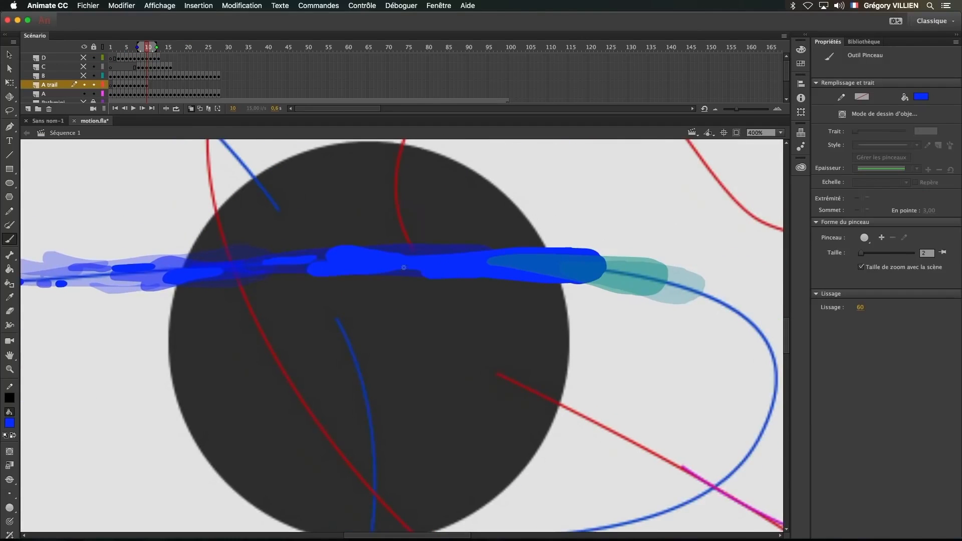
pyautogui.press(',')
pyautogui.press(',')
pyautogui.moveTo(406, 312)
pyautogui.mouseDown()
pyautogui.moveTo(367, 310)
pyautogui.moveTo(507, 331)
pyautogui.mouseUp()
pyautogui.press('.')
pyautogui.press('e')
pyautogui.moveTo(561, 289)
pyautogui.mouseDown()
pyautogui.moveTo(583, 284)
pyautogui.moveTo(443, 301)
pyautogui.mouseUp()
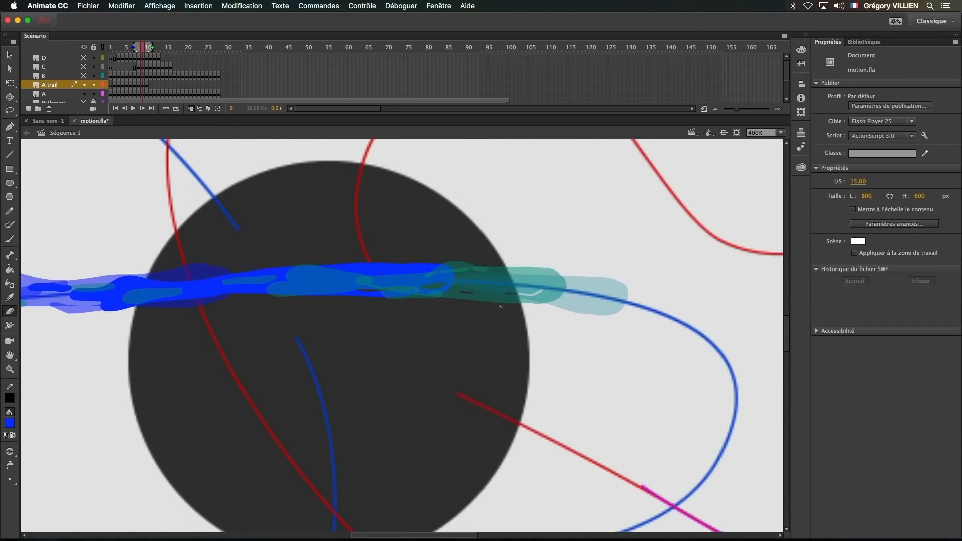
# Step: Finish touching up the A trail on frame 9 and hide the Path2, Path1 and IMAGE layers
pyautogui.moveTo(201, 301); pyautogui.dragTo(722, 451)
pyautogui.press('b')
pyautogui.moveTo(345, 463); pyautogui.dragTo(416, 467)
pyautogui.scroll(-4, 84, 85)
pyautogui.click(83, 76)
pyautogui.click(84, 85)
pyautogui.click(84, 94)
# Step: Paint small blue trail streaks and dots on A trail frame 10, each at the leading end of the previous frame's marks around the left curve
pyautogui.moveTo(253, 394); pyautogui.dragTo(206, 335)
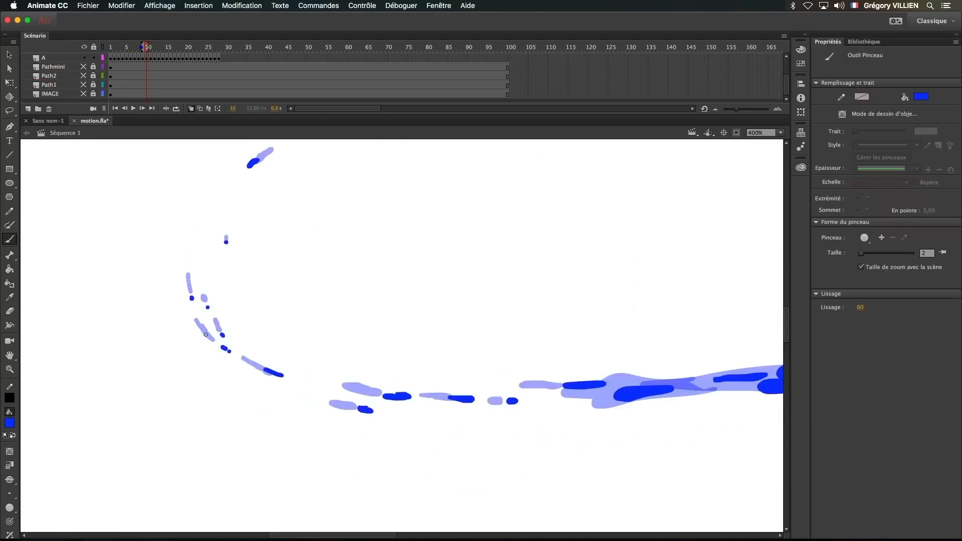
pyautogui.moveTo(604, 385); pyautogui.dragTo(625, 384)
pyautogui.moveTo(642, 371); pyautogui.dragTo(453, 372)
pyautogui.click(36, 244)
pyautogui.moveTo(151, 225); pyautogui.dragTo(246, 326)
pyautogui.click(320, 213)
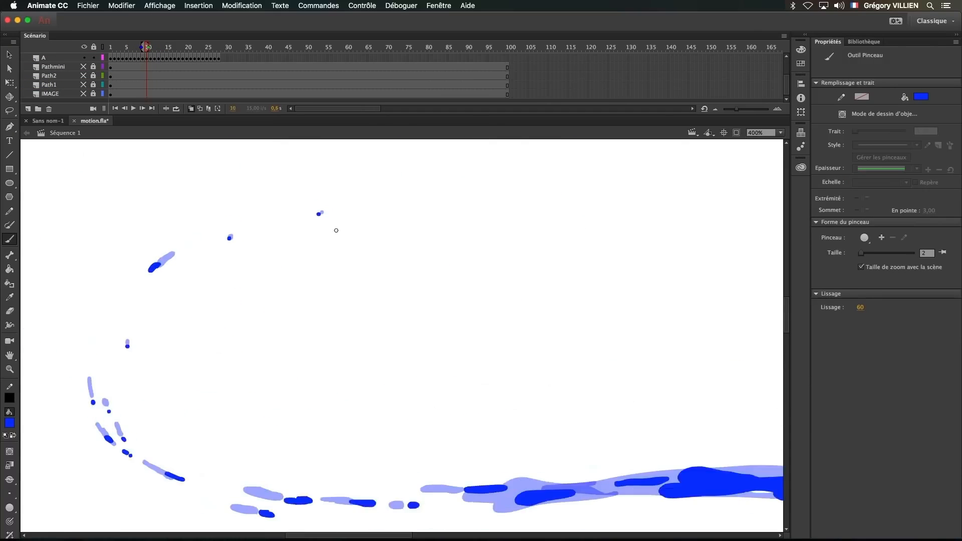
# Step: Paint progressively smaller blue trail droplets on A trail frames 11 and 12, following the onion-skinned marks
pyautogui.press('.')
pyautogui.moveTo(702, 426); pyautogui.dragTo(346, 290)
pyautogui.moveTo(641, 377)
pyautogui.mouseDown()
pyautogui.moveTo(431, 303)
pyautogui.moveTo(846, 293)
pyautogui.mouseUp()
pyautogui.moveTo(444, 269); pyautogui.dragTo(459, 270)
pyautogui.moveTo(411, 274); pyautogui.dragTo(421, 271)
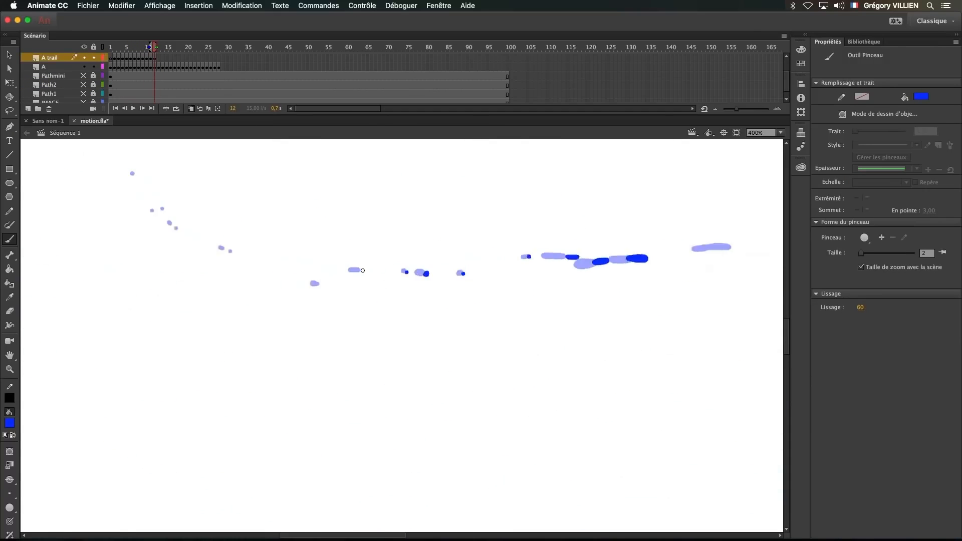
pyautogui.click(362, 270)
# Step: Outline the blue streak on A trail frame 12 and fill it with the Paint Bucket
pyautogui.moveTo(702, 301); pyautogui.dragTo(380, 351)
pyautogui.moveTo(651, 310); pyautogui.dragTo(493, 308)
pyautogui.press('k')
pyautogui.click(482, 296)
pyautogui.press('e')
pyautogui.press('b')
# Step: Compare neighbouring frames and paint the blue droplets and streaks behind the drop on A trail frame 13
pyautogui.moveTo(108, 309)
pyautogui.mouseDown()
pyautogui.moveTo(456, 299)
pyautogui.moveTo(325, 305)
pyautogui.mouseUp()
pyautogui.press(',')
pyautogui.press('.')
pyautogui.moveTo(615, 297); pyautogui.dragTo(760, 321)
pyautogui.press(',')
pyautogui.moveTo(666, 301); pyautogui.dragTo(380, 298)
pyautogui.press('.')
pyautogui.press('.')
pyautogui.moveTo(404, 337); pyautogui.dragTo(582, 344)
pyautogui.moveTo(489, 295)
pyautogui.mouseDown()
pyautogui.moveTo(437, 292)
pyautogui.moveTo(415, 262)
pyautogui.mouseUp()
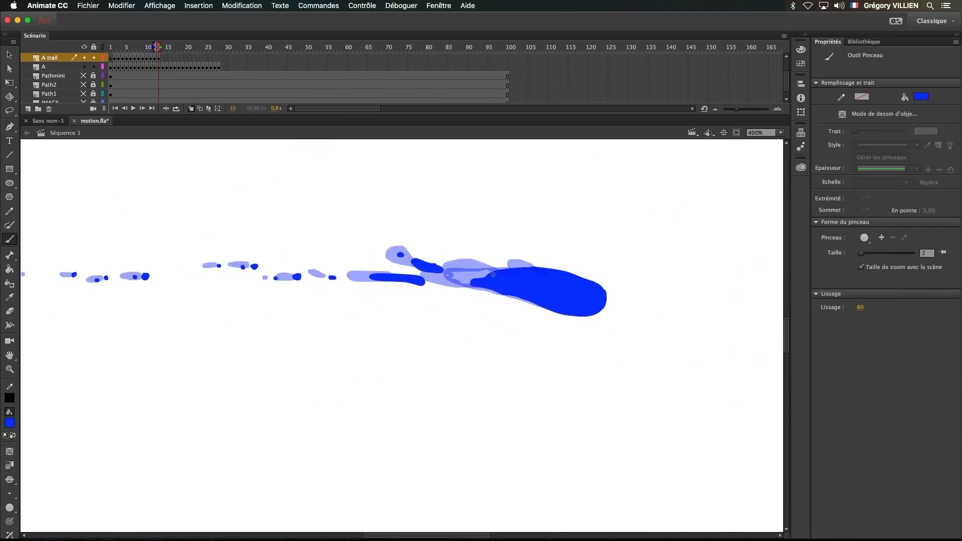
# Step: Erase thin curved highlights into the head of the blue drop on frame 13
pyautogui.press('e')
pyautogui.moveTo(596, 296); pyautogui.dragTo(593, 303)
pyautogui.moveTo(584, 307); pyautogui.dragTo(570, 306)
pyautogui.press('b')
pyautogui.moveTo(320, 301); pyautogui.dragTo(581, 276)
# Step: Add a blank keyframe at frame 14 of A trail and paint its small droplets and streaks behind the blue drop
pyautogui.press('F7')
pyautogui.click(411, 252)
pyautogui.click(527, 242)
pyautogui.click(565, 253)
pyautogui.moveTo(651, 250); pyautogui.dragTo(528, 263)
pyautogui.click(479, 265)
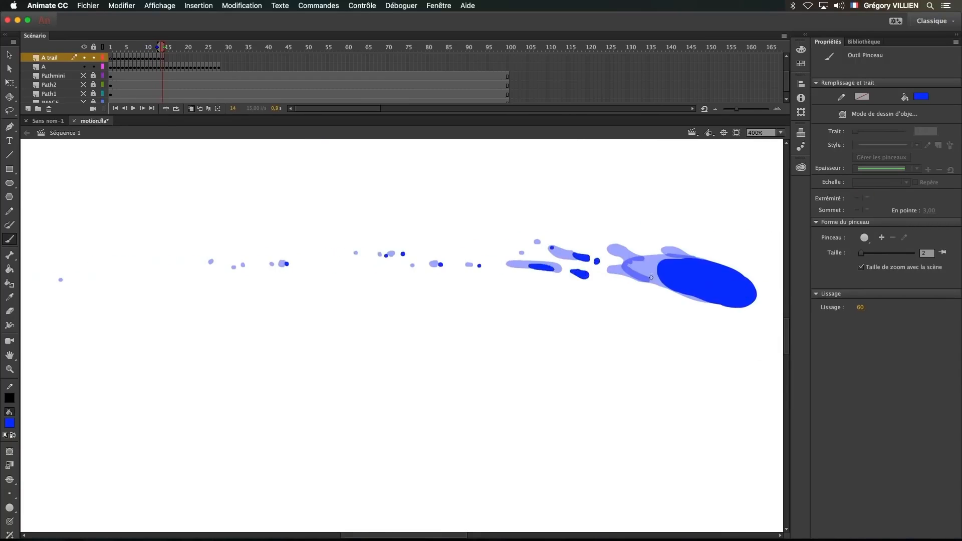
pyautogui.moveTo(652, 277); pyautogui.dragTo(538, 269)
pyautogui.moveTo(502, 241); pyautogui.dragTo(518, 247)
pyautogui.moveTo(507, 263); pyautogui.dragTo(526, 269)
pyautogui.moveTo(558, 244)
pyautogui.mouseDown()
pyautogui.moveTo(569, 247)
pyautogui.moveTo(549, 268)
pyautogui.mouseUp()
pyautogui.moveTo(342, 324); pyautogui.dragTo(532, 333)
# Step: Paint the trail on a new blank keyframe at frame 15 of A trail and erase highlights along the blue drop
pyautogui.press('F7')
pyautogui.moveTo(770, 269); pyautogui.dragTo(471, 233)
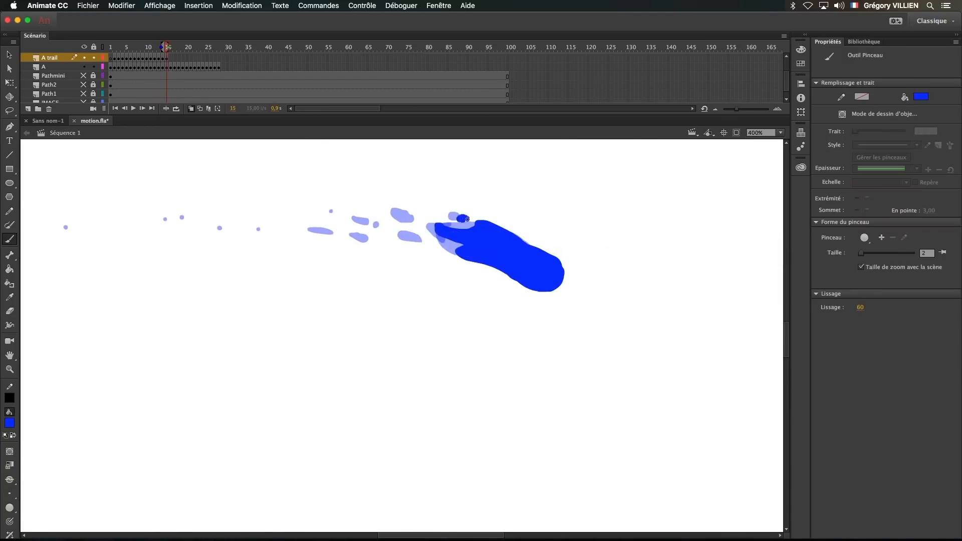
pyautogui.press('e')
pyautogui.moveTo(552, 273); pyautogui.dragTo(540, 277)
pyautogui.moveTo(524, 266); pyautogui.dragTo(503, 263)
pyautogui.moveTo(481, 249); pyautogui.dragTo(457, 244)
pyautogui.press('b')
# Step: Paint the tail streaks on a new blank keyframe at frame 16 of A trail and erase highlights in the bending drop
pyautogui.press('F7')
pyautogui.moveTo(522, 280); pyautogui.dragTo(488, 268)
pyautogui.moveTo(491, 256); pyautogui.dragTo(498, 270)
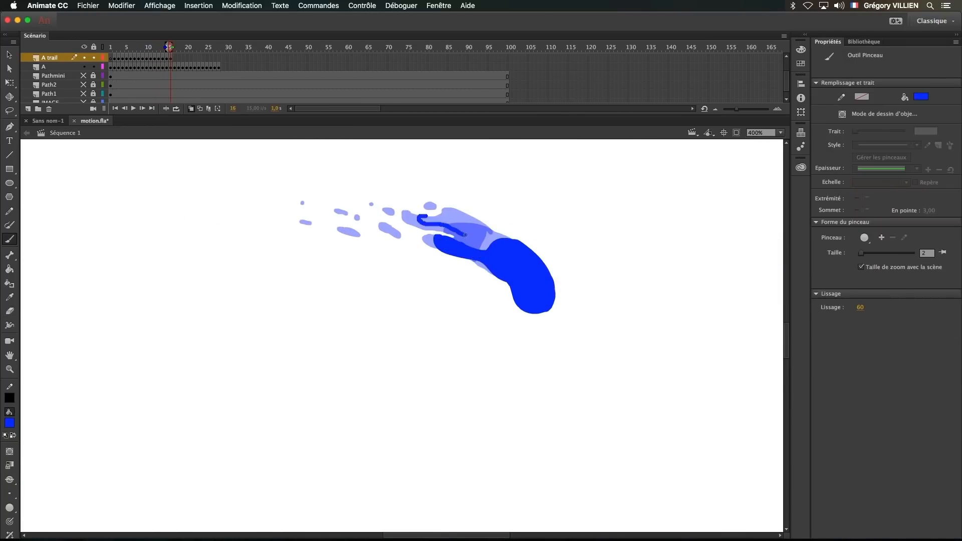
pyautogui.press('e')
pyautogui.moveTo(465, 235)
pyautogui.mouseDown()
pyautogui.moveTo(514, 238)
pyautogui.moveTo(522, 286)
pyautogui.mouseUp()
pyautogui.press('b')
pyautogui.press('e')
# Step: Paint the detached trail streaks on a new blank keyframe at frame 17 of A trail and erase highlights in the drop
pyautogui.press('F7')
pyautogui.press('b')
pyautogui.moveTo(434, 205); pyautogui.dragTo(415, 201)
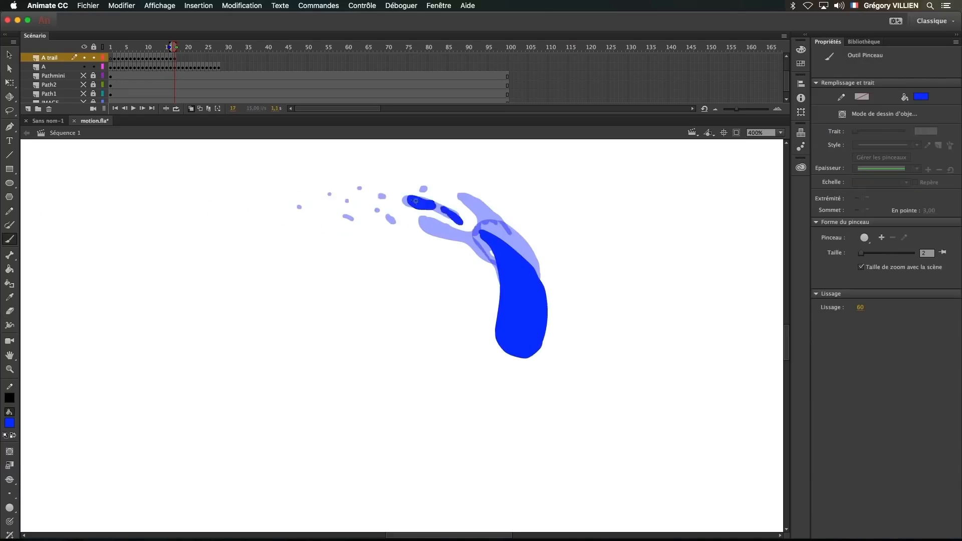
pyautogui.moveTo(481, 202); pyautogui.dragTo(501, 227)
pyautogui.press('e')
pyautogui.moveTo(446, 213)
pyautogui.mouseDown()
pyautogui.moveTo(472, 261)
pyautogui.moveTo(512, 269)
pyautogui.mouseUp()
pyautogui.press('b')
pyautogui.press('e')
# Step: Paint the trail droplets and streaks on a new blank keyframe at frame 18 of A trail and compare them with earlier frames
pyautogui.press('F7')
pyautogui.press('b')
pyautogui.click(449, 173)
pyautogui.press(',')
pyautogui.press('.')
pyautogui.moveTo(497, 197); pyautogui.dragTo(523, 233)
pyautogui.moveTo(524, 244); pyautogui.dragTo(519, 247)
pyautogui.moveTo(500, 340); pyautogui.dragTo(477, 372)
pyautogui.press('e')
pyautogui.press('b')
pyautogui.press(',')
pyautogui.press(',')
pyautogui.press(',')
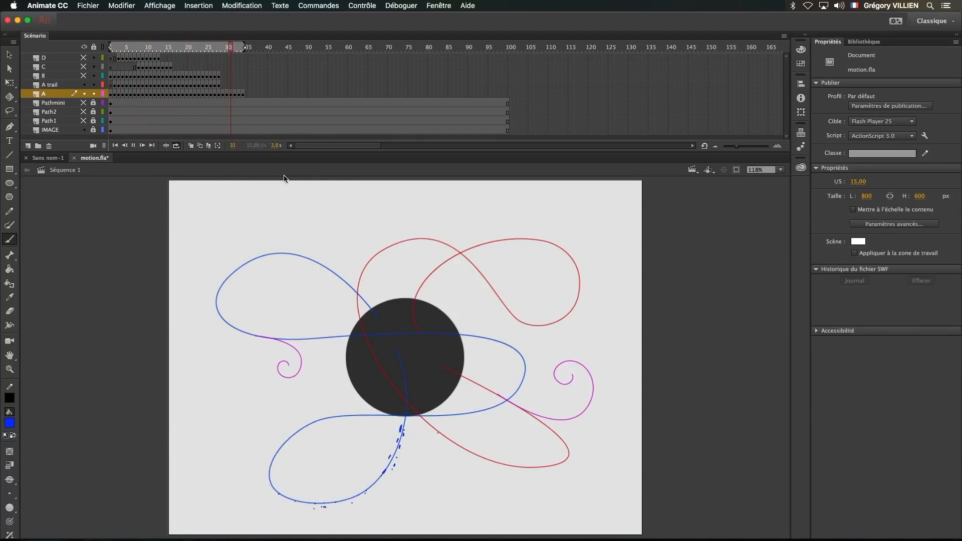
# Step: Hide the IMAGE layer and paint a splash droplet that breaks off the blue trail from frame 16 and shrinks through the following A trail frames
pyautogui.click(85, 130)
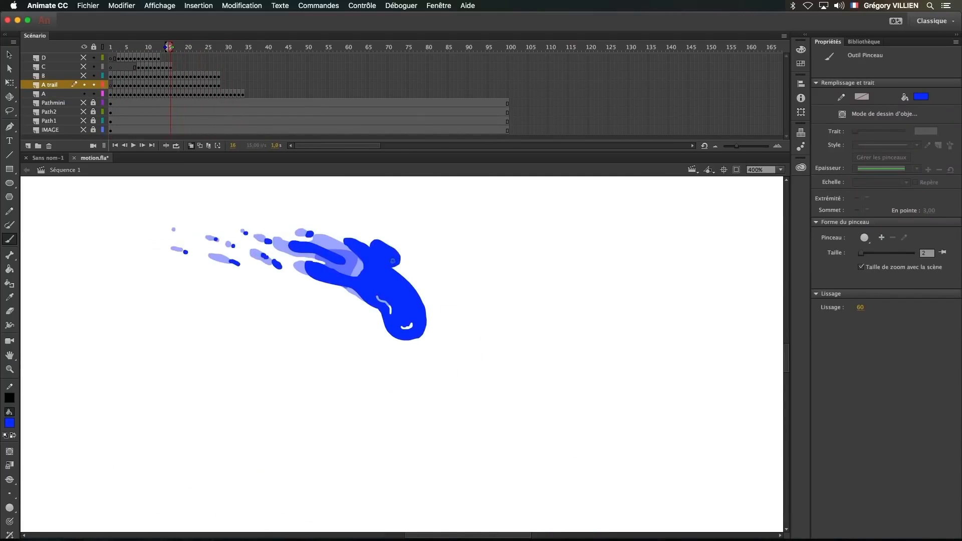
pyautogui.press(',')
pyautogui.press('.')
pyautogui.press('.')
pyautogui.press('.')
pyautogui.moveTo(399, 255); pyautogui.dragTo(485, 287)
pyautogui.press('.')
pyautogui.press('.')
pyautogui.press('.')
pyautogui.press('.')
pyautogui.press('.')
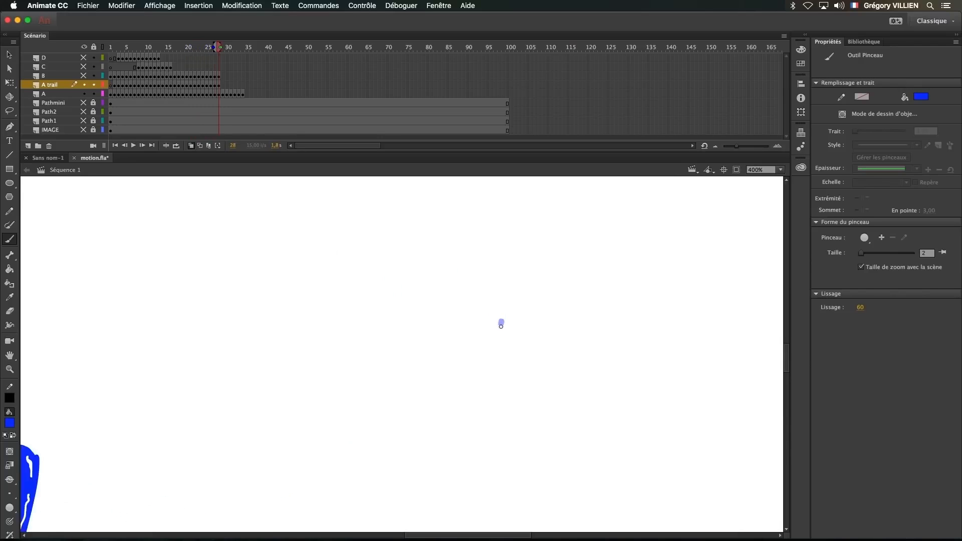
# Step: Return to A trail frame 19 and add a small second droplet behind the splash, continuing it over the next frames
pyautogui.press(',')
pyautogui.press(',')
pyautogui.press(',')
pyautogui.press(',')
pyautogui.press(',')
pyautogui.press(',')
pyautogui.press(',')
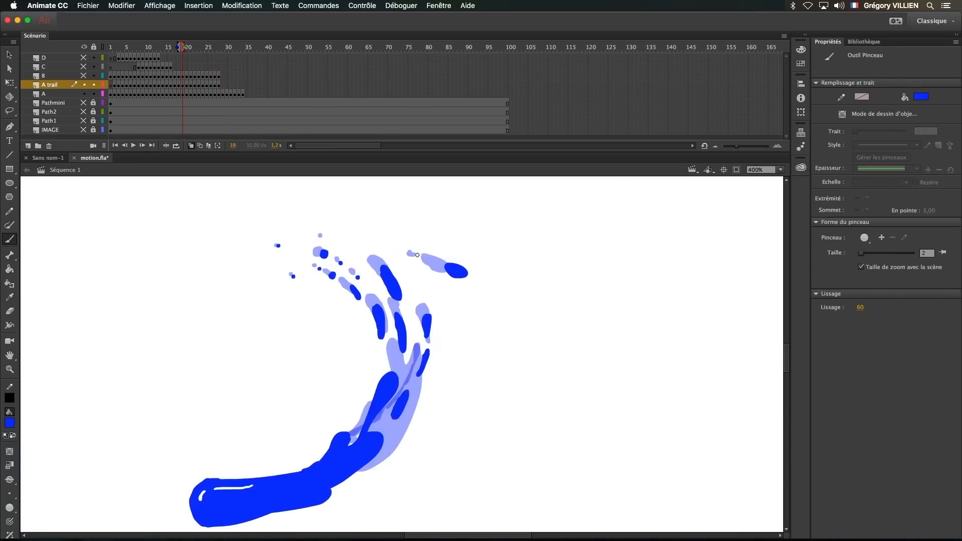
pyautogui.moveTo(425, 258); pyautogui.dragTo(429, 260)
pyautogui.press('.')
pyautogui.press('.')
pyautogui.press('.')
pyautogui.press('.')
# Step: Check the splash droplets frame by frame and add another small dot behind the splash just after frame 20 of A trail
pyautogui.press(',')
pyautogui.press(',')
pyautogui.press(',')
pyautogui.press(',')
pyautogui.press(',')
pyautogui.press(',')
pyautogui.press('.')
pyautogui.press('.')
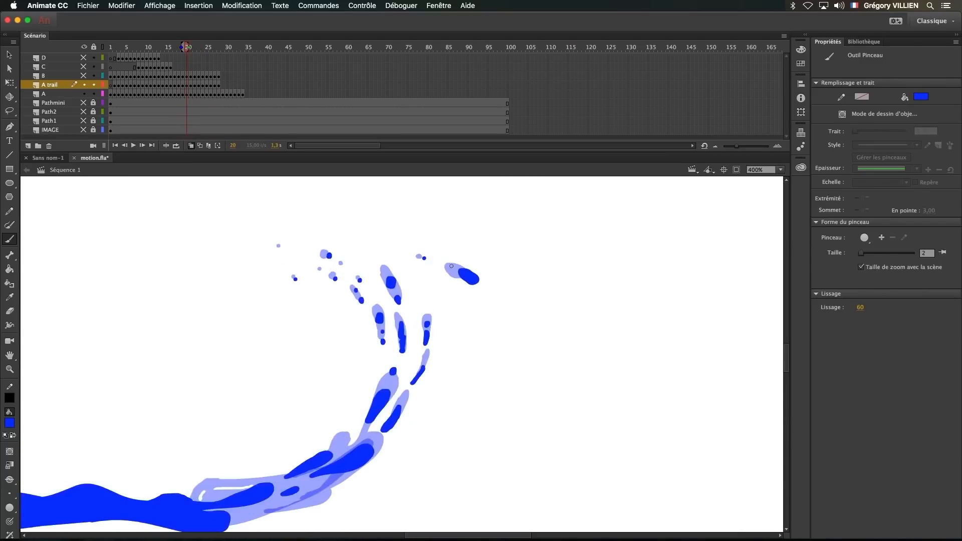
pyautogui.press('.')
pyautogui.click(454, 267)
pyautogui.press('.')
pyautogui.press(',')
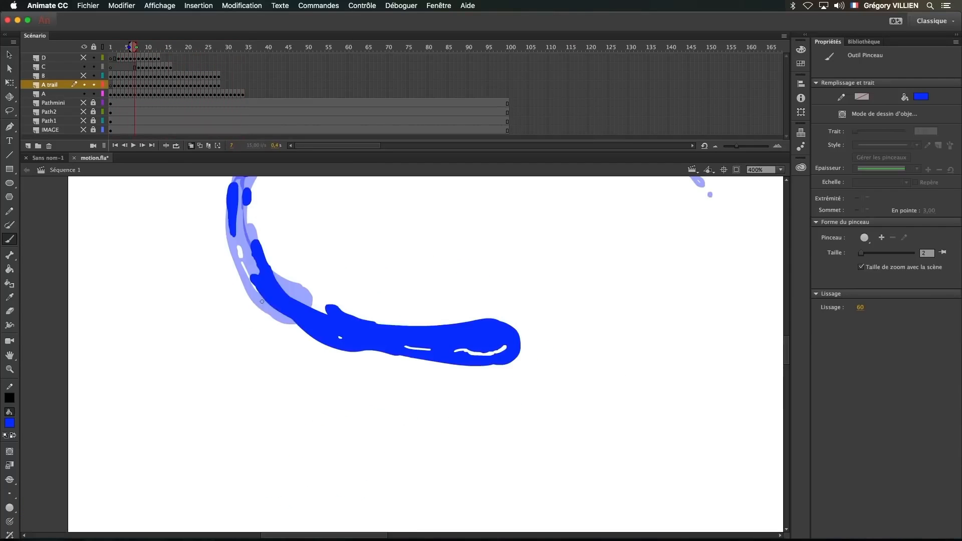
# Step: Paint a small blue splash falling off the trail's lower-left curve across A trail frames 7 to 11 and review it
pyautogui.press('.')
pyautogui.press('.')
pyautogui.press('.')
pyautogui.press('.')
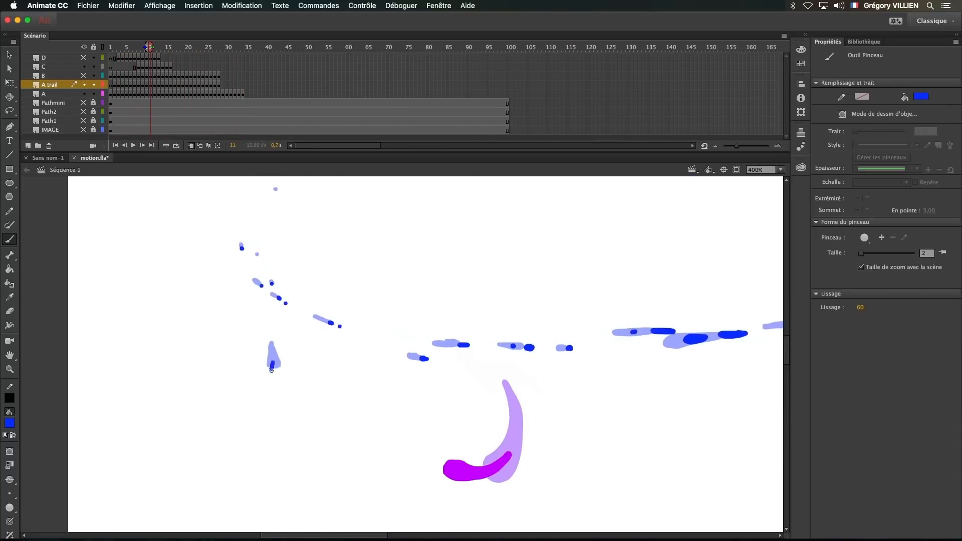
pyautogui.press(',')
pyautogui.press(',')
pyautogui.press(',')
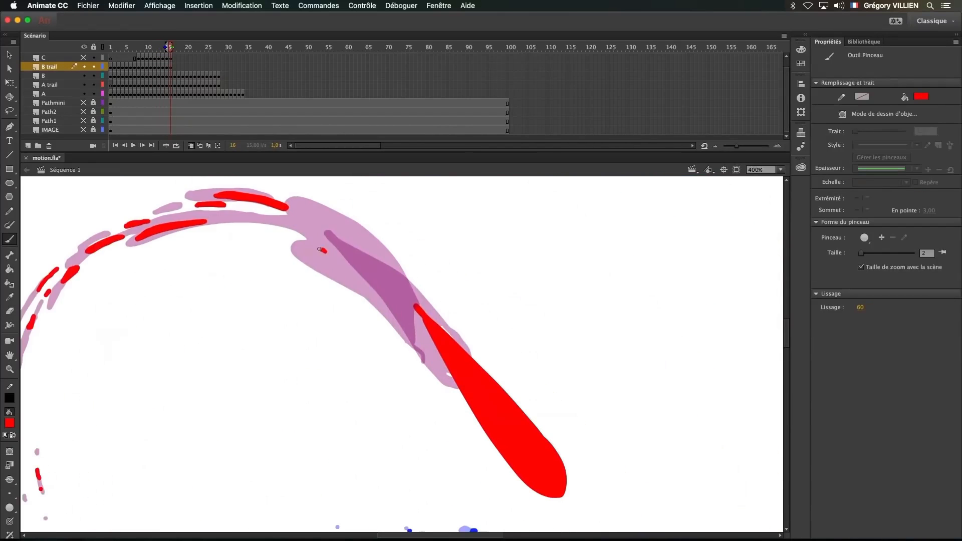
# Step: Paint red trail streaks behind the red drop on frame 17 of layer B
pyautogui.press('e')
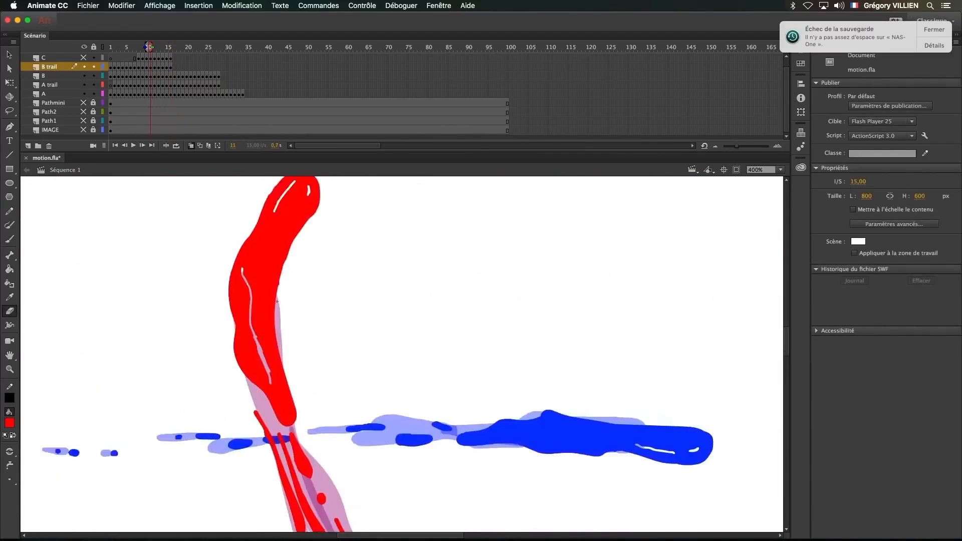
pyautogui.press('b')
pyautogui.press('e')
pyautogui.press('b')
pyautogui.moveTo(410, 225); pyautogui.dragTo(440, 234)
pyautogui.moveTo(351, 230)
pyautogui.mouseDown()
pyautogui.moveTo(378, 246)
pyautogui.moveTo(336, 231)
pyautogui.moveTo(358, 254)
pyautogui.mouseUp()
pyautogui.moveTo(359, 222)
pyautogui.mouseDown()
pyautogui.moveTo(402, 265)
pyautogui.moveTo(396, 286)
pyautogui.moveTo(374, 270)
pyautogui.mouseUp()
pyautogui.moveTo(336, 245); pyautogui.dragTo(384, 282)
pyautogui.moveTo(351, 360); pyautogui.dragTo(351, 325)
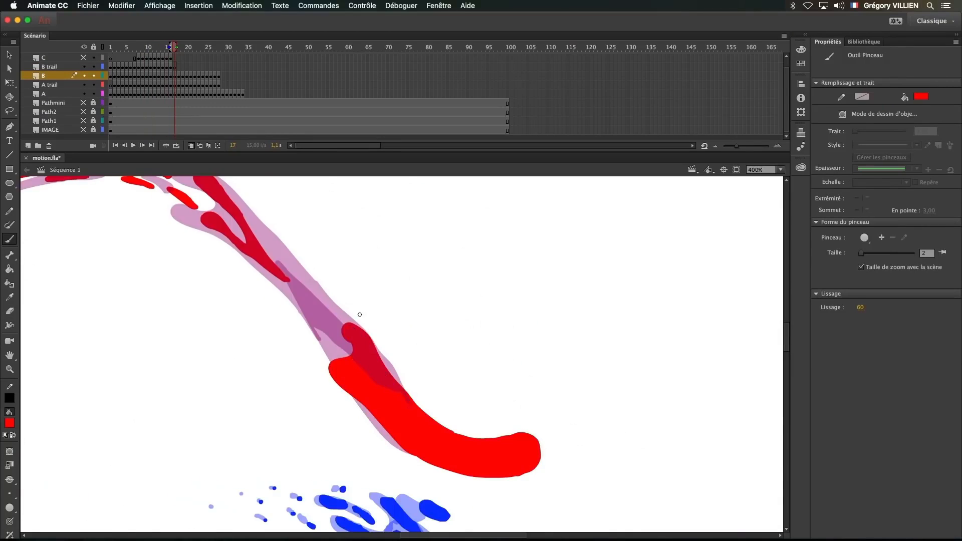
# Step: Outline another red streak beside the drop's tail on layer B's frame 17 and fill it
pyautogui.moveTo(405, 388); pyautogui.dragTo(436, 421)
pyautogui.moveTo(410, 403); pyautogui.dragTo(389, 394)
pyautogui.press('b')
pyautogui.moveTo(303, 289)
pyautogui.mouseDown()
pyautogui.moveTo(375, 412)
pyautogui.moveTo(369, 407)
pyautogui.mouseUp()
pyautogui.press('k')
pyautogui.click(353, 375)
# Step: Erase thin gaps to separate the red streaks from the drop's tail on frame 17
pyautogui.press('e')
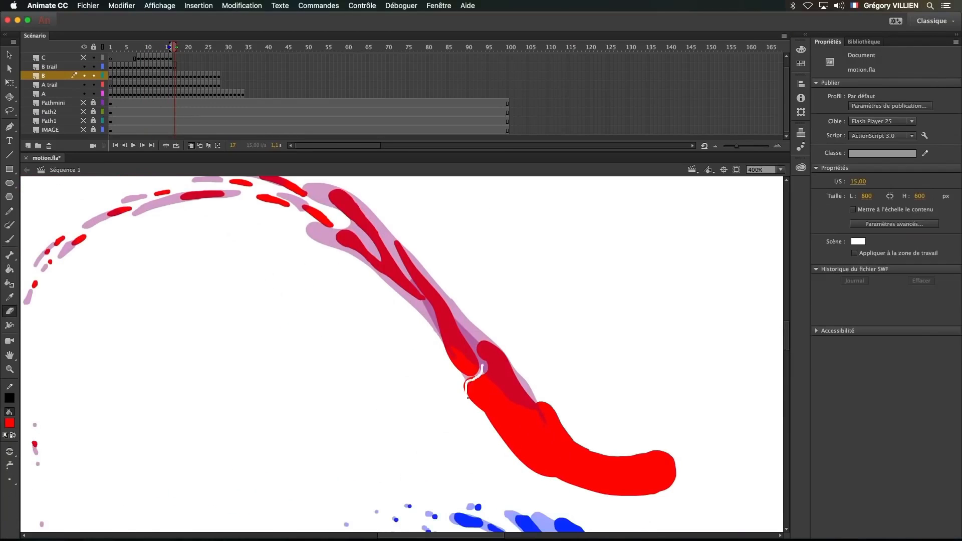
pyautogui.moveTo(470, 385)
pyautogui.mouseDown()
pyautogui.moveTo(479, 363)
pyautogui.moveTo(482, 430)
pyautogui.moveTo(391, 385)
pyautogui.mouseUp()
pyautogui.press('b')
pyautogui.press('e')
pyautogui.moveTo(372, 346); pyautogui.dragTo(397, 387)
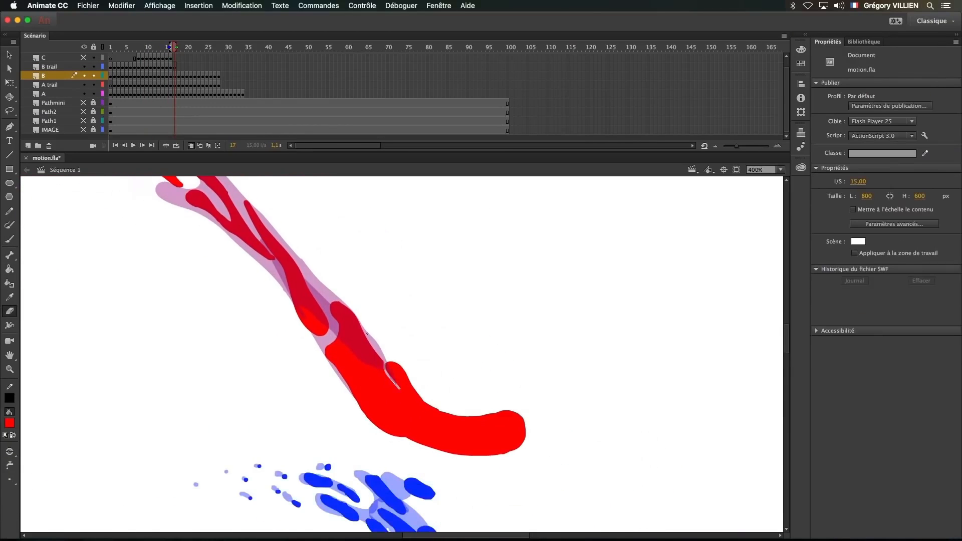
# Step: Delete the cut-off piece beside the red drop's tail and tidy the drop with the Eraser
pyautogui.press('v')
pyautogui.click(378, 359)
pyautogui.press('Delete')
pyautogui.press('e')
pyautogui.moveTo(301, 376); pyautogui.dragTo(657, 391)
# Step: Show the IMAGE guide layer and paint small red trail droplets along the red path on frame 18 of layer B
pyautogui.press('b')
pyautogui.moveTo(300, 261); pyautogui.dragTo(294, 284)
pyautogui.click(311, 378)
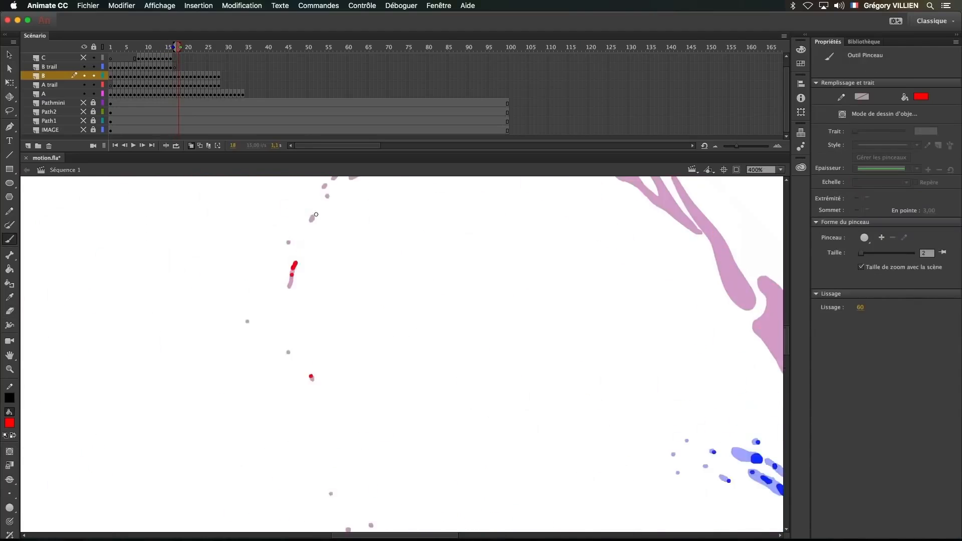
pyautogui.click(84, 130)
pyautogui.moveTo(351, 251)
pyautogui.mouseDown()
pyautogui.moveTo(303, 348)
pyautogui.moveTo(364, 245)
pyautogui.mouseUp()
pyautogui.moveTo(416, 234); pyautogui.dragTo(480, 231)
pyautogui.press('.')
pyautogui.click(516, 240)
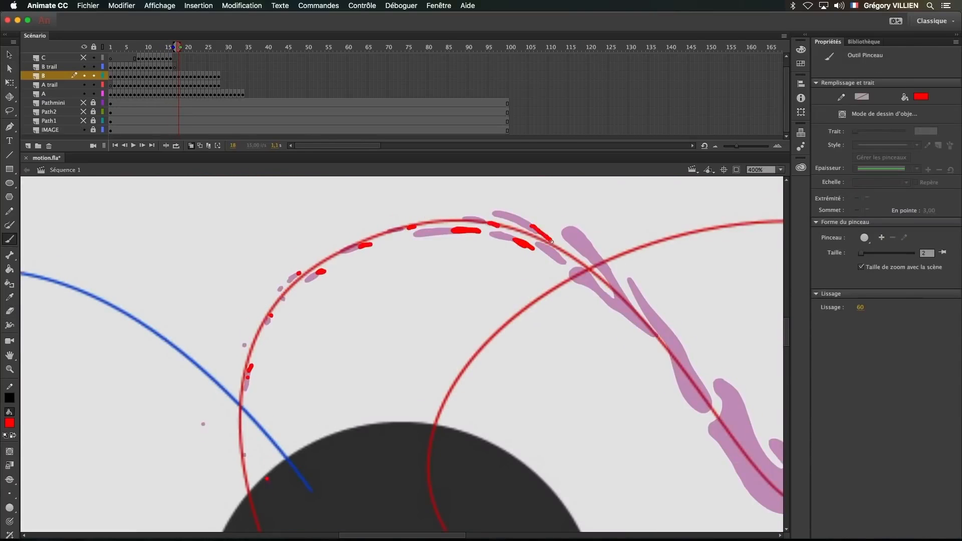
pyautogui.moveTo(556, 259); pyautogui.dragTo(569, 268)
pyautogui.moveTo(592, 261)
pyautogui.mouseDown()
pyautogui.moveTo(519, 262)
pyautogui.moveTo(496, 277)
pyautogui.moveTo(510, 295)
pyautogui.mouseUp()
# Step: Paint the larger red trail streaks along the guide path on layer B and refine the drop with the Brush and Eraser
pyautogui.press('.')
pyautogui.press('e')
pyautogui.press('b')
pyautogui.moveTo(537, 301)
pyautogui.mouseDown()
pyautogui.moveTo(484, 278)
pyautogui.moveTo(449, 236)
pyautogui.mouseUp()
pyautogui.moveTo(435, 212); pyautogui.dragTo(443, 226)
pyautogui.moveTo(474, 263); pyautogui.dragTo(536, 362)
pyautogui.moveTo(497, 245); pyautogui.dragTo(409, 253)
pyautogui.moveTo(437, 321)
pyautogui.mouseDown()
pyautogui.moveTo(450, 341)
pyautogui.moveTo(475, 323)
pyautogui.moveTo(376, 239)
pyautogui.mouseUp()
pyautogui.moveTo(401, 300); pyautogui.dragTo(438, 334)
pyautogui.moveTo(383, 318); pyautogui.dragTo(558, 351)
pyautogui.moveTo(601, 311); pyautogui.dragTo(586, 329)
pyautogui.moveTo(595, 335)
pyautogui.mouseDown()
pyautogui.moveTo(588, 352)
pyautogui.moveTo(561, 359)
pyautogui.mouseUp()
pyautogui.moveTo(368, 193); pyautogui.dragTo(550, 303)
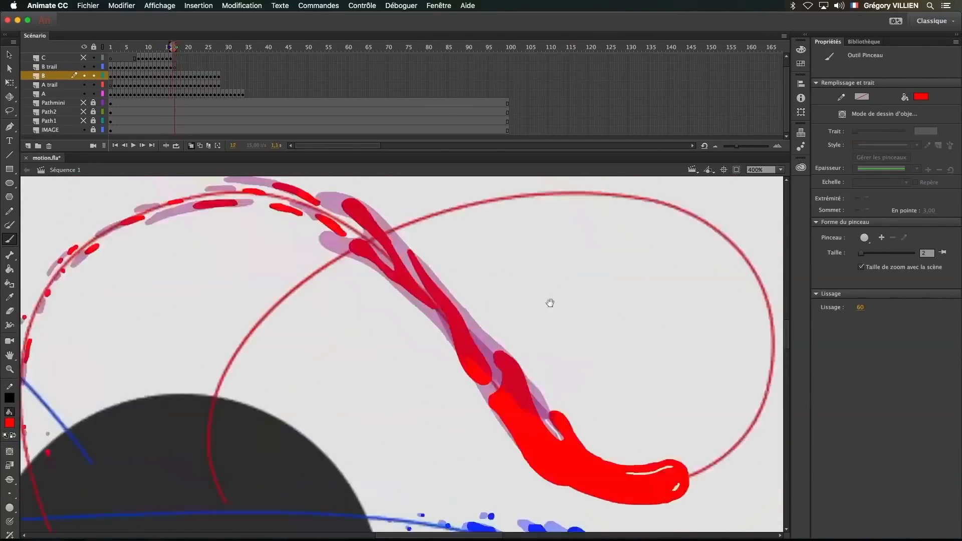
# Step: Paint small red trail droplets along the guide path on frame 19 of layer B
pyautogui.press('.')
pyautogui.press('e')
pyautogui.press('b')
pyautogui.press('.')
pyautogui.press('.')
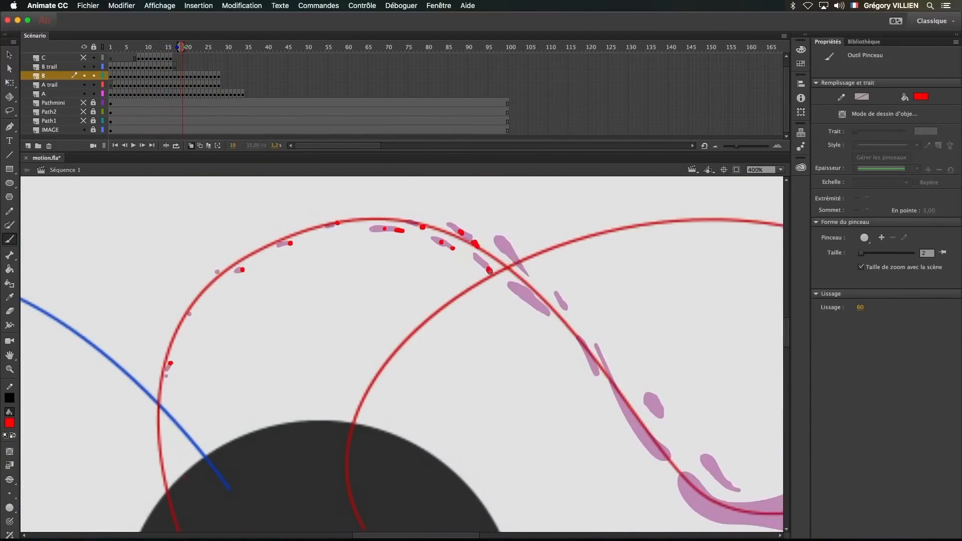
pyautogui.moveTo(521, 270); pyautogui.dragTo(470, 271)
pyautogui.moveTo(470, 259); pyautogui.dragTo(481, 280)
pyautogui.moveTo(484, 301)
pyautogui.mouseDown()
pyautogui.moveTo(509, 322)
pyautogui.moveTo(525, 320)
pyautogui.mouseUp()
pyautogui.moveTo(522, 316)
pyautogui.mouseDown()
pyautogui.moveTo(484, 277)
pyautogui.moveTo(472, 287)
pyautogui.mouseUp()
# Step: Continue the red trail with larger streaks behind the drop on layer B, cleaning their edges with the Eraser
pyautogui.press('e')
pyautogui.press('b')
pyautogui.press('e')
pyautogui.press('b')
pyautogui.moveTo(522, 334)
pyautogui.mouseDown()
pyautogui.moveTo(439, 307)
pyautogui.moveTo(442, 341)
pyautogui.mouseUp()
pyautogui.click(418, 289)
pyautogui.moveTo(551, 409)
pyautogui.mouseDown()
pyautogui.moveTo(441, 372)
pyautogui.moveTo(481, 391)
pyautogui.mouseUp()
pyautogui.moveTo(481, 401); pyautogui.dragTo(434, 352)
# Step: Paint red droplets and streaks down the lower bend of the guide path on frame 20 of layer B
pyautogui.moveTo(384, 351)
pyautogui.mouseDown()
pyautogui.moveTo(498, 334)
pyautogui.moveTo(476, 355)
pyautogui.mouseUp()
pyautogui.moveTo(566, 294); pyautogui.dragTo(505, 350)
pyautogui.moveTo(540, 282); pyautogui.dragTo(503, 388)
pyautogui.moveTo(502, 346); pyautogui.dragTo(527, 373)
pyautogui.moveTo(508, 382); pyautogui.dragTo(489, 399)
pyautogui.moveTo(533, 301); pyautogui.dragTo(518, 333)
pyautogui.press('e')
pyautogui.moveTo(525, 278); pyautogui.dragTo(522, 318)
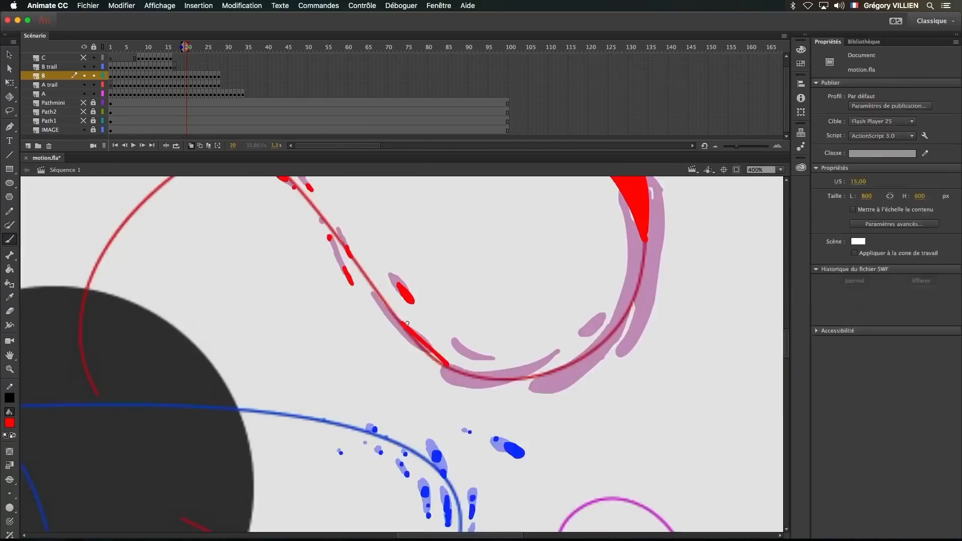
# Step: Fill the red drop's split tail on layer B's frame 21, add thin highlights and paint its trailing streaks
pyautogui.press('.')
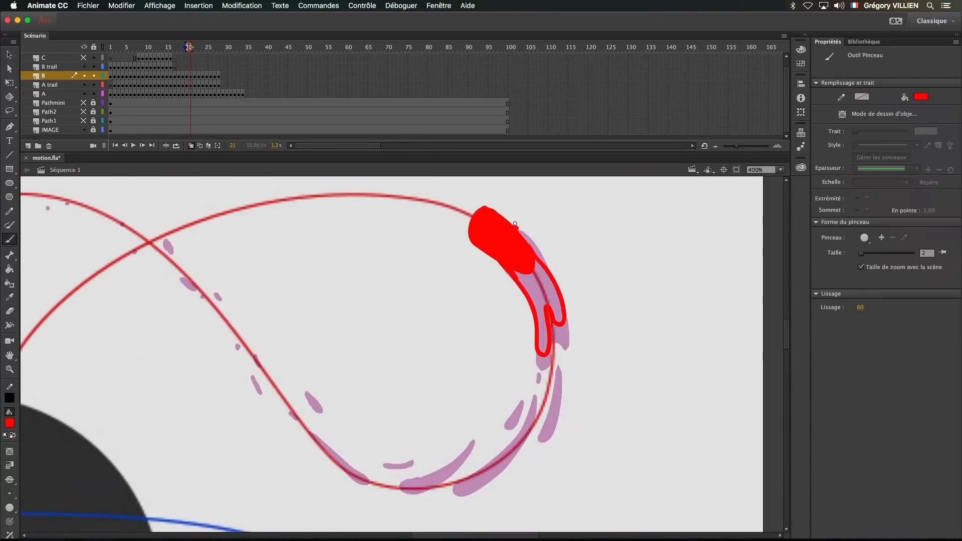
pyautogui.press('e')
pyautogui.press('b')
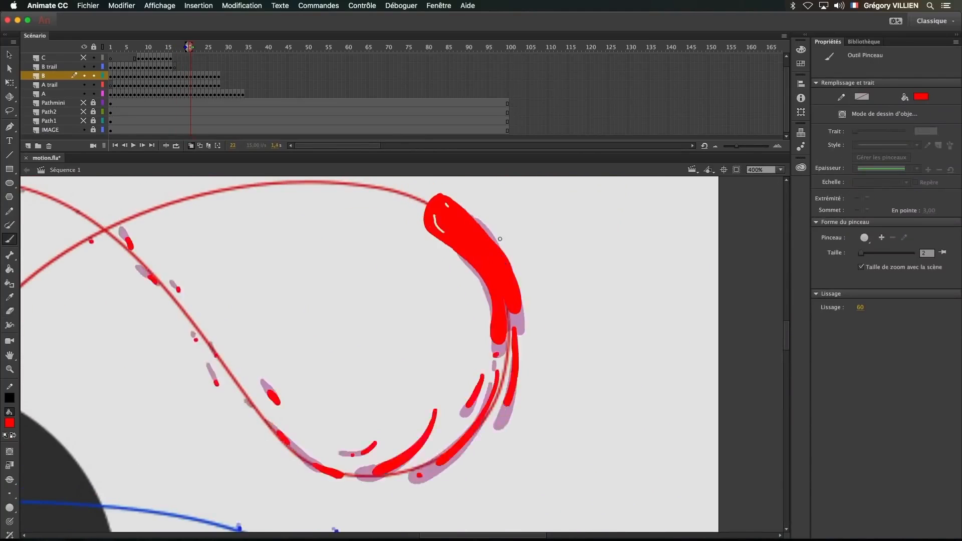
pyautogui.press('.')
pyautogui.press('.')
pyautogui.moveTo(433, 342); pyautogui.dragTo(393, 294)
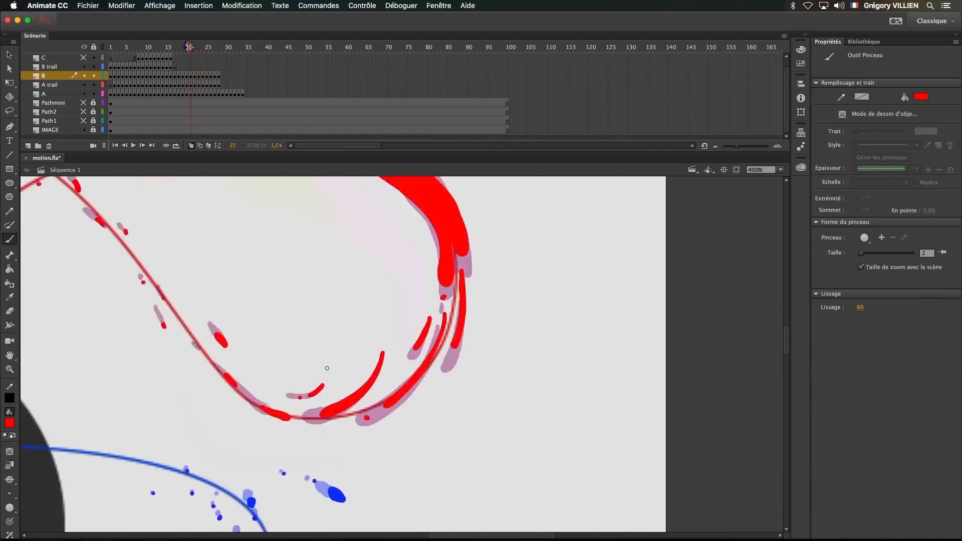
# Step: Paint the red drop with its split tail, streaks and droplets around the loop on frame 24 of layer B
pyautogui.press('.')
pyautogui.moveTo(223, 287); pyautogui.dragTo(331, 319)
pyautogui.moveTo(331, 280); pyautogui.dragTo(279, 294)
pyautogui.moveTo(314, 350); pyautogui.dragTo(419, 288)
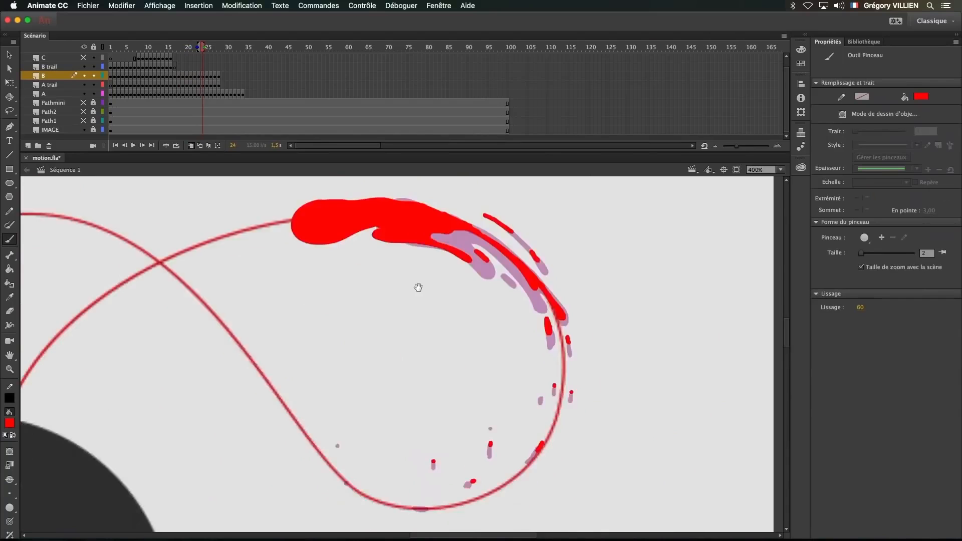
pyautogui.press('.')
pyautogui.moveTo(446, 455)
pyautogui.mouseDown()
pyautogui.moveTo(437, 393)
pyautogui.moveTo(593, 442)
pyautogui.mouseUp()
# Step: Paint the red drop descending the guide curve on frames 26 and 27 of layer B and carve its tail with the Eraser
pyautogui.press('.')
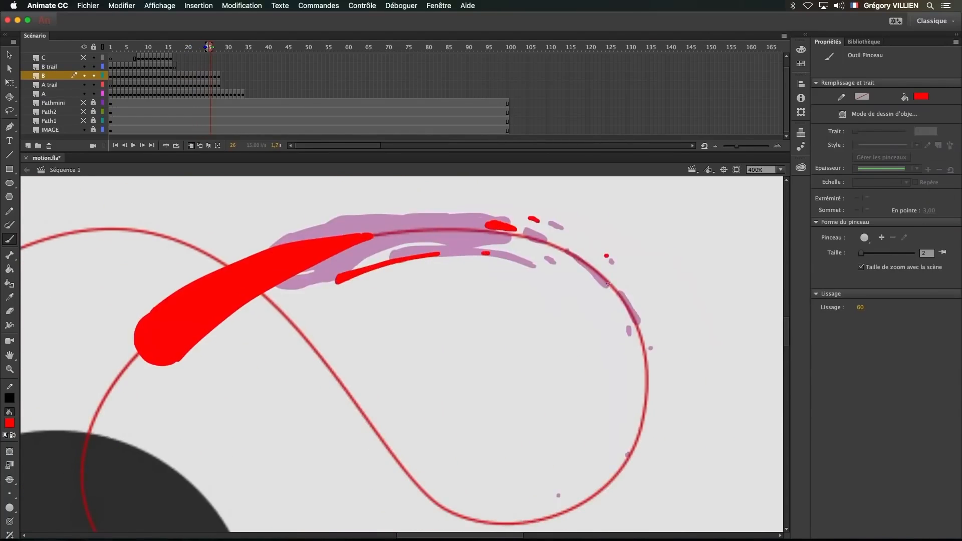
pyautogui.press('.')
pyautogui.moveTo(356, 256); pyautogui.dragTo(380, 248)
pyautogui.press('e')
pyautogui.moveTo(370, 294)
pyautogui.mouseDown()
pyautogui.moveTo(297, 296)
pyautogui.moveTo(431, 255)
pyautogui.mouseUp()
pyautogui.press('.')
pyautogui.moveTo(301, 321); pyautogui.dragTo(266, 365)
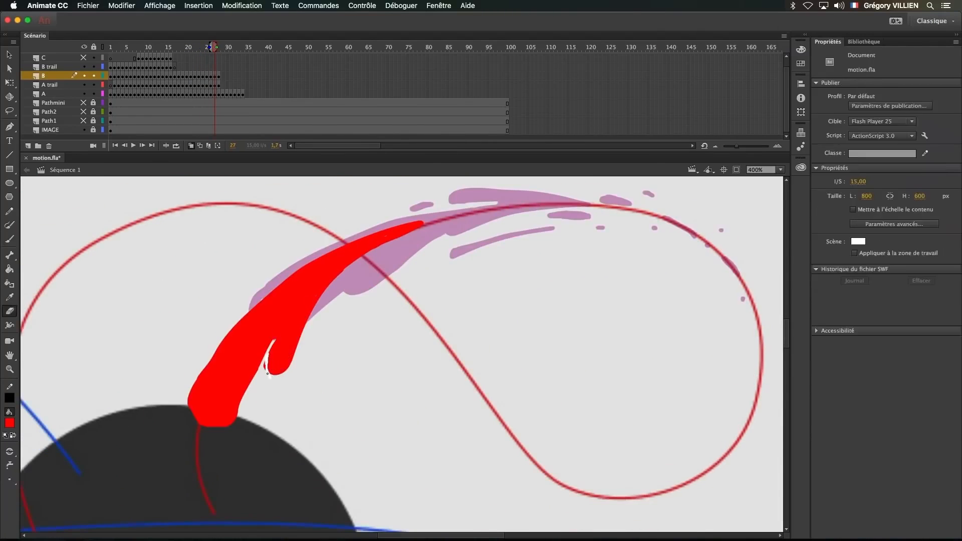
# Step: Paint the trail streaks on layer B's frame 27 and the red streaks flowing into the dark circle on frame 28
pyautogui.press('b')
pyautogui.moveTo(426, 283); pyautogui.dragTo(564, 238)
pyautogui.moveTo(369, 266)
pyautogui.mouseDown()
pyautogui.moveTo(333, 294)
pyautogui.moveTo(320, 397)
pyautogui.moveTo(376, 274)
pyautogui.mouseUp()
pyautogui.press('.')
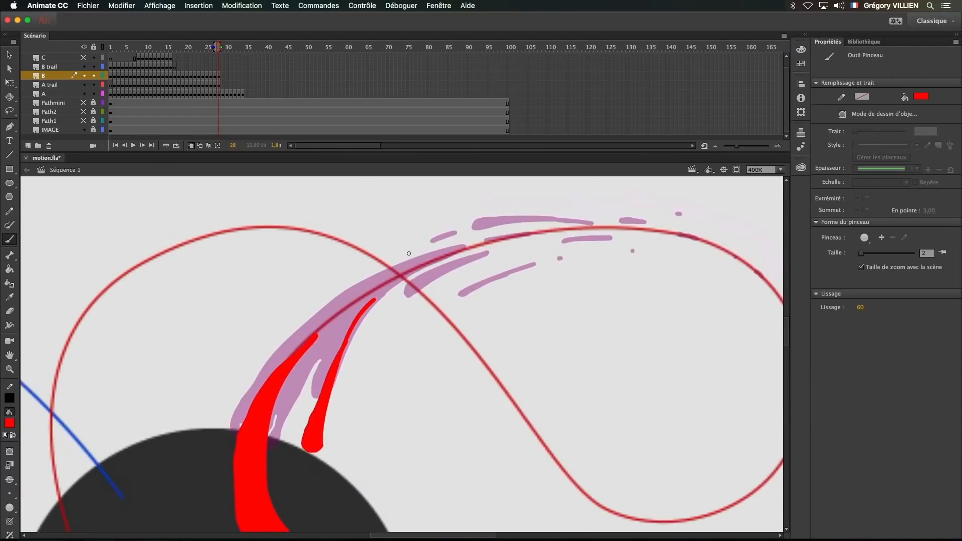
pyautogui.press('e')
pyautogui.moveTo(343, 307)
pyautogui.mouseDown()
pyautogui.moveTo(329, 326)
pyautogui.moveTo(386, 246)
pyautogui.mouseUp()
pyautogui.press('b')
pyautogui.moveTo(340, 273)
pyautogui.mouseDown()
pyautogui.moveTo(310, 315)
pyautogui.moveTo(350, 219)
pyautogui.moveTo(327, 306)
pyautogui.moveTo(355, 305)
pyautogui.moveTo(289, 328)
pyautogui.moveTo(396, 262)
pyautogui.moveTo(283, 325)
pyautogui.mouseUp()
# Step: Fill the outlined shape with the Paint Bucket and insert blank keyframes on the timeline
pyautogui.press('k')
pyautogui.click(307, 329)
pyautogui.press('F7')
pyautogui.press('b')
pyautogui.press(',')
pyautogui.press(',')
pyautogui.press('.')
pyautogui.press('.')
pyautogui.press('F7')
pyautogui.press('F7')
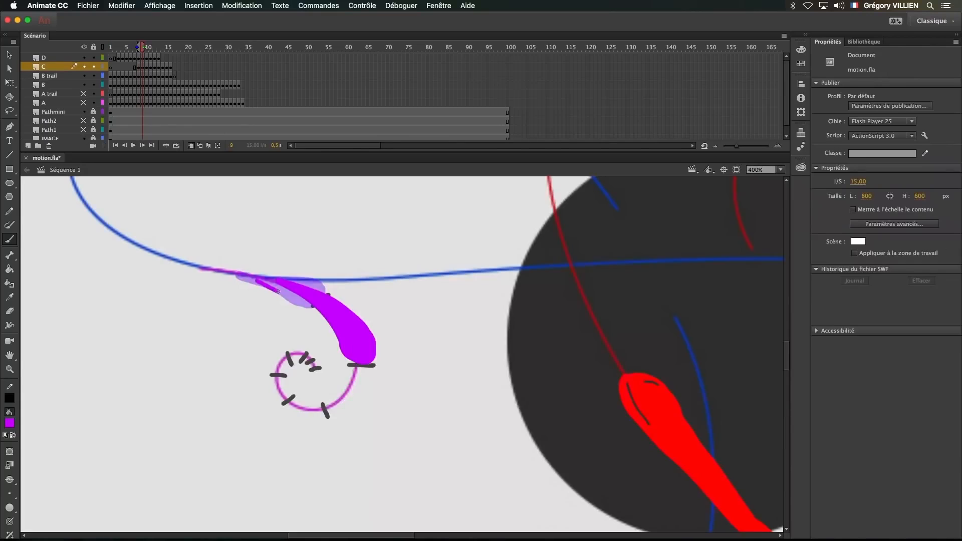
# Step: Paint the small purple trailing streaks beside the spiral path on layer C, up to frame 11
pyautogui.press('.')
pyautogui.moveTo(291, 297); pyautogui.dragTo(304, 316)
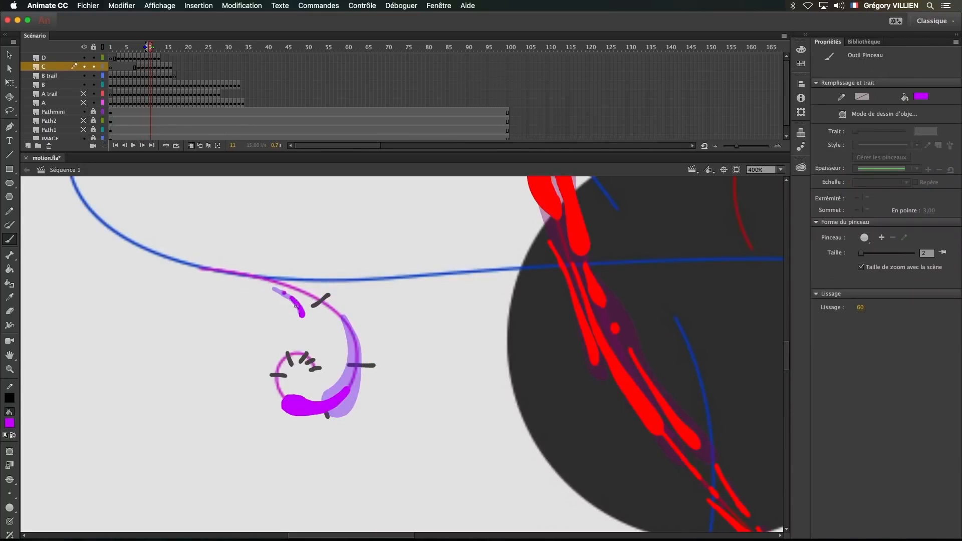
pyautogui.press(',')
pyautogui.press('.')
pyautogui.moveTo(364, 321); pyautogui.dragTo(367, 342)
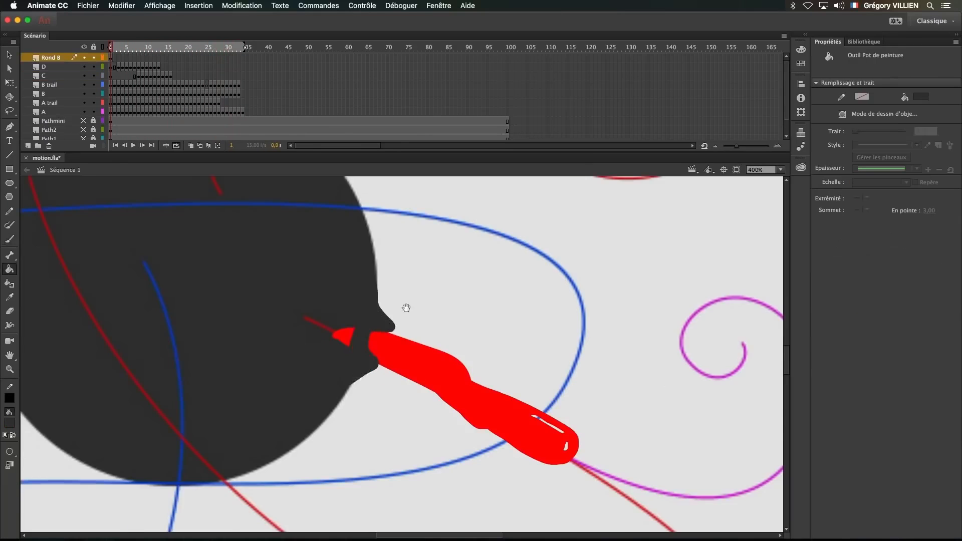
# Step: Fill the dark bulge where the red drop leaves the circle on layer Rond B and insert a blank keyframe
pyautogui.press('b')
pyautogui.press('k')
pyautogui.click(298, 329)
pyautogui.moveTo(291, 310)
pyautogui.mouseDown()
pyautogui.moveTo(276, 346)
pyautogui.moveTo(273, 295)
pyautogui.mouseUp()
pyautogui.press('F7')
pyautogui.press('b')
# Step: Outline and fill the dark splash bulges and detached droplets beside the circle on Rond B's frames leading up to frame 5
pyautogui.moveTo(277, 283)
pyautogui.mouseDown()
pyautogui.moveTo(300, 269)
pyautogui.moveTo(267, 304)
pyautogui.moveTo(275, 259)
pyautogui.mouseUp()
pyautogui.press('k')
pyautogui.click(291, 263)
pyautogui.press('b')
pyautogui.moveTo(291, 306); pyautogui.dragTo(300, 314)
pyautogui.moveTo(298, 264); pyautogui.dragTo(319, 267)
pyautogui.press('.')
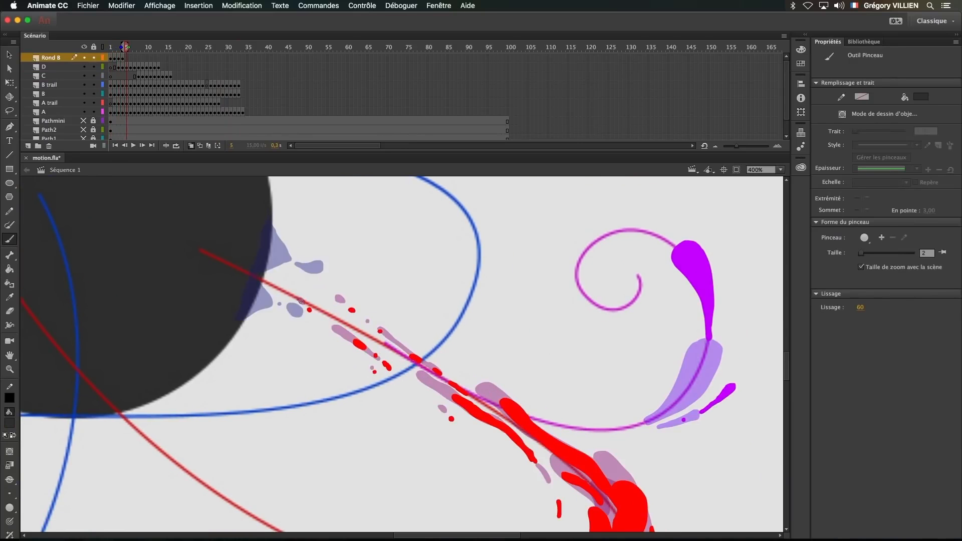
# Step: Paint the receding dark bulges and small droplets at the circle's edge on Rond B's frames through frame 9
pyautogui.press('.')
pyautogui.press('.')
pyautogui.press('.')
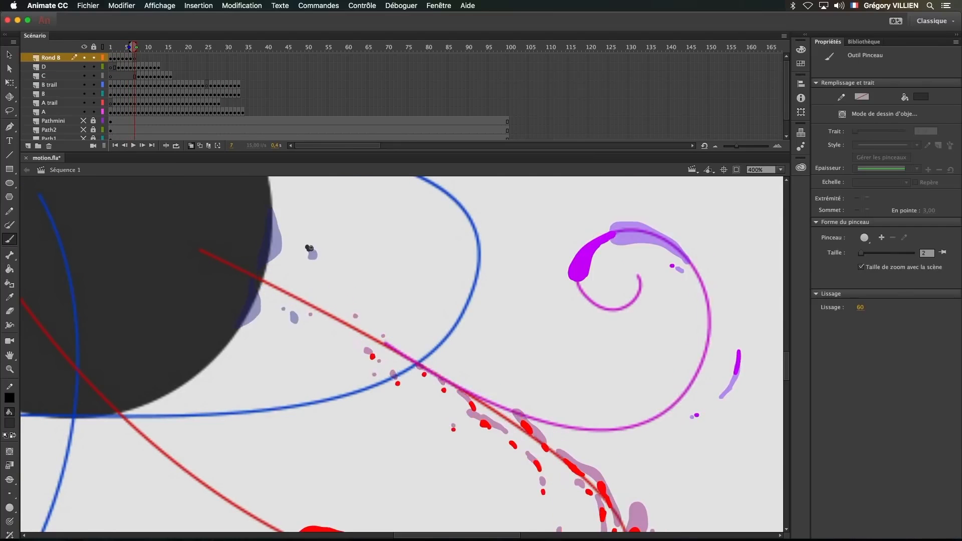
pyautogui.press('.')
pyautogui.press('.')
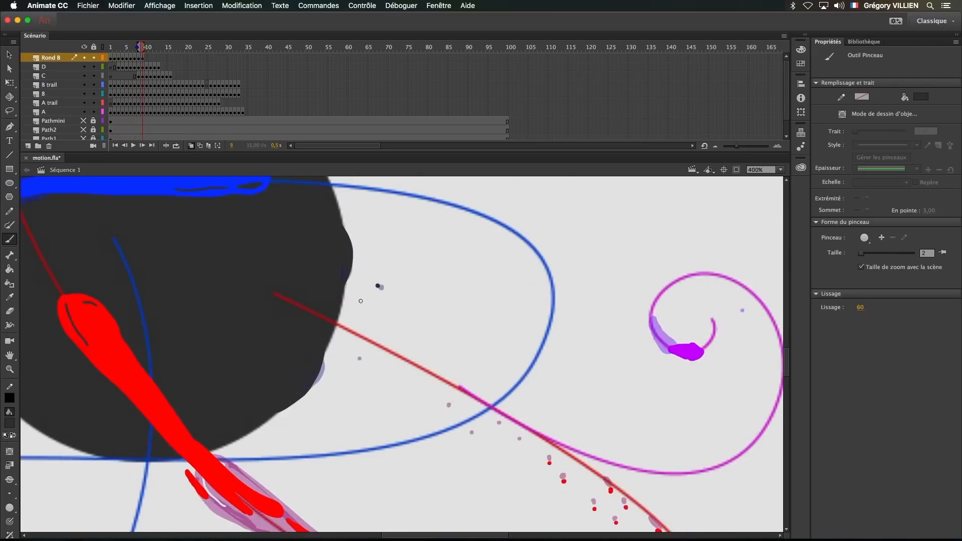
pyautogui.press('.')
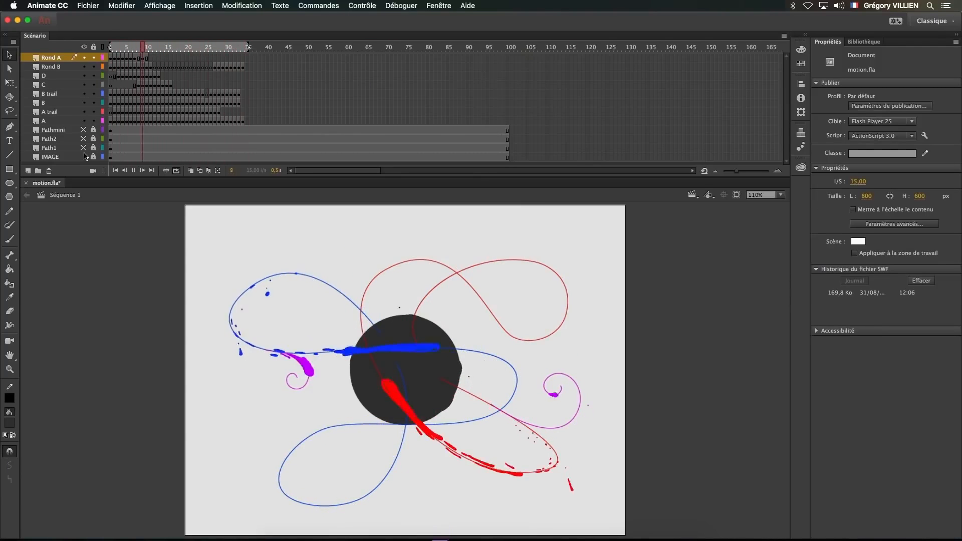
# Step: Start exporting the animation with only the blue drop layers visible, choosing PNG sequence as the file format
pyautogui.click(89, 6)
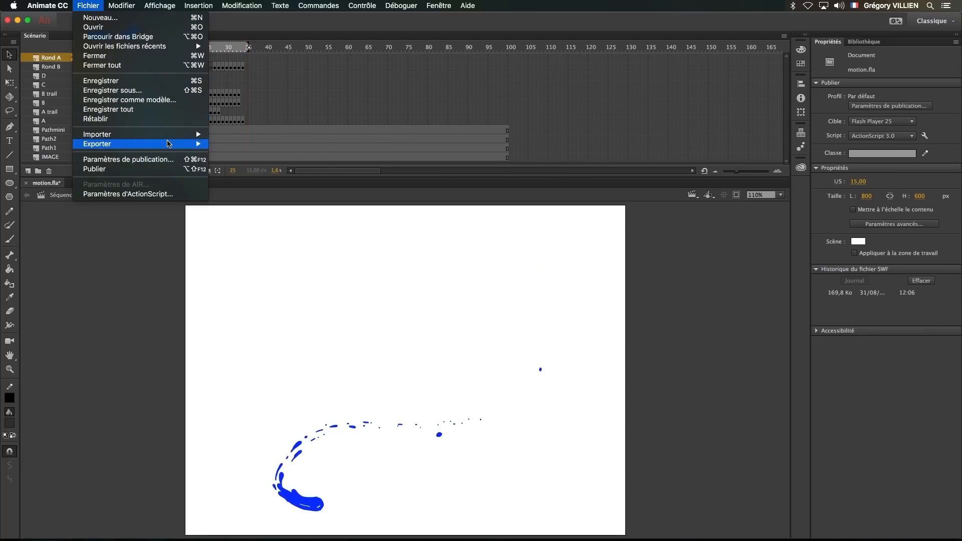
pyautogui.moveTo(184, 145)
pyautogui.click(267, 164)
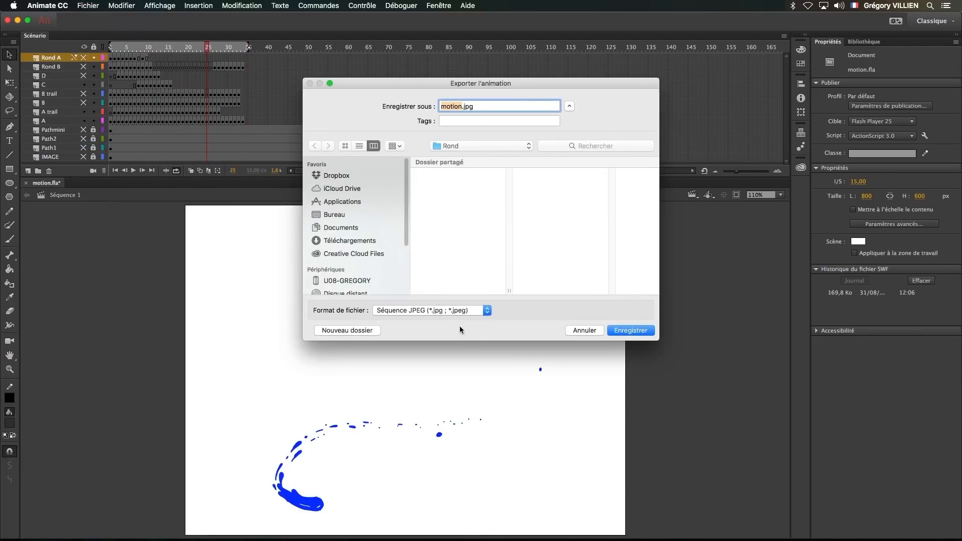
pyautogui.click(453, 311)
pyautogui.click(435, 329)
pyautogui.press('Return')
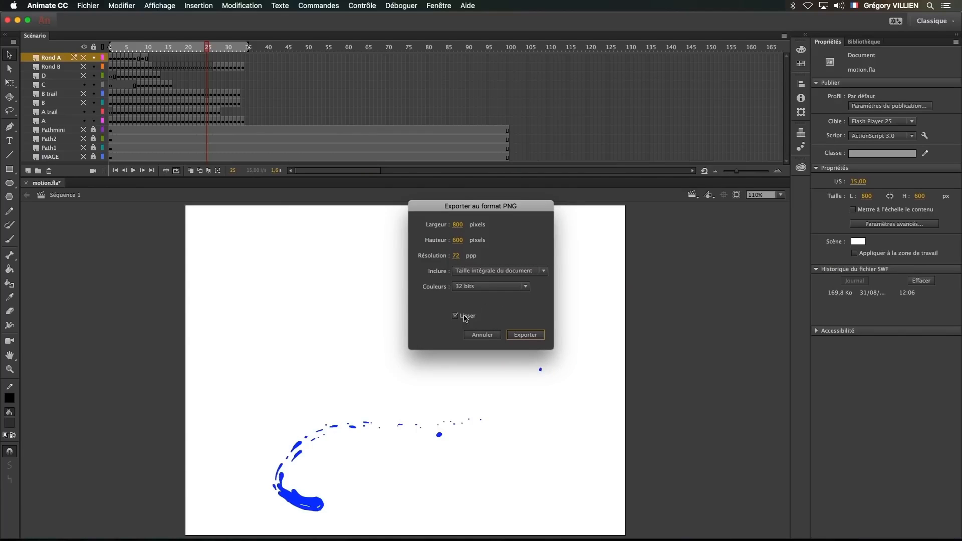
# Step: Export the PNG sequence at full document size with 32-bit colours and smoothing
pyautogui.click(519, 273)
pyautogui.click(425, 295)
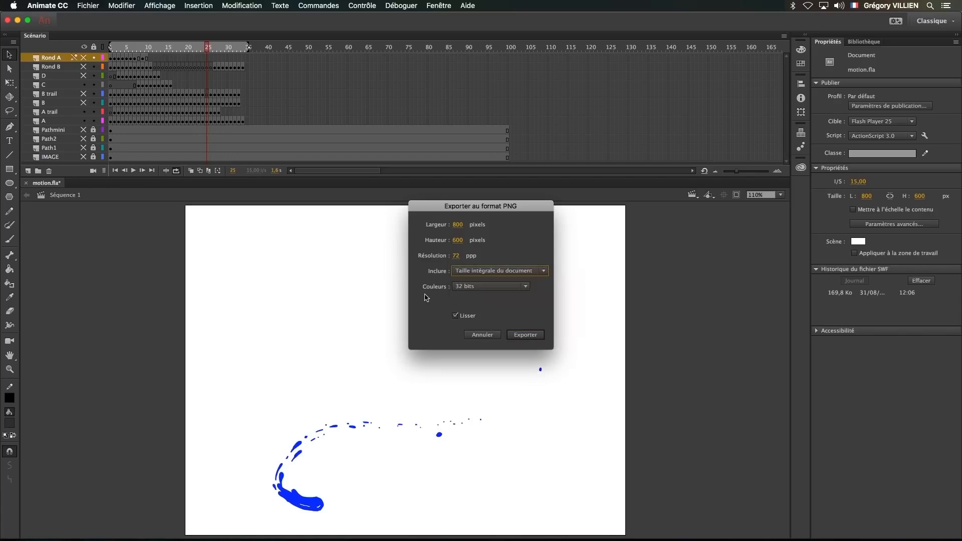
pyautogui.click(490, 290)
pyautogui.click(431, 305)
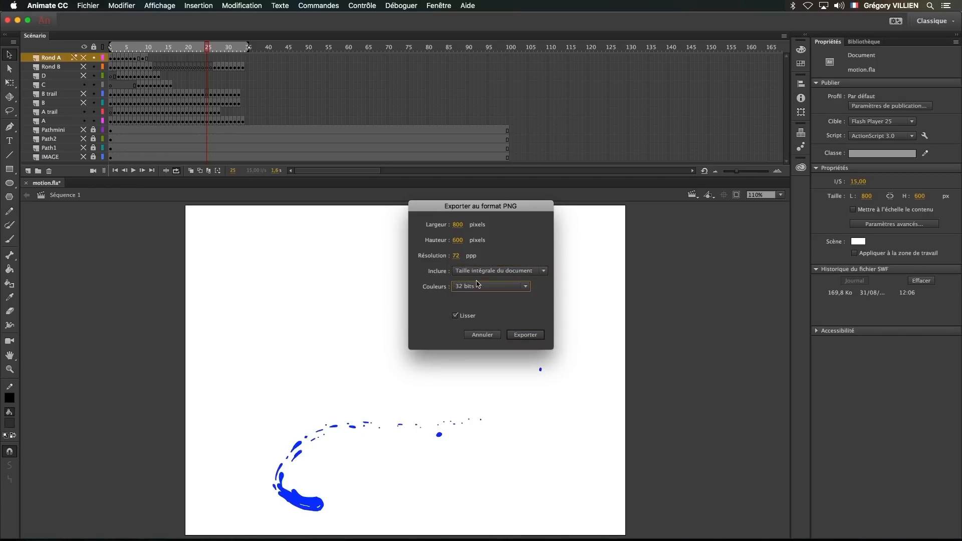
pyautogui.click(527, 334)
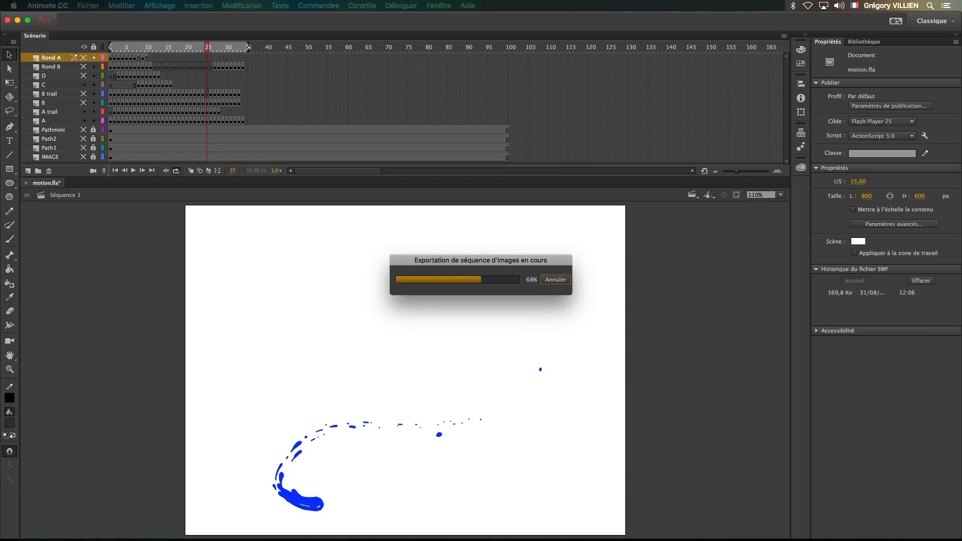
pyautogui.moveTo(477, 135); pyautogui.dragTo(319, 106)
pyautogui.press('space')
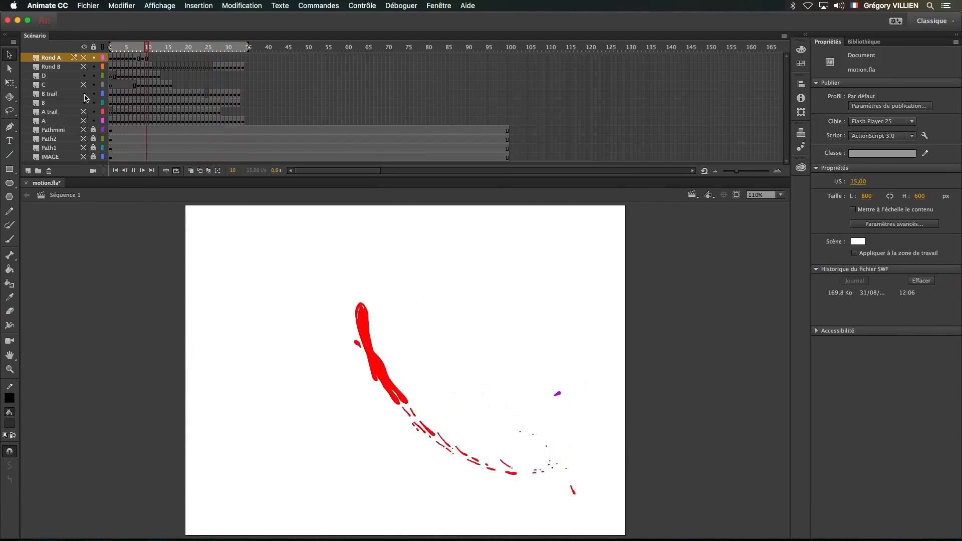
# Step: Export the visible B, B trail and D layers as a PNG sequence, and the Rond A and Rond B layers as another
pyautogui.click(88, 6)
pyautogui.moveTo(97, 144)
pyautogui.click(272, 162)
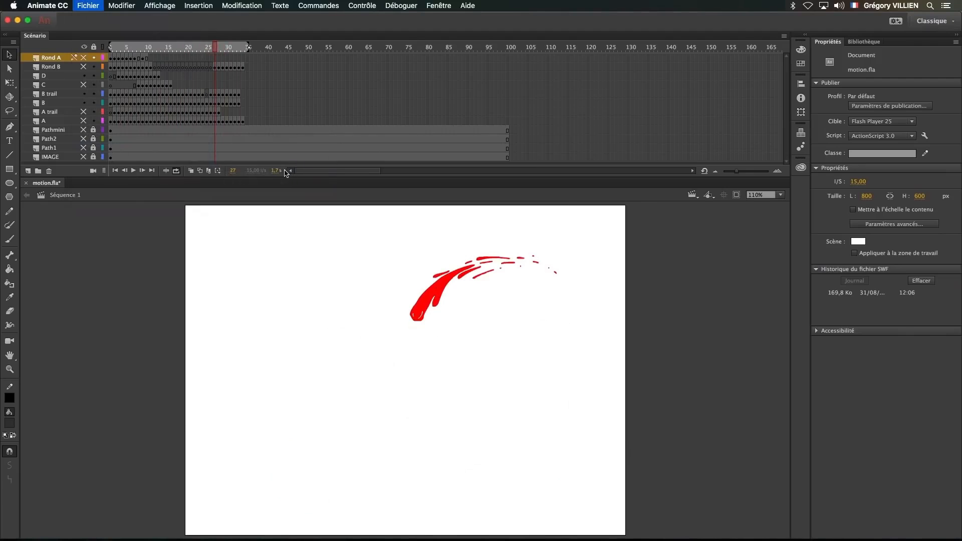
pyautogui.press('Return')
pyautogui.press('Return')
pyautogui.keyDown('alt'); pyautogui.click(84, 57); pyautogui.keyUp('alt')
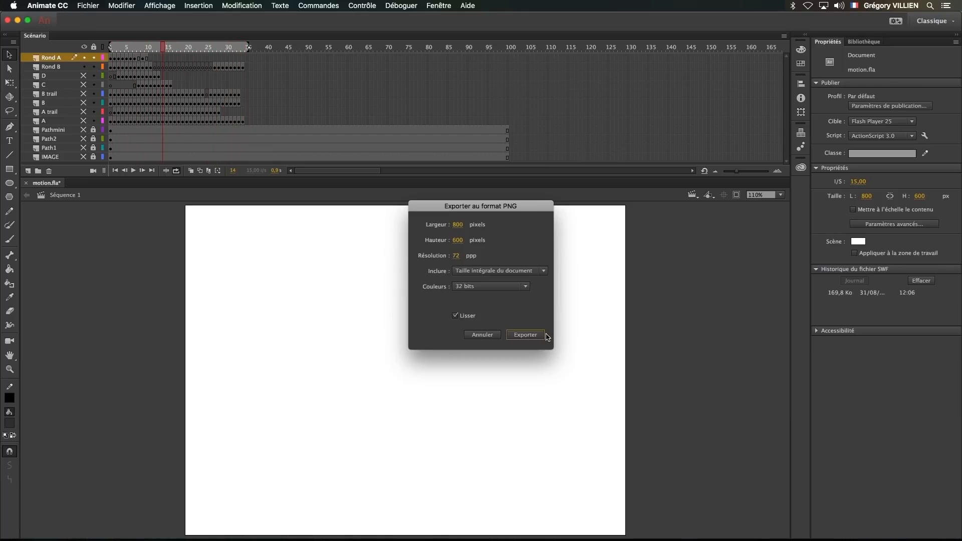
pyautogui.click(526, 335)
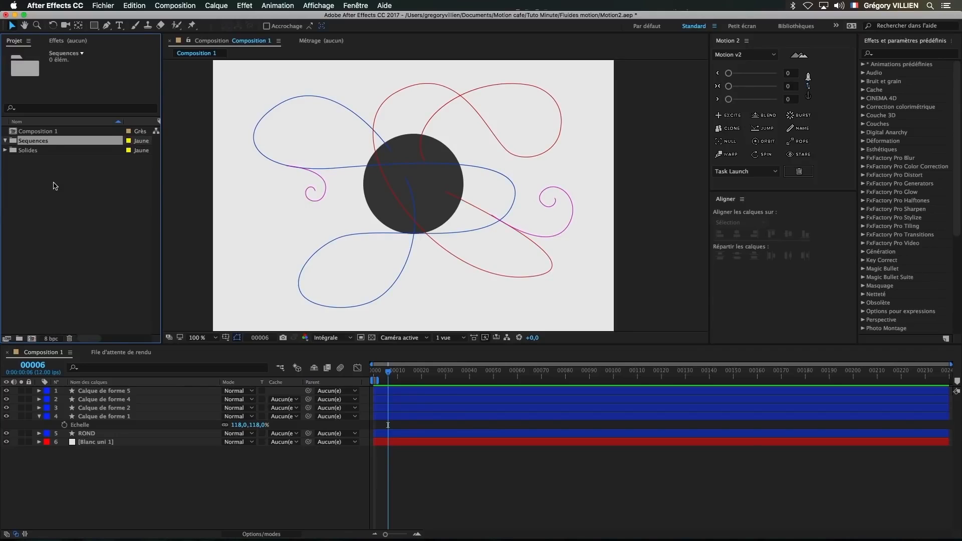
# Step: Switch to After Effects and import the Rond images as a PNG sequence into the Sequences folder
pyautogui.doubleClick(55, 186)
pyautogui.click(381, 98)
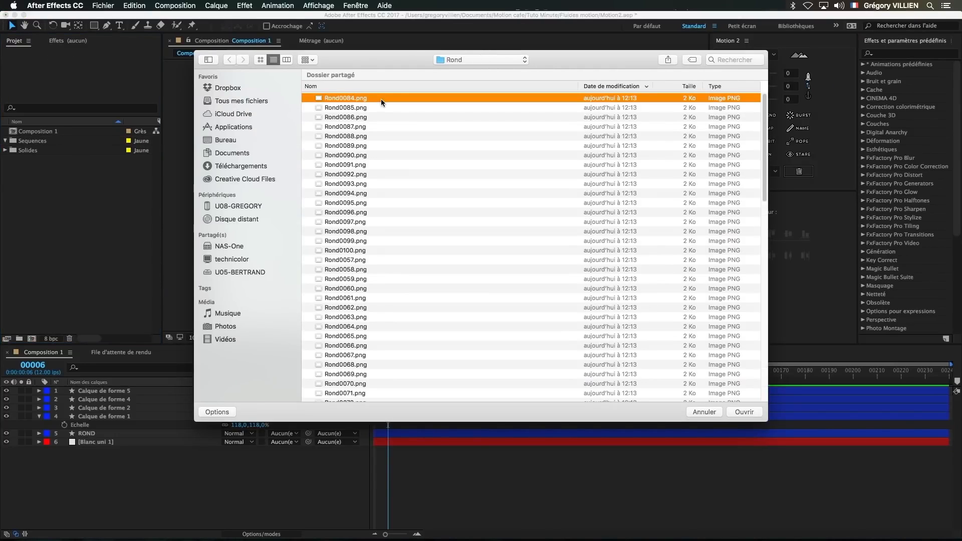
pyautogui.click(218, 412)
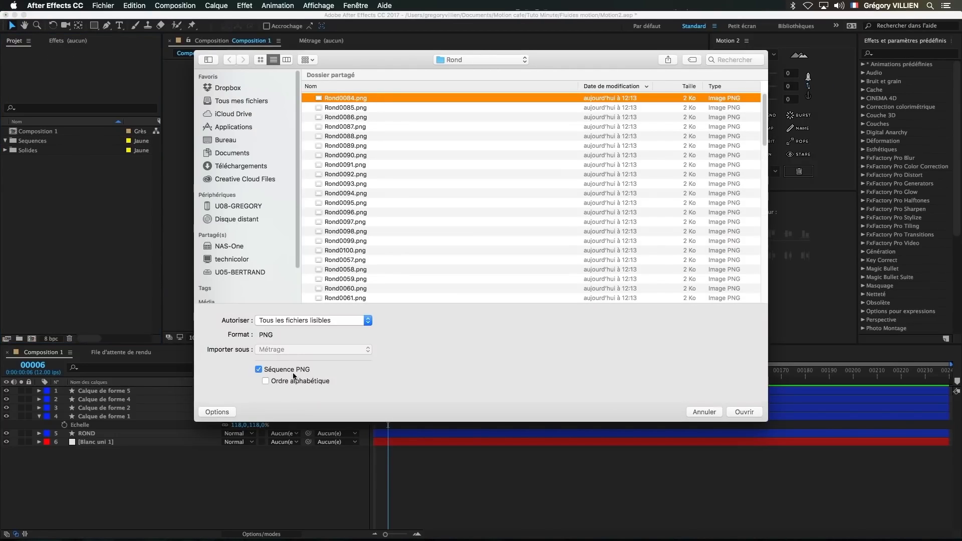
pyautogui.press('Return')
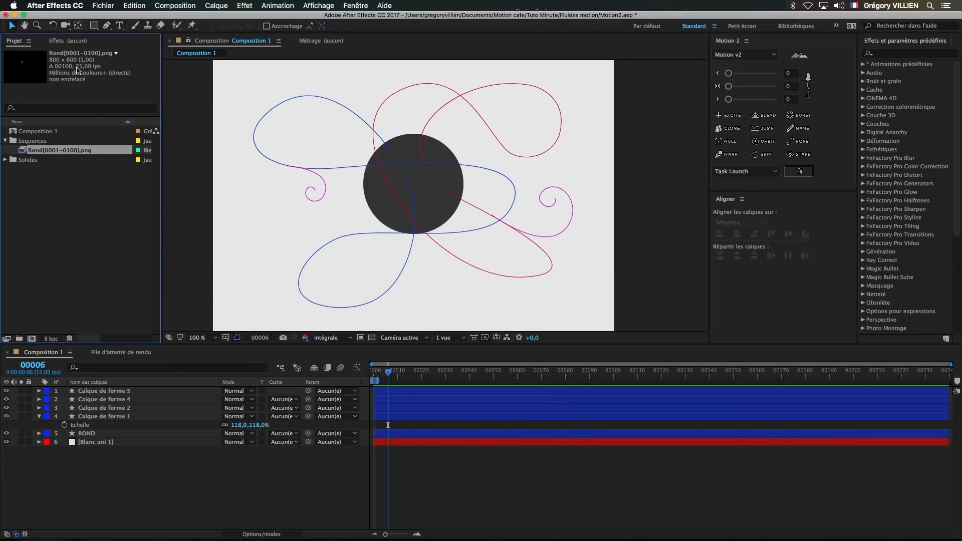
# Step: Interpret the imported Rond sequence's footage to conform to 15 frames per second
pyautogui.rightClick(87, 154)
pyautogui.moveTo(159, 217)
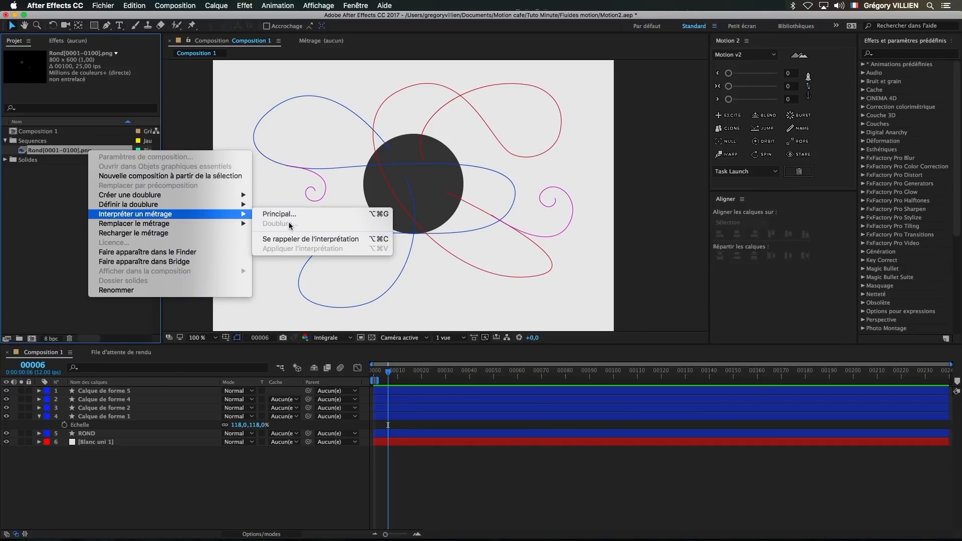
pyautogui.click(319, 216)
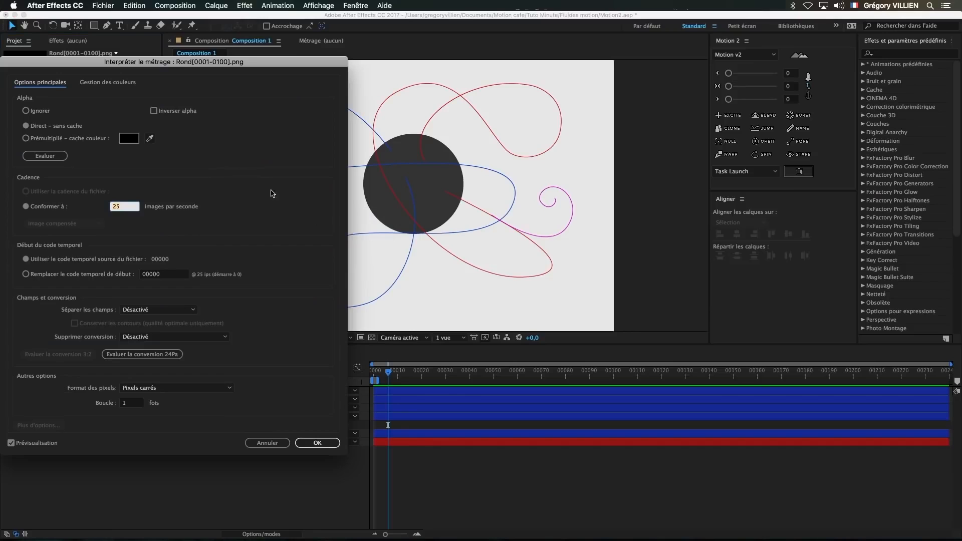
pyautogui.press('Return')
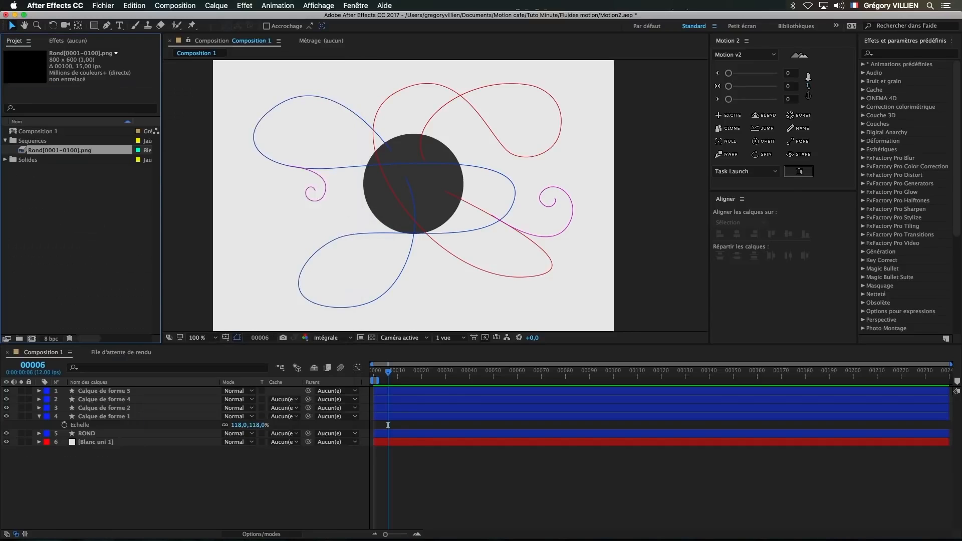
# Step: Import the A and B images as PNG sequences into the Sequences folder
pyautogui.click(44, 143)
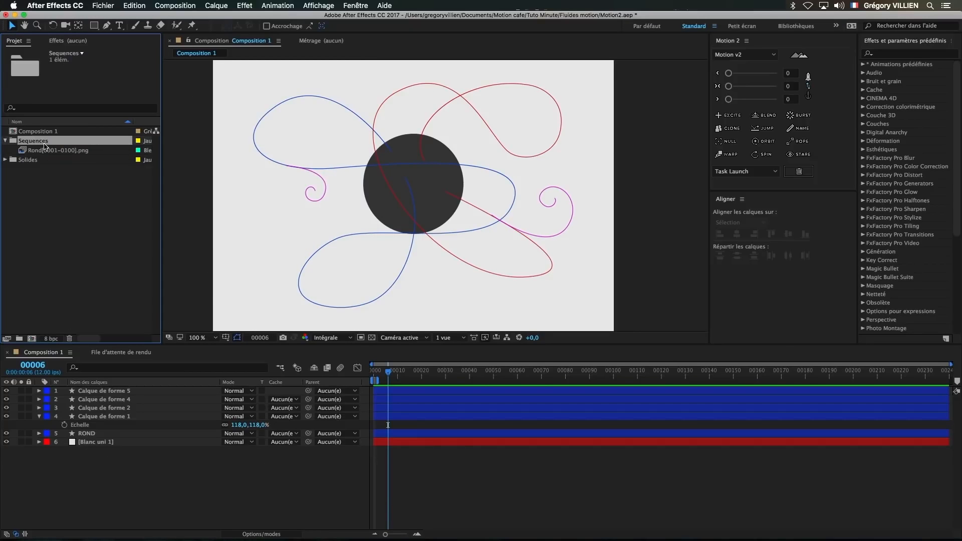
pyautogui.press('super+i')
pyautogui.click(464, 69)
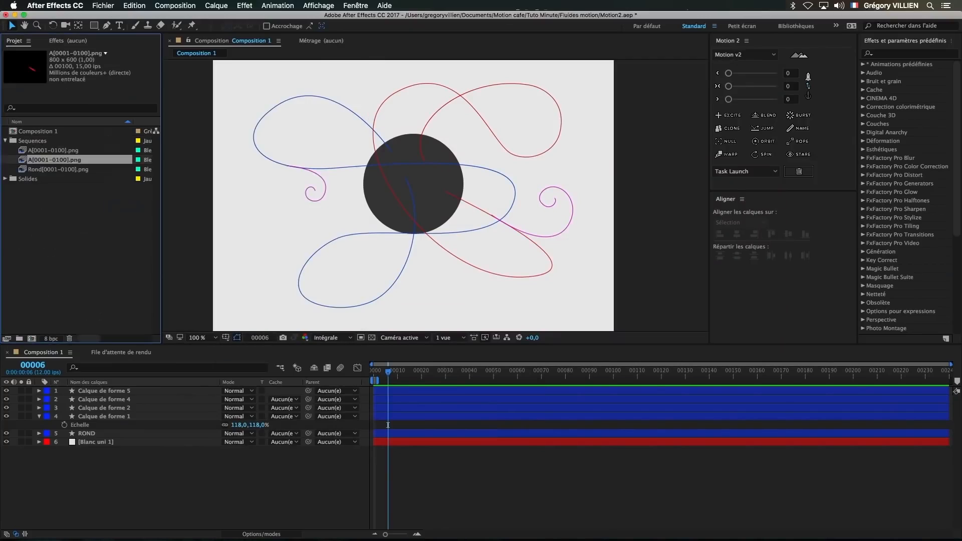
# Step: Add the A, B and Rond sequences above the existing layers in Composition 1's timeline
pyautogui.click(30, 151)
pyautogui.keyDown('shift'); pyautogui.click(35, 169); pyautogui.keyUp('shift')
pyautogui.moveTo(35, 169); pyautogui.dragTo(98, 394)
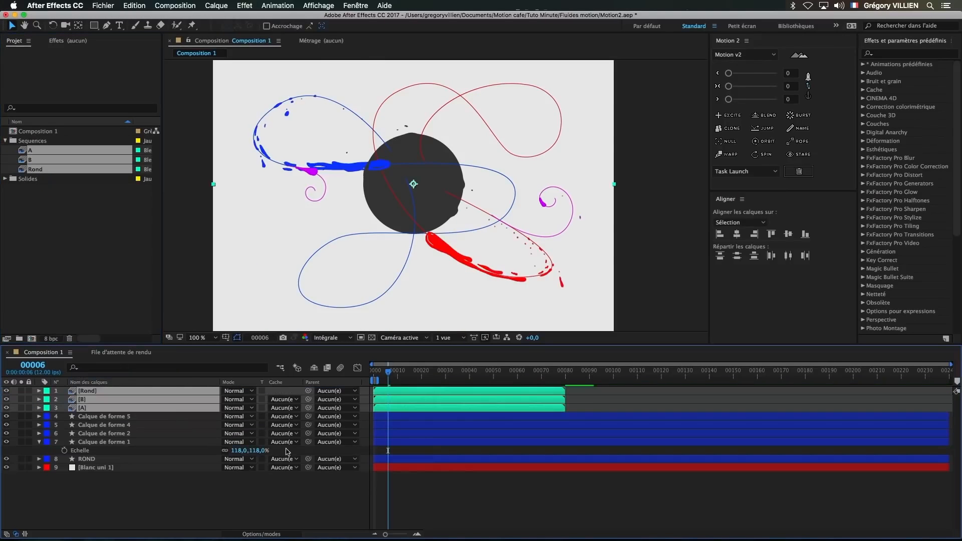
# Step: Scrub through the placed sequences and end the composition's work area at frame 31
pyautogui.click(427, 502)
pyautogui.moveTo(394, 376); pyautogui.dragTo(521, 384)
pyautogui.moveTo(438, 391)
pyautogui.mouseDown()
pyautogui.moveTo(416, 395)
pyautogui.moveTo(434, 399)
pyautogui.mouseUp()
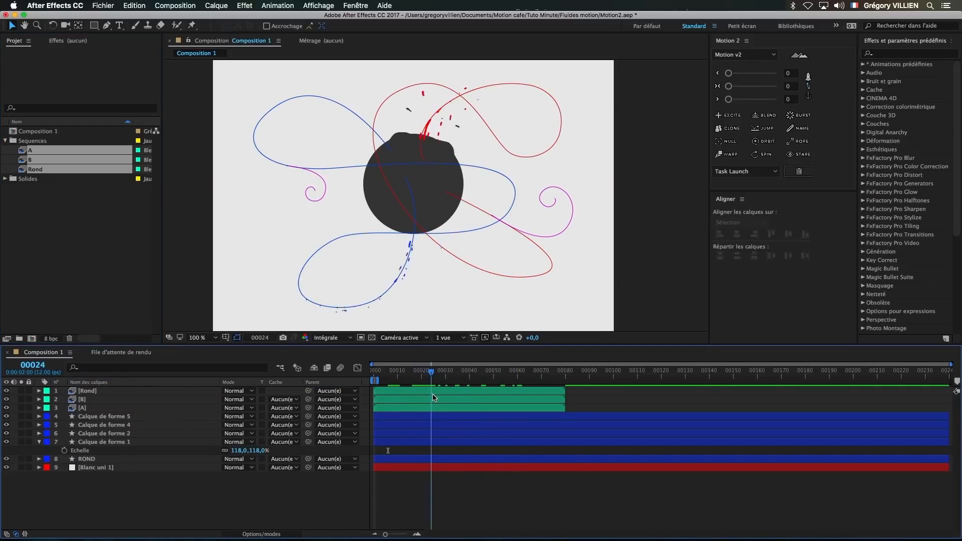
pyautogui.press('n')
# Step: Set Composition 1's frame rate to 15 frames per second and preview the animation
pyautogui.press('super+k')
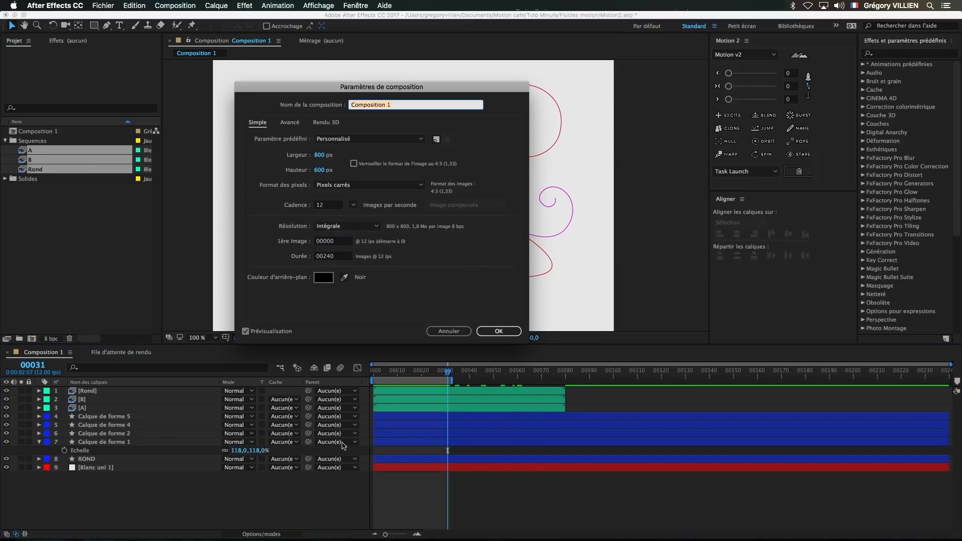
pyautogui.click(353, 205)
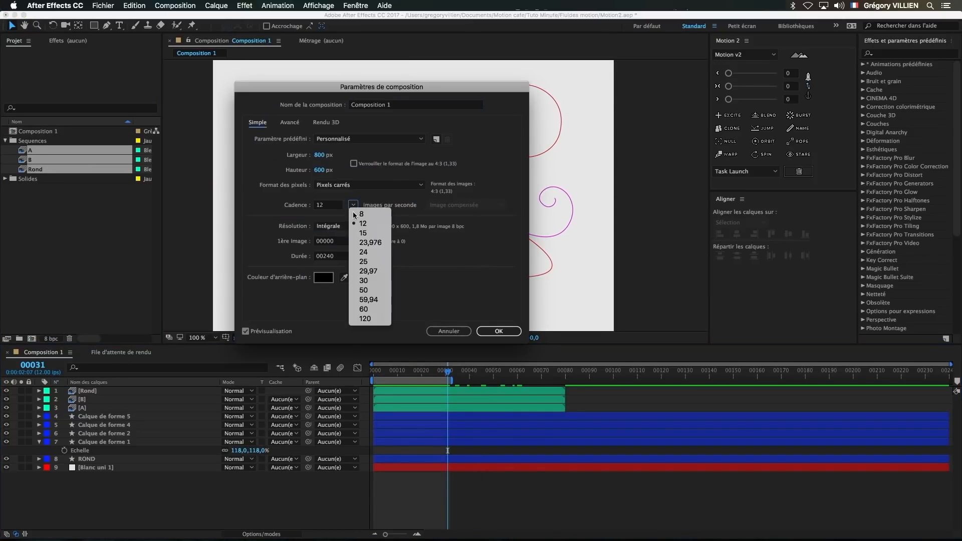
pyautogui.click(377, 234)
pyautogui.click(494, 332)
pyautogui.press('space')
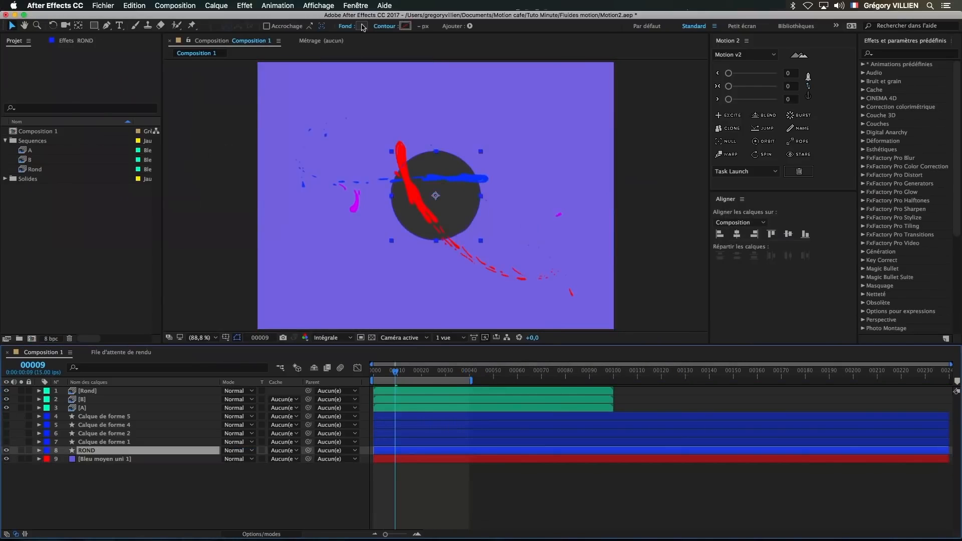
# Step: Find the Remplir effect and use it to colour the B sequence layer pink
pyautogui.click(217, 6)
pyautogui.click(894, 54)
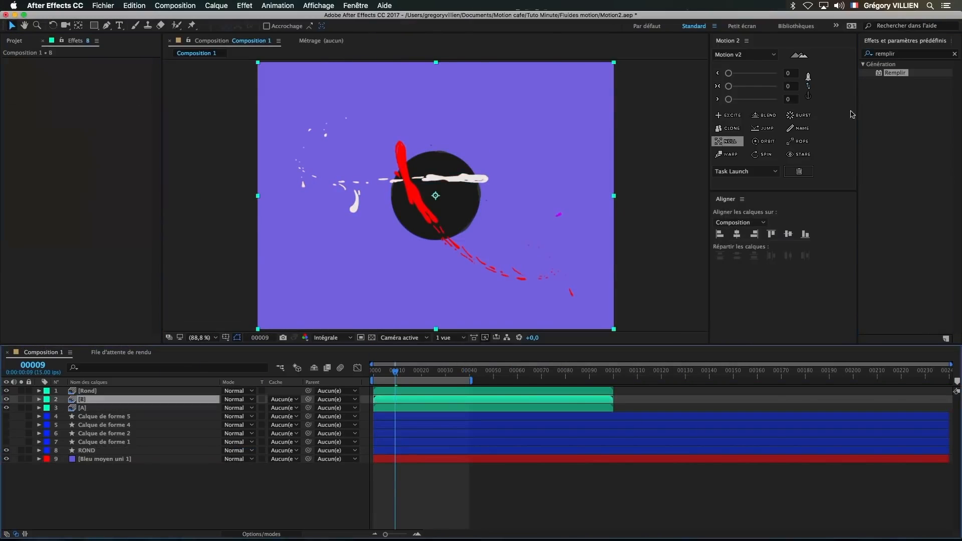
pyautogui.moveTo(150, 79)
pyautogui.mouseDown()
pyautogui.moveTo(150, 97)
pyautogui.moveTo(153, 87)
pyautogui.mouseUp()
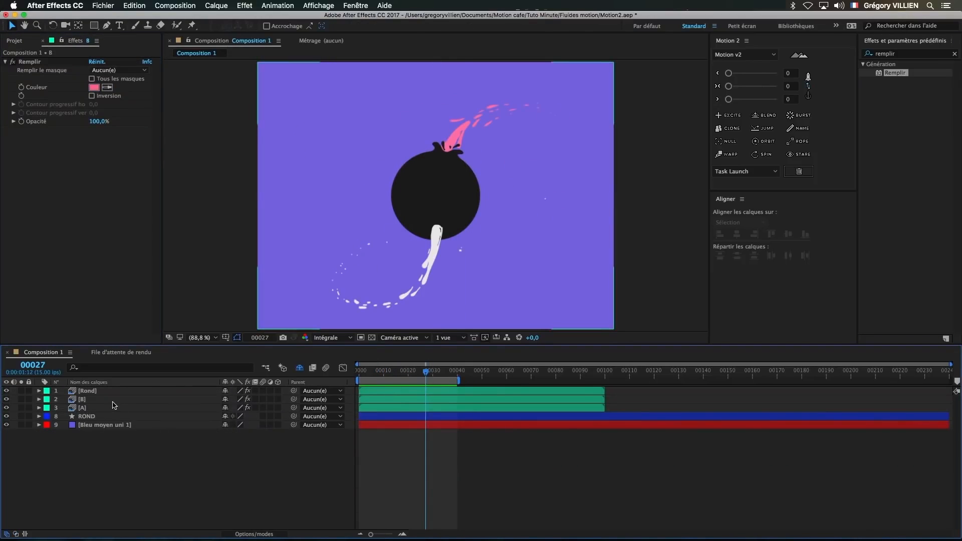
# Step: Split the A layer at frame 27 and move its second part below the ROND shape layer
pyautogui.click(113, 401)
pyautogui.click(120, 447)
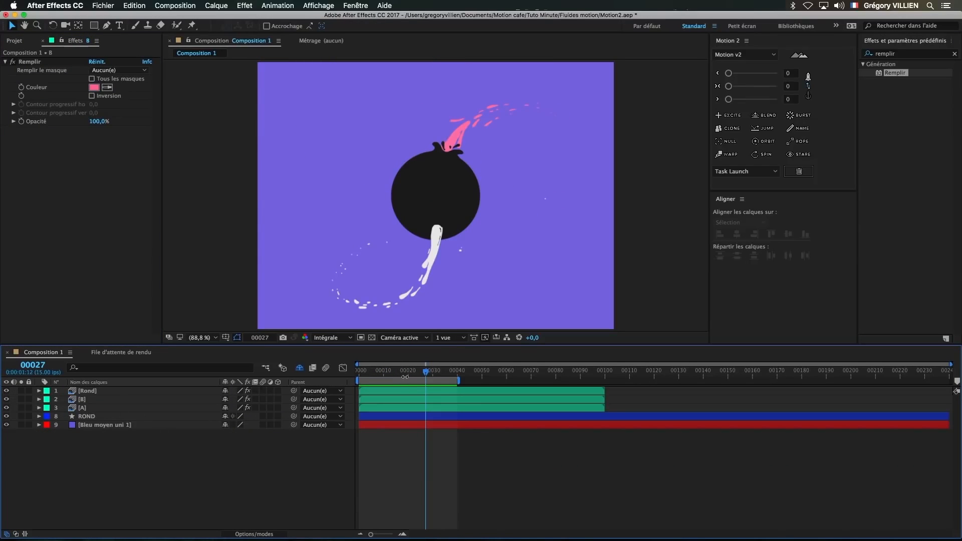
pyautogui.moveTo(381, 375); pyautogui.dragTo(425, 376)
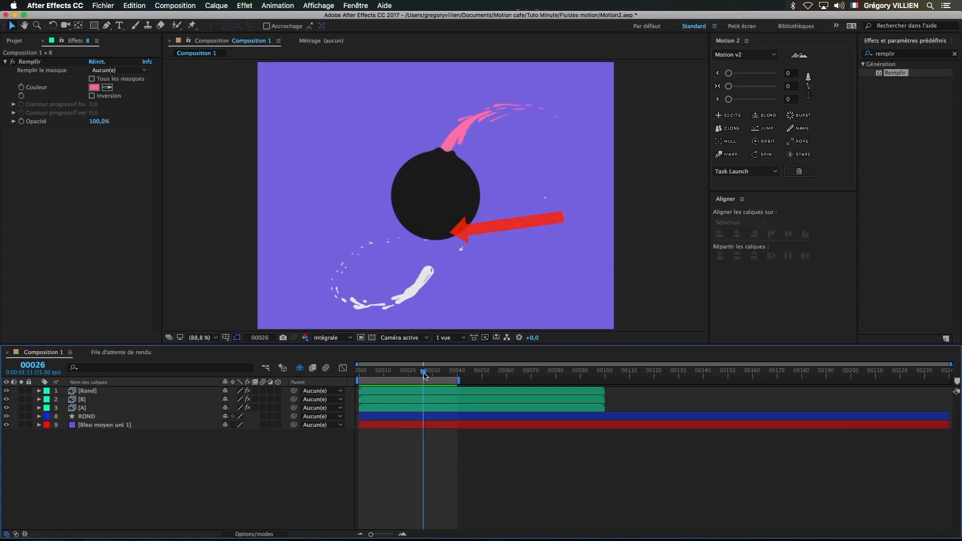
pyautogui.click(114, 408)
pyautogui.press('super+shift+d')
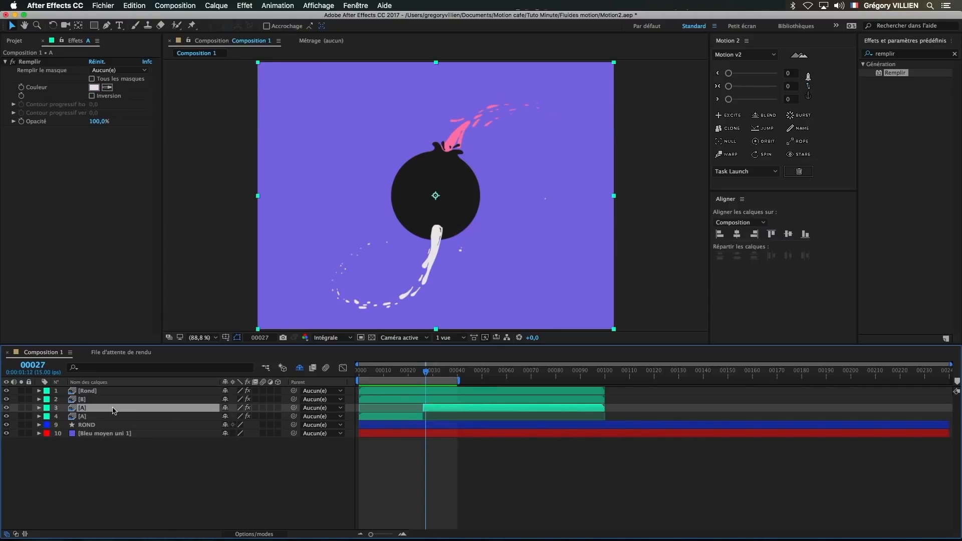
pyautogui.moveTo(99, 409); pyautogui.dragTo(101, 429)
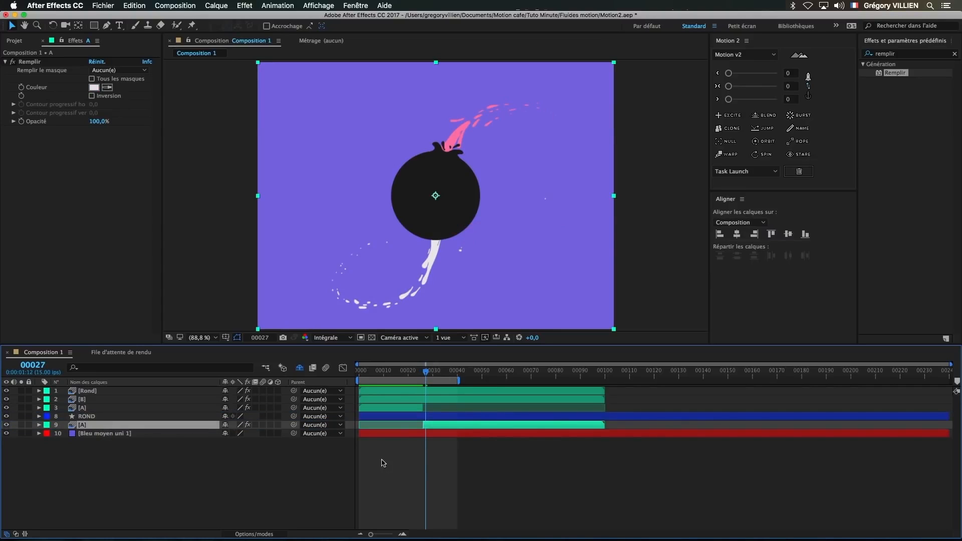
# Step: Split the B layer at frame 28 and move its second part below the ROND shape layer
pyautogui.click(115, 400)
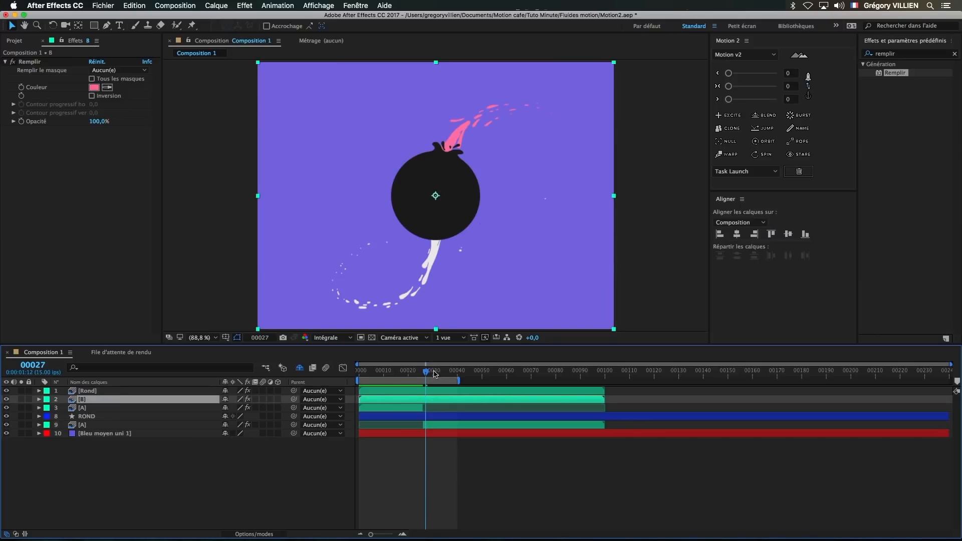
pyautogui.moveTo(434, 373); pyautogui.dragTo(438, 374)
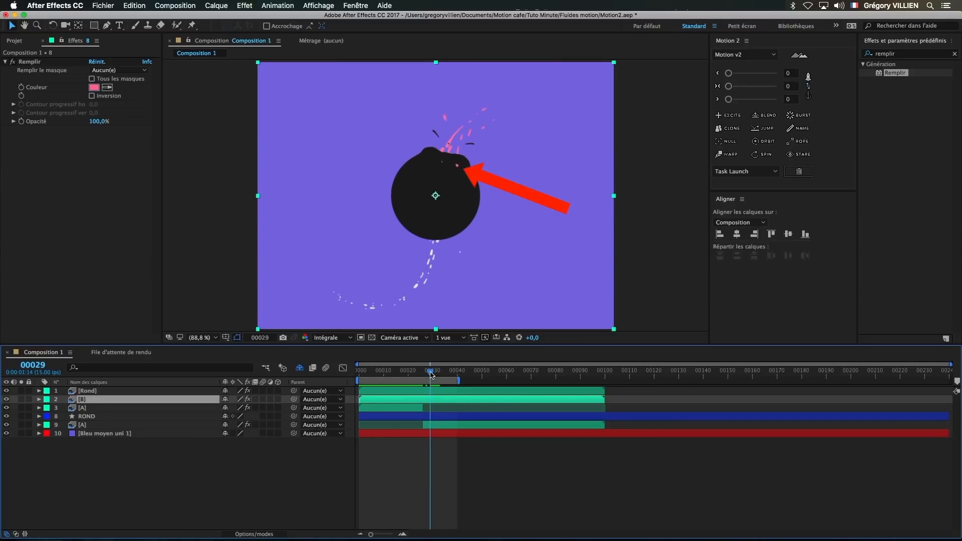
pyautogui.press('super+d')
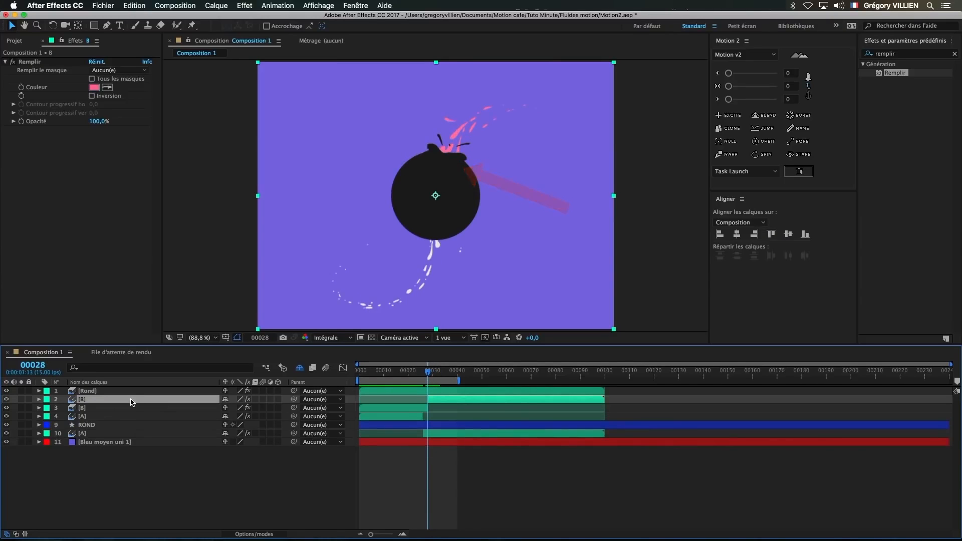
pyautogui.moveTo(132, 408); pyautogui.dragTo(129, 430)
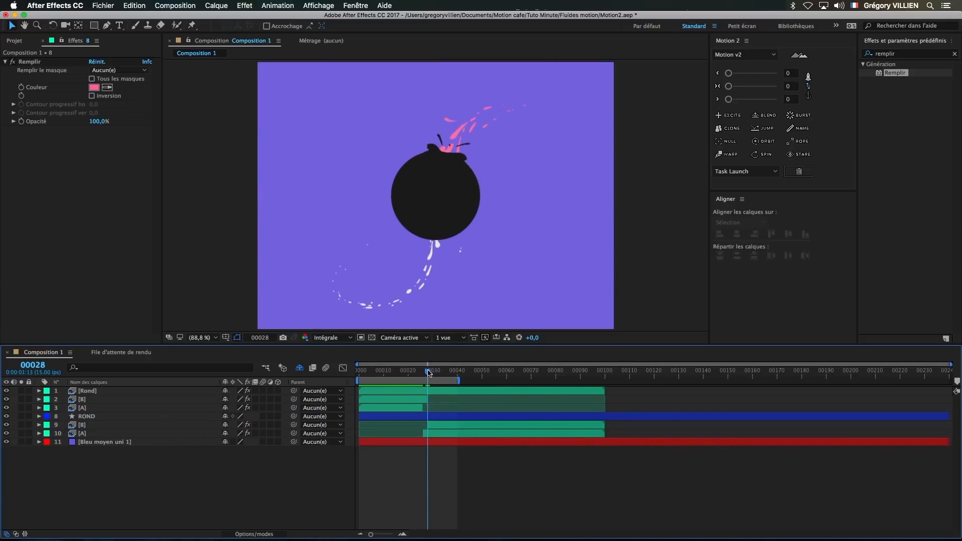
# Step: Draw an elliptical mask matching the black circle on the first B layer at frame 0, and set its mode to Soustraction
pyautogui.moveTo(428, 373); pyautogui.dragTo(362, 384)
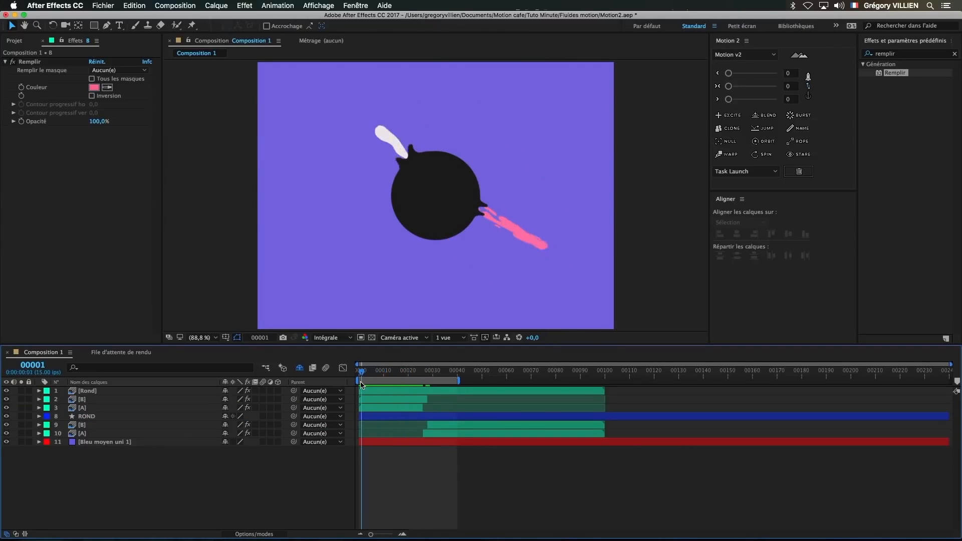
pyautogui.click(103, 403)
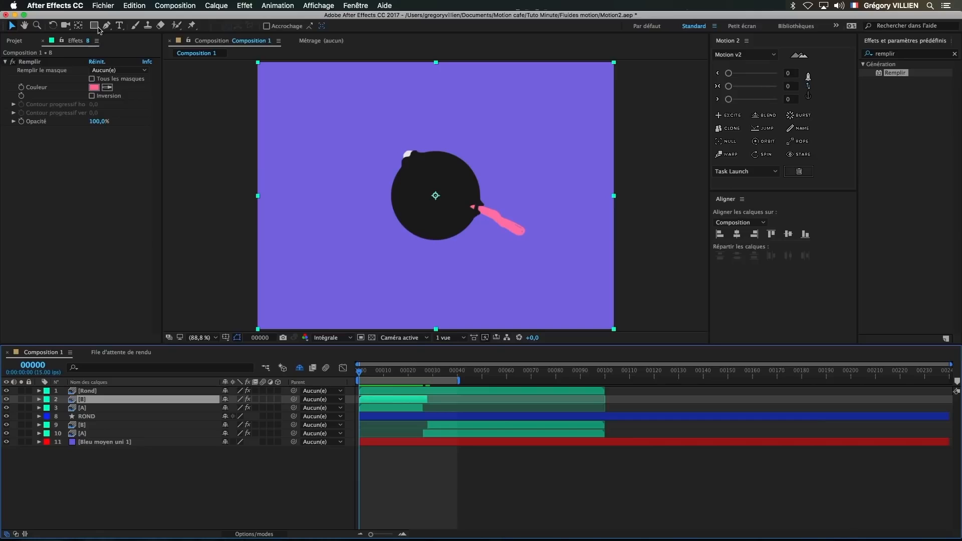
pyautogui.moveTo(99, 30); pyautogui.dragTo(130, 45)
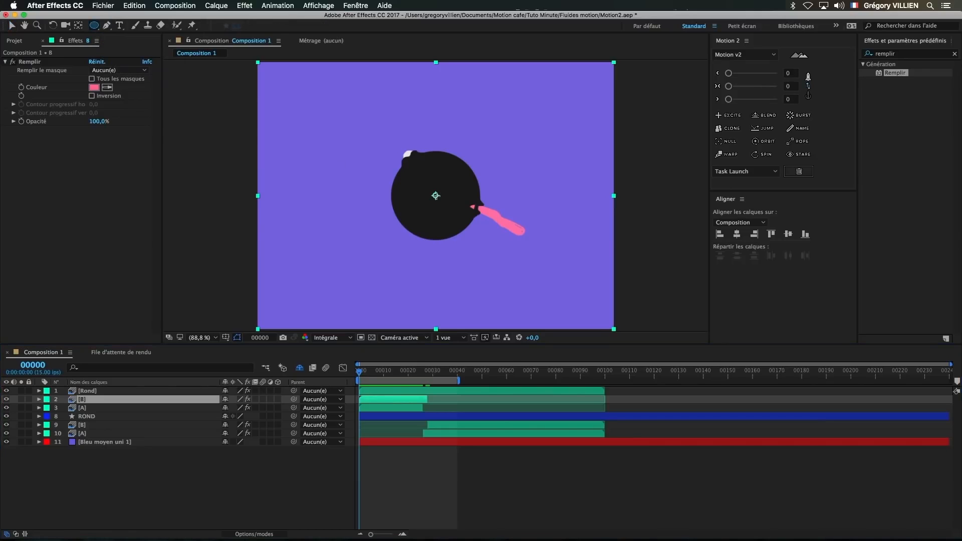
pyautogui.moveTo(436, 195); pyautogui.dragTo(438, 197)
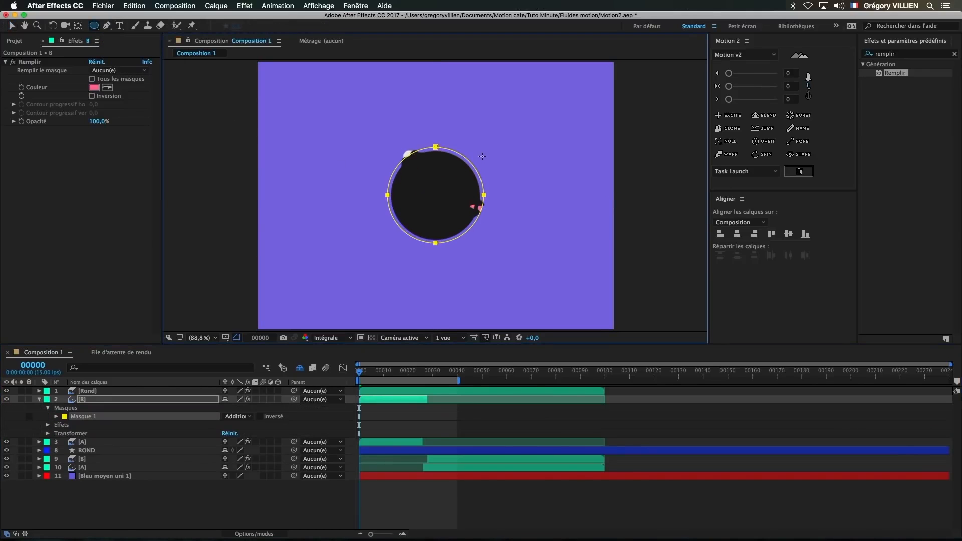
pyautogui.click(238, 417)
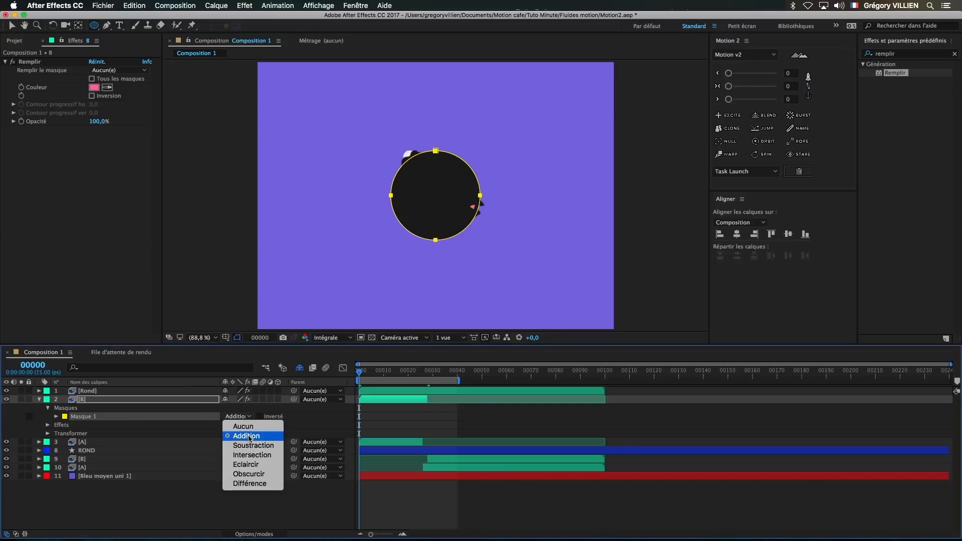
pyautogui.click(253, 445)
# Step: Keyframe the B layer's mask path at frames 0 and 2, and move the mask outside the canvas at frame 3
pyautogui.click(57, 417)
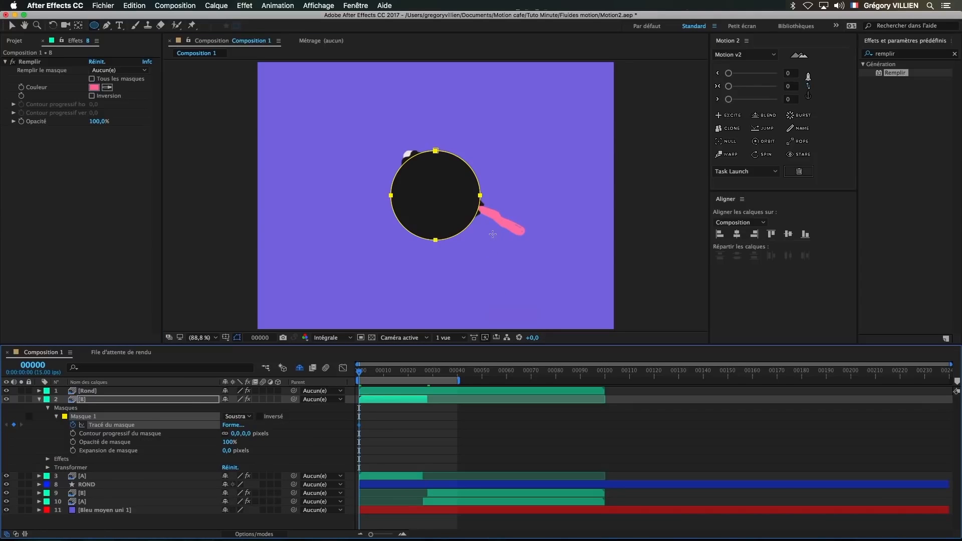
pyautogui.press('pagedown')
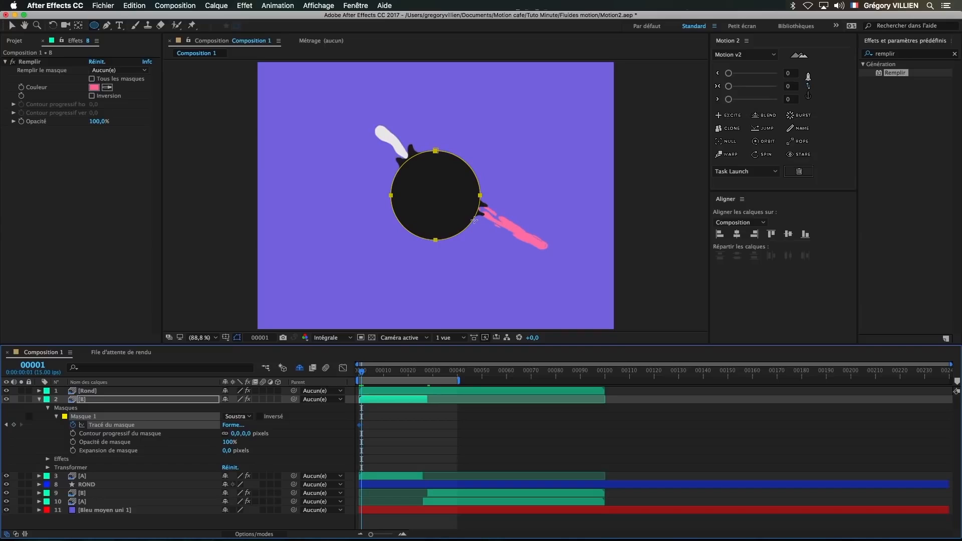
pyautogui.press('pagedown')
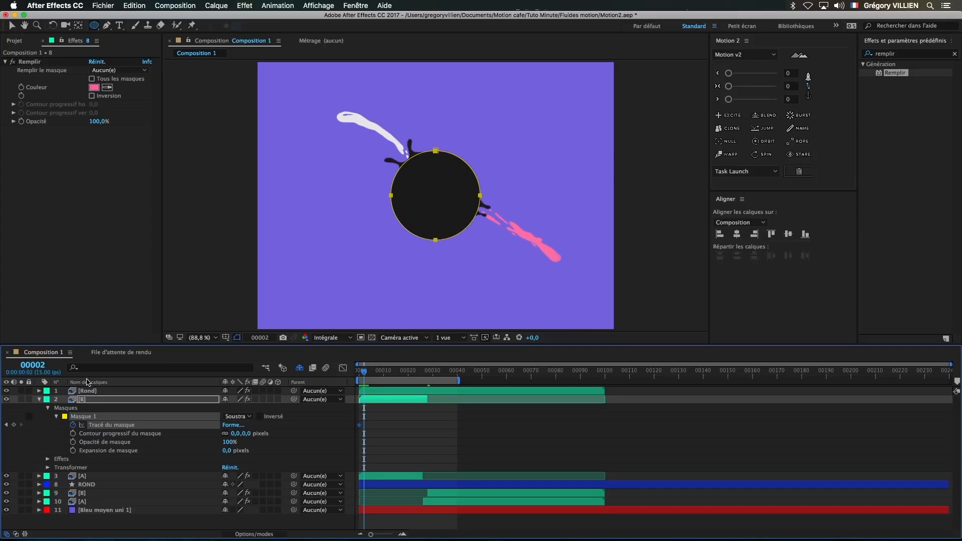
pyautogui.press('pagedown')
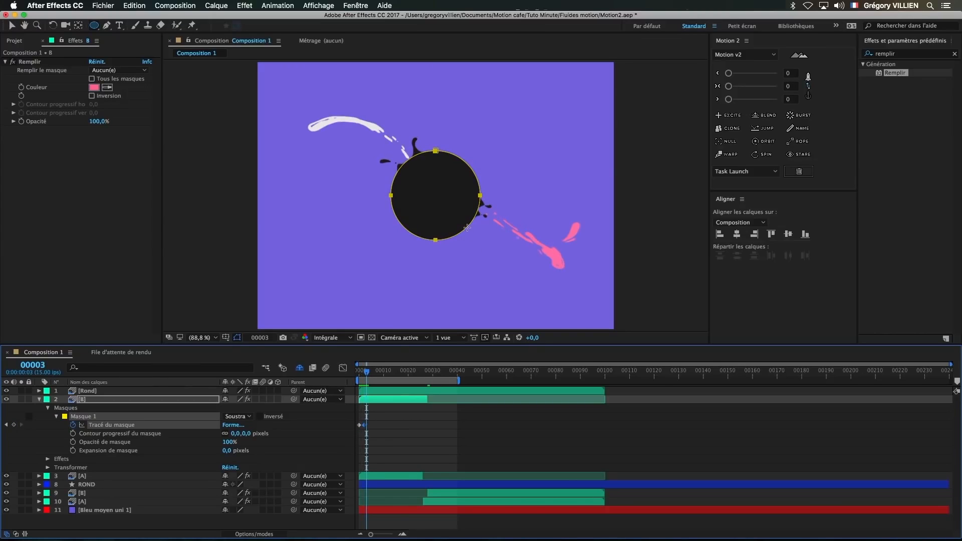
pyautogui.press('v')
pyautogui.moveTo(467, 228); pyautogui.dragTo(670, 199)
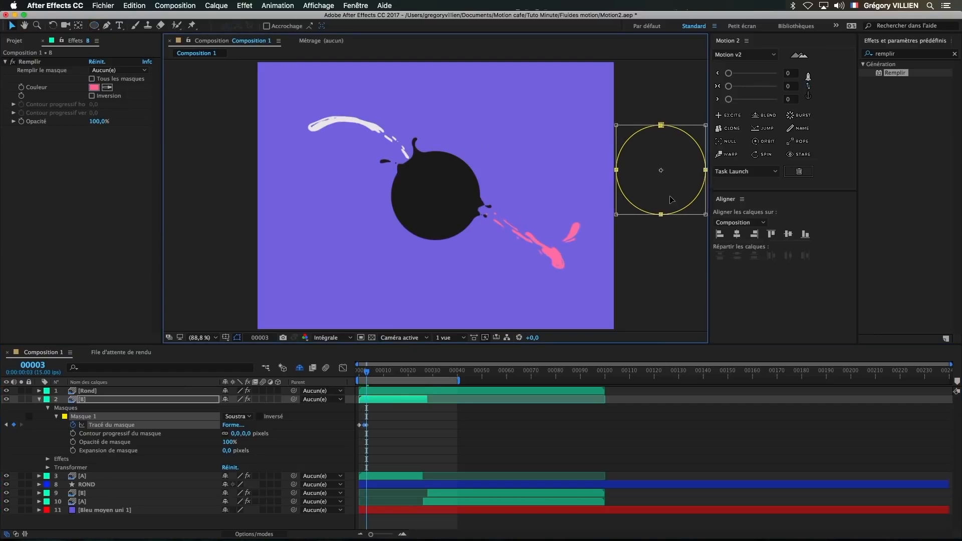
# Step: Split the Rond sequence layer at frame 6, just before the white drop crosses the circle
pyautogui.click(418, 461)
pyautogui.moveTo(367, 371)
pyautogui.mouseDown()
pyautogui.moveTo(394, 378)
pyautogui.moveTo(373, 387)
pyautogui.mouseUp()
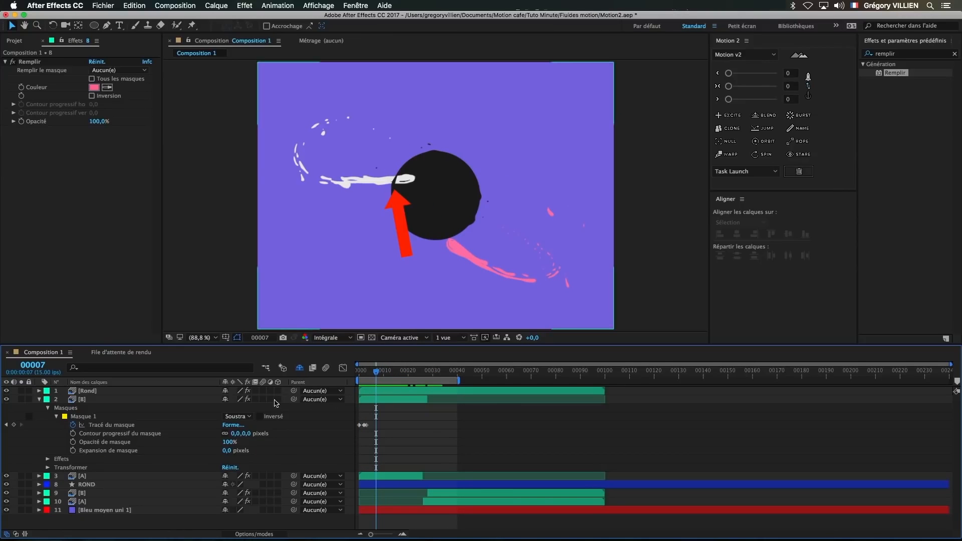
pyautogui.click(102, 394)
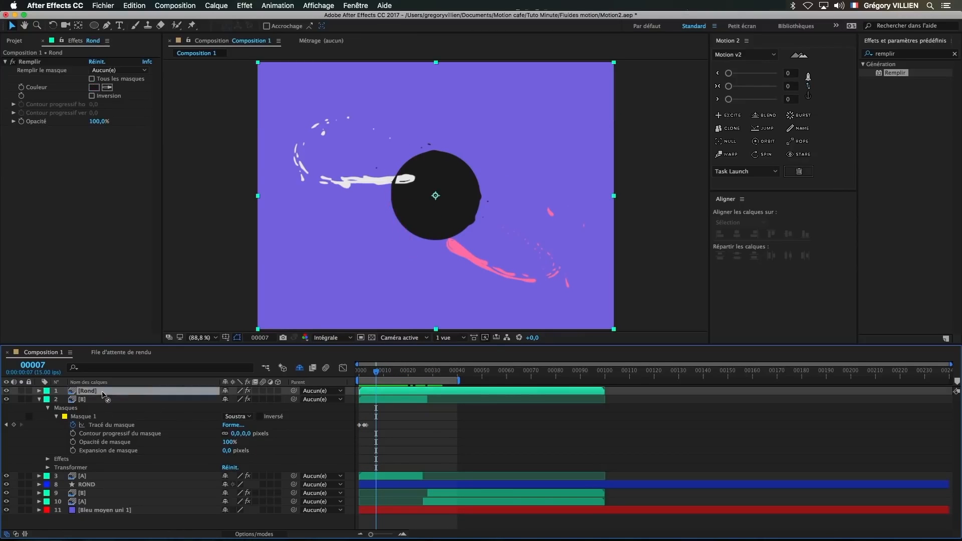
pyautogui.moveTo(370, 375); pyautogui.dragTo(373, 378)
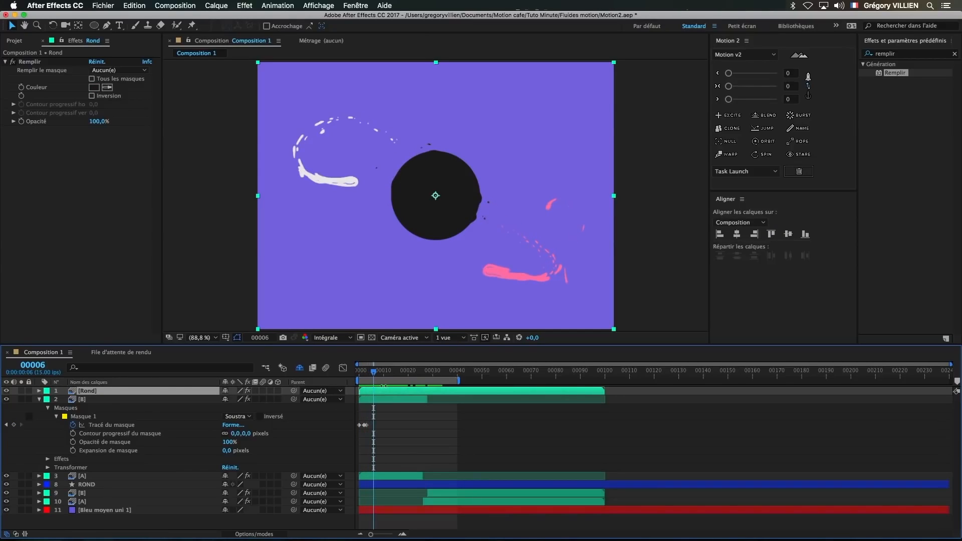
pyautogui.press('super+d')
# Step: Split the later Rond part again at frame 13 and move the final part between the A layer and the ROND shape layer
pyautogui.moveTo(376, 377); pyautogui.dragTo(394, 378)
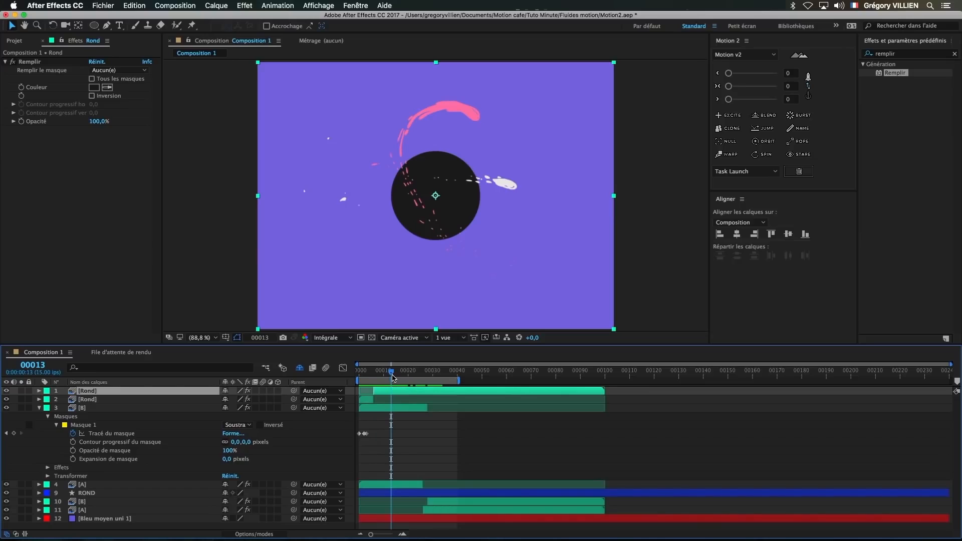
pyautogui.press('super+shift+d')
pyautogui.moveTo(117, 391); pyautogui.dragTo(114, 500)
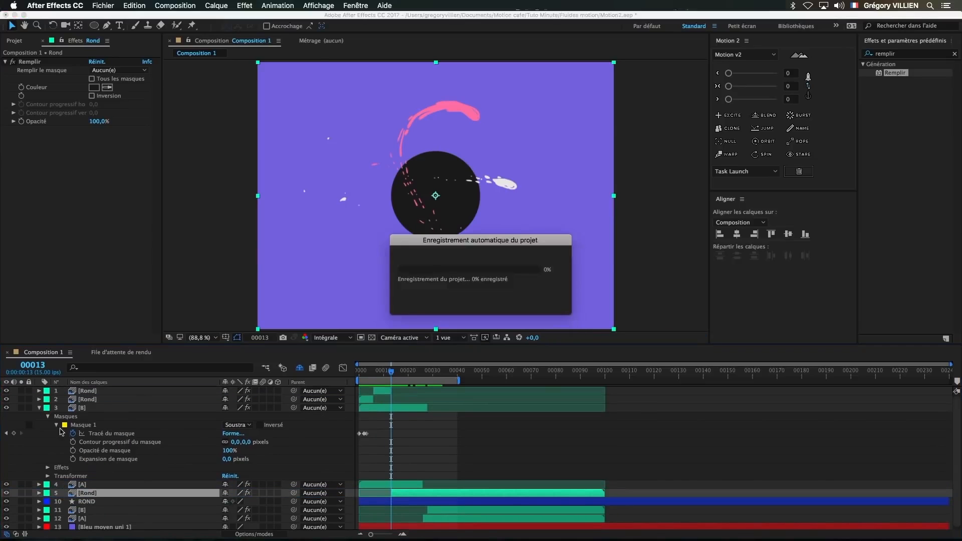
# Step: Collapse the B layer's properties and give all three Rond sequence parts a black label colour
pyautogui.click(39, 408)
pyautogui.click(108, 391)
pyautogui.keyDown('shift'); pyautogui.click(101, 399); pyautogui.keyUp('shift')
pyautogui.keyDown('super'); pyautogui.click(58, 425); pyautogui.keyUp('super')
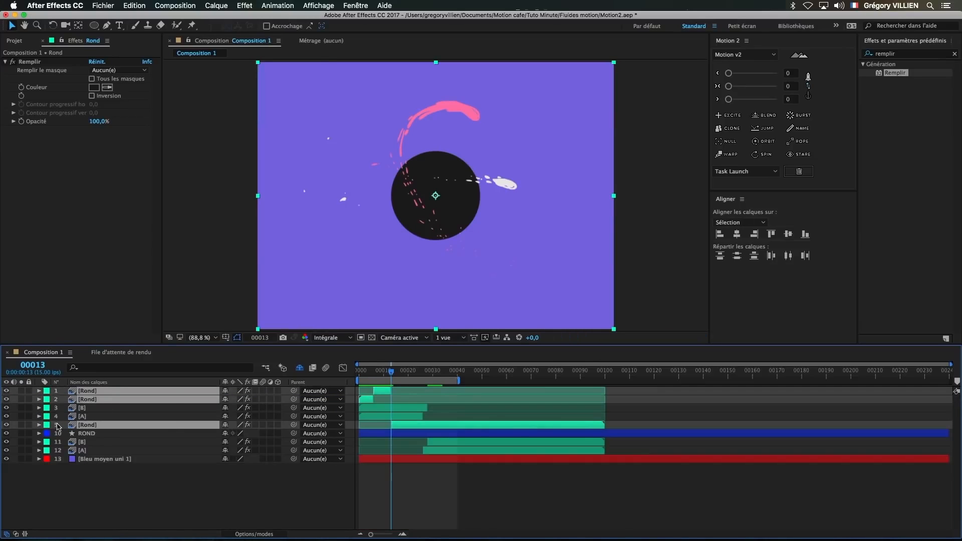
pyautogui.click(46, 425)
pyautogui.click(69, 530)
# Step: Give the first B and A parts above the ROND shape layer a yellow label colour
pyautogui.click(89, 408)
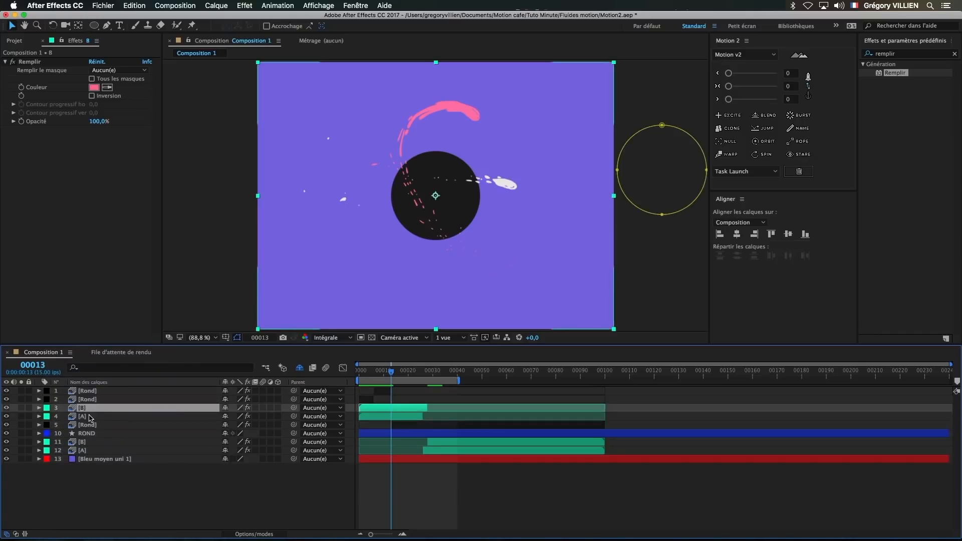
pyautogui.keyDown('shift'); pyautogui.click(90, 417); pyautogui.keyUp('shift')
pyautogui.click(47, 417)
pyautogui.click(70, 396)
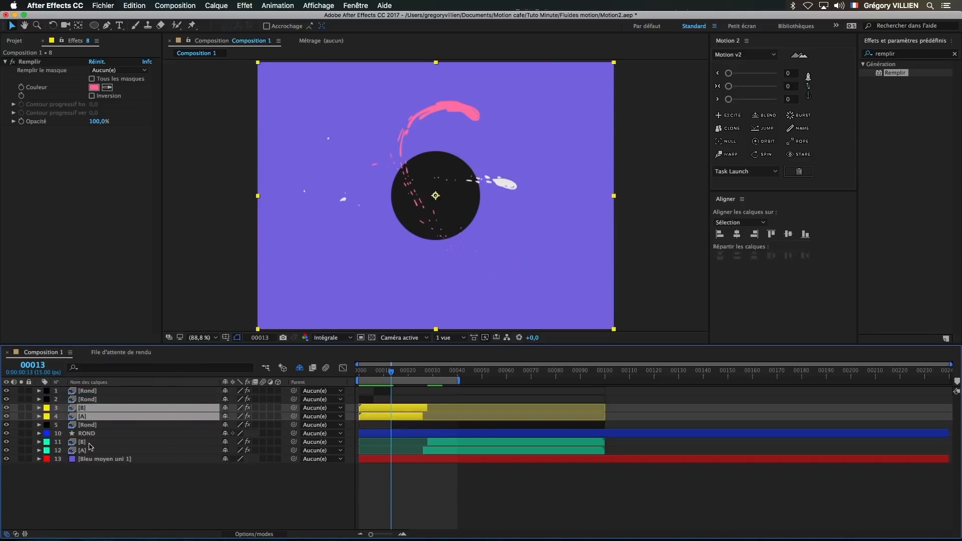
# Step: Give the lower B and A parts below the ROND shape layer a yellow label colour
pyautogui.click(90, 442)
pyautogui.keyDown('shift'); pyautogui.click(88, 451); pyautogui.keyUp('shift')
pyautogui.click(47, 444)
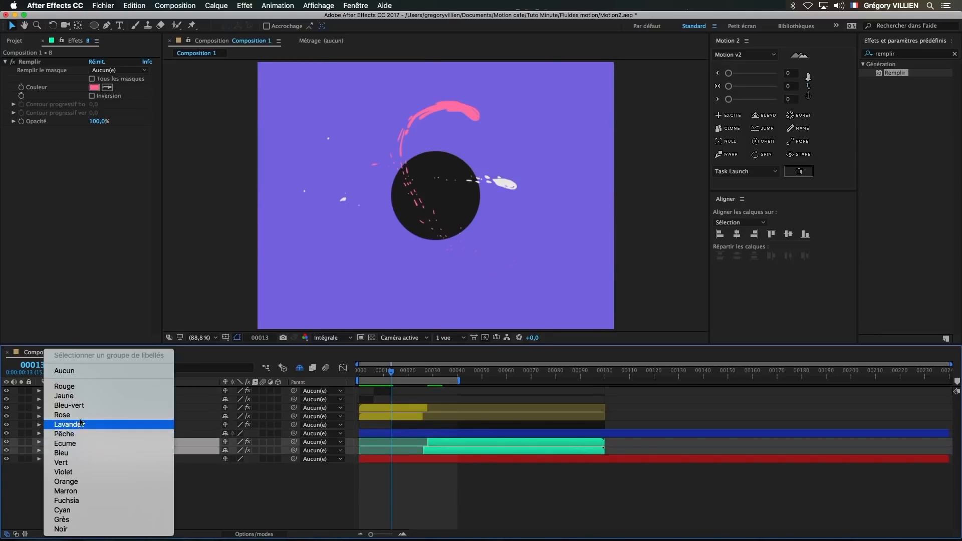
pyautogui.click(97, 400)
# Step: Retime the B layer's switch behind the circle to frame 26 by trimming the upper part's end and the lower part's start
pyautogui.moveTo(393, 374); pyautogui.dragTo(425, 377)
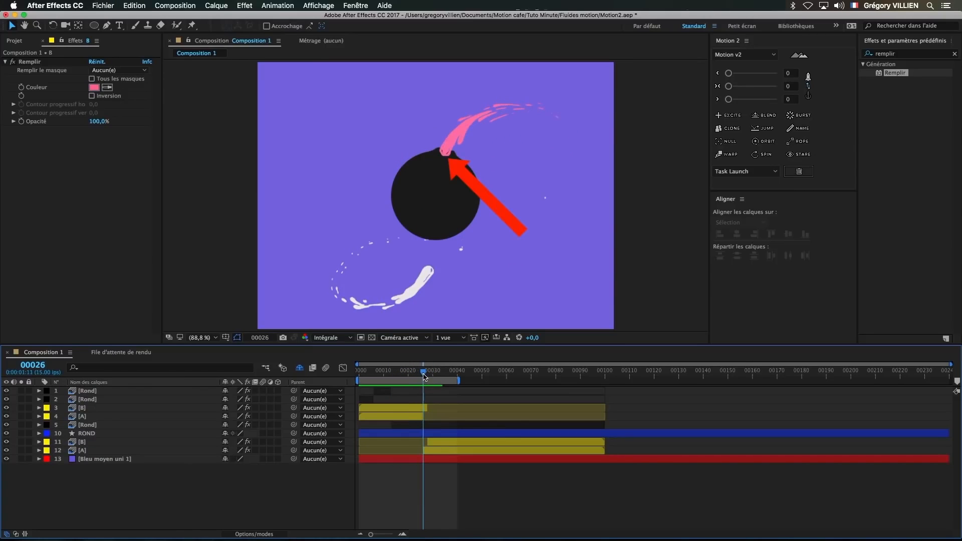
pyautogui.click(113, 417)
pyautogui.click(110, 408)
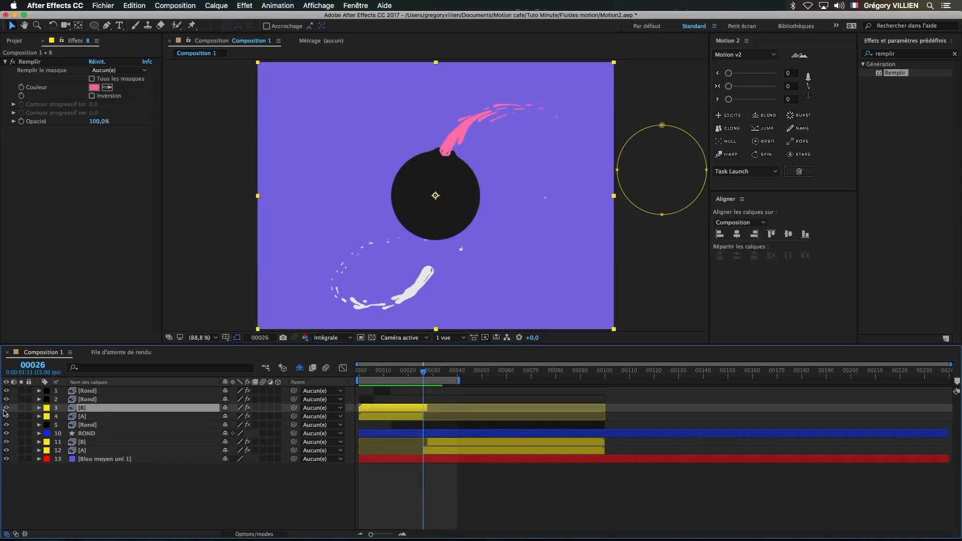
pyautogui.click(6, 408)
pyautogui.moveTo(424, 411); pyautogui.dragTo(424, 412)
pyautogui.click(426, 442)
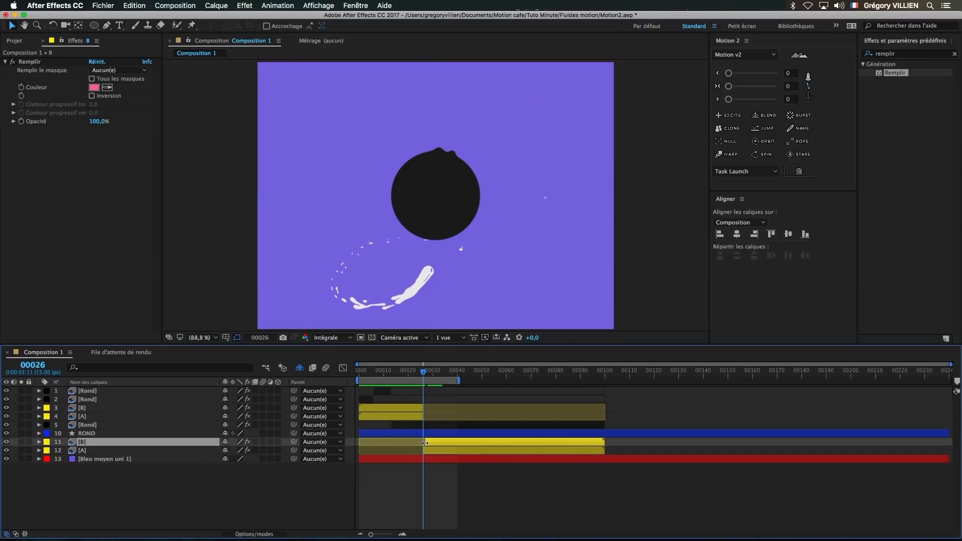
pyautogui.press('shift+super+a')
# Step: Duplicate the last Rond part at frame 27 and rotate the copy to 166° so its splash meets the white drop
pyautogui.moveTo(423, 376)
pyautogui.mouseDown()
pyautogui.moveTo(438, 379)
pyautogui.moveTo(408, 381)
pyautogui.moveTo(436, 388)
pyautogui.moveTo(390, 394)
pyautogui.moveTo(421, 393)
pyautogui.mouseUp()
pyautogui.click(142, 426)
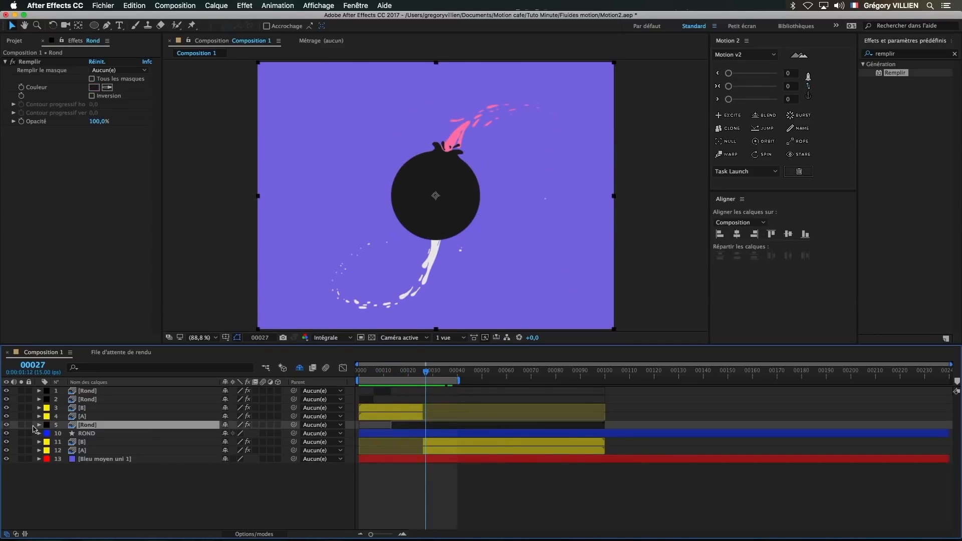
pyautogui.hotkey('ctrl', 'd')
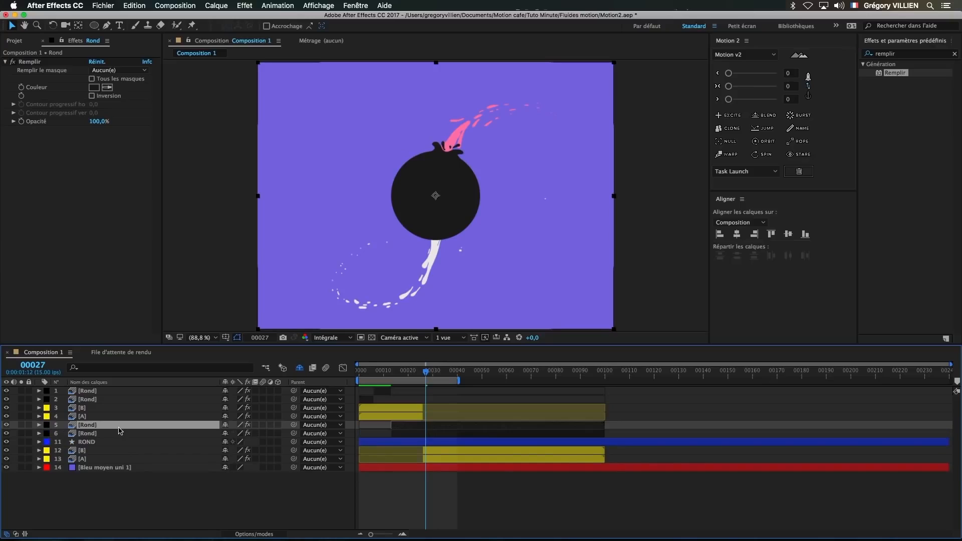
pyautogui.press('r')
pyautogui.moveTo(240, 436); pyautogui.dragTo(269, 434)
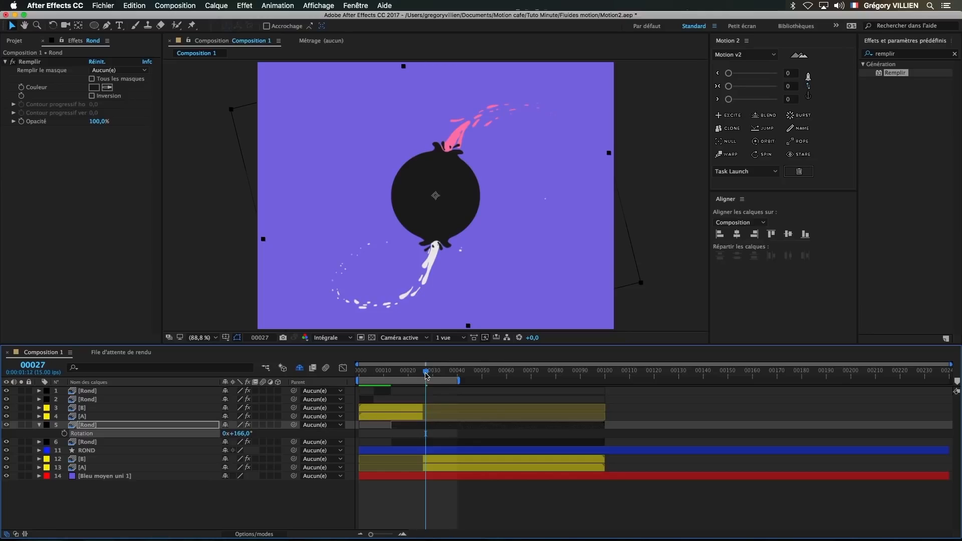
# Step: Trim the start of the rotated Rond copy to about frame 21
pyautogui.moveTo(426, 376); pyautogui.dragTo(403, 376)
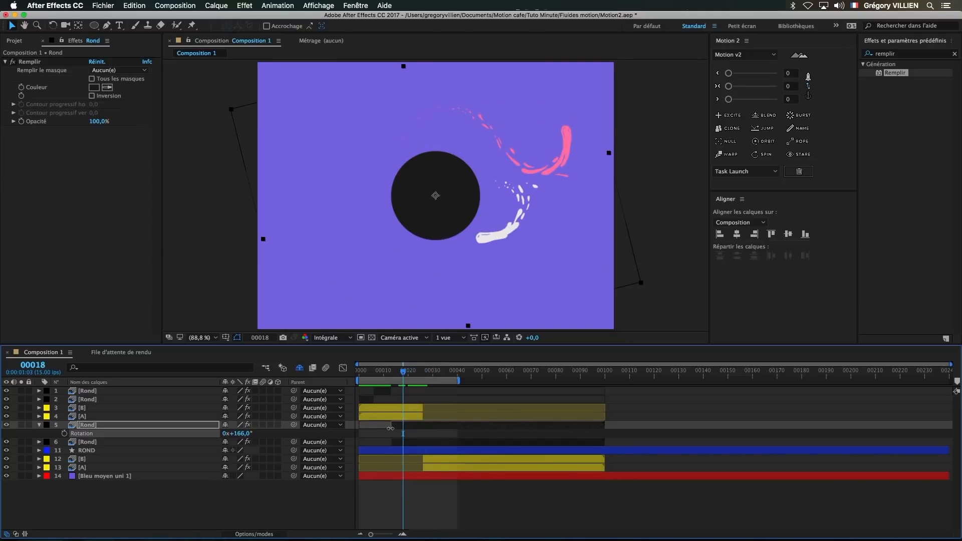
pyautogui.moveTo(391, 428); pyautogui.dragTo(411, 427)
pyautogui.moveTo(410, 376)
pyautogui.mouseDown()
pyautogui.moveTo(435, 375)
pyautogui.moveTo(426, 376)
pyautogui.mouseUp()
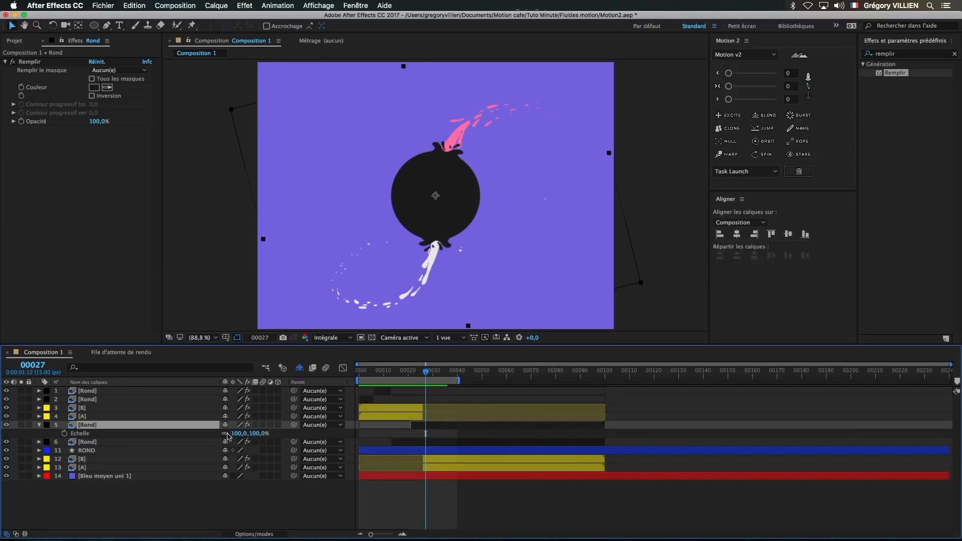
# Step: Mirror the Rond copy with a -100, 100% scale, rotate it to 196° to realign it with the white drop, and preview the animation
pyautogui.write('-')
pyautogui.press('Return')
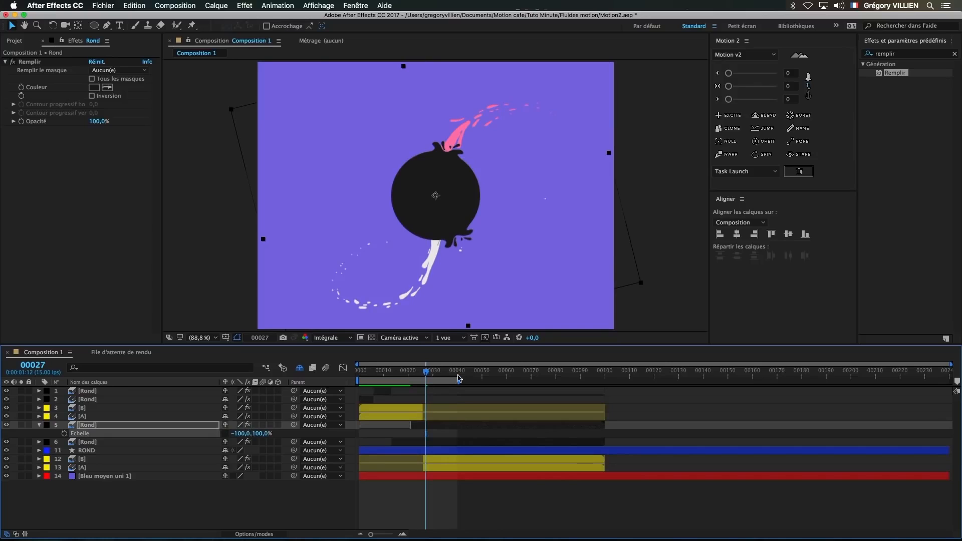
pyautogui.press('r')
pyautogui.moveTo(244, 434); pyautogui.dragTo(253, 435)
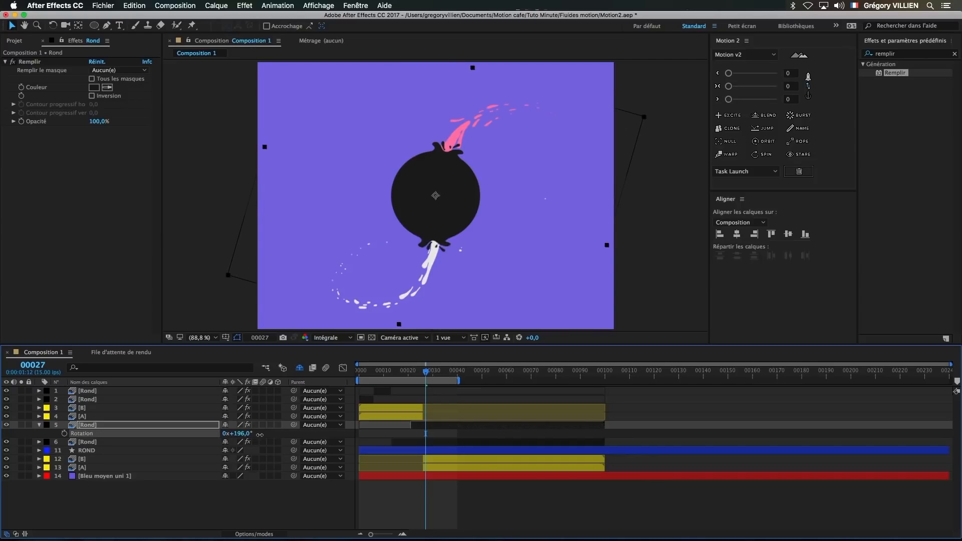
pyautogui.press('space')
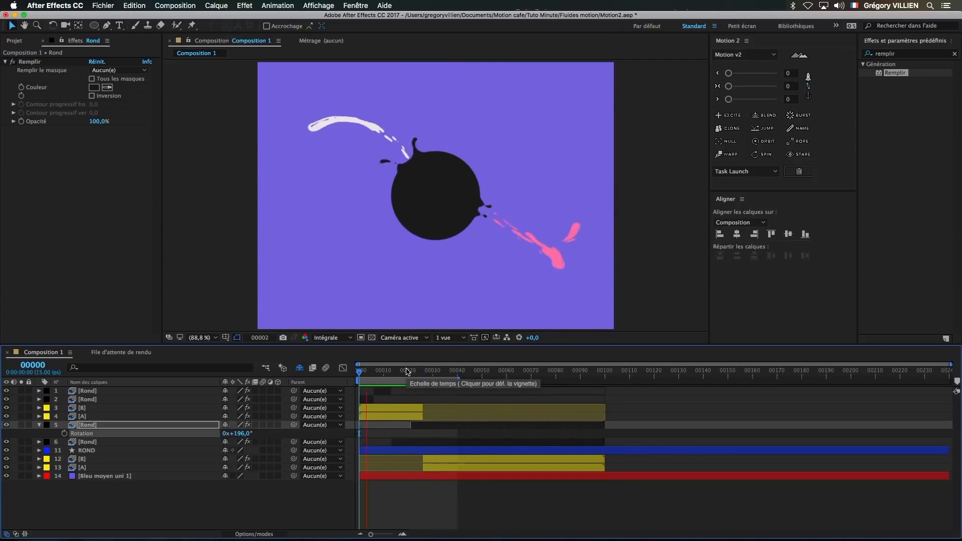
pyautogui.press('space')
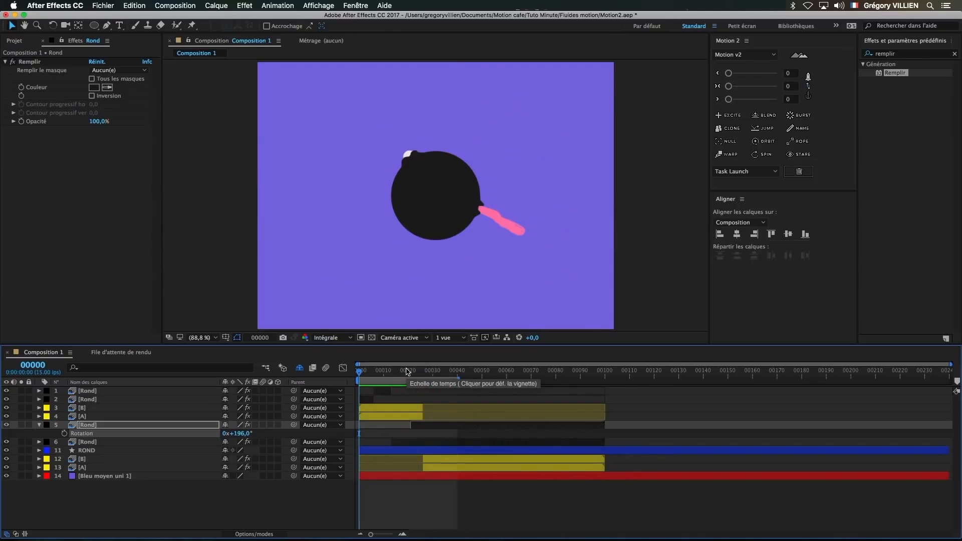
pyautogui.press('space')
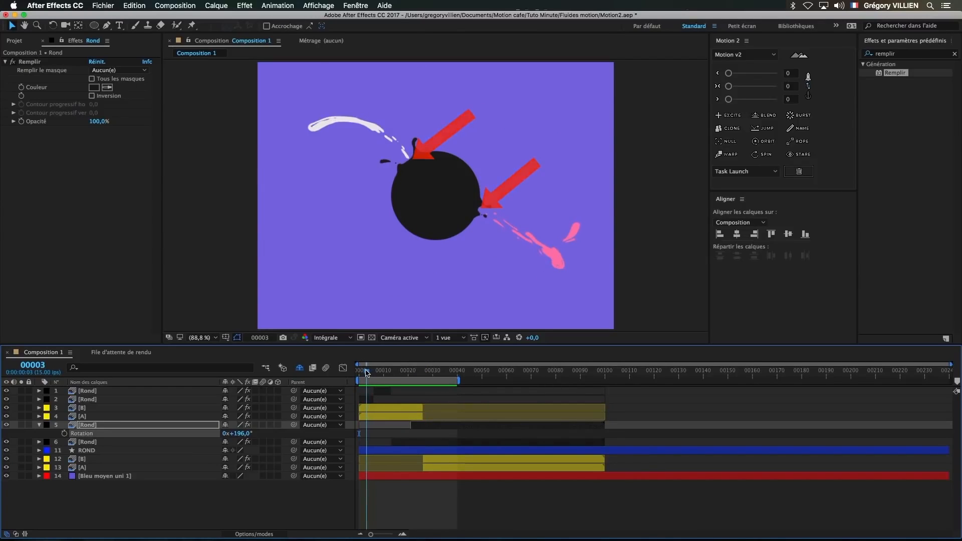
# Step: Mask the first Rond part at frame 3 around the pink drop's splash and rename the layer Rond B
pyautogui.click(94, 401)
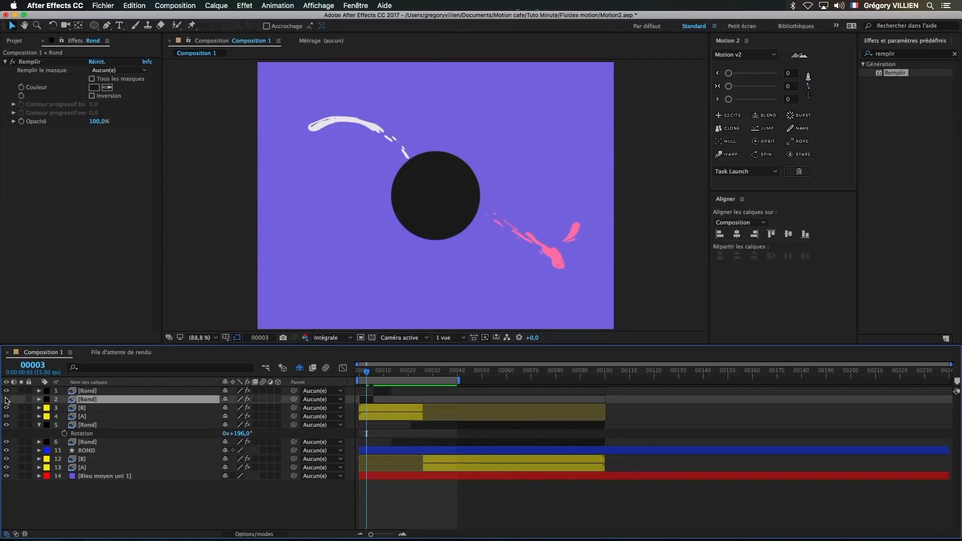
pyautogui.click(107, 25)
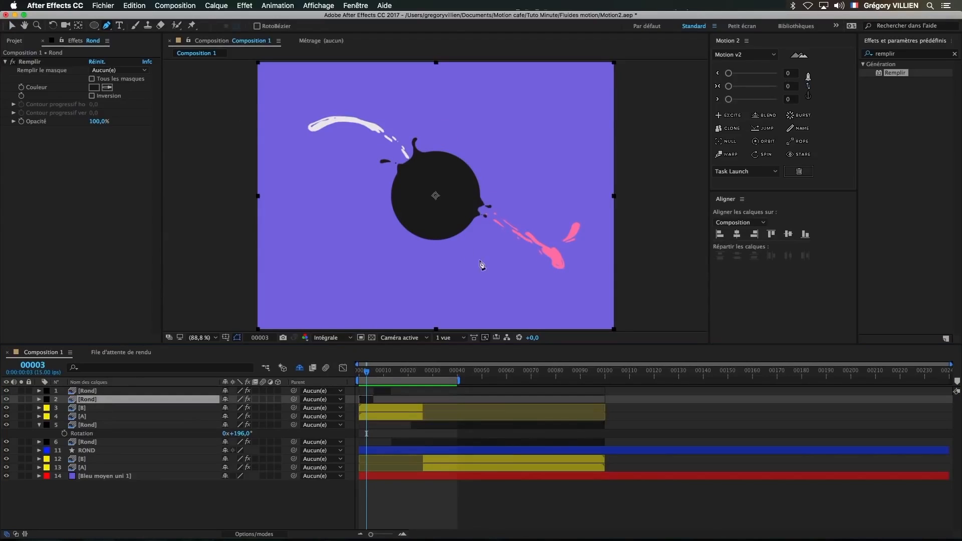
pyautogui.click(422, 235)
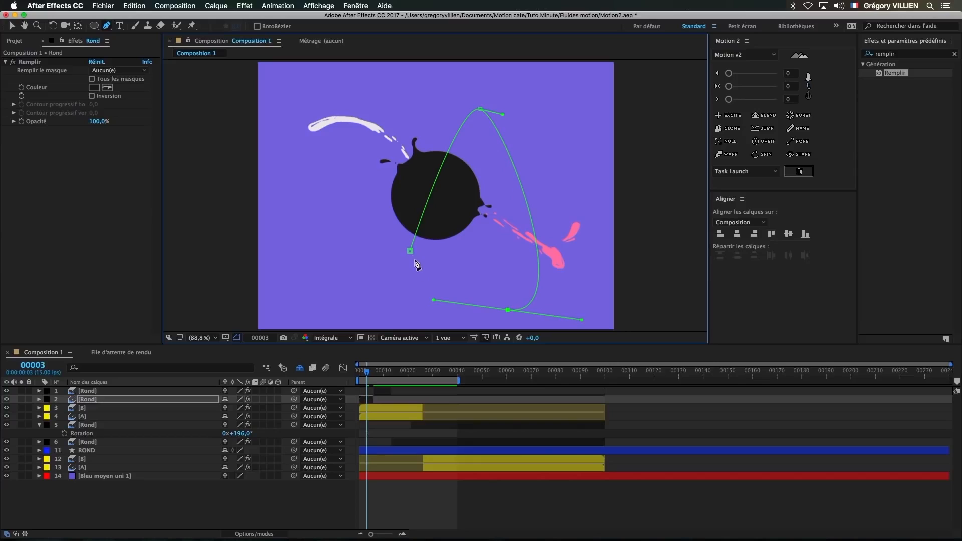
pyautogui.press('v')
pyautogui.click(107, 401)
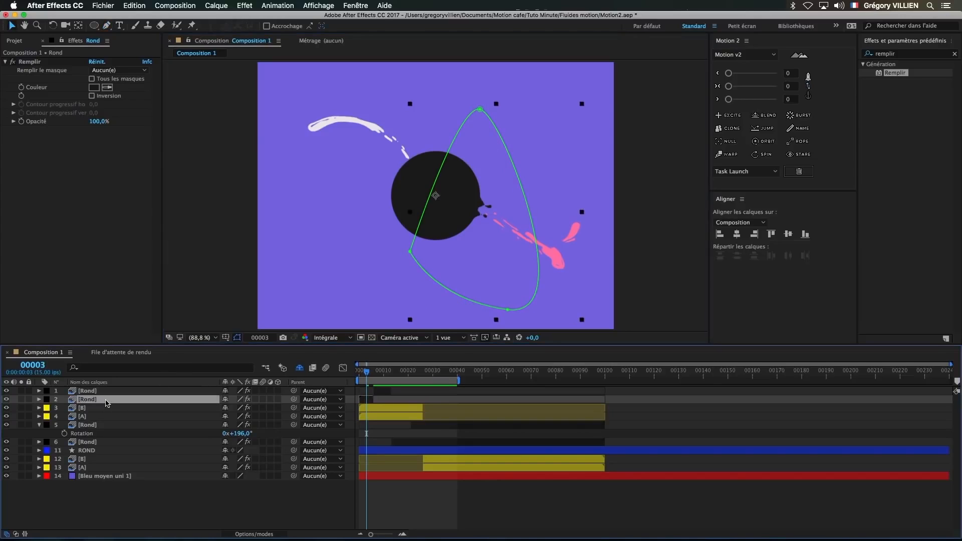
pyautogui.press('Return')
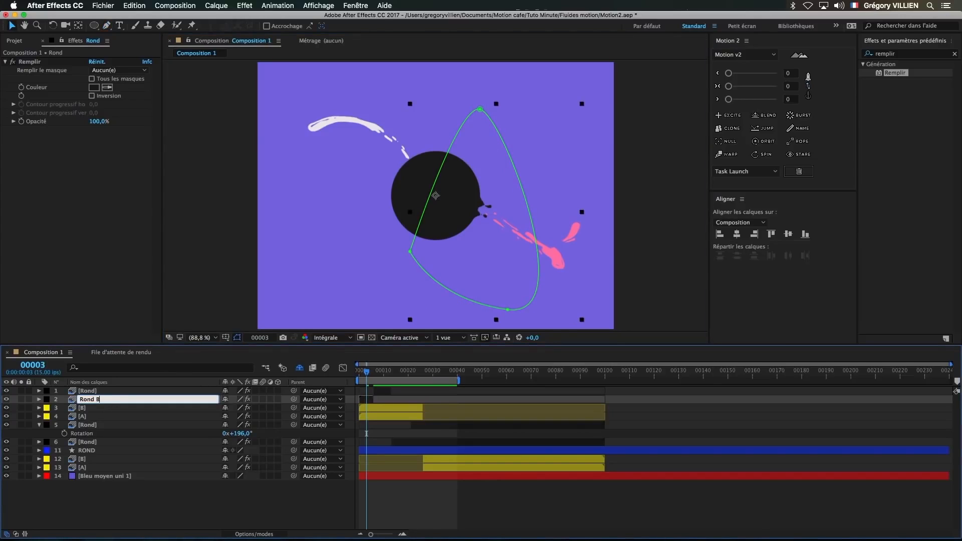
pyautogui.write('B')
pyautogui.press('Return')
# Step: Duplicate Rond B, set the copy's mask mode to Soustraction and rename it Rond A
pyautogui.press('super+d')
pyautogui.press('m')
pyautogui.click(238, 408)
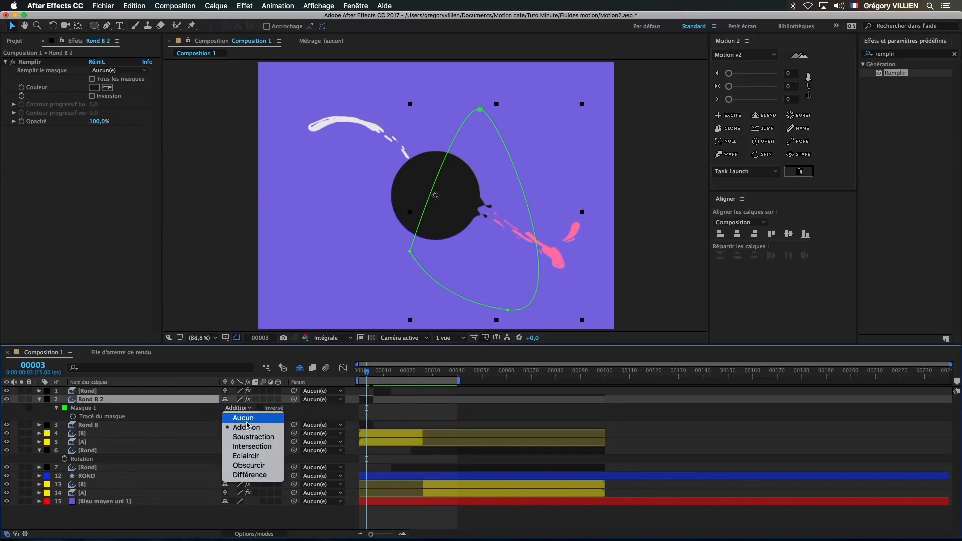
pyautogui.click(252, 437)
pyautogui.press('Return')
pyautogui.write('Rond A')
pyautogui.press('Return')
pyautogui.click(39, 400)
# Step: Give all five Rond sequence layers a violet label colour
pyautogui.click(88, 391)
pyautogui.keyDown('shift'); pyautogui.click(88, 408); pyautogui.keyUp('shift')
pyautogui.click(47, 400)
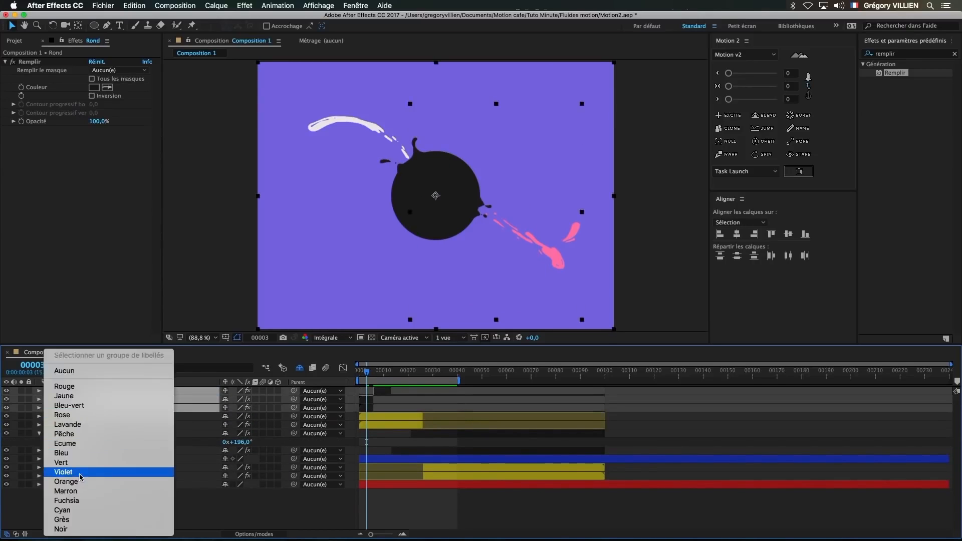
pyautogui.click(82, 474)
pyautogui.click(89, 433)
pyautogui.keyDown('shift'); pyautogui.click(91, 450); pyautogui.keyUp('shift')
pyautogui.click(46, 434)
pyautogui.click(85, 415)
# Step: Give the Rond B layer and both B layers a red label colour
pyautogui.press('Home')
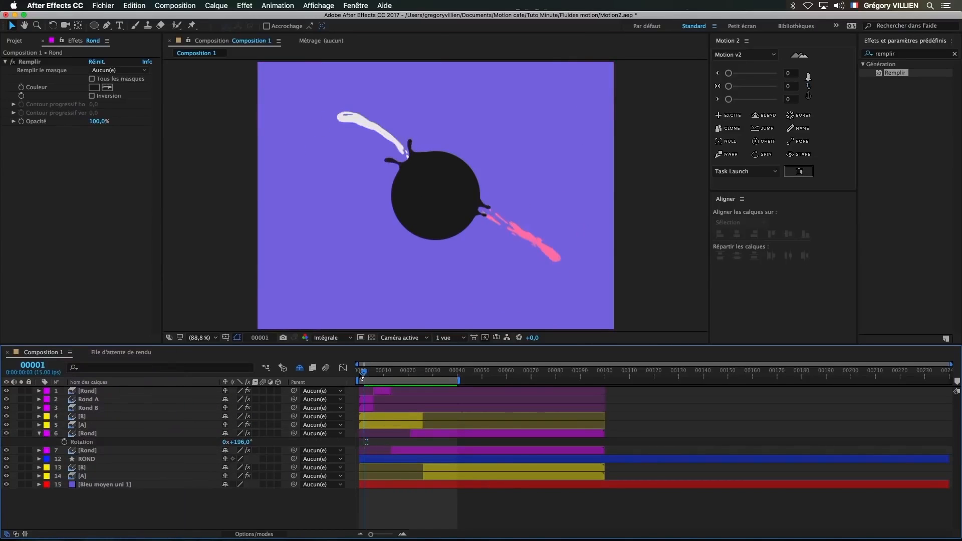
pyautogui.click(101, 408)
pyautogui.click(102, 415)
pyautogui.keyDown('super'); pyautogui.click(88, 408); pyautogui.keyUp('super')
pyautogui.keyDown('super'); pyautogui.click(82, 468); pyautogui.keyUp('super')
pyautogui.click(46, 468)
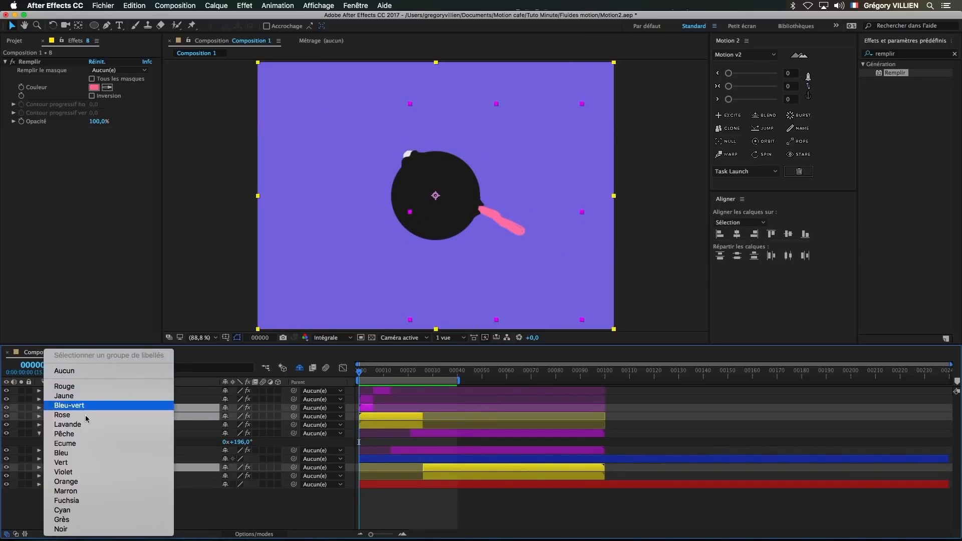
pyautogui.click(52, 384)
# Step: Give the Rond A layer and both A layers a yellow label colour
pyautogui.click(95, 426)
pyautogui.keyDown('super'); pyautogui.click(88, 399); pyautogui.keyUp('super')
pyautogui.keyDown('super'); pyautogui.click(81, 476); pyautogui.keyUp('super')
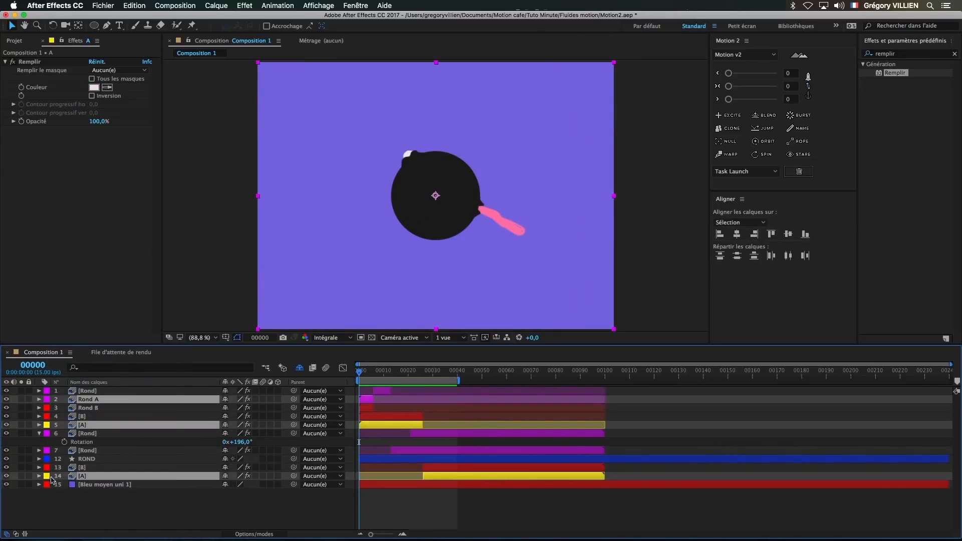
pyautogui.click(46, 476)
pyautogui.click(53, 401)
# Step: Rename the rotated Rond copy for the white drop as Rond A and give it a yellow label
pyautogui.click(40, 434)
pyautogui.click(80, 433)
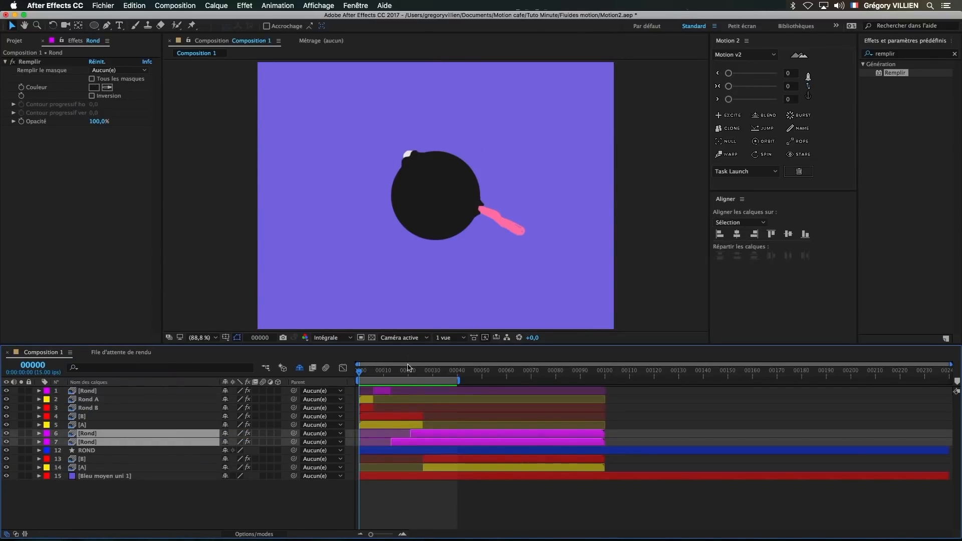
pyautogui.press('space')
pyautogui.click(6, 434)
pyautogui.click(93, 434)
pyautogui.press('Return')
pyautogui.write('Rond A')
pyautogui.press('Return')
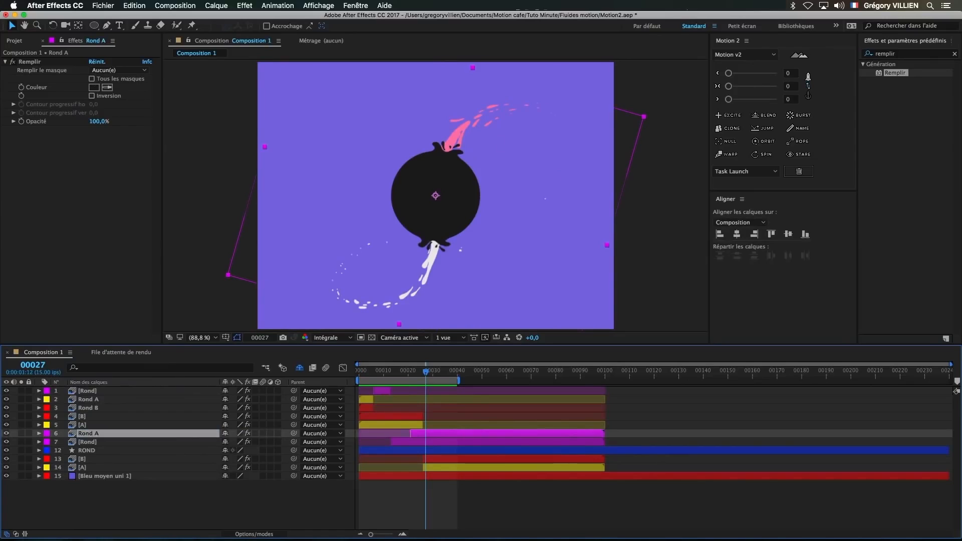
pyautogui.click(47, 434)
pyautogui.click(60, 395)
# Step: Rename the remaining Rond part just above the ROND shape layer as Rond B
pyautogui.click(90, 443)
pyautogui.press('Return')
pyautogui.write('Rond B')
pyautogui.press('Return')
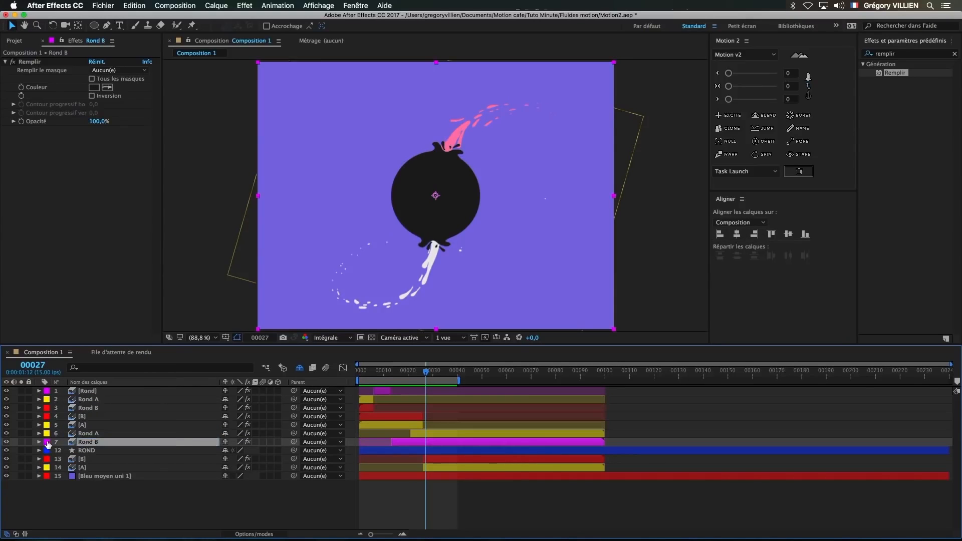
pyautogui.click(47, 442)
pyautogui.press('Escape')
# Step: Rename the lower Rond A layer as Rond A out and the upper one as Rond A in
pyautogui.click(102, 435)
pyautogui.press('Return')
pyautogui.write('out')
pyautogui.press('Return')
pyautogui.click(113, 401)
pyautogui.press('Return')
pyautogui.write('in')
# Step: Rename both Rond B layers as Rond B in and give the lower one a red label
pyautogui.click(114, 409)
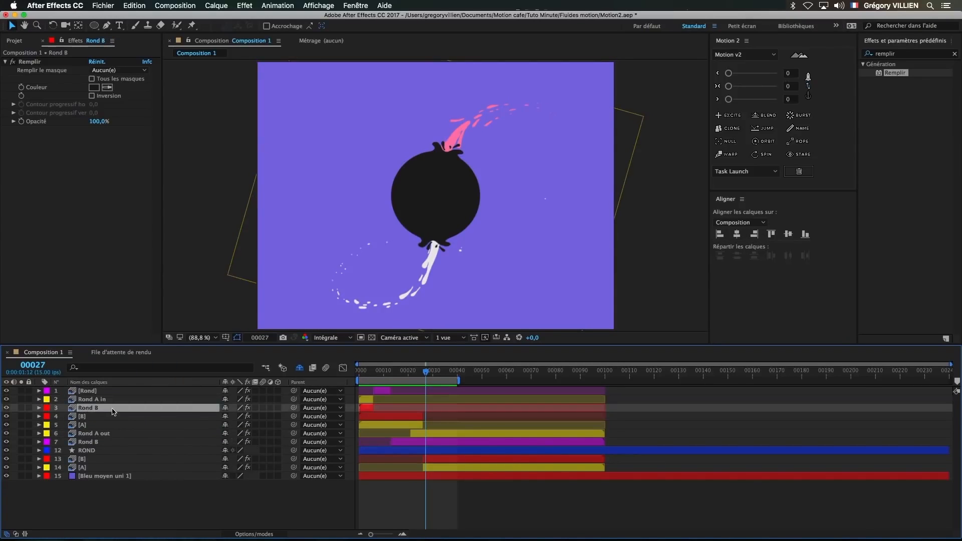
pyautogui.press('Return')
pyautogui.write('in')
pyautogui.click(115, 443)
pyautogui.press('Return')
pyautogui.write('in')
pyautogui.press('Return')
pyautogui.click(46, 442)
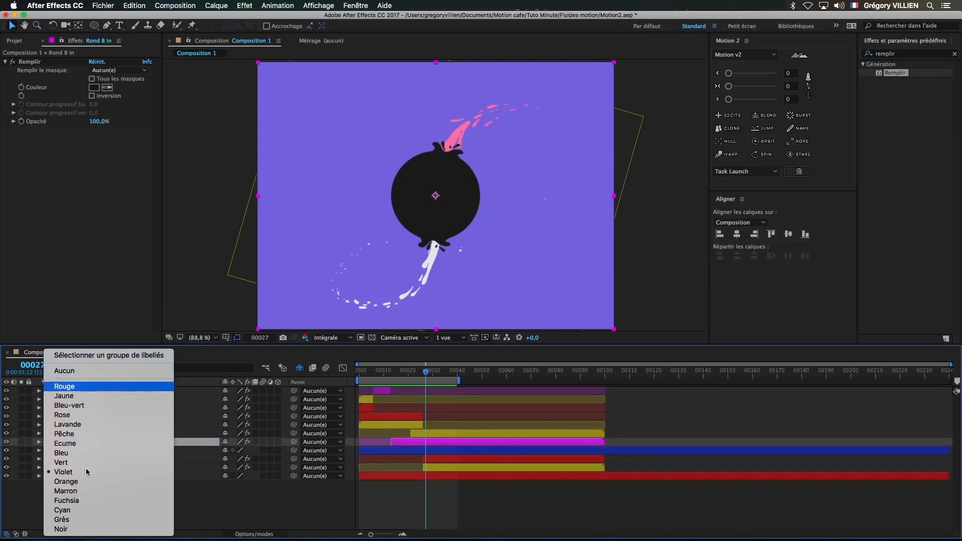
pyautogui.click(83, 387)
# Step: Give the Bleu moyen uni 1 background layer a black label and preview the animation
pyautogui.click(46, 476)
pyautogui.click(80, 530)
pyautogui.click(191, 503)
pyautogui.press('space')
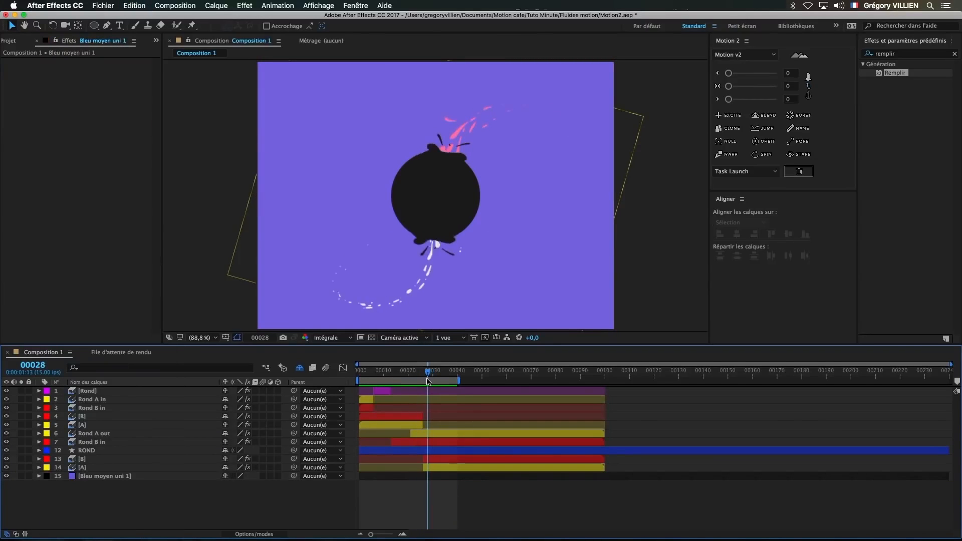
pyautogui.press('space')
# Step: Shift the two Rond B in layers and both B layers together to start at frame 6, and preview the new timing
pyautogui.click(100, 403)
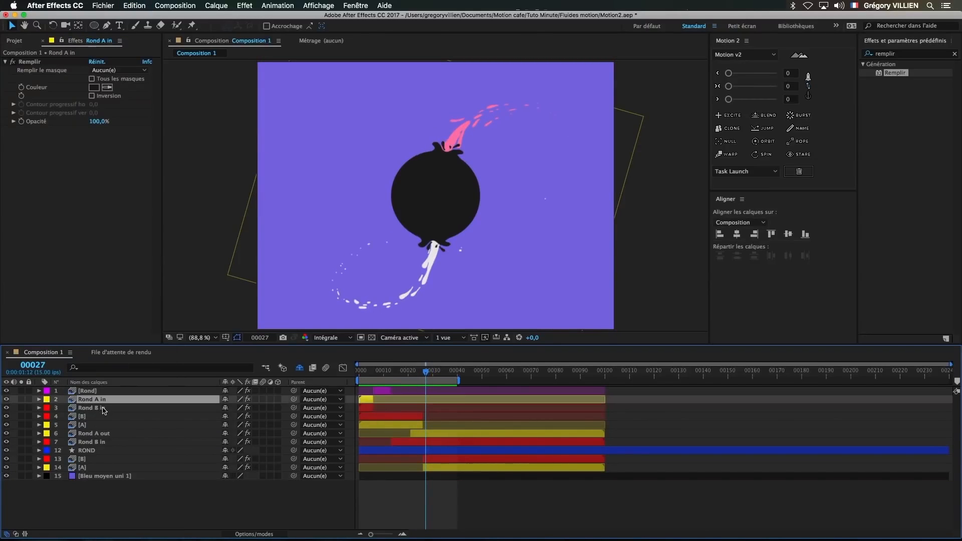
pyautogui.click(100, 408)
pyautogui.keyDown('super'); pyautogui.click(103, 417); pyautogui.keyUp('super')
pyautogui.keyDown('super'); pyautogui.click(112, 445); pyautogui.keyUp('super')
pyautogui.keyDown('super'); pyautogui.click(144, 459); pyautogui.keyUp('super')
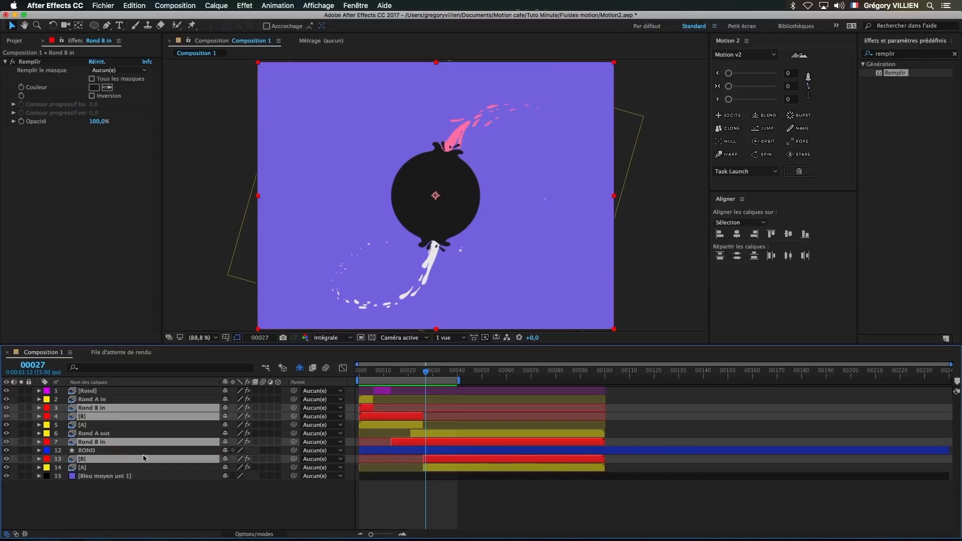
pyautogui.moveTo(398, 444); pyautogui.dragTo(407, 446)
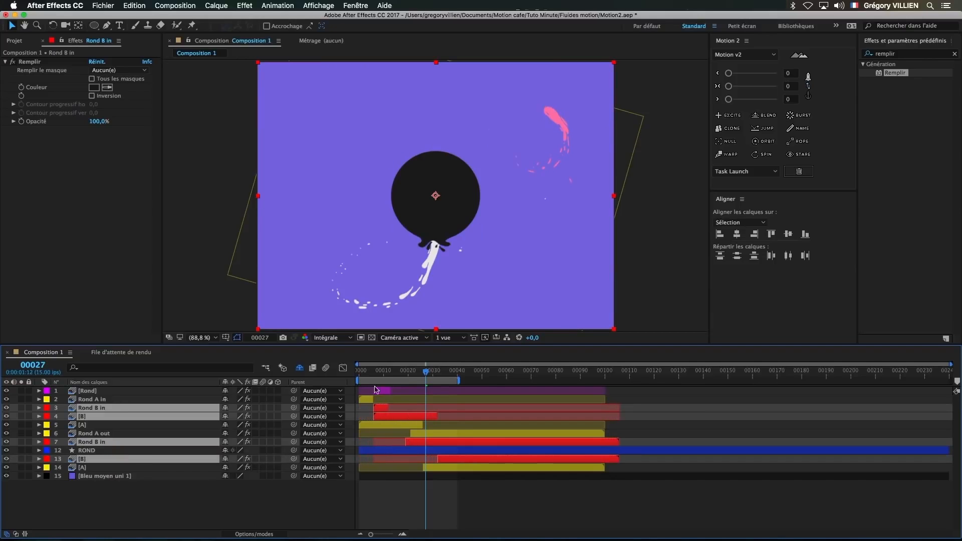
pyautogui.press('space')
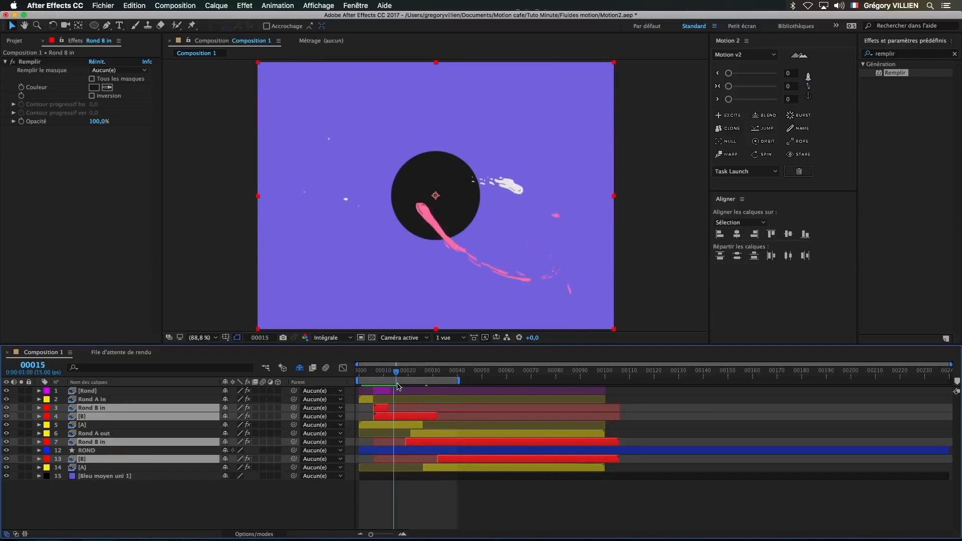
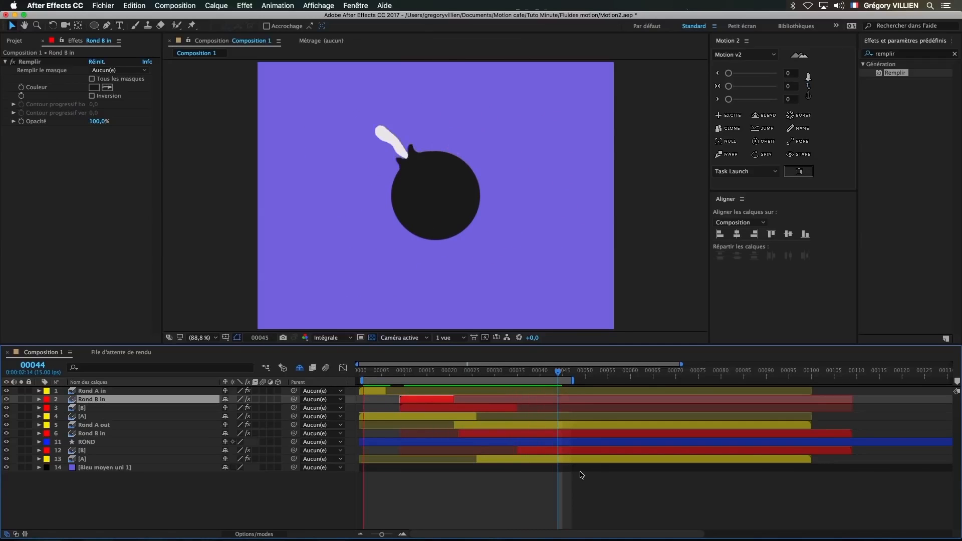
# Step: Duplicate Rond A in, Rond A out and both A layers, shift the copies to start at frame 30, and preview the overlap
pyautogui.click(488, 488)
pyautogui.moveTo(371, 373); pyautogui.dragTo(413, 374)
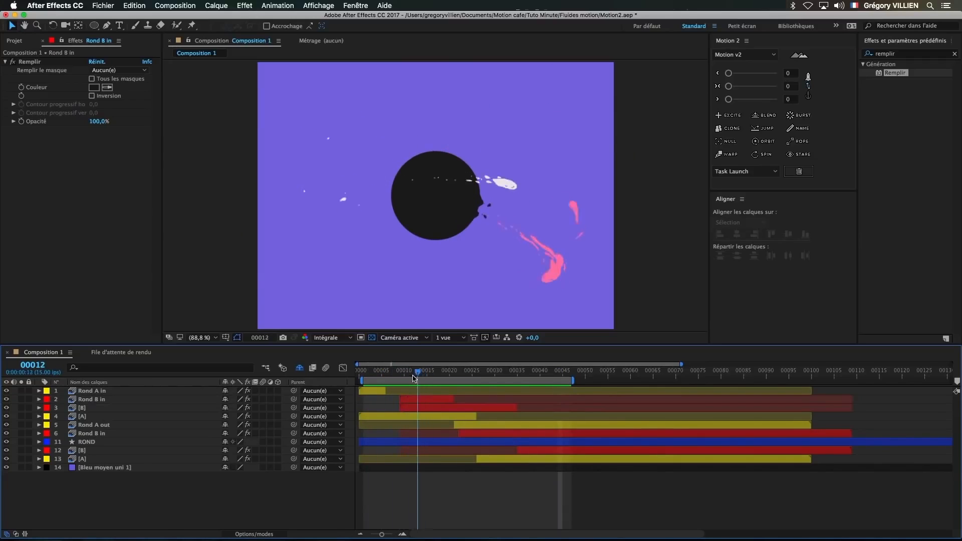
pyautogui.click(113, 394)
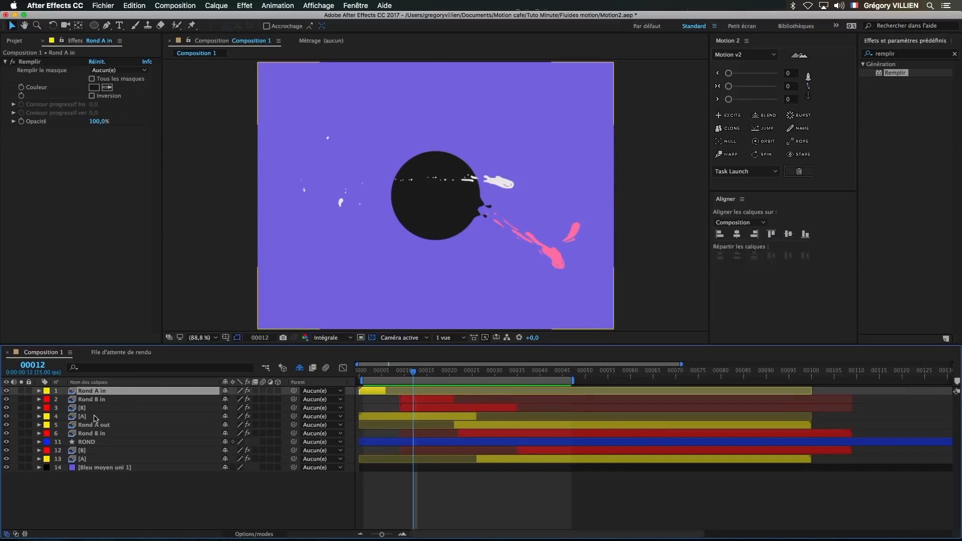
pyautogui.keyDown('super'); pyautogui.click(96, 417); pyautogui.keyUp('super')
pyautogui.keyDown('super'); pyautogui.click(98, 426); pyautogui.keyUp('super')
pyautogui.keyDown('super'); pyautogui.click(91, 459); pyautogui.keyUp('super')
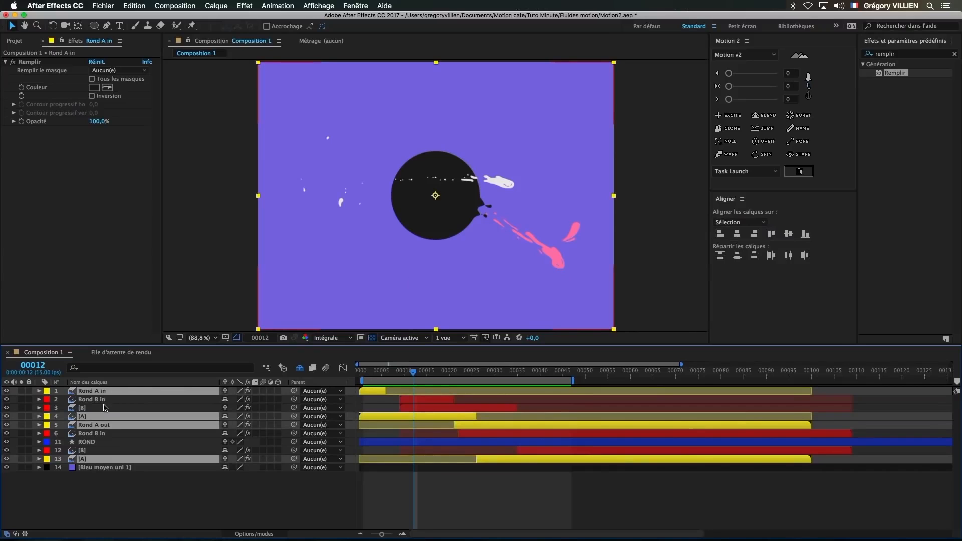
pyautogui.press('super+d')
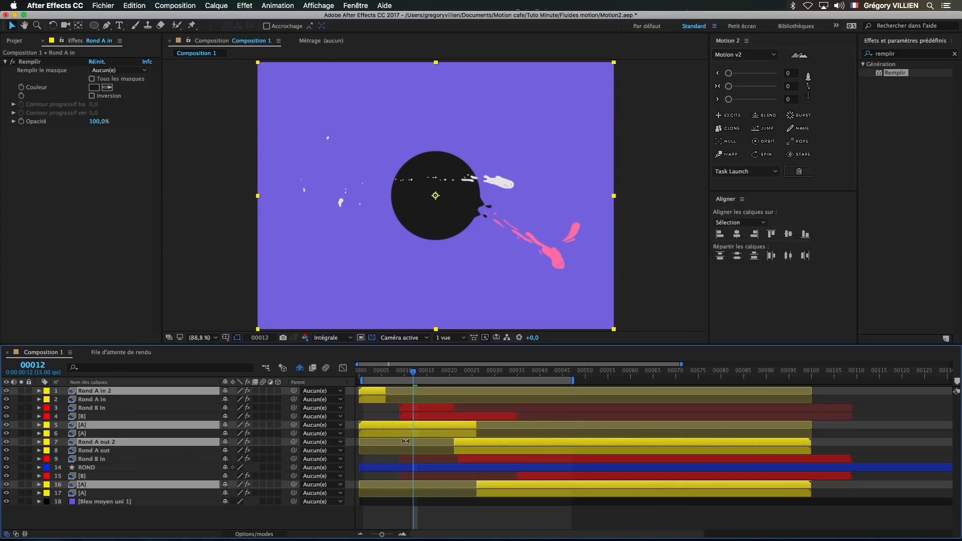
pyautogui.moveTo(399, 427); pyautogui.dragTo(534, 427)
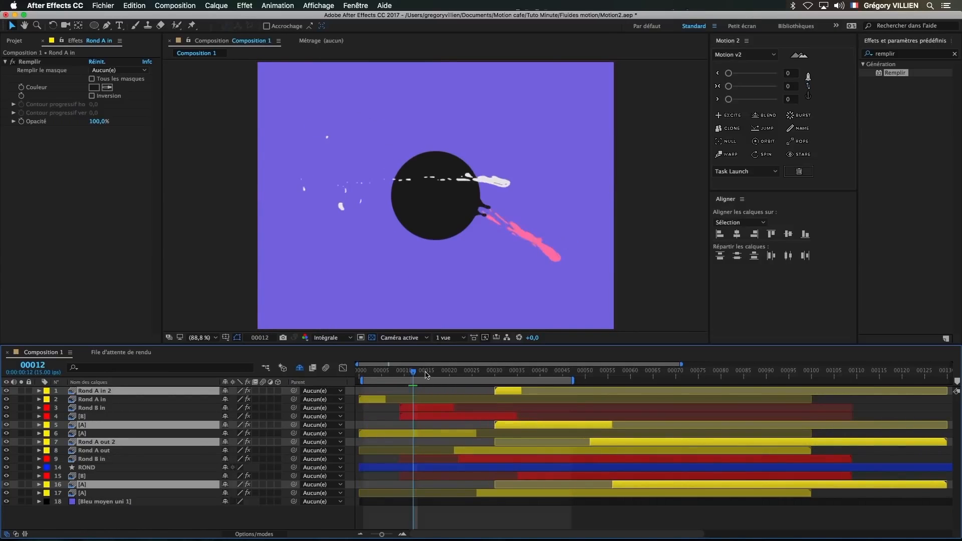
pyautogui.moveTo(427, 375); pyautogui.dragTo(495, 379)
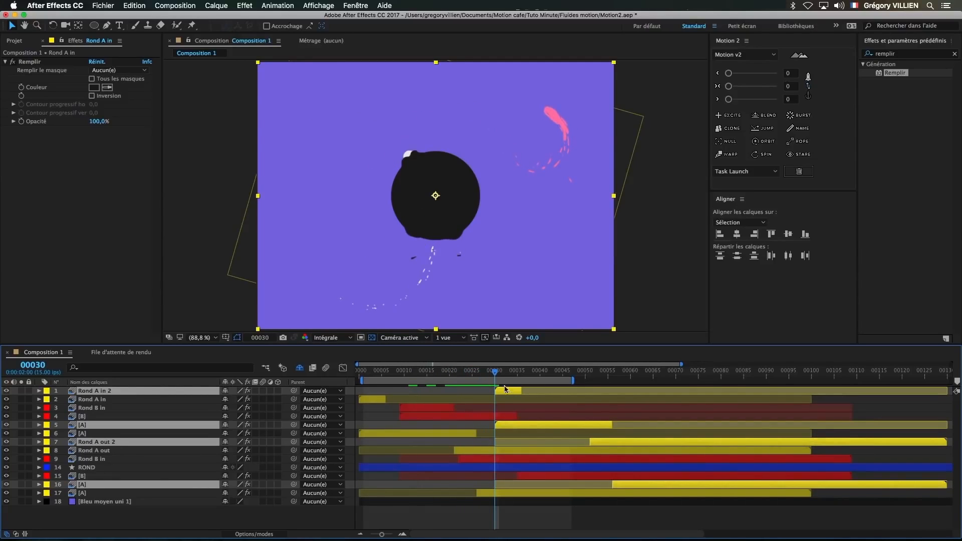
pyautogui.press('space')
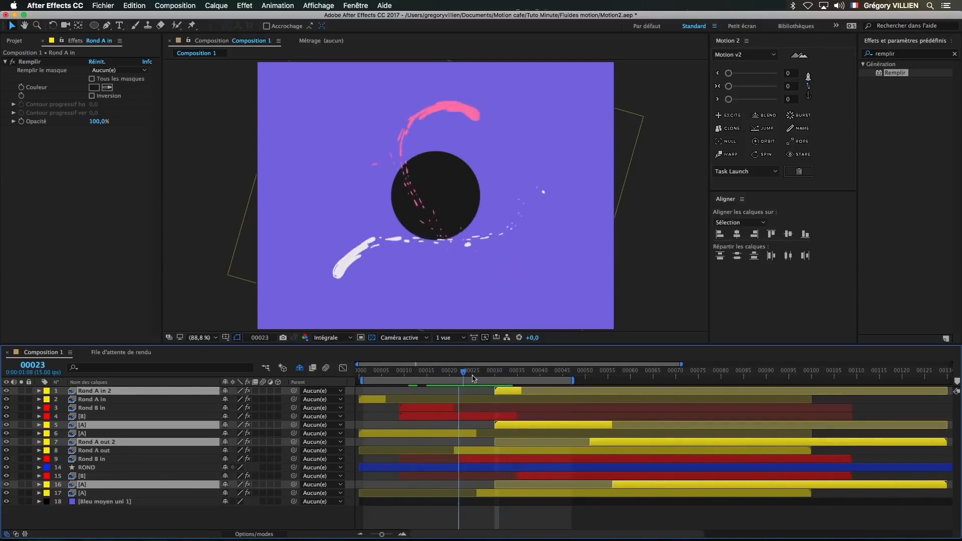
pyautogui.moveTo(494, 379)
pyautogui.mouseDown()
pyautogui.moveTo(560, 380)
pyautogui.moveTo(427, 379)
pyautogui.moveTo(512, 377)
pyautogui.moveTo(500, 379)
pyautogui.mouseUp()
# Step: Hide both Rond B in layers and both B layers, extend the work area to frame 60 and preview the animation
pyautogui.click(92, 409)
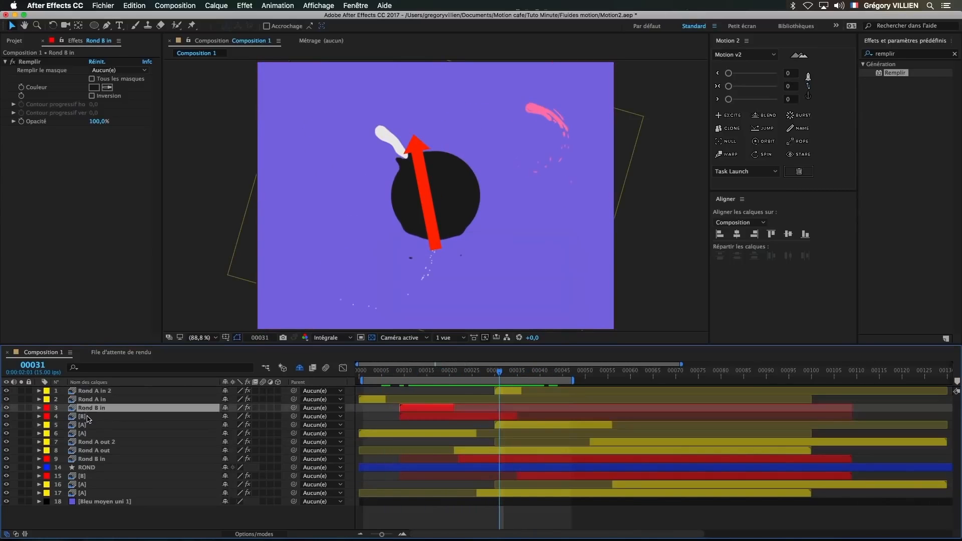
pyautogui.keyDown('super'); pyautogui.click(84, 417); pyautogui.keyUp('super')
pyautogui.keyDown('super'); pyautogui.click(99, 460); pyautogui.keyUp('super')
pyautogui.keyDown('super'); pyautogui.click(77, 477); pyautogui.keyUp('super')
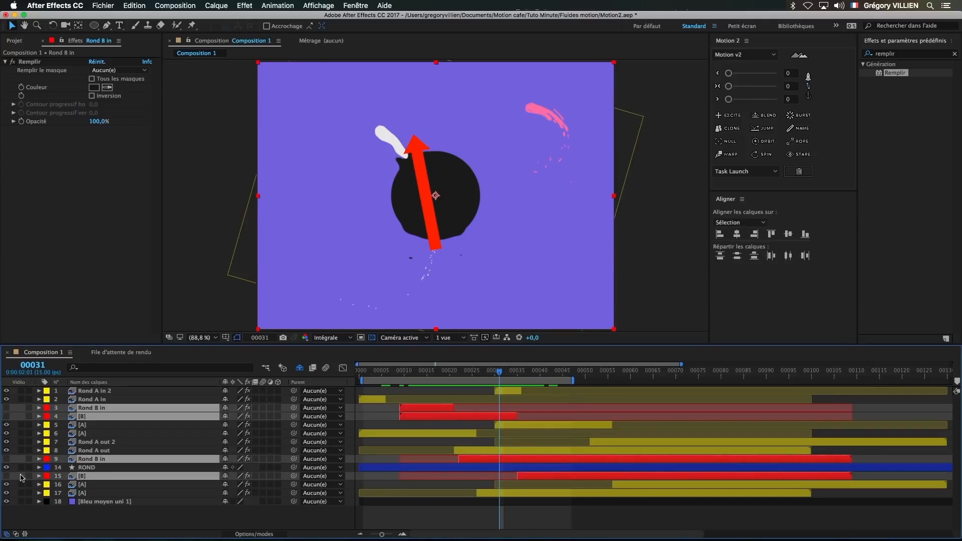
pyautogui.moveTo(573, 380); pyautogui.dragTo(633, 384)
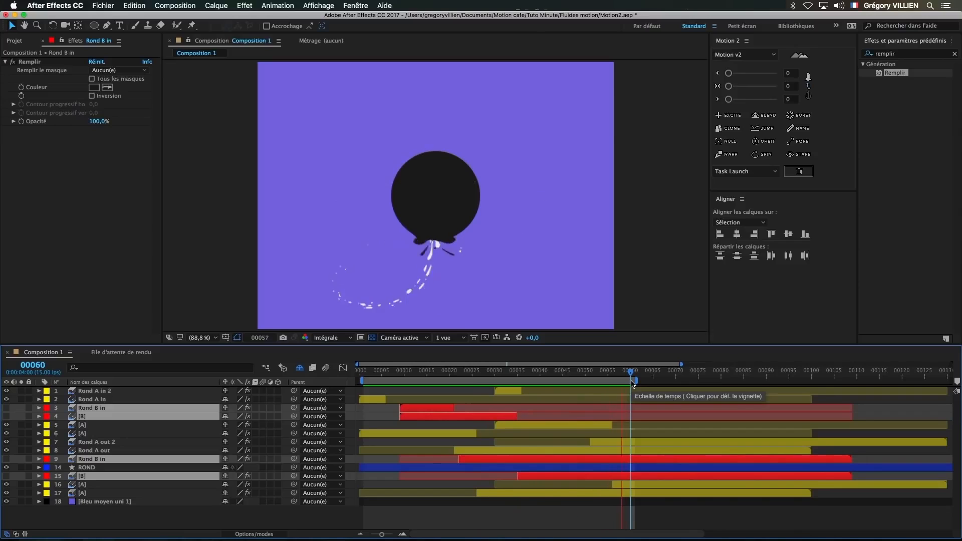
pyautogui.press('space')
# Step: Shift Rond A in 2, Rond A out 2 and the two copied A layers earlier to start at about frame 28, and preview
pyautogui.click(505, 391)
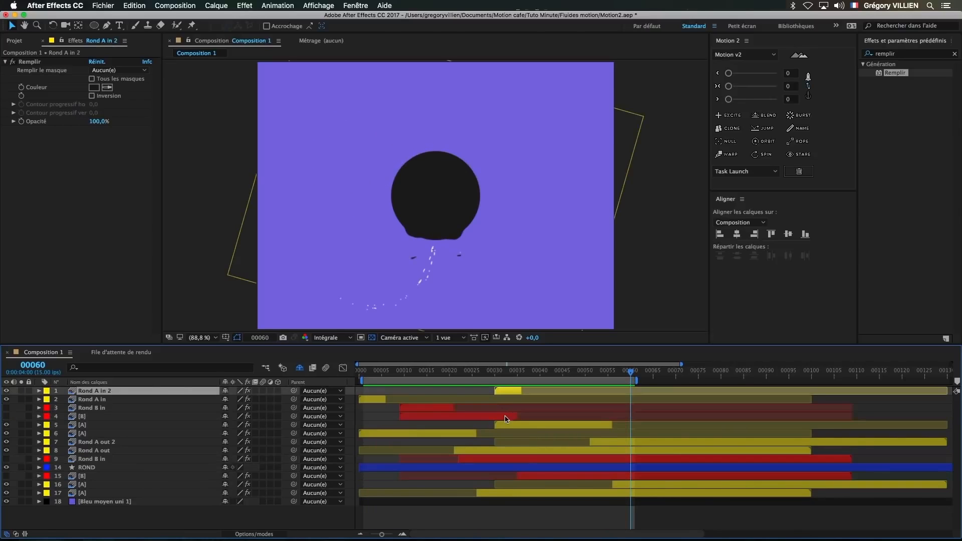
pyautogui.keyDown('shift'); pyautogui.click(512, 425); pyautogui.keyUp('shift')
pyautogui.keyDown('shift'); pyautogui.click(600, 441); pyautogui.keyUp('shift')
pyautogui.keyDown('shift'); pyautogui.click(628, 484); pyautogui.keyUp('shift')
pyautogui.moveTo(627, 485); pyautogui.dragTo(618, 483)
pyautogui.press('space')
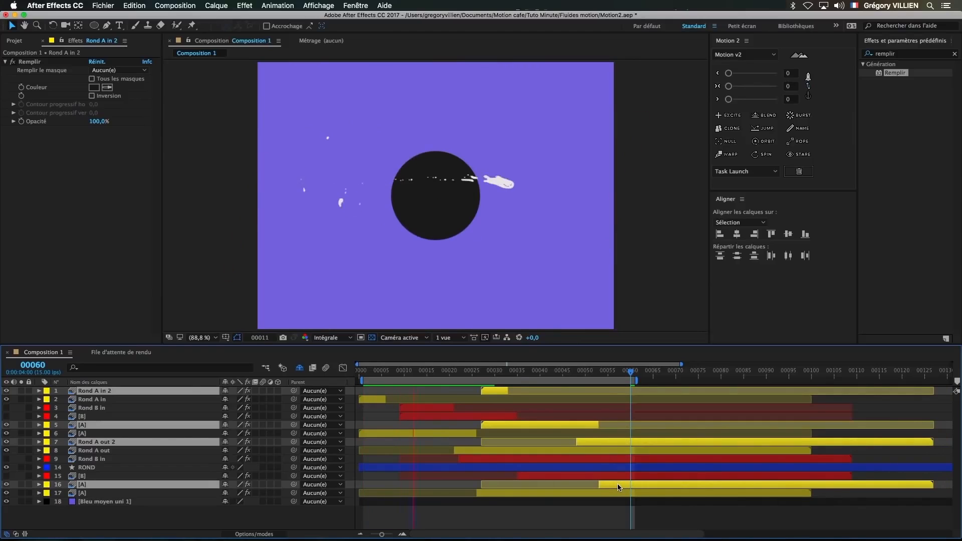
pyautogui.press('space')
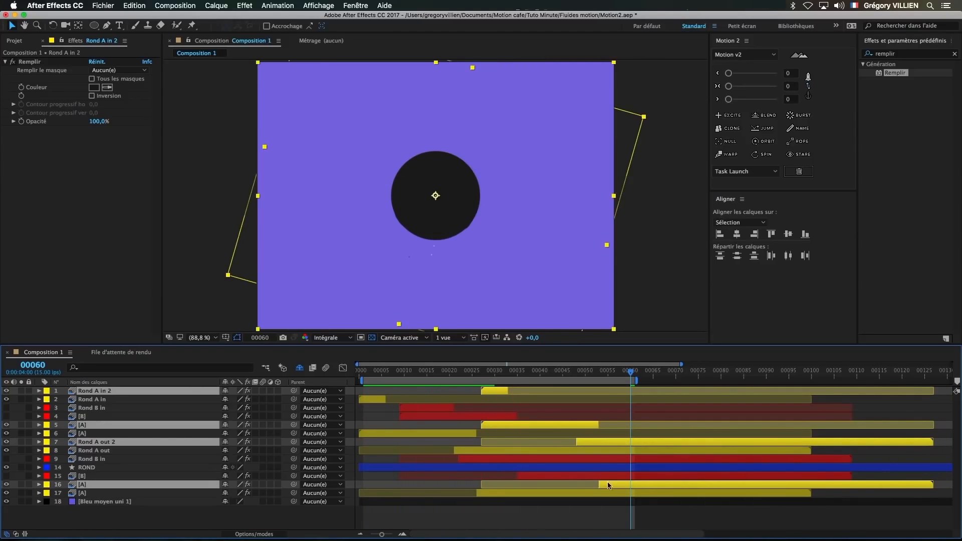
pyautogui.press('space')
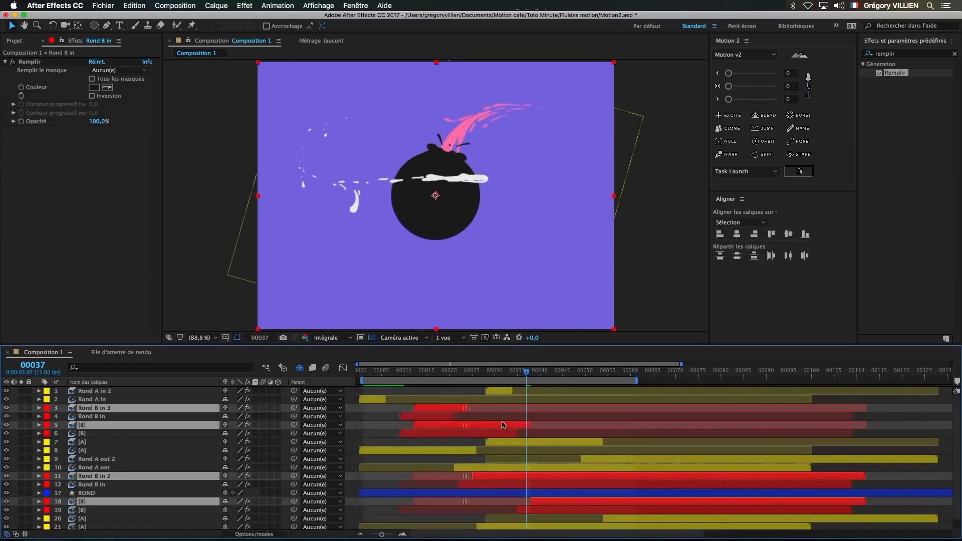
# Step: Shift the duplicated Rond B in and B layers together to start at frame 37 and preview the timing
pyautogui.moveTo(504, 425); pyautogui.dragTo(555, 410)
pyautogui.press('pagedown')
pyautogui.press('pagedown')
pyautogui.press('pagedown')
pyautogui.press('pagedown')
pyautogui.press('pageup')
pyautogui.press('pageup')
pyautogui.press('pageup')
pyautogui.hotkey('alt', 'pageup')
pyautogui.press('space')
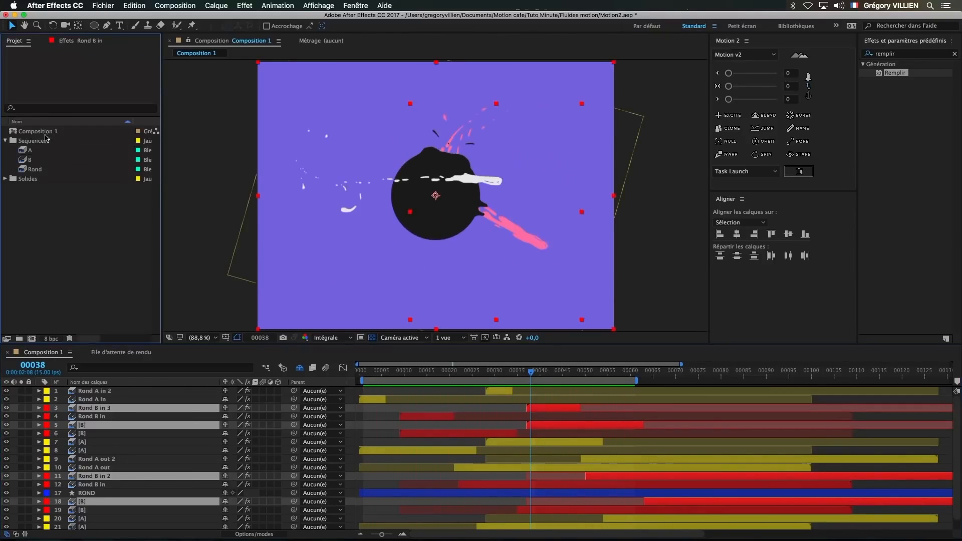
# Step: Create a new composition from Composition 1 and name it LOOP
pyautogui.moveTo(43, 132); pyautogui.dragTo(43, 271)
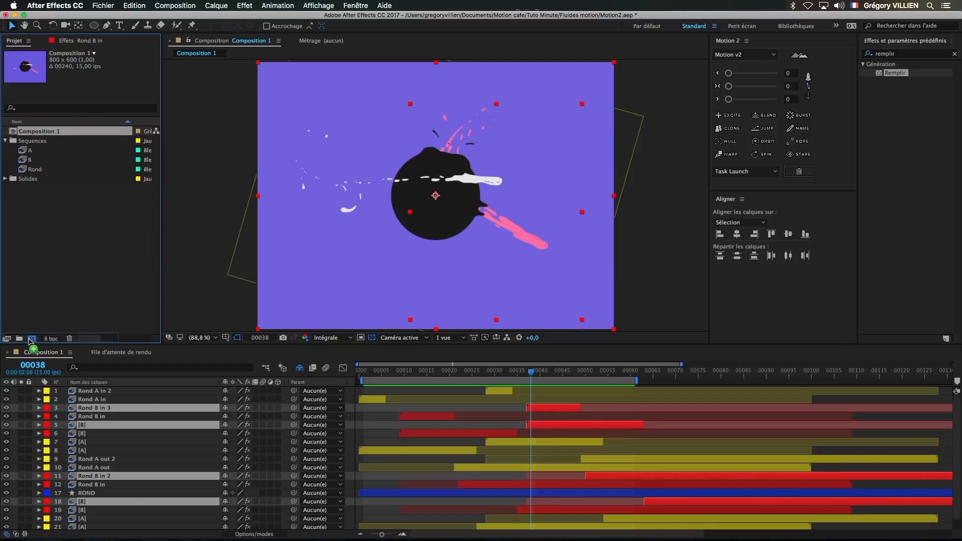
pyautogui.moveTo(29, 340); pyautogui.dragTo(31, 339)
pyautogui.write('LOO')
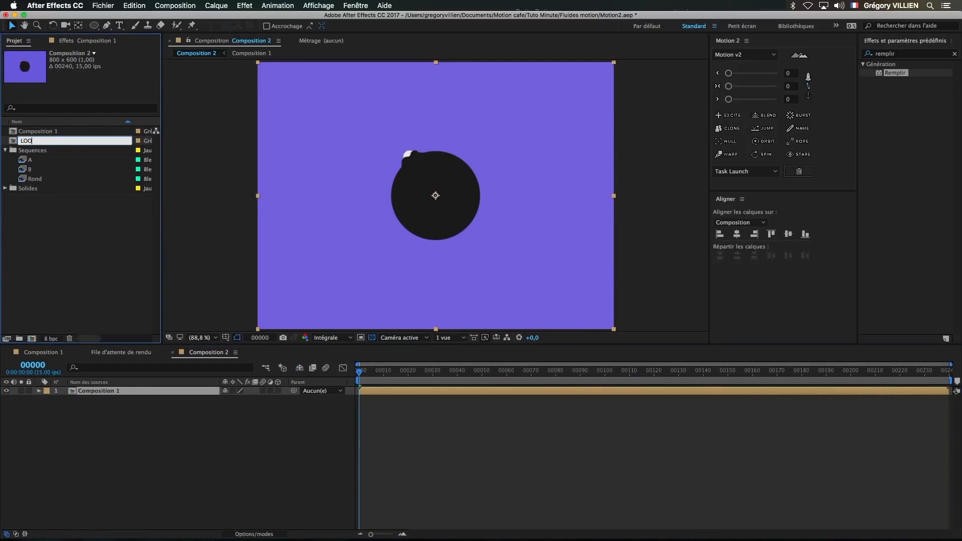
pyautogui.write('P')
pyautogui.press('Return')
# Step: Split the Composition 1 layer at frame 23, move the later part to the composition's start and delete the earlier part
pyautogui.moveTo(385, 371); pyautogui.dragTo(419, 385)
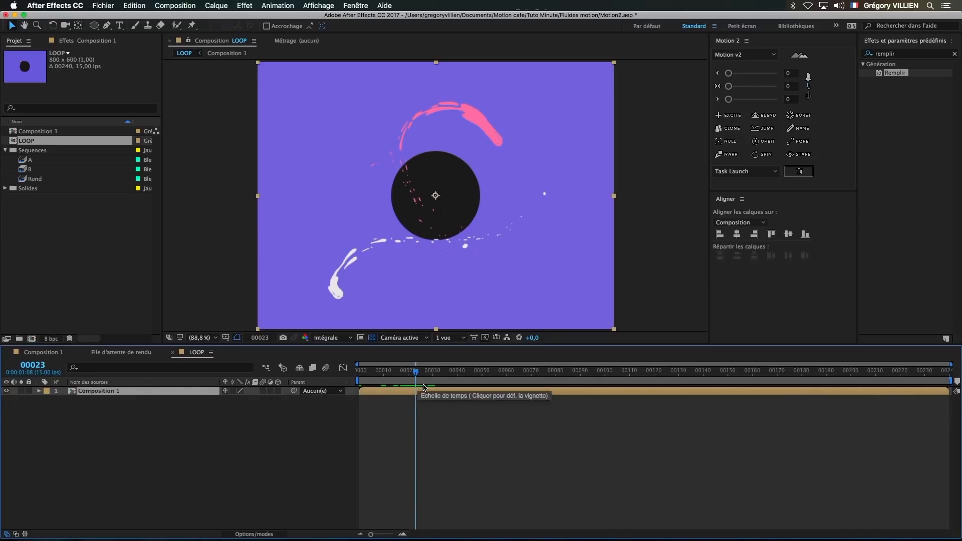
pyautogui.press('super+shift+d')
pyautogui.press('Home')
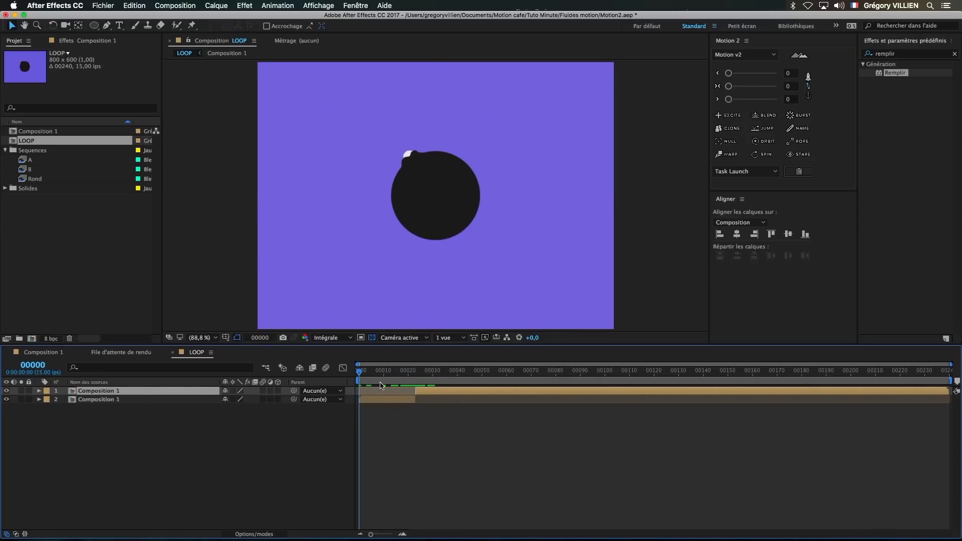
pyautogui.press('[')
pyautogui.click(390, 401)
pyautogui.press('Delete')
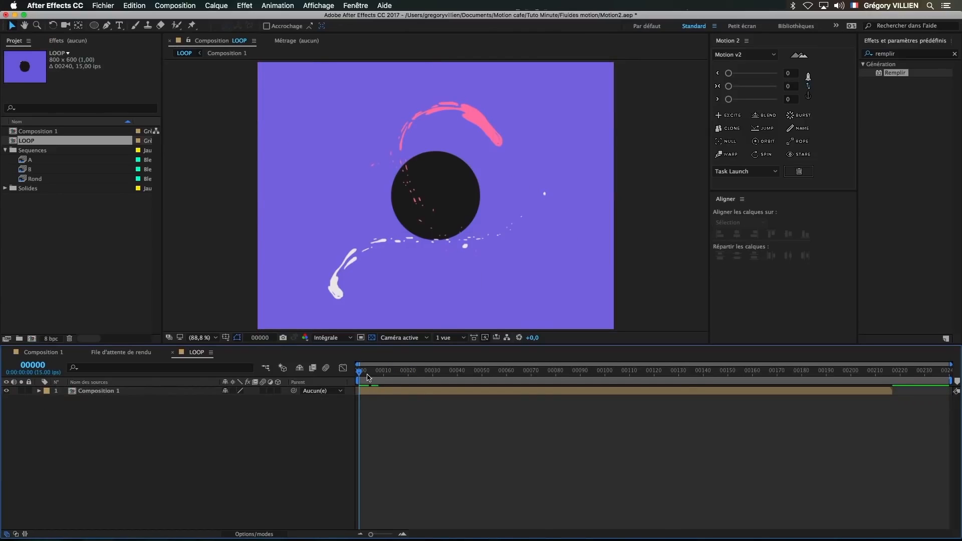
# Step: End the LOOP work area at frame 28, take a snapshot of that frame and compare it with the first frame
pyautogui.moveTo(367, 378); pyautogui.dragTo(430, 380)
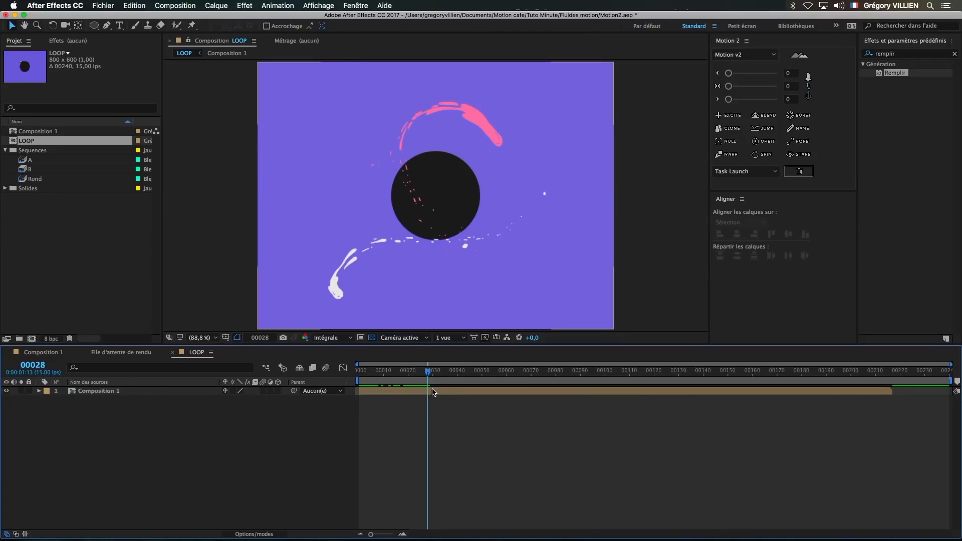
pyautogui.click(434, 391)
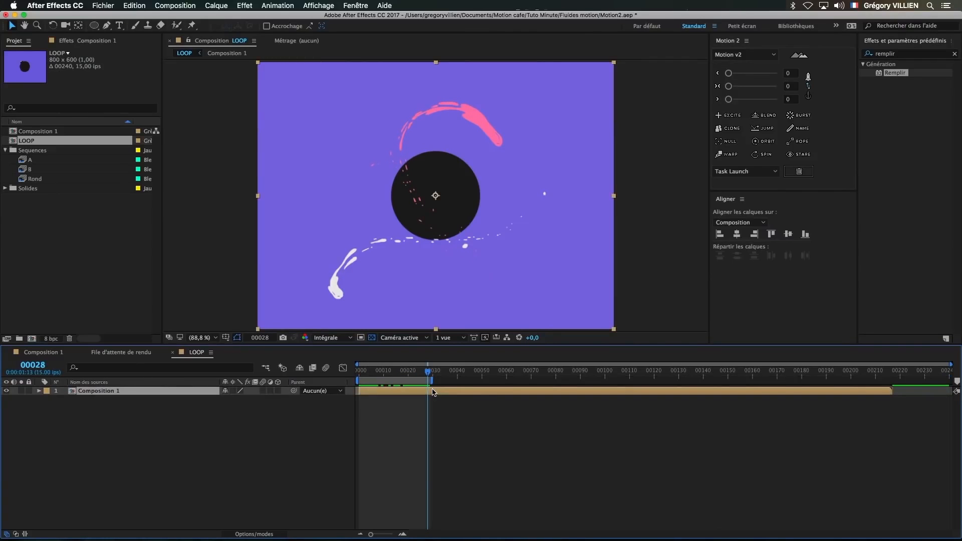
pyautogui.click(284, 338)
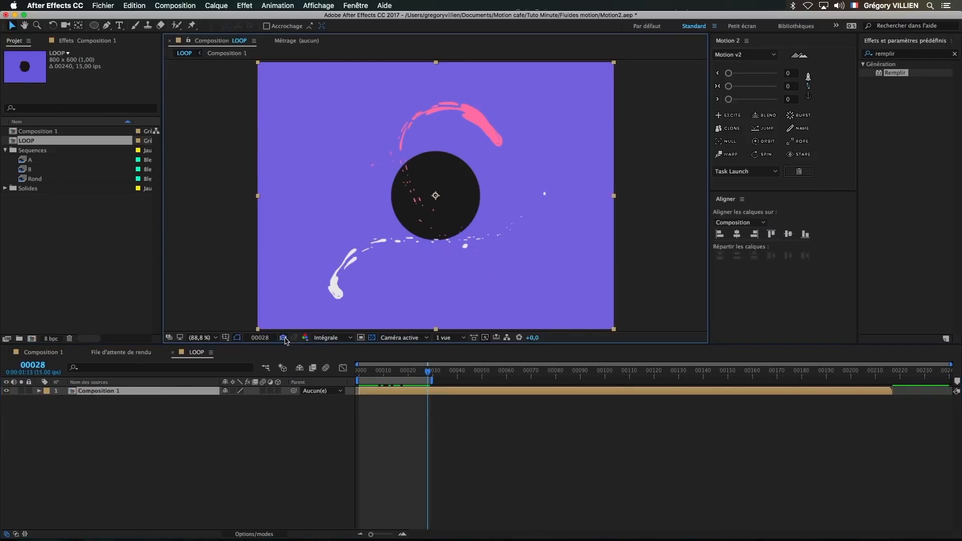
pyautogui.click(361, 371)
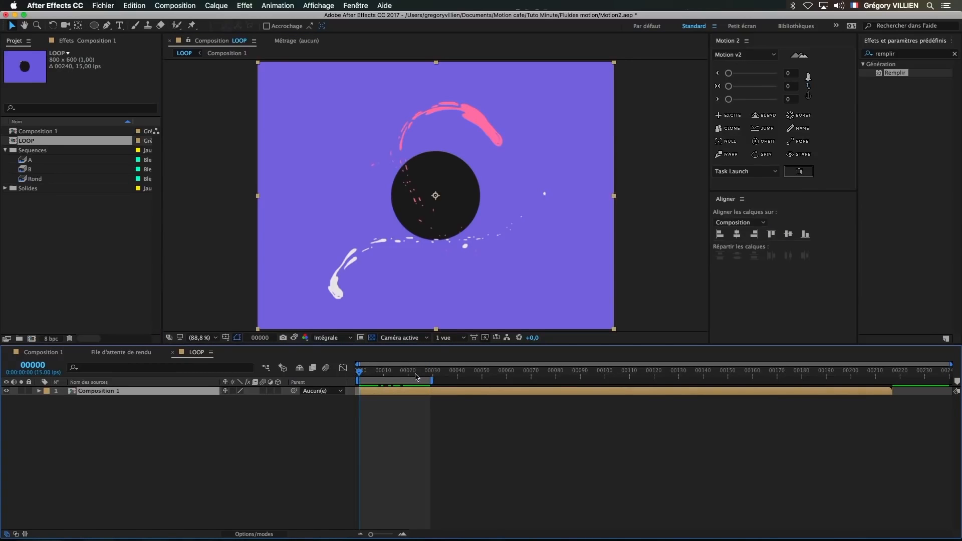
pyautogui.moveTo(425, 375); pyautogui.dragTo(430, 376)
# Step: Shorten the LOOP work area to end at frame 27 and preview the loop
pyautogui.press('=')
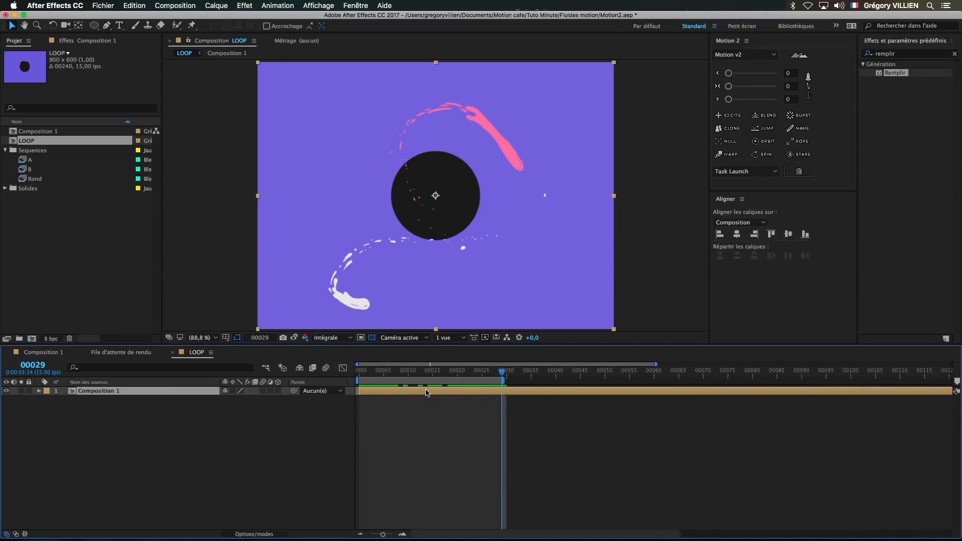
pyautogui.press('pageup')
pyautogui.press('pageup')
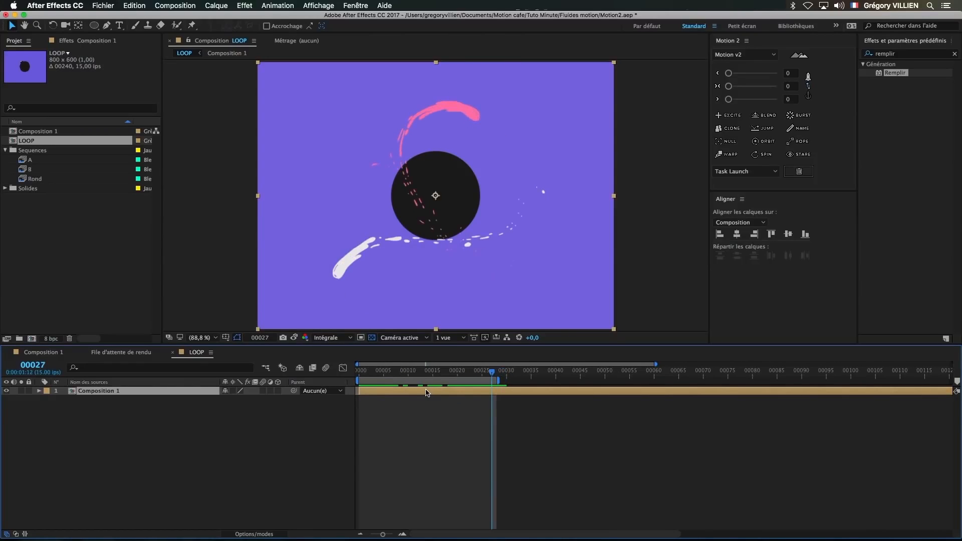
pyautogui.press('space')
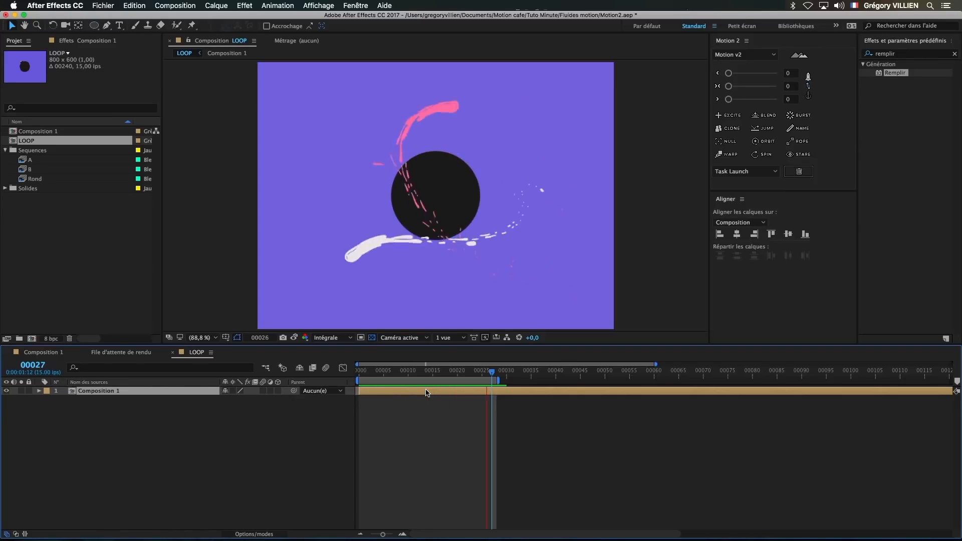
pyautogui.press('space')
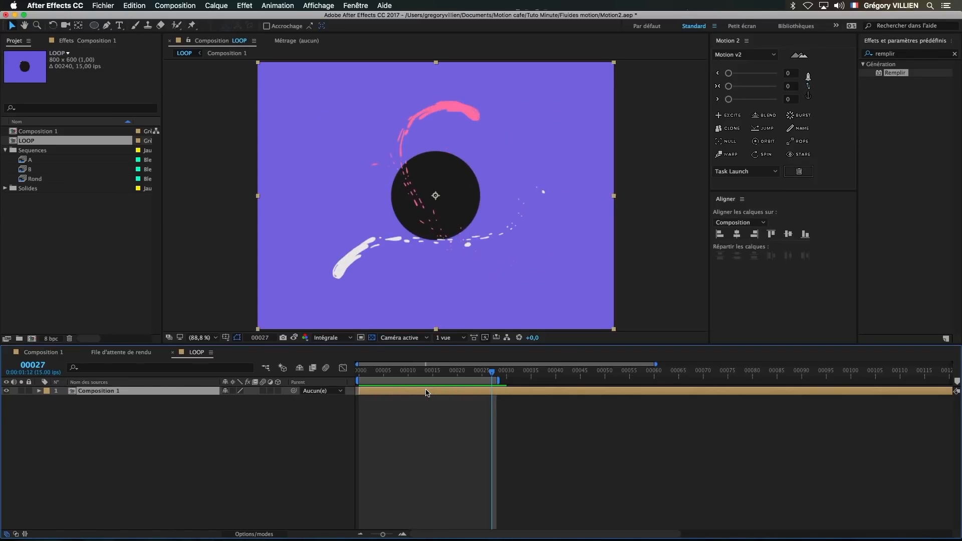
# Step: In Composition 1, add a composition marker at frame 50 and go to the loop's start at frame 23
pyautogui.click(54, 354)
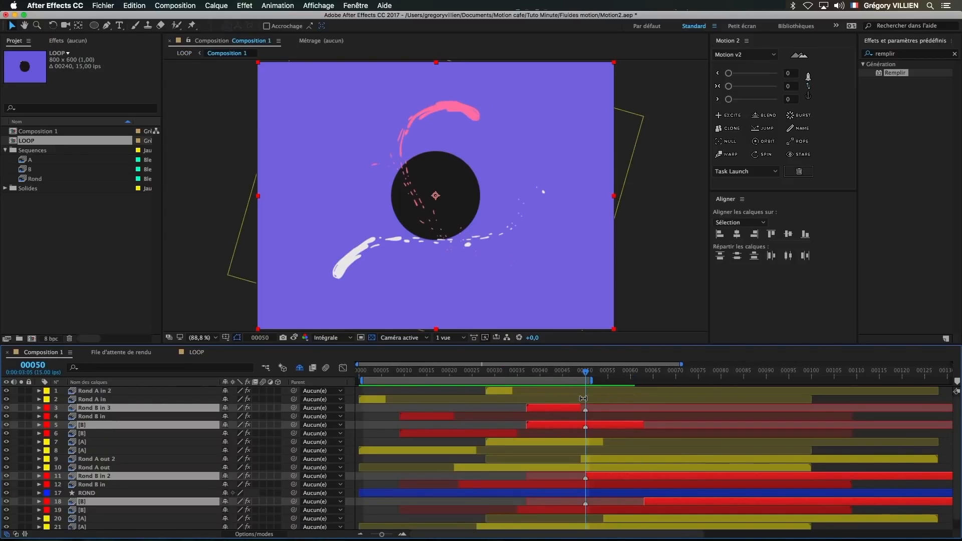
pyautogui.press('F2')
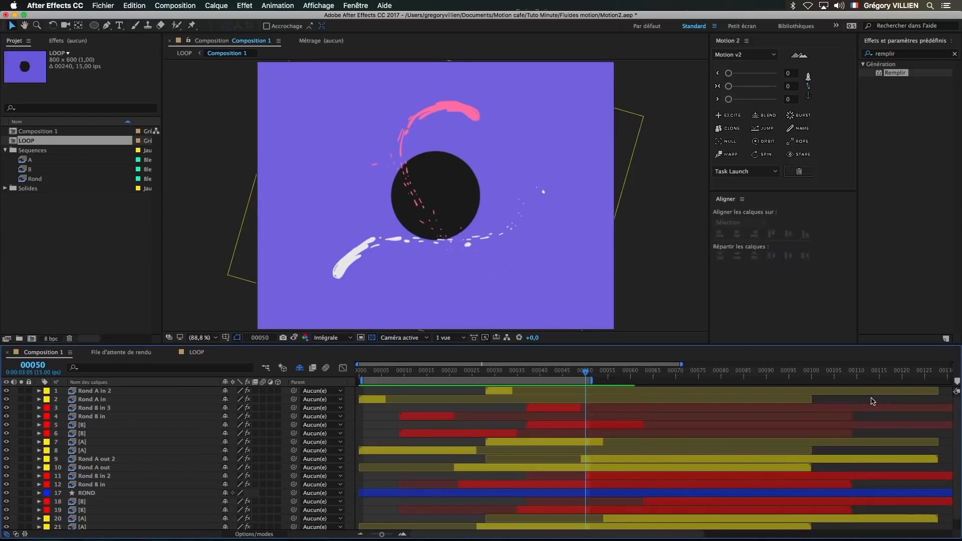
pyautogui.click(198, 353)
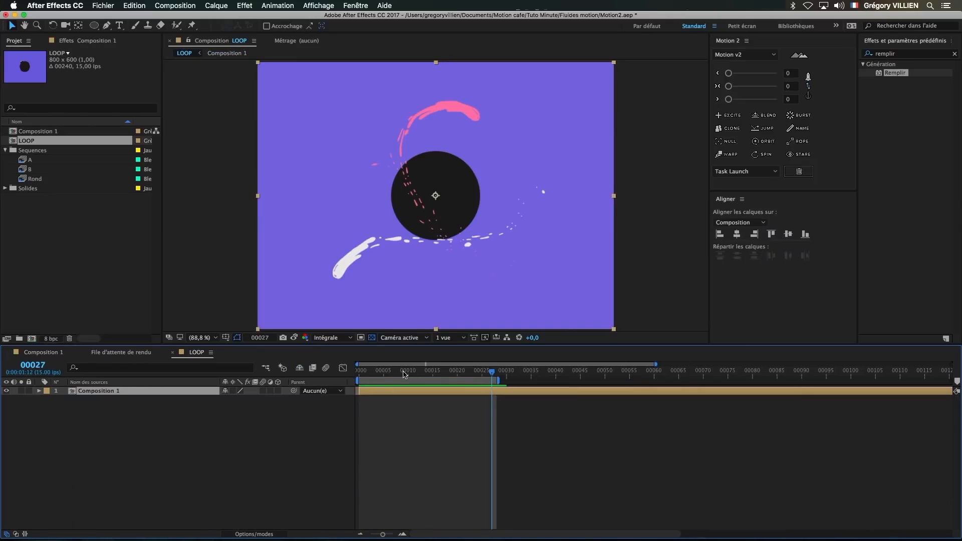
pyautogui.click(56, 354)
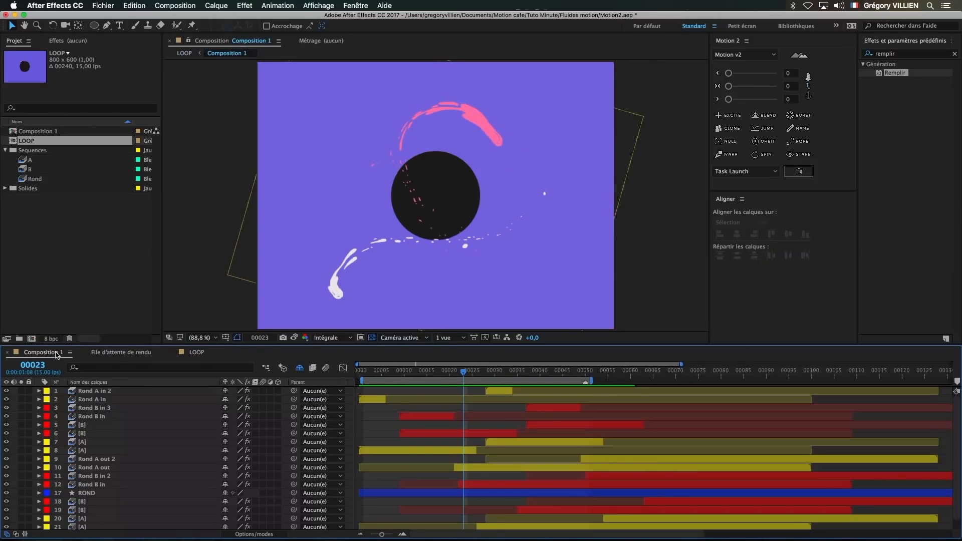
# Step: Label the composition markers "LOOP IN" at frame 23 and "LOOP OUT" at frame 50, and preview the loop
pyautogui.doubleClick(463, 383)
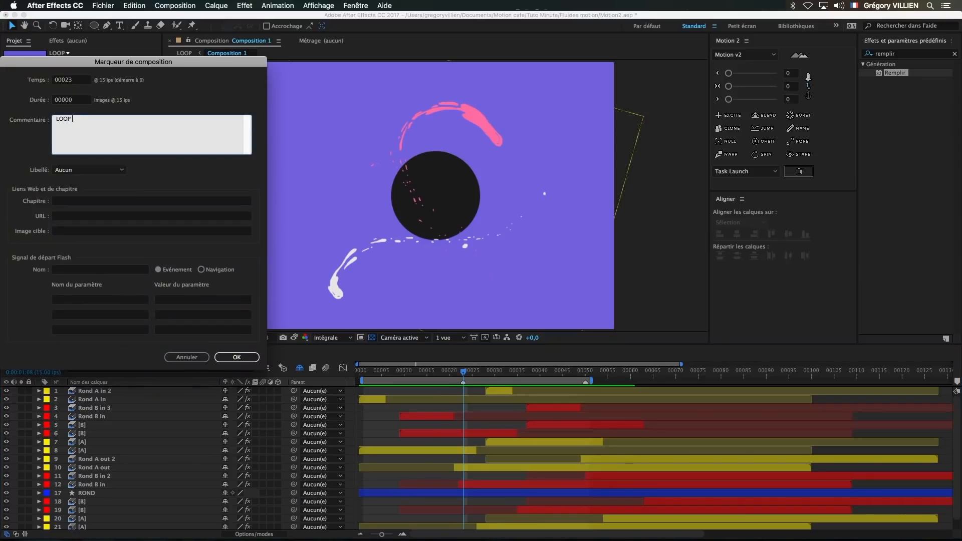
pyautogui.click(245, 358)
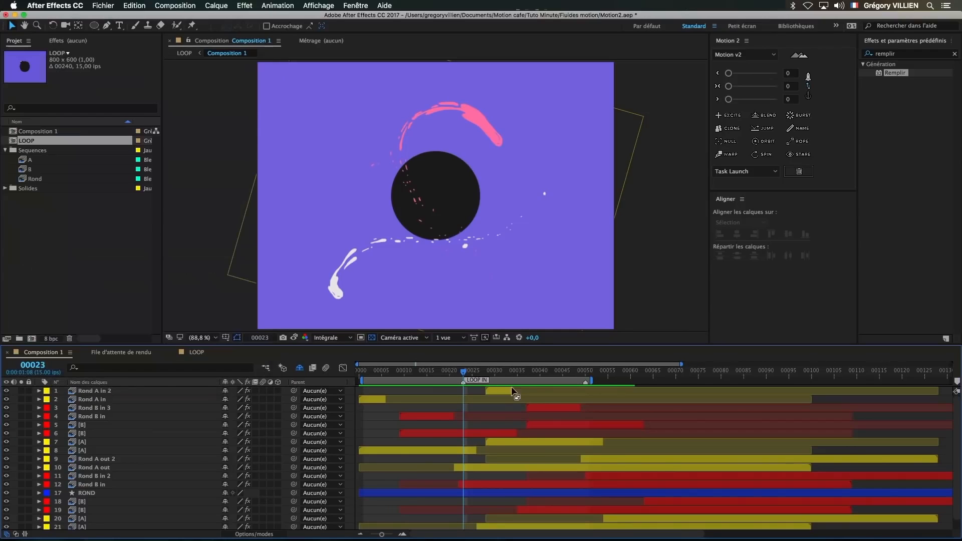
pyautogui.doubleClick(584, 383)
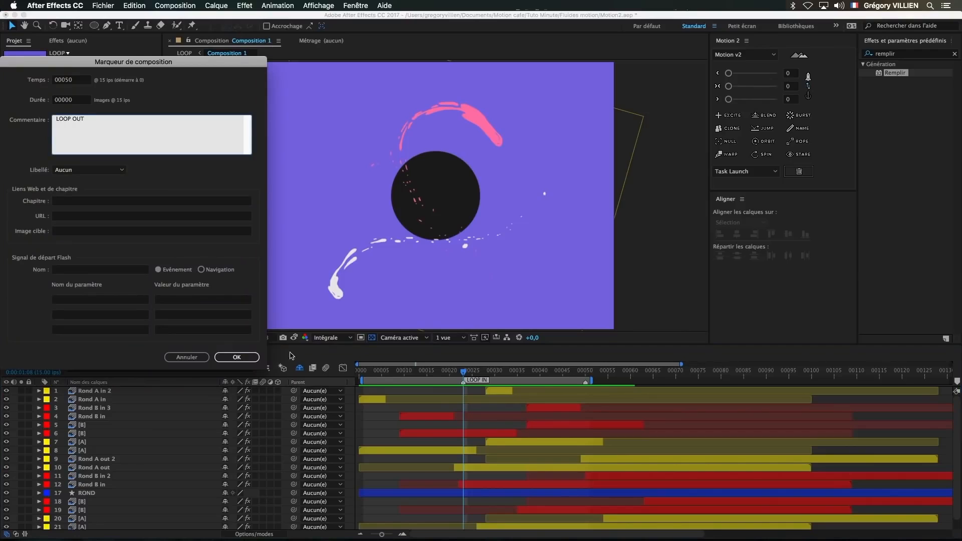
pyautogui.press('Return')
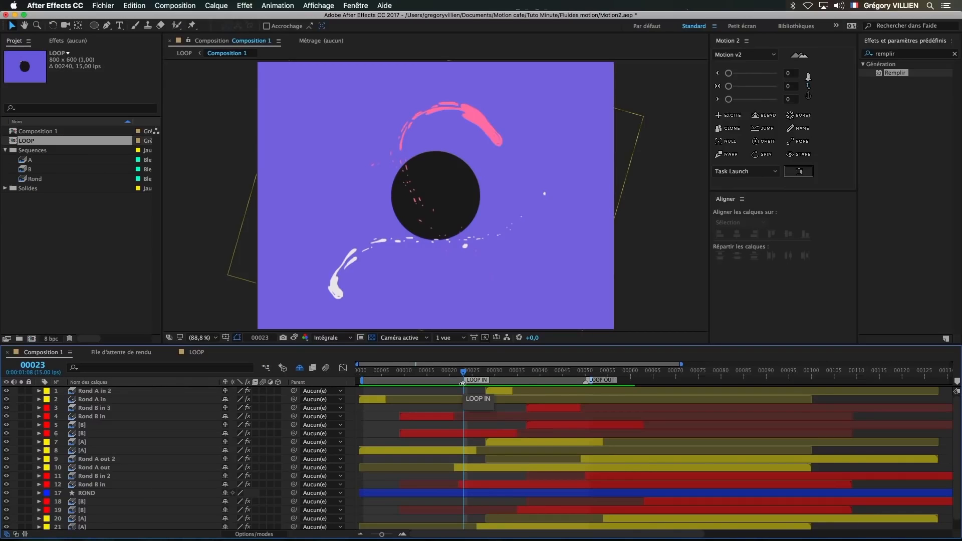
pyautogui.rightClick(586, 384)
pyautogui.click(624, 416)
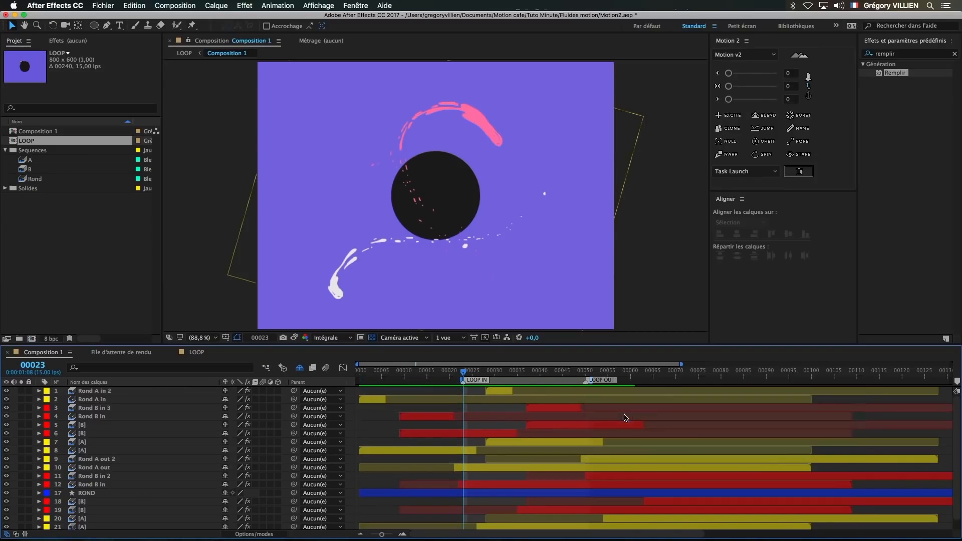
pyautogui.press('space')
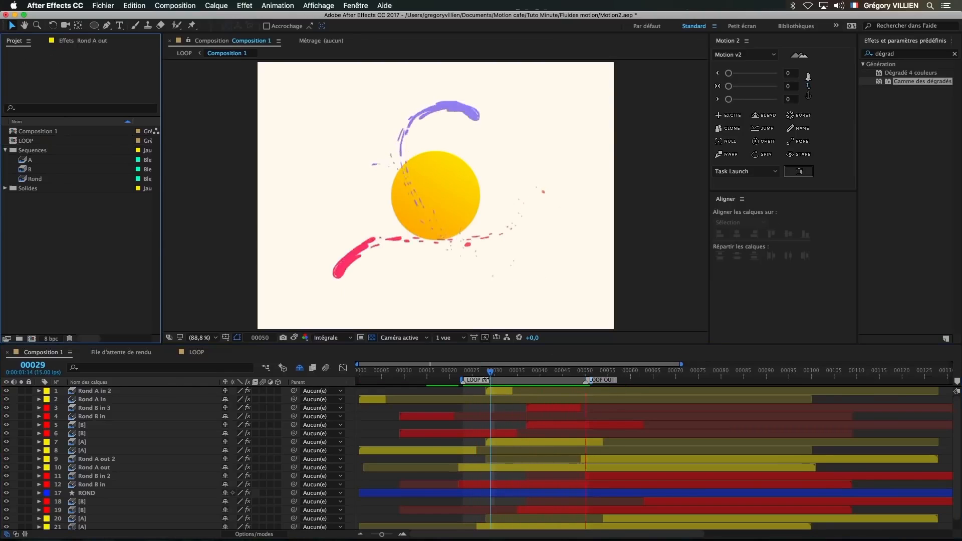
pyautogui.press('space')
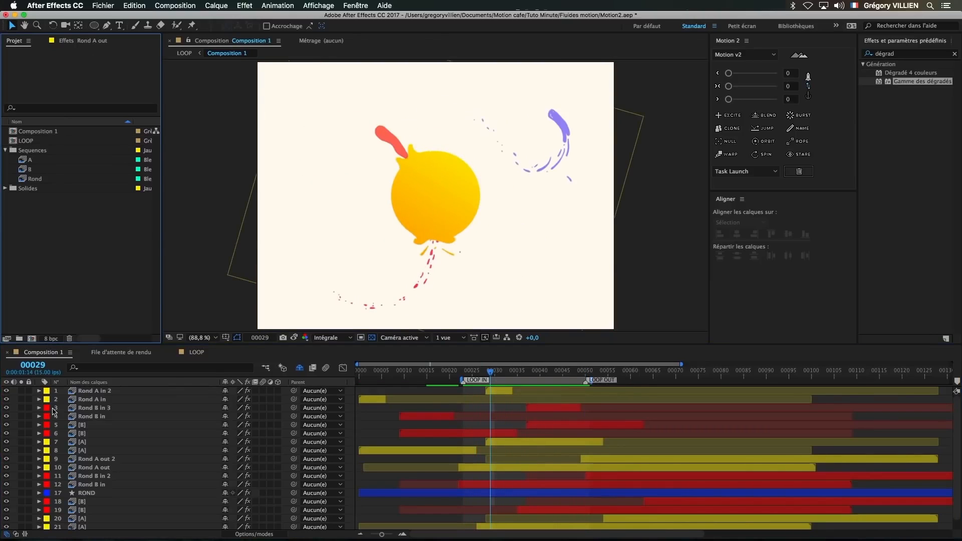
# Step: Try moving the gradient's start point on the later A drop layer toward the upper-left of the frame
pyautogui.click(102, 401)
pyautogui.click(103, 418)
pyautogui.click(503, 443)
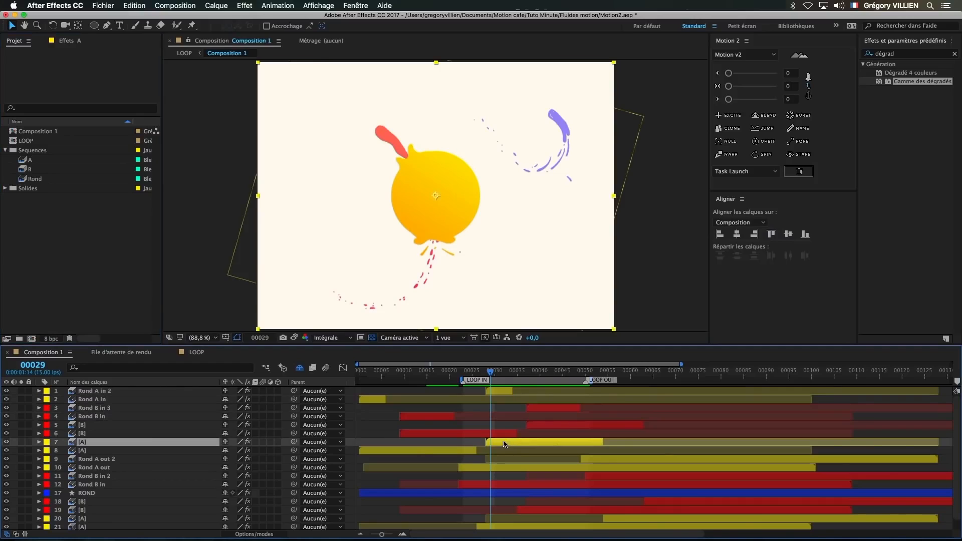
pyautogui.click(53, 44)
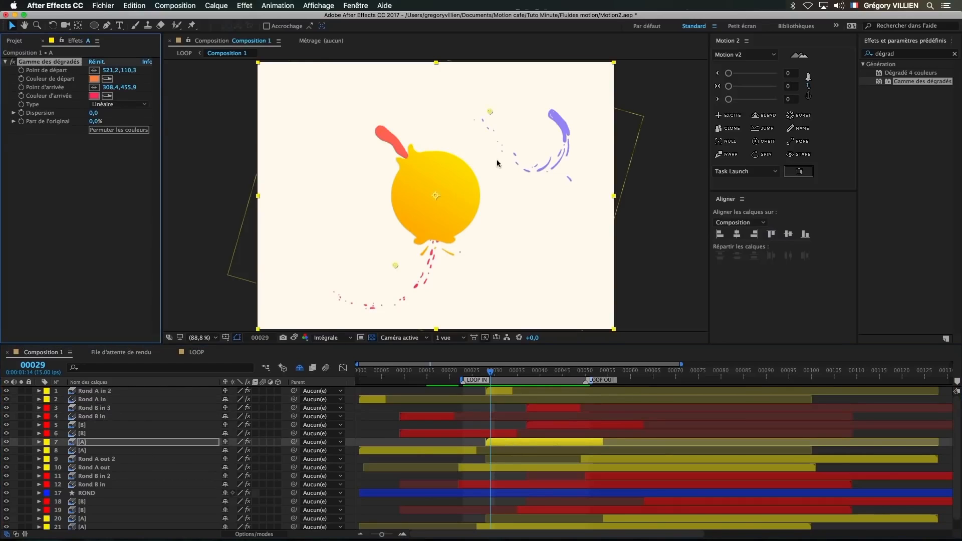
pyautogui.moveTo(491, 112); pyautogui.dragTo(358, 101)
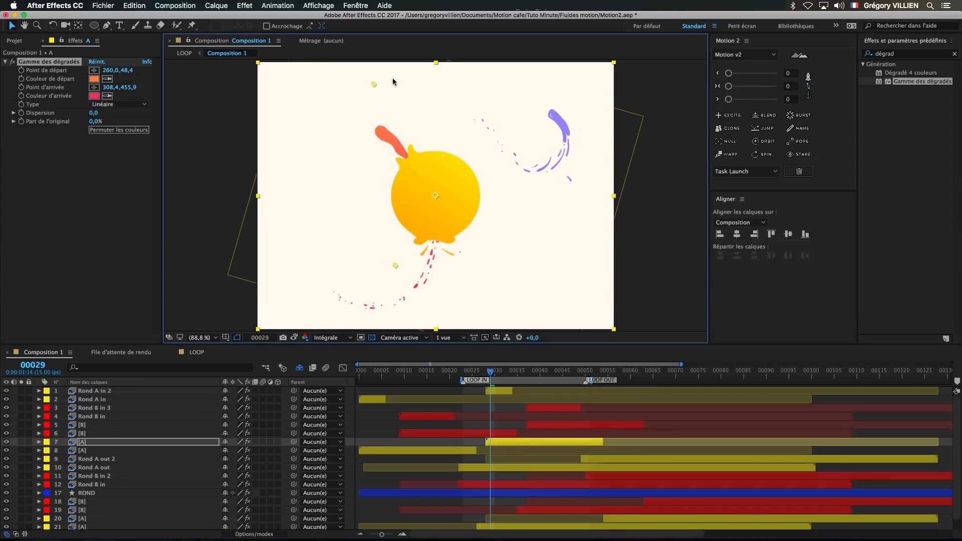
# Step: At frame 36, duplicate the A drop layer that crosses the circle and give the copy a green (Vert) label
pyautogui.moveTo(495, 373); pyautogui.dragTo(540, 374)
pyautogui.click(913, 104)
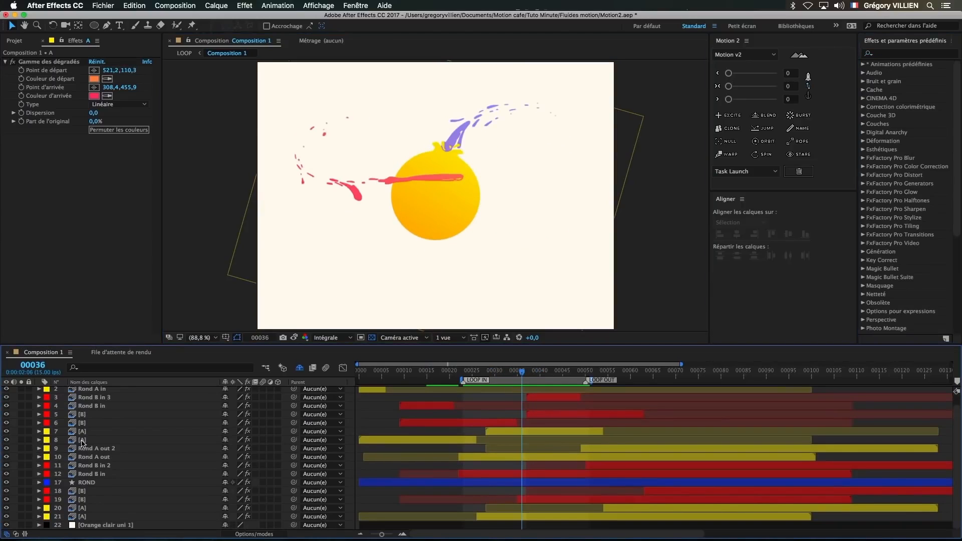
pyautogui.click(81, 440)
pyautogui.click(88, 433)
pyautogui.click(7, 431)
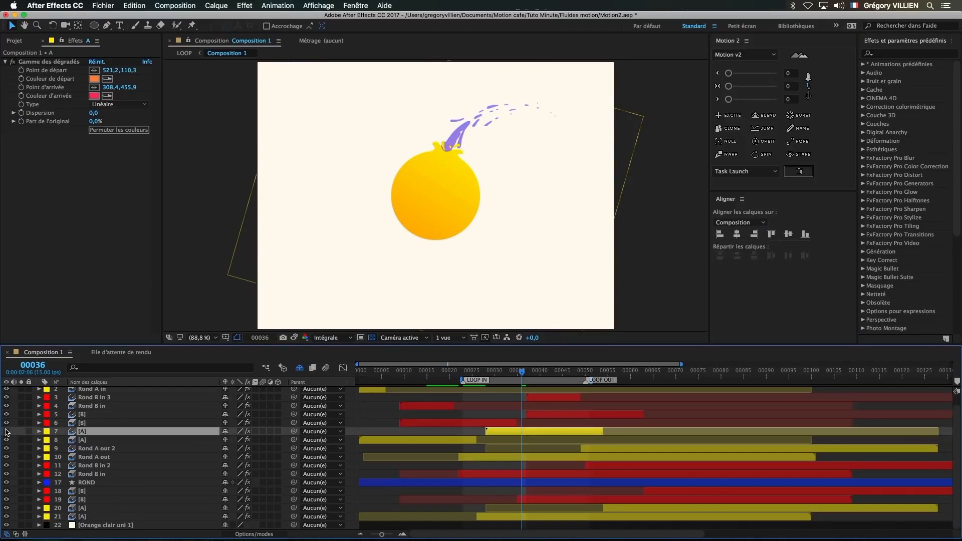
pyautogui.click(6, 432)
pyautogui.hotkey('ctrl', 'd')
pyautogui.click(47, 431)
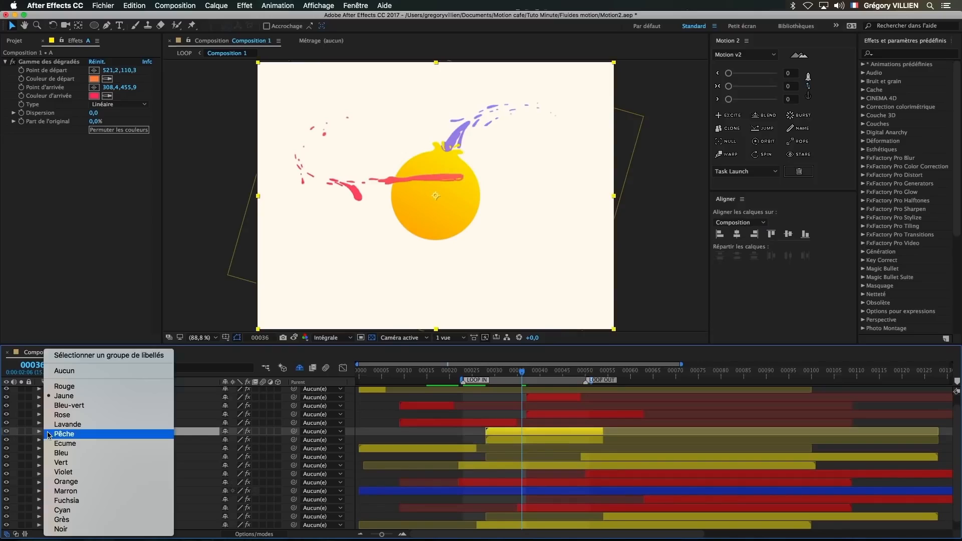
pyautogui.click(111, 460)
# Step: Duplicate the ROND circle layer and place the copy directly above the duplicated A drop layer
pyautogui.click(95, 491)
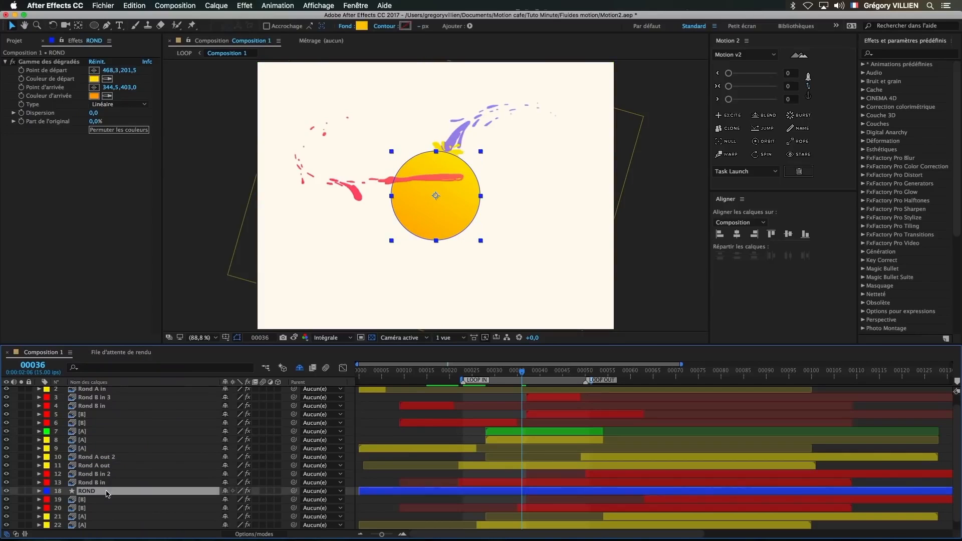
pyautogui.hotkey('ctrl', 'd')
pyautogui.moveTo(95, 491); pyautogui.dragTo(100, 436)
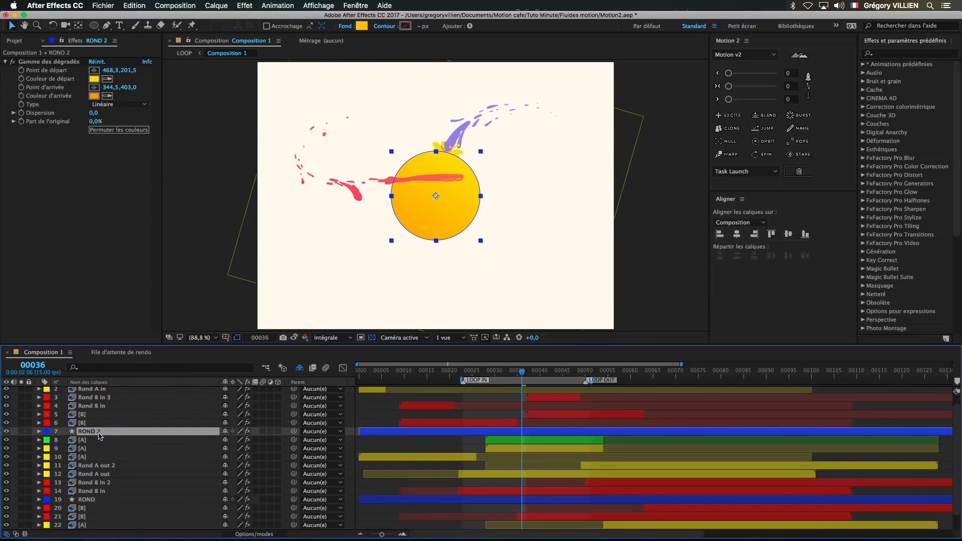
# Step: Change the duplicated A drop layer's label to blue (Bleu) to match the circle copy
pyautogui.click(46, 433)
pyautogui.click(174, 440)
pyautogui.click(50, 442)
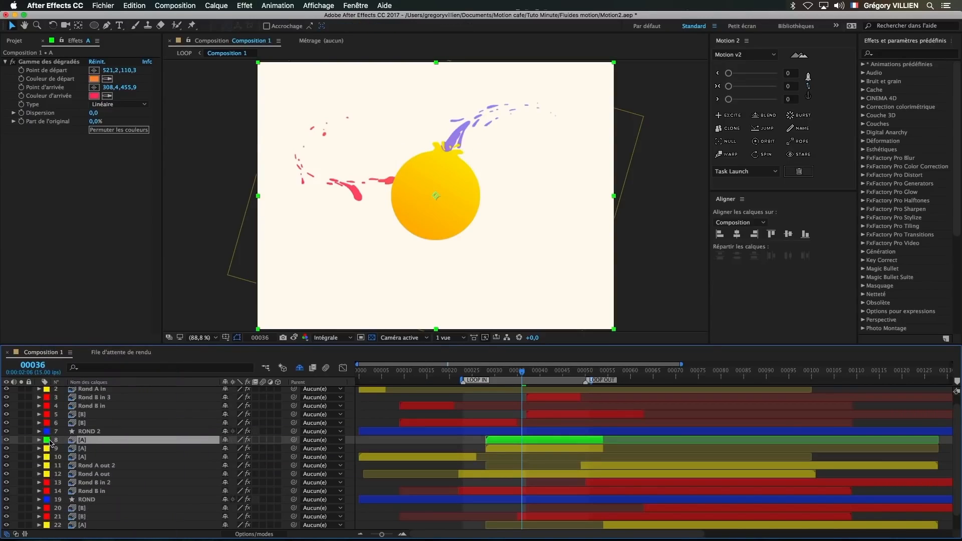
pyautogui.click(46, 440)
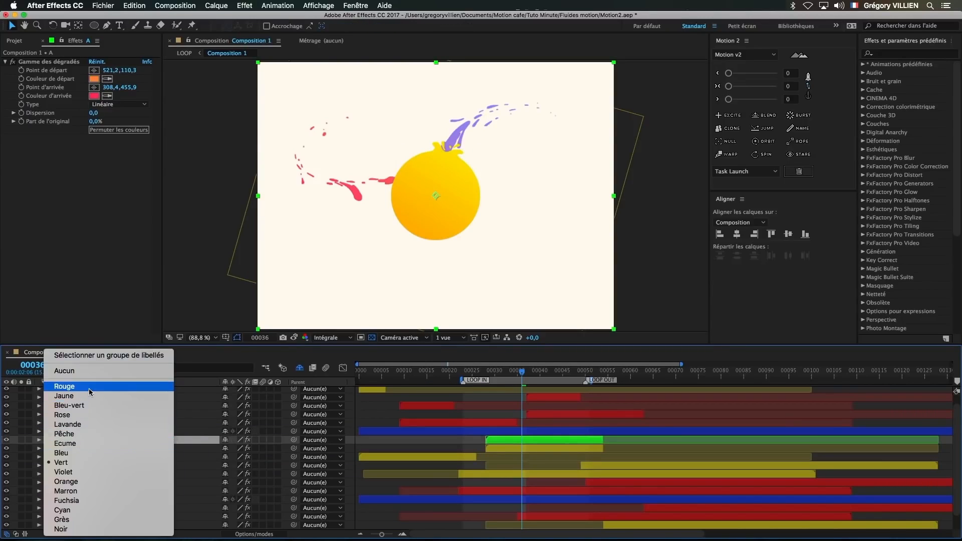
pyautogui.click(75, 387)
pyautogui.click(47, 444)
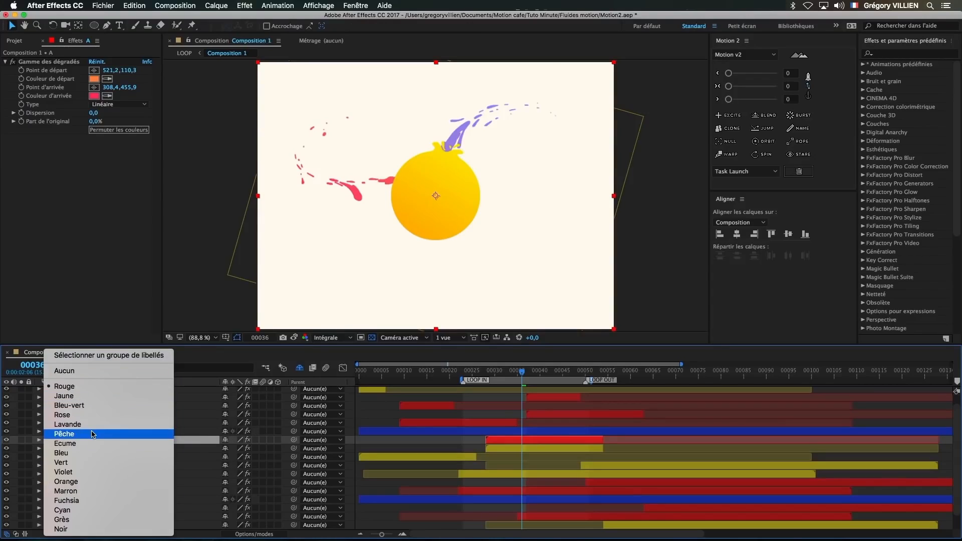
pyautogui.click(85, 452)
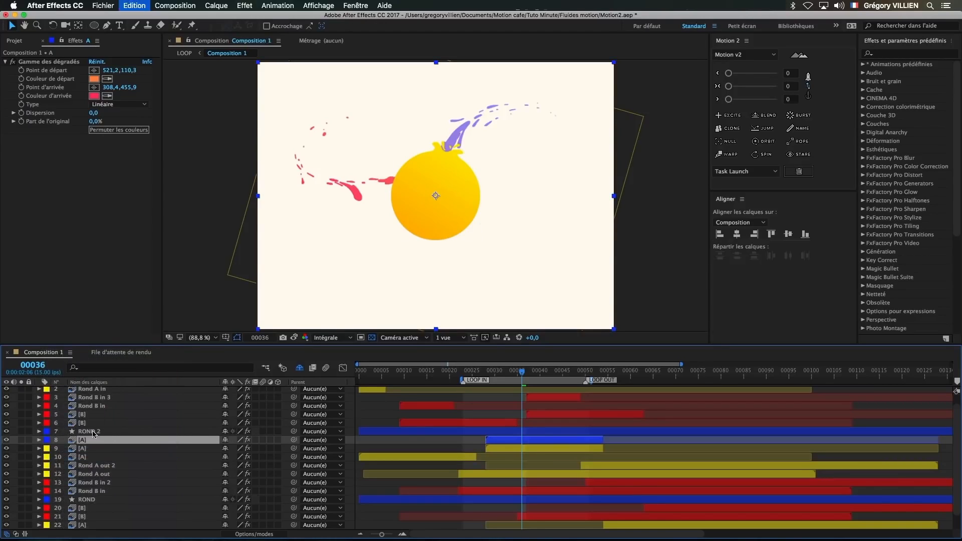
# Step: Set the duplicated A layer's track matte to Alpha ROND 2 so it is limited to the circle
pyautogui.click(262, 535)
pyautogui.click(283, 440)
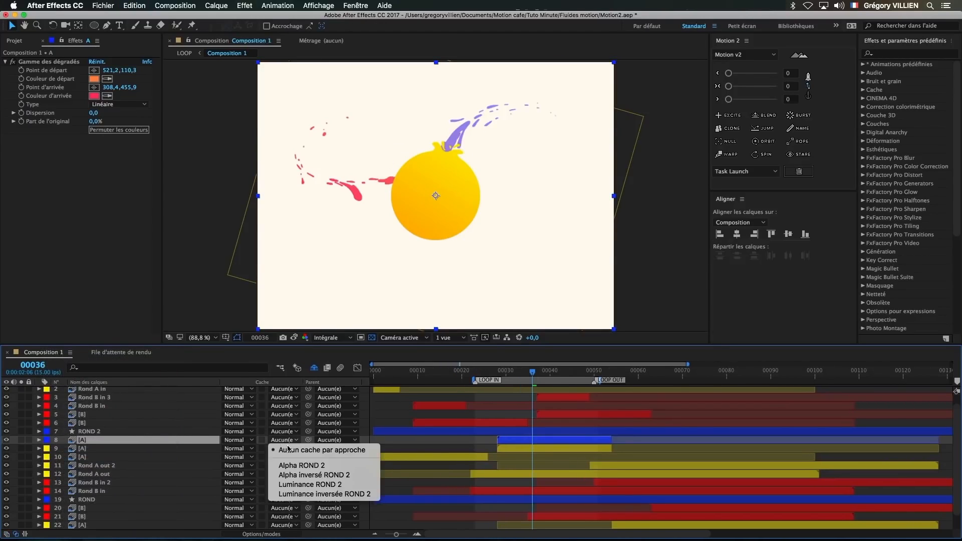
pyautogui.click(302, 465)
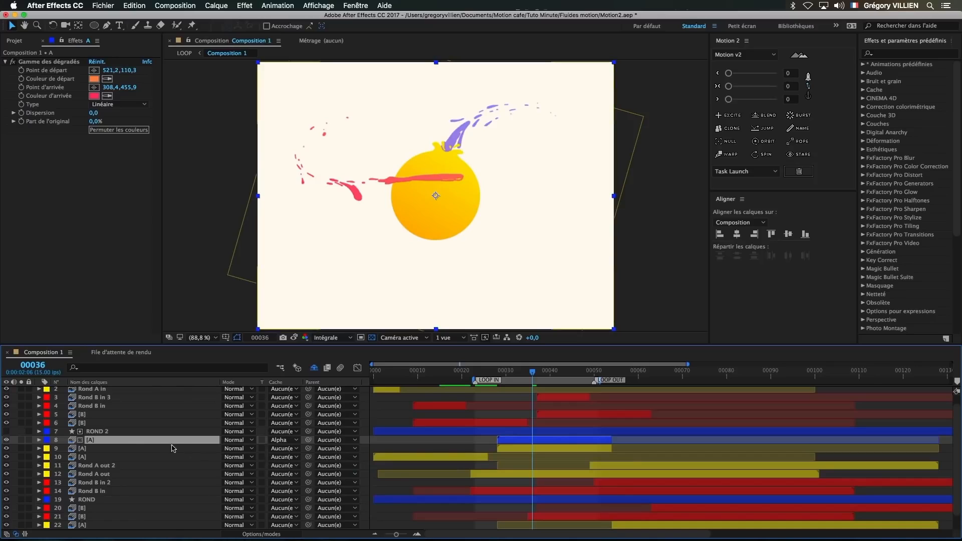
pyautogui.click(21, 441)
pyautogui.click(21, 441)
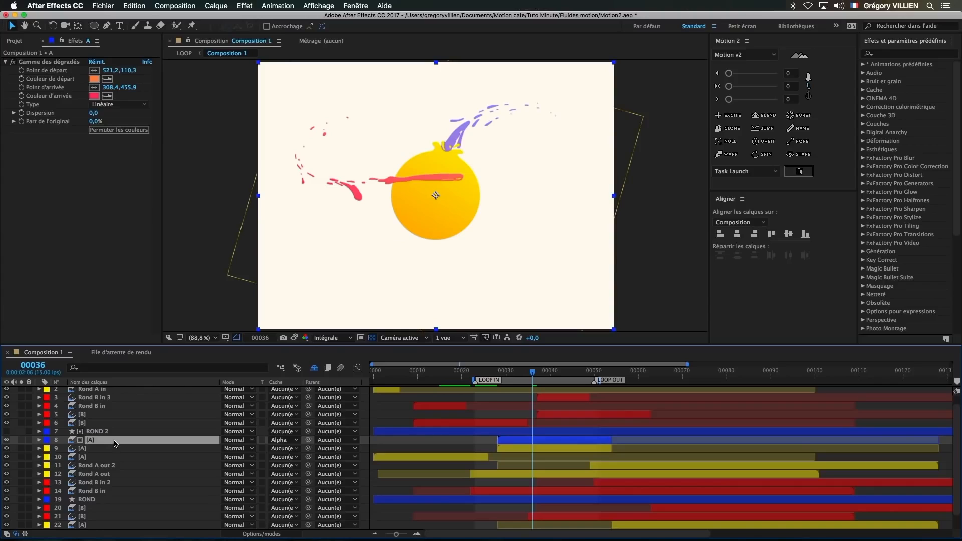
# Step: Nudge the matted A copy down from the original drop and apply the Teinte effect to it
pyautogui.hotkey('shift', 'Down')
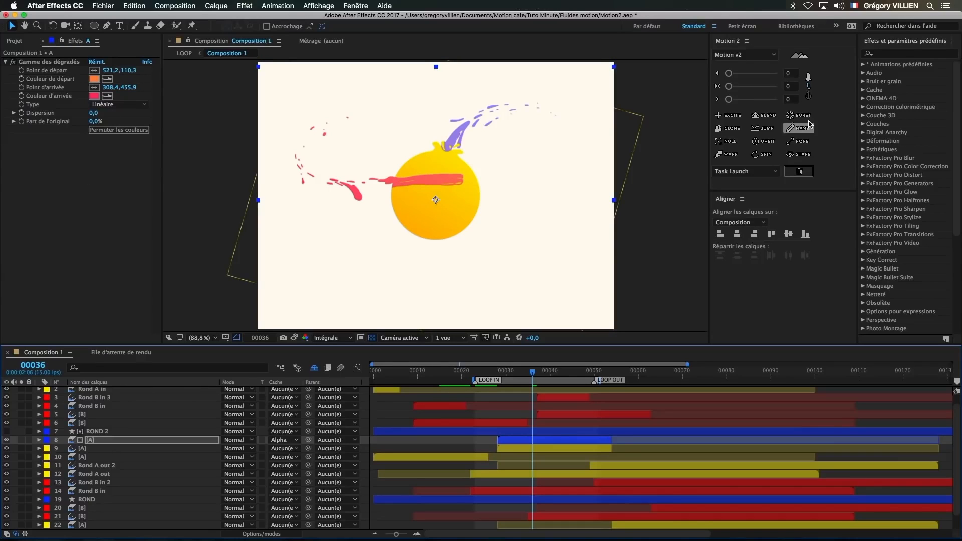
pyautogui.click(901, 54)
pyautogui.write('teinte')
pyautogui.doubleClick(903, 107)
# Step: Move ROND 2 and the matted A copy together below the two original A drop layers
pyautogui.click(101, 432)
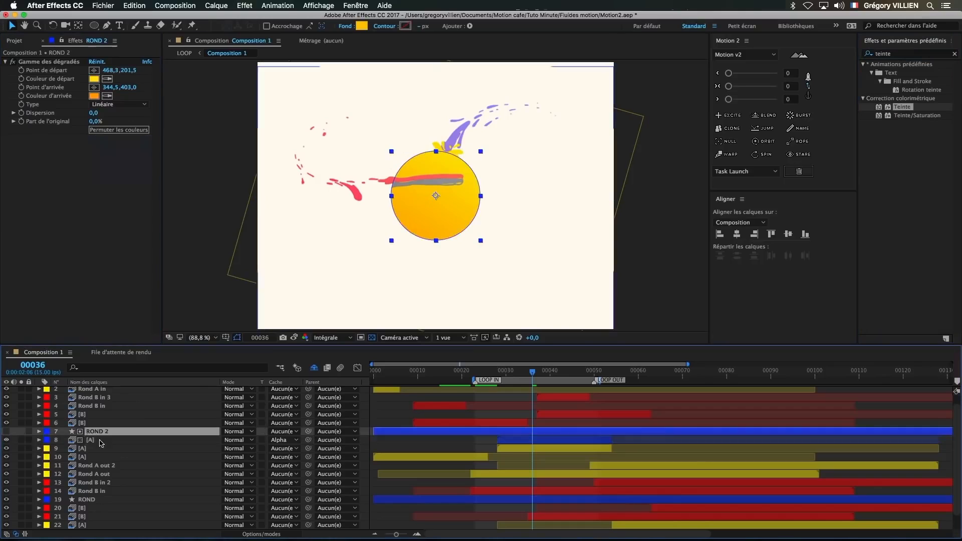
pyautogui.keyDown('shift'); pyautogui.click(101, 440); pyautogui.keyUp('shift')
pyautogui.moveTo(101, 441)
pyautogui.mouseDown()
pyautogui.moveTo(111, 496)
pyautogui.moveTo(114, 446)
pyautogui.mouseUp()
pyautogui.click(113, 458)
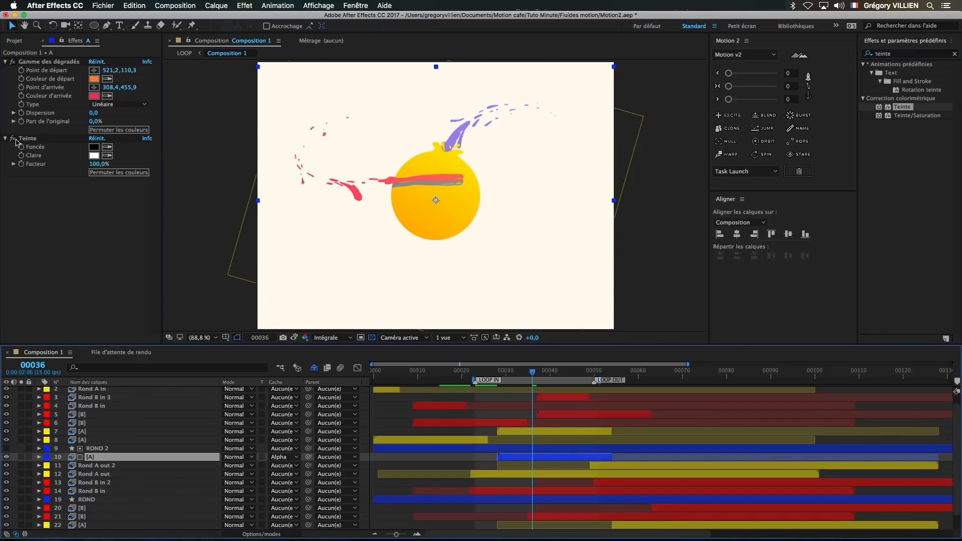
# Step: Disable the Teinte effect on the matted A copy and set its blending mode to Incrustation
pyautogui.click(14, 139)
pyautogui.click(236, 457)
pyautogui.click(265, 306)
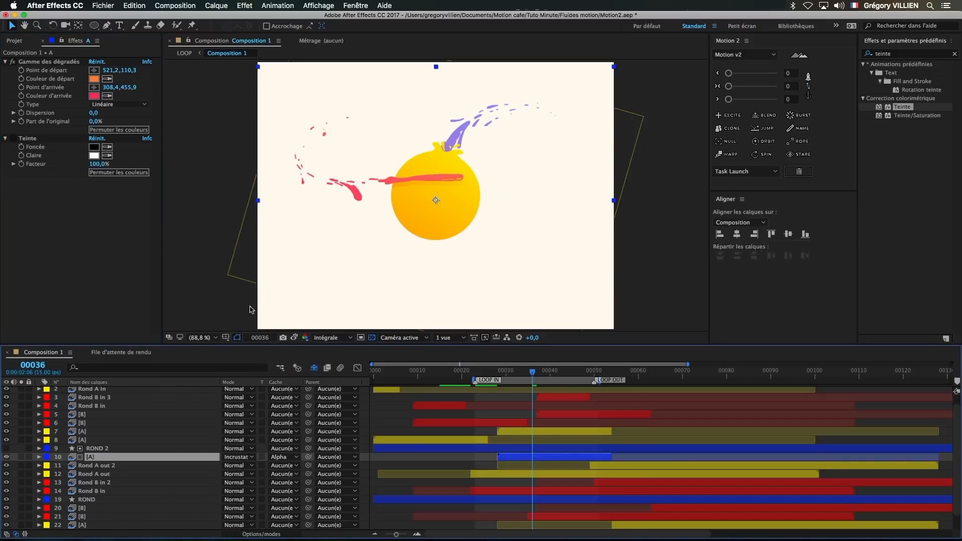
# Step: At frame 37, nudge the matted A shadow layer further down from the drop and deselect it
pyautogui.moveTo(512, 373); pyautogui.dragTo(543, 374)
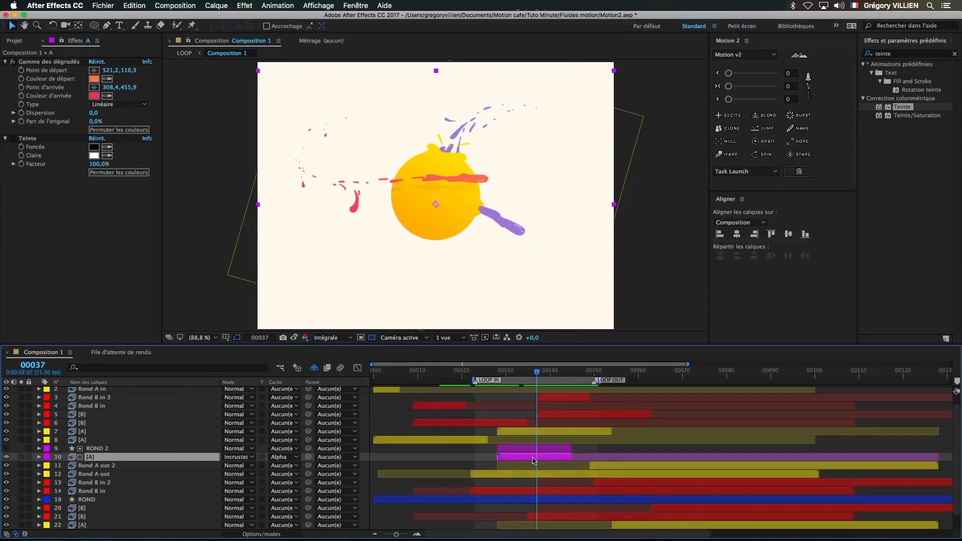
pyautogui.hotkey('shift', 'Down')
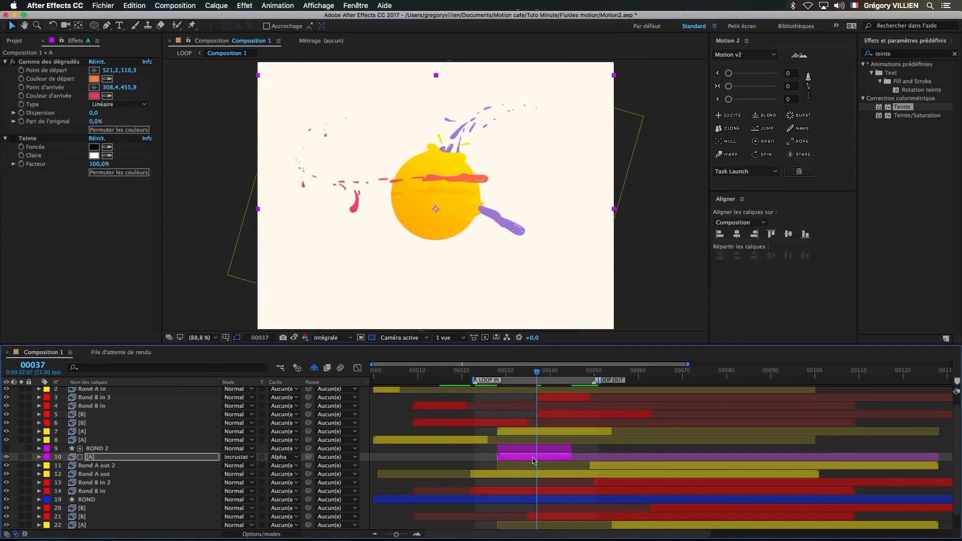
pyautogui.click(618, 452)
pyautogui.moveTo(537, 372)
pyautogui.mouseDown()
pyautogui.moveTo(514, 372)
pyautogui.moveTo(536, 375)
pyautogui.mouseUp()
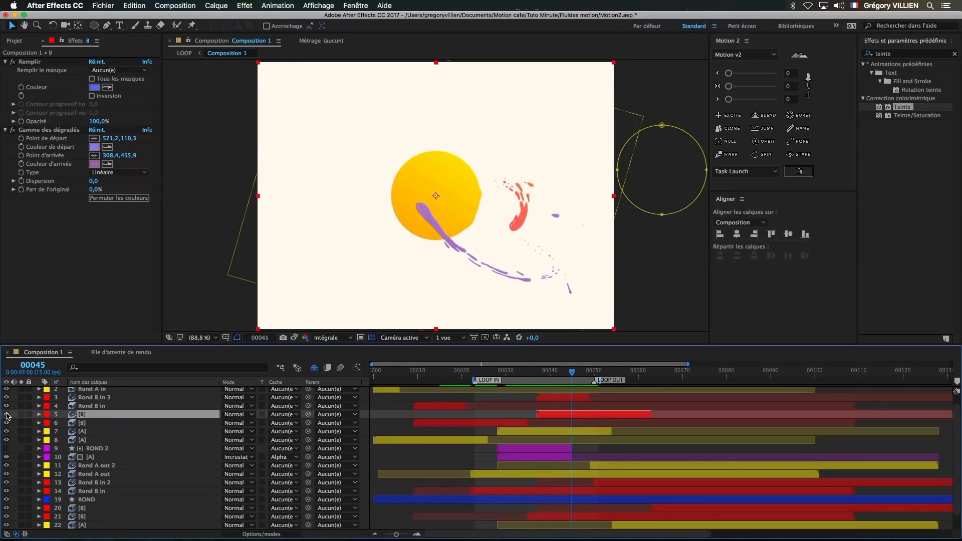
# Step: Give the B drop copy matted by ROND 3 a violet (Violet) label
pyautogui.click(120, 424)
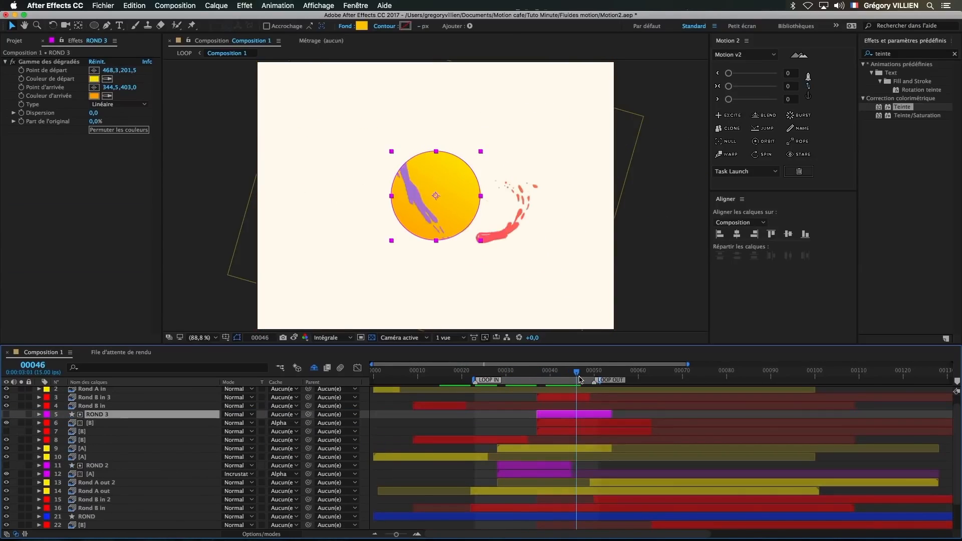
pyautogui.click(46, 423)
pyautogui.click(111, 473)
# Step: Move ROND 3 and its matted B copy below the A drop layers and set the copy's blending mode to Incrustation
pyautogui.moveTo(106, 421); pyautogui.dragTo(107, 445)
pyautogui.moveTo(106, 446); pyautogui.dragTo(106, 462)
pyautogui.click(239, 457)
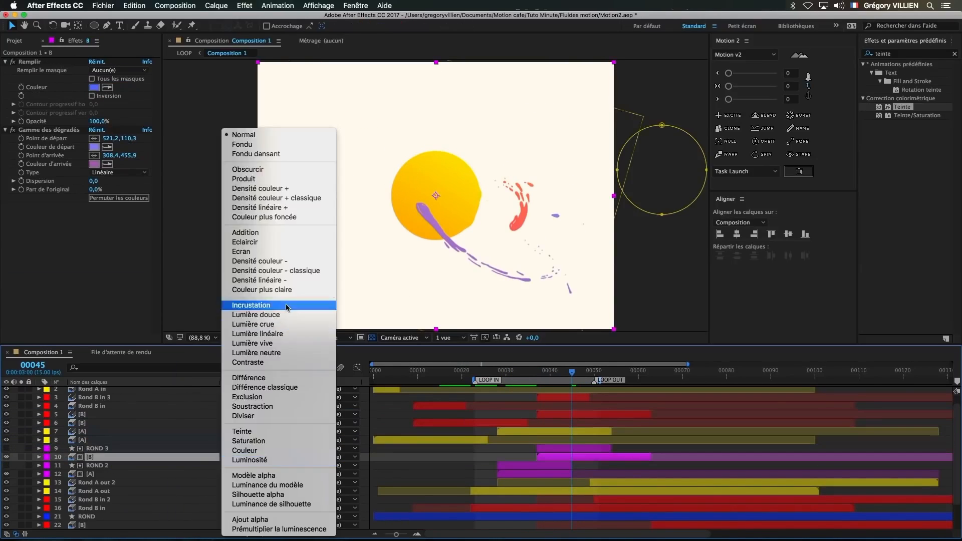
pyautogui.click(285, 305)
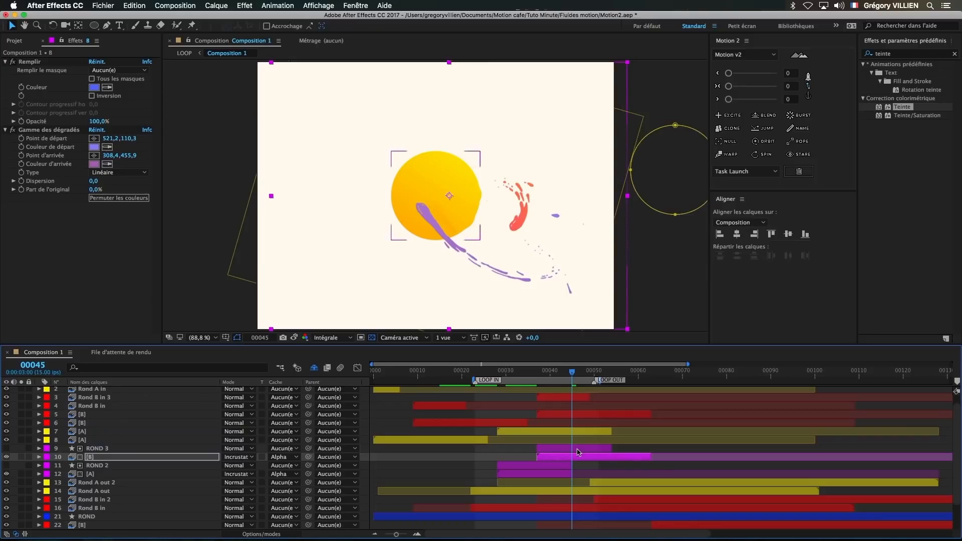
# Step: Select the matted B shadow layers with their circle mattes and duplicate them for the next drop passages
pyautogui.moveTo(572, 373); pyautogui.dragTo(612, 389)
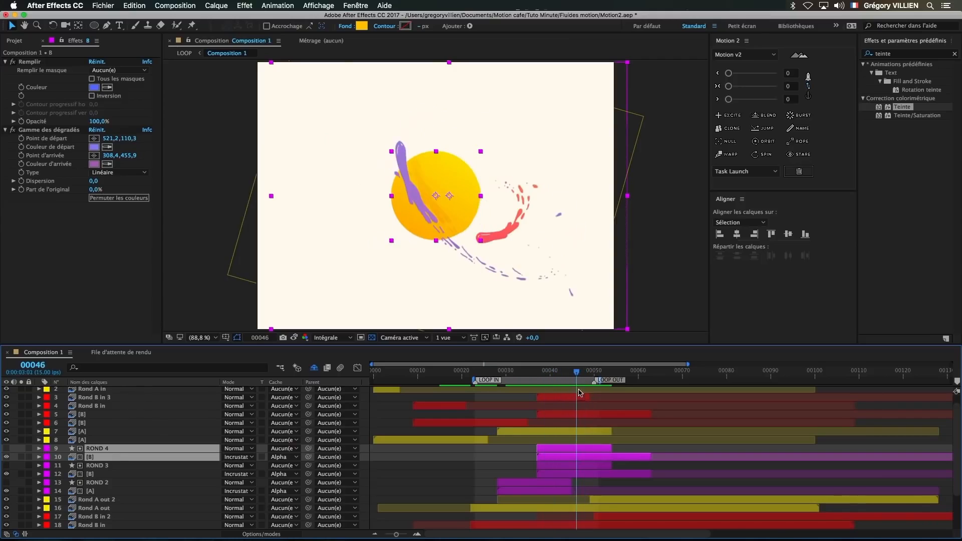
pyautogui.click(570, 457)
pyautogui.keyDown('shift'); pyautogui.click(563, 474); pyautogui.keyUp('shift')
pyautogui.click(528, 494)
pyautogui.click(508, 475)
pyautogui.click(565, 457)
pyautogui.keyDown('shift'); pyautogui.click(565, 474); pyautogui.keyUp('shift')
pyautogui.press('super+d')
pyautogui.press('super+d')
# Step: Trim the end of the selected layers to the current frame and preview the loop
pyautogui.click(574, 406)
pyautogui.keyDown('shift'); pyautogui.click(574, 466); pyautogui.keyUp('shift')
pyautogui.hotkey('alt', ']')
pyautogui.moveTo(612, 381); pyautogui.dragTo(559, 389)
pyautogui.press('space')
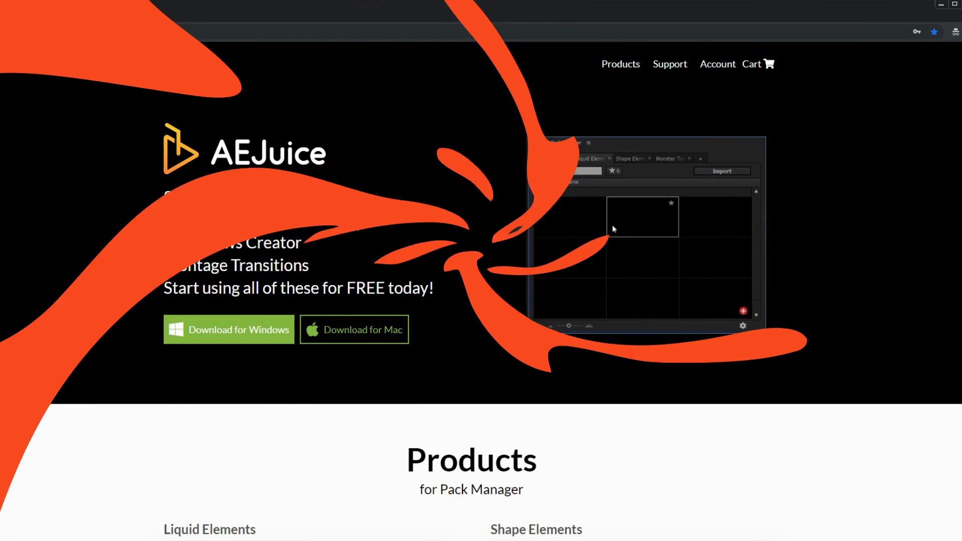
# Step: Switch to the AEJuice website and browse its Pack Manager products
pyautogui.scroll(-7, 354, 223)
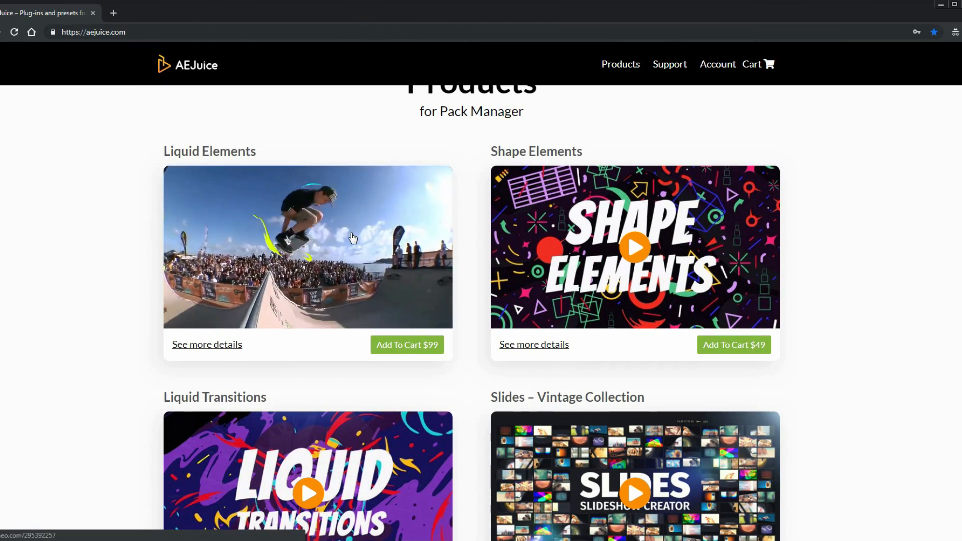